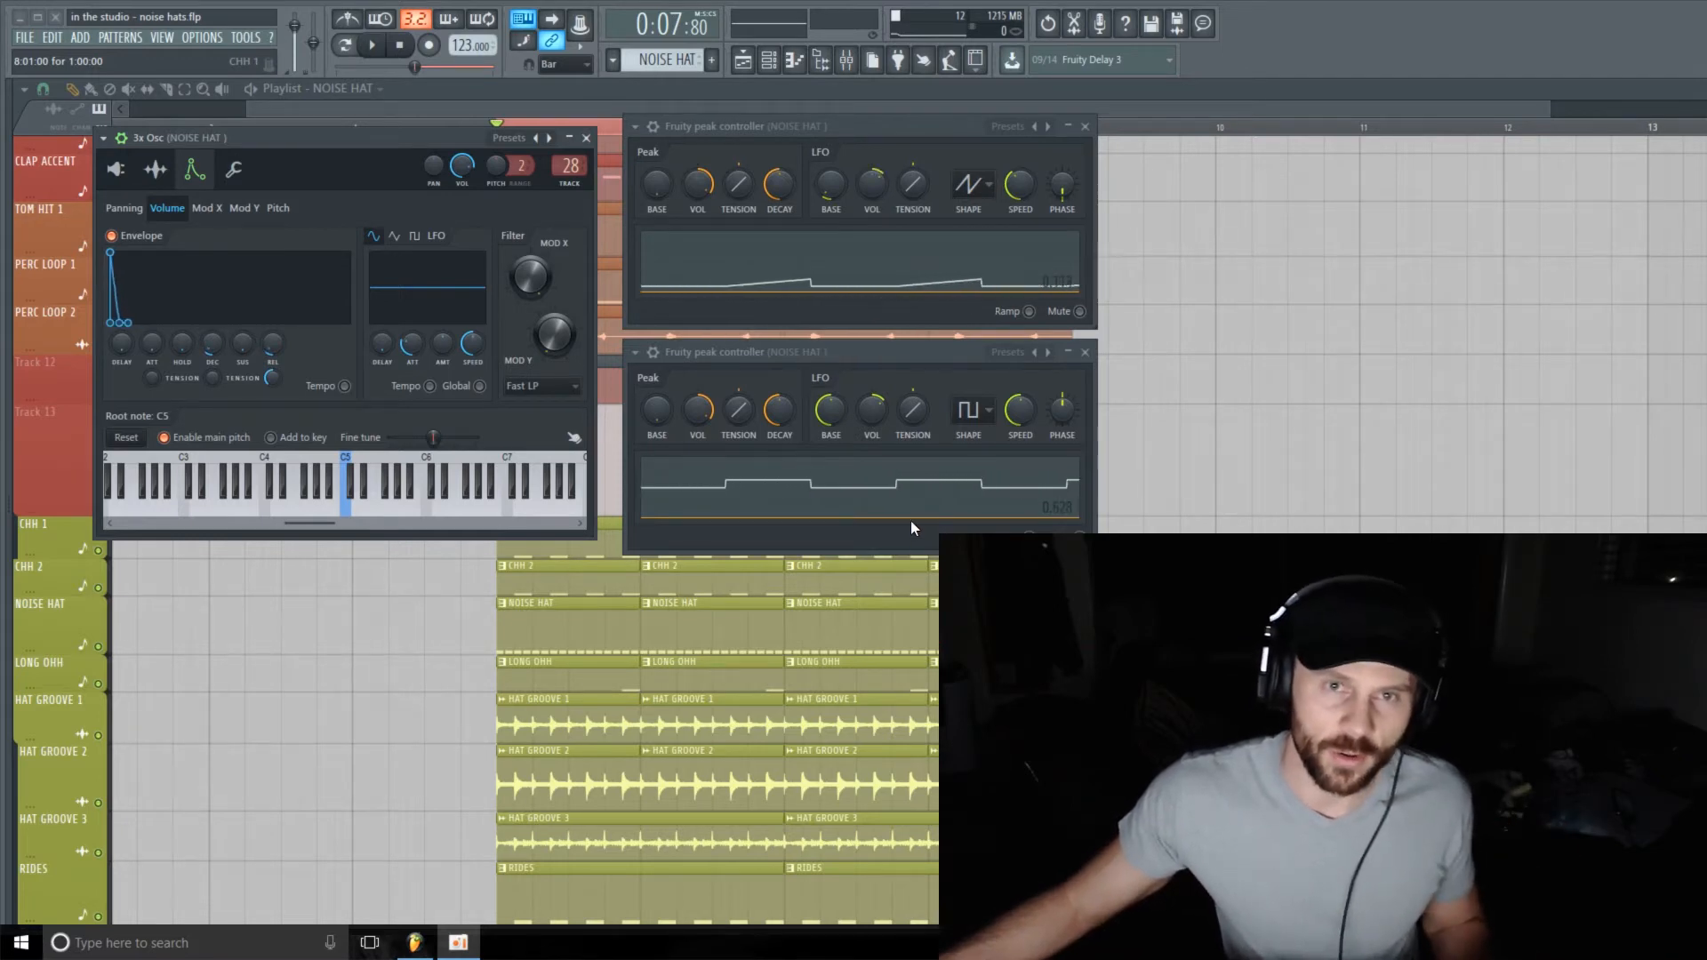
- Play the noise hat loop briefly, then close the open 3x Osc, peak controller and PanOMatic windows
click(374, 44)
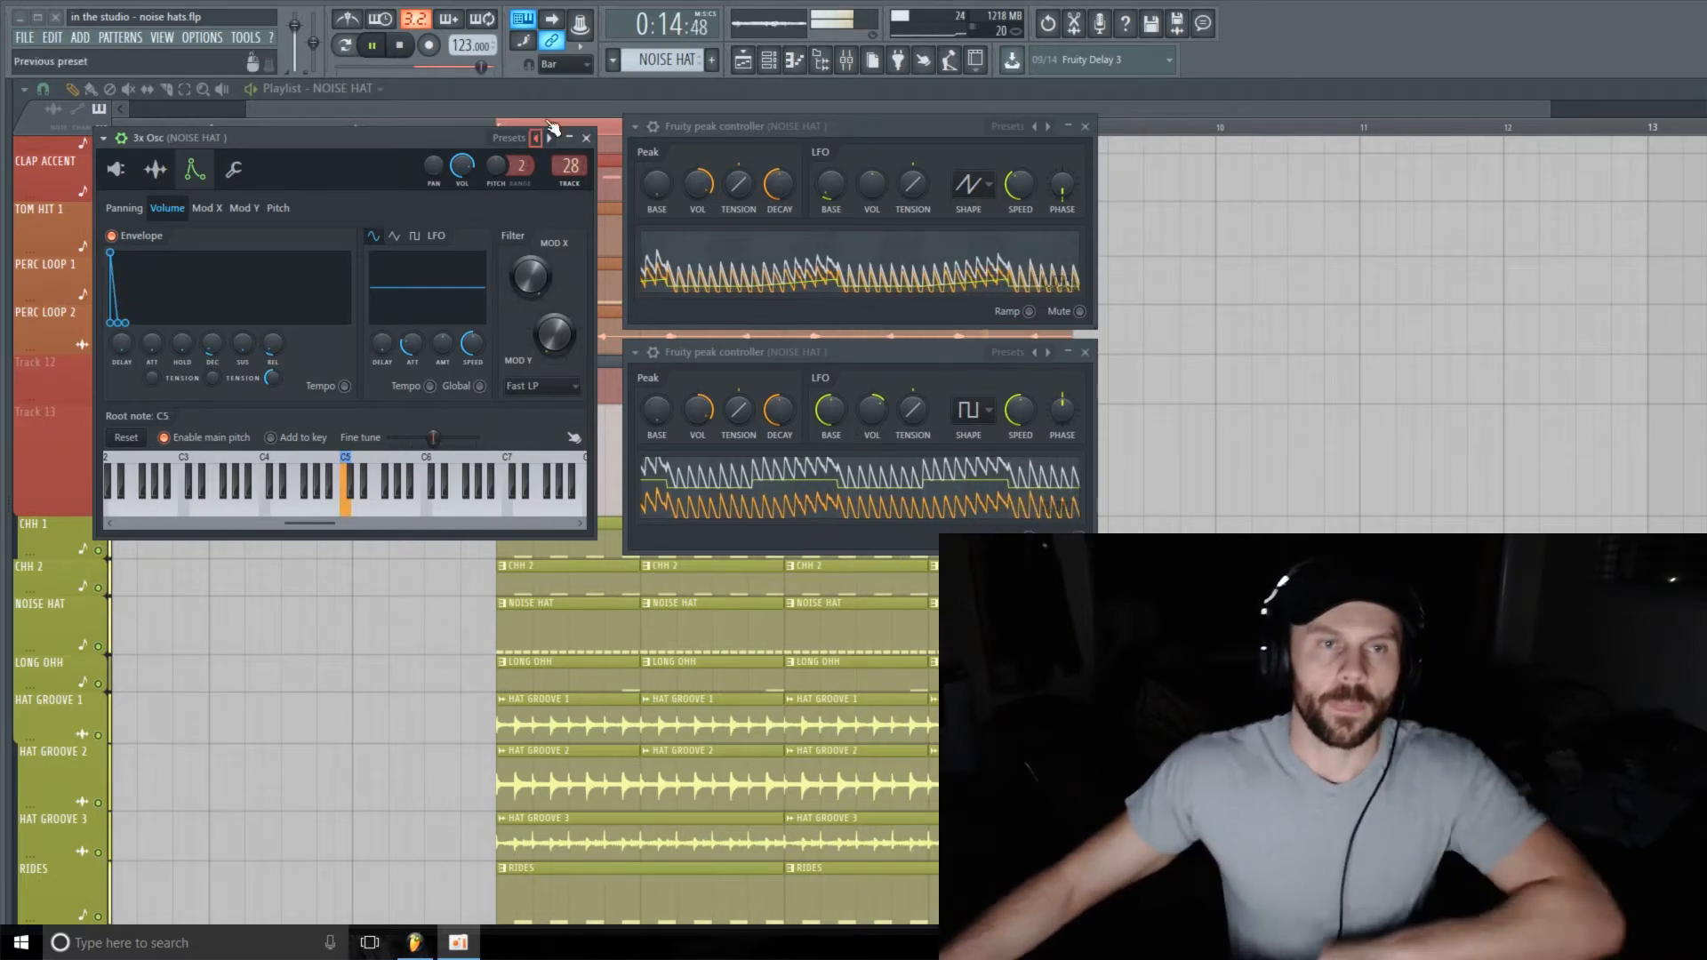
key(space)
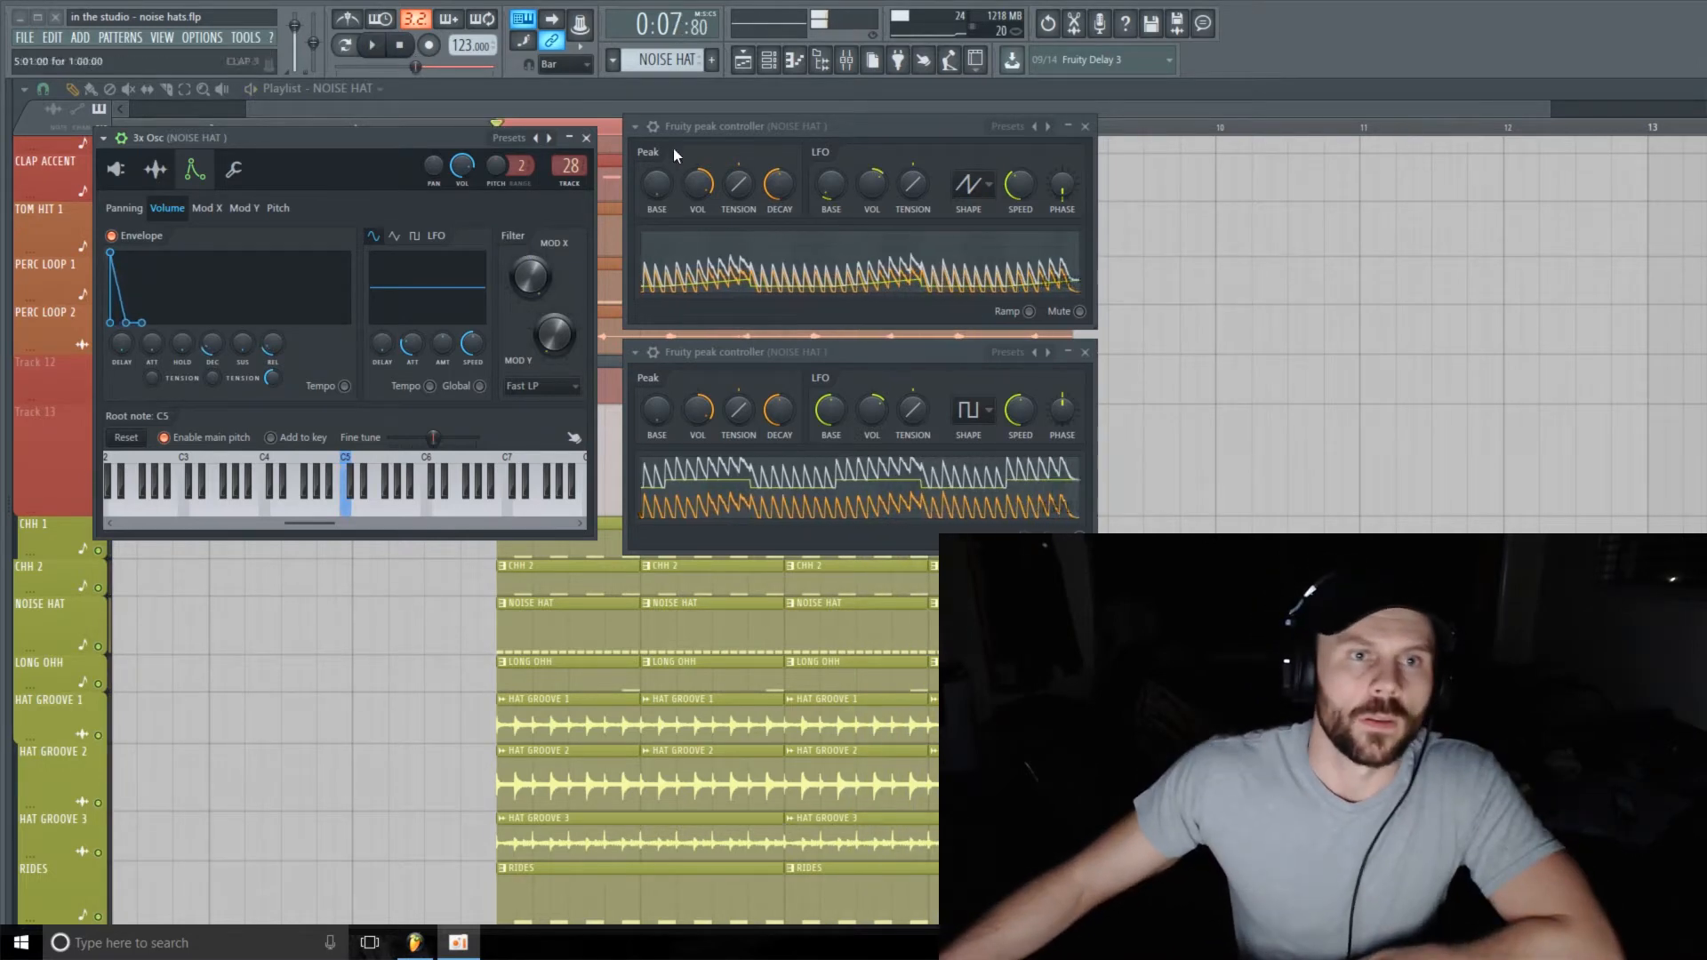
click(586, 138)
click(1087, 128)
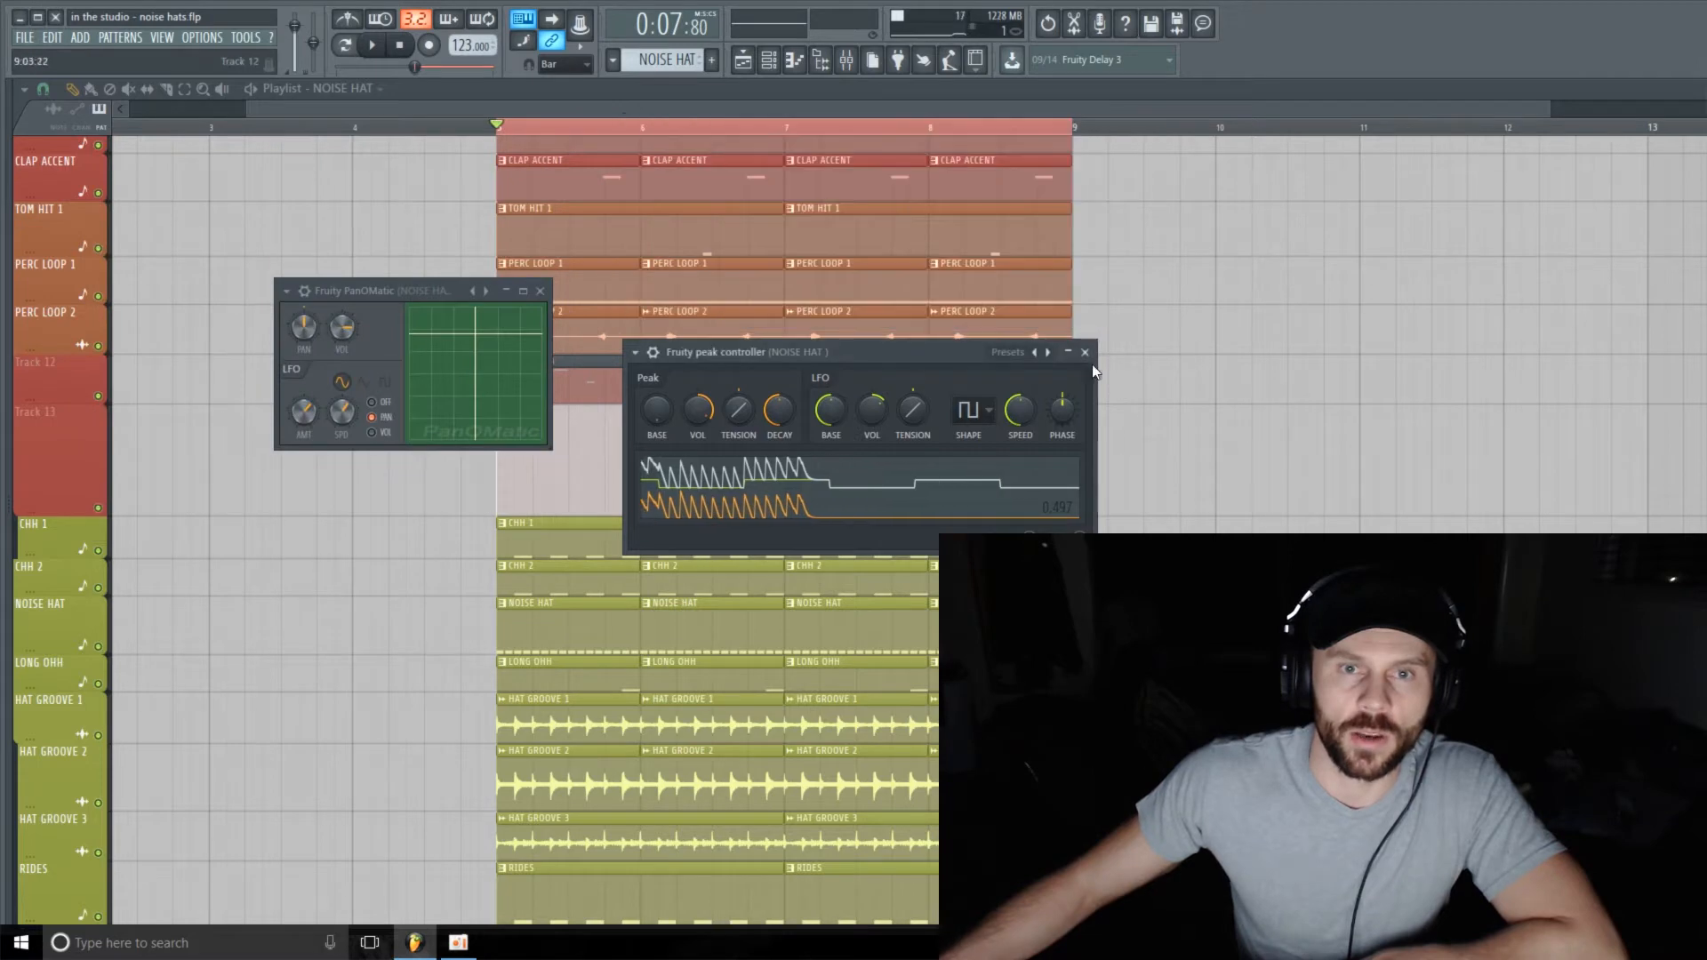
click(1085, 352)
click(540, 291)
- Clear effect slots 1 to 4 on the NOISE HAT mixer track and close the mixer
click(843, 62)
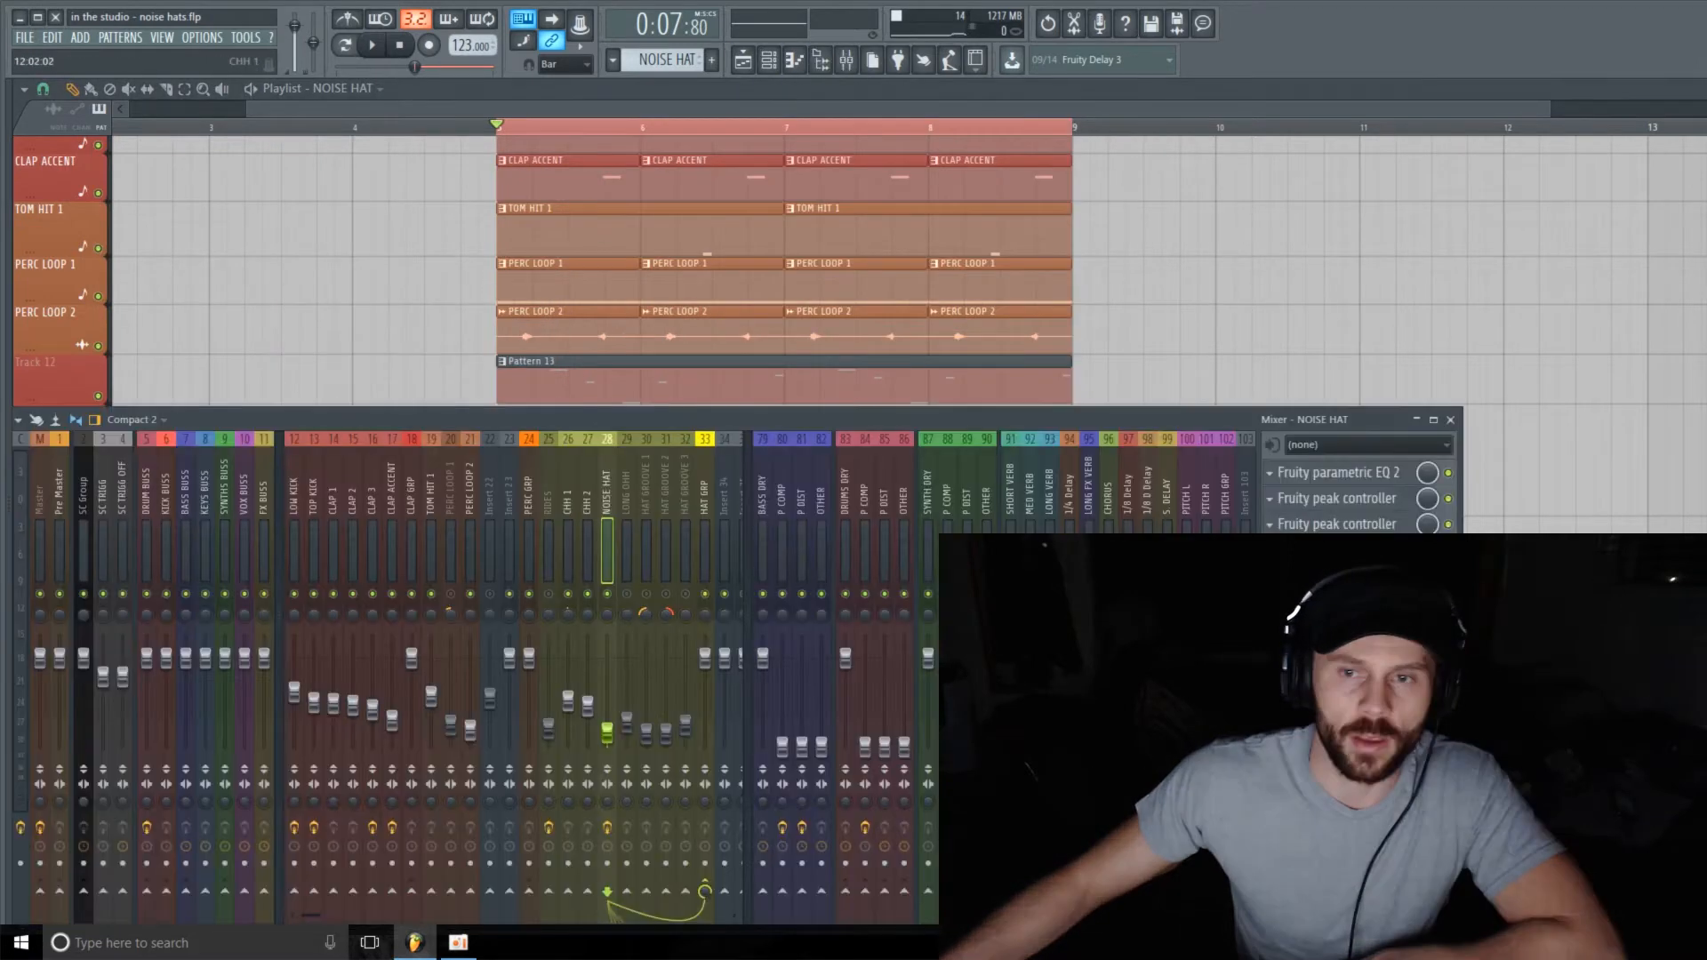
click(1270, 472)
mouse_move(1331, 495)
click(1529, 51)
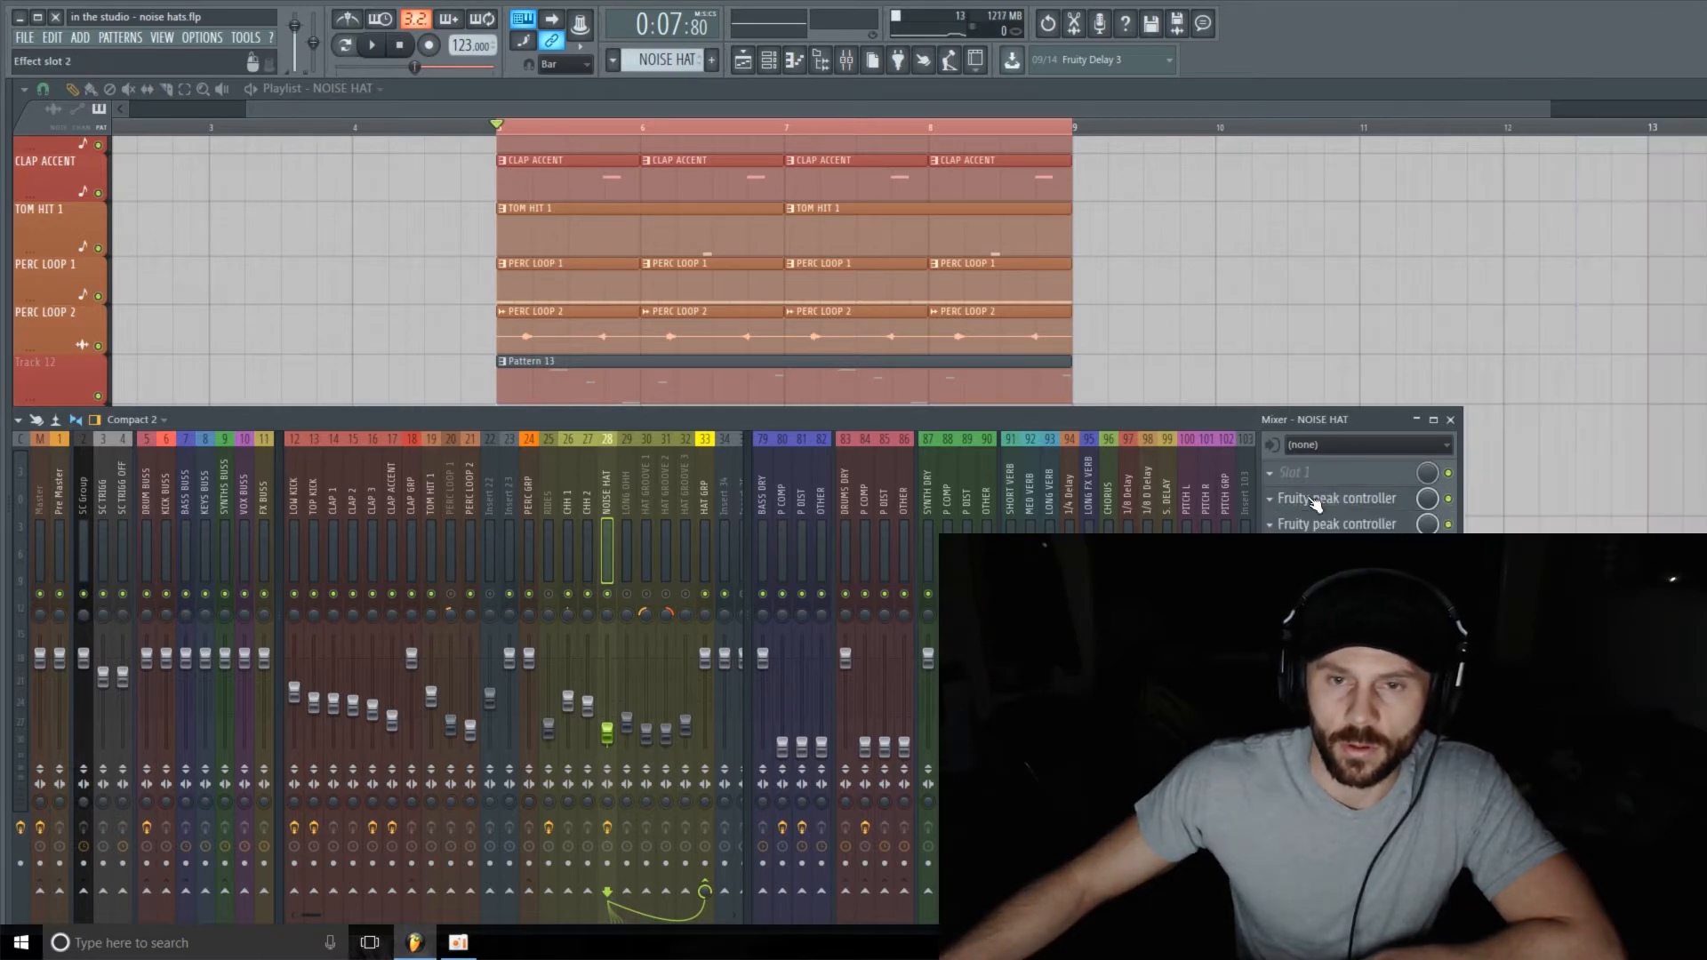
click(1269, 499)
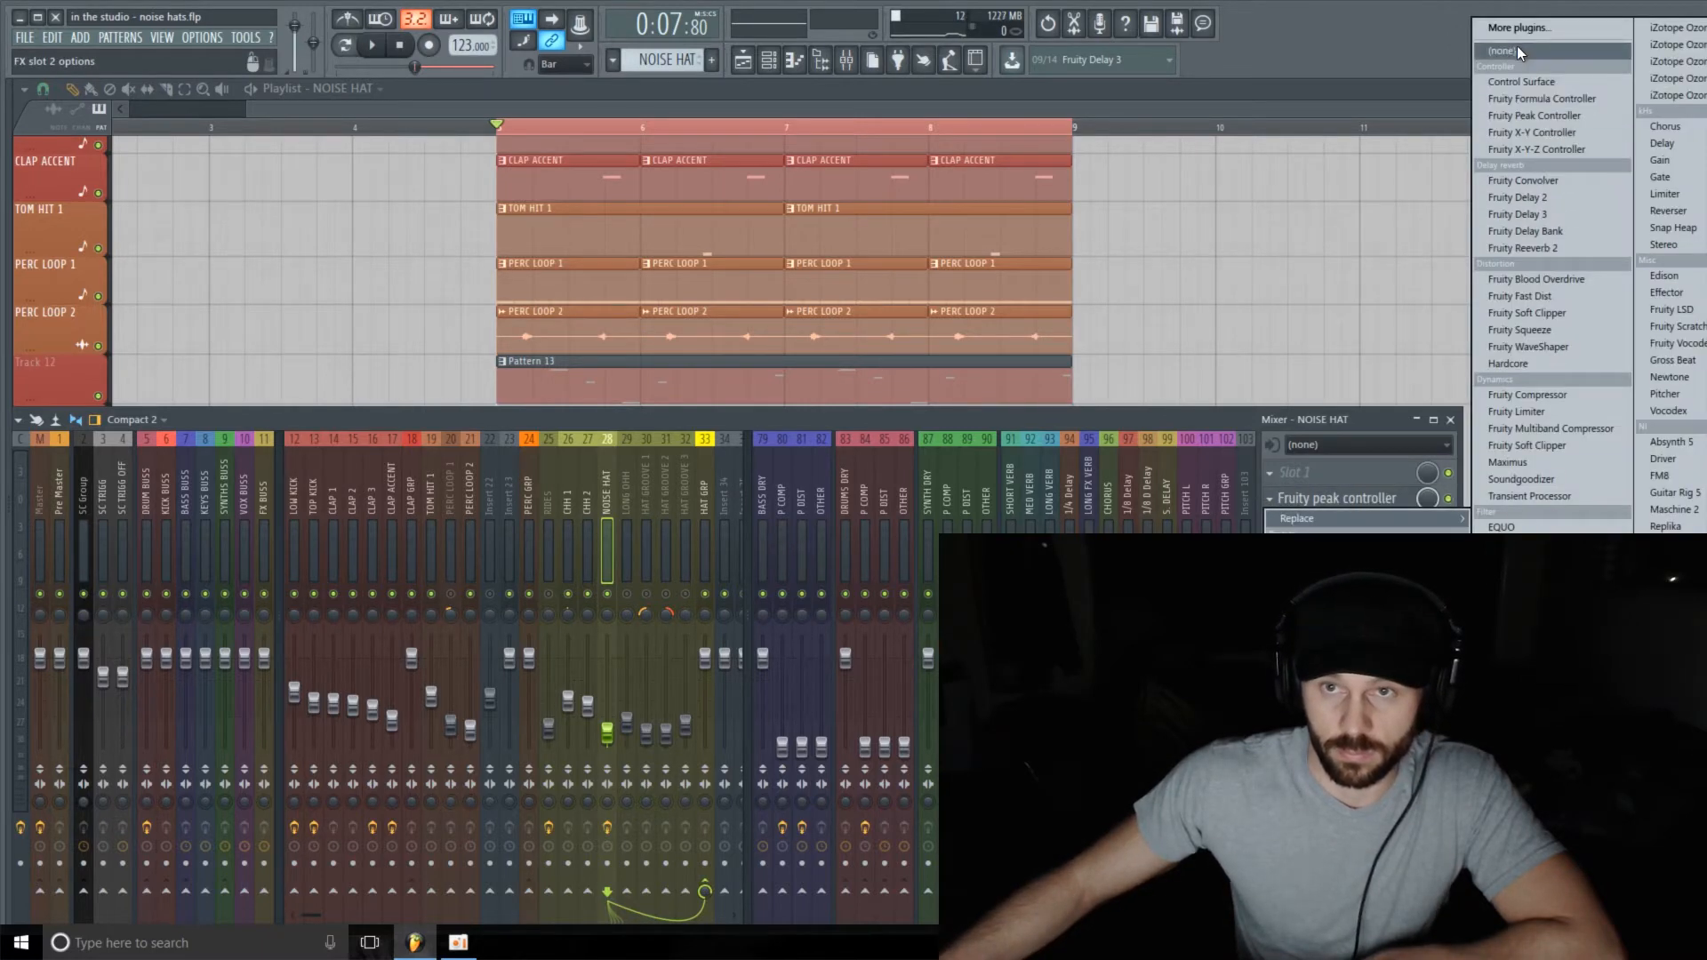
click(1529, 51)
click(1269, 524)
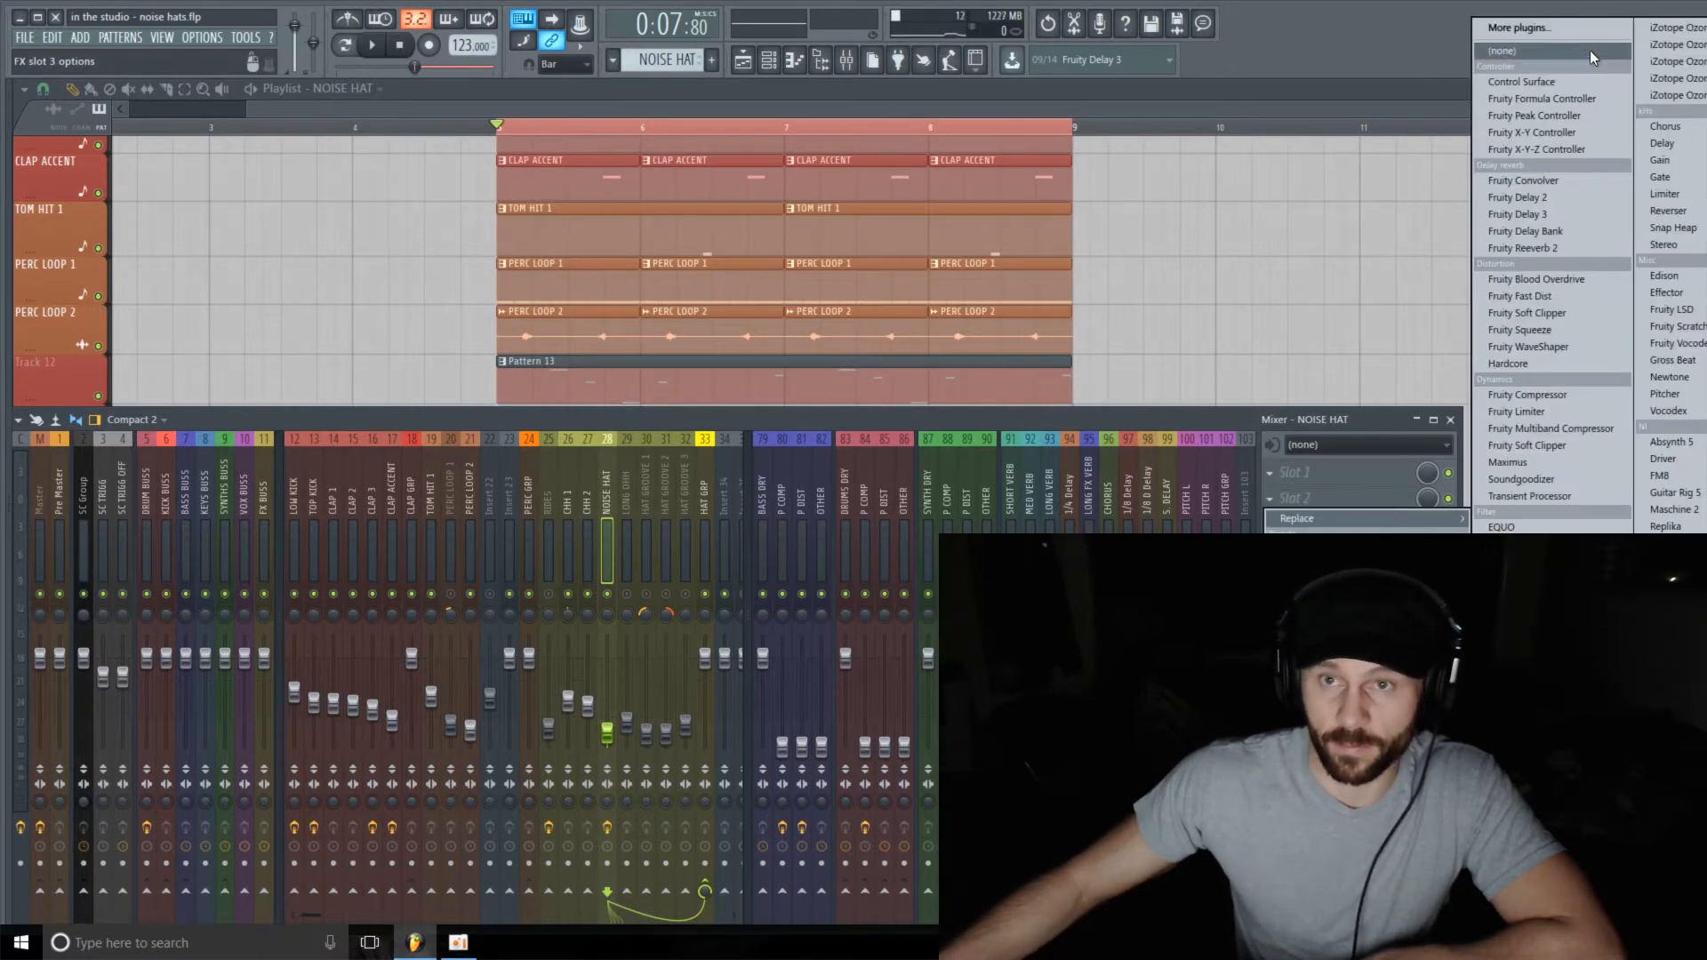
click(1529, 51)
click(1269, 551)
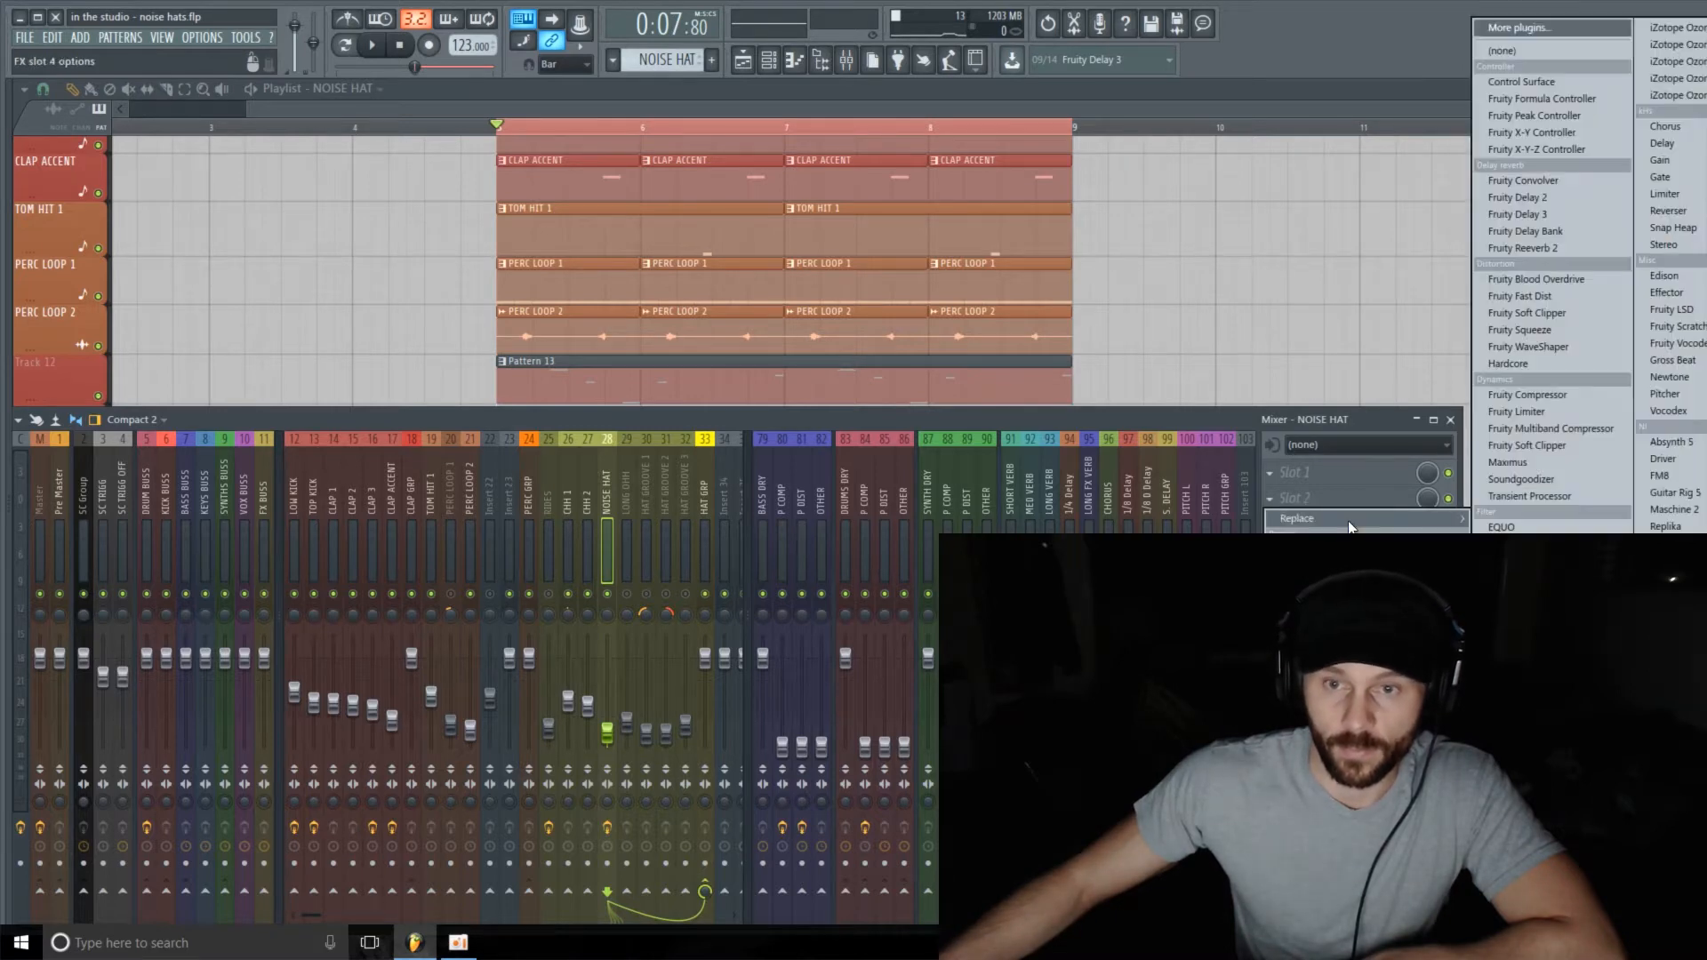
click(1505, 55)
key(F9)
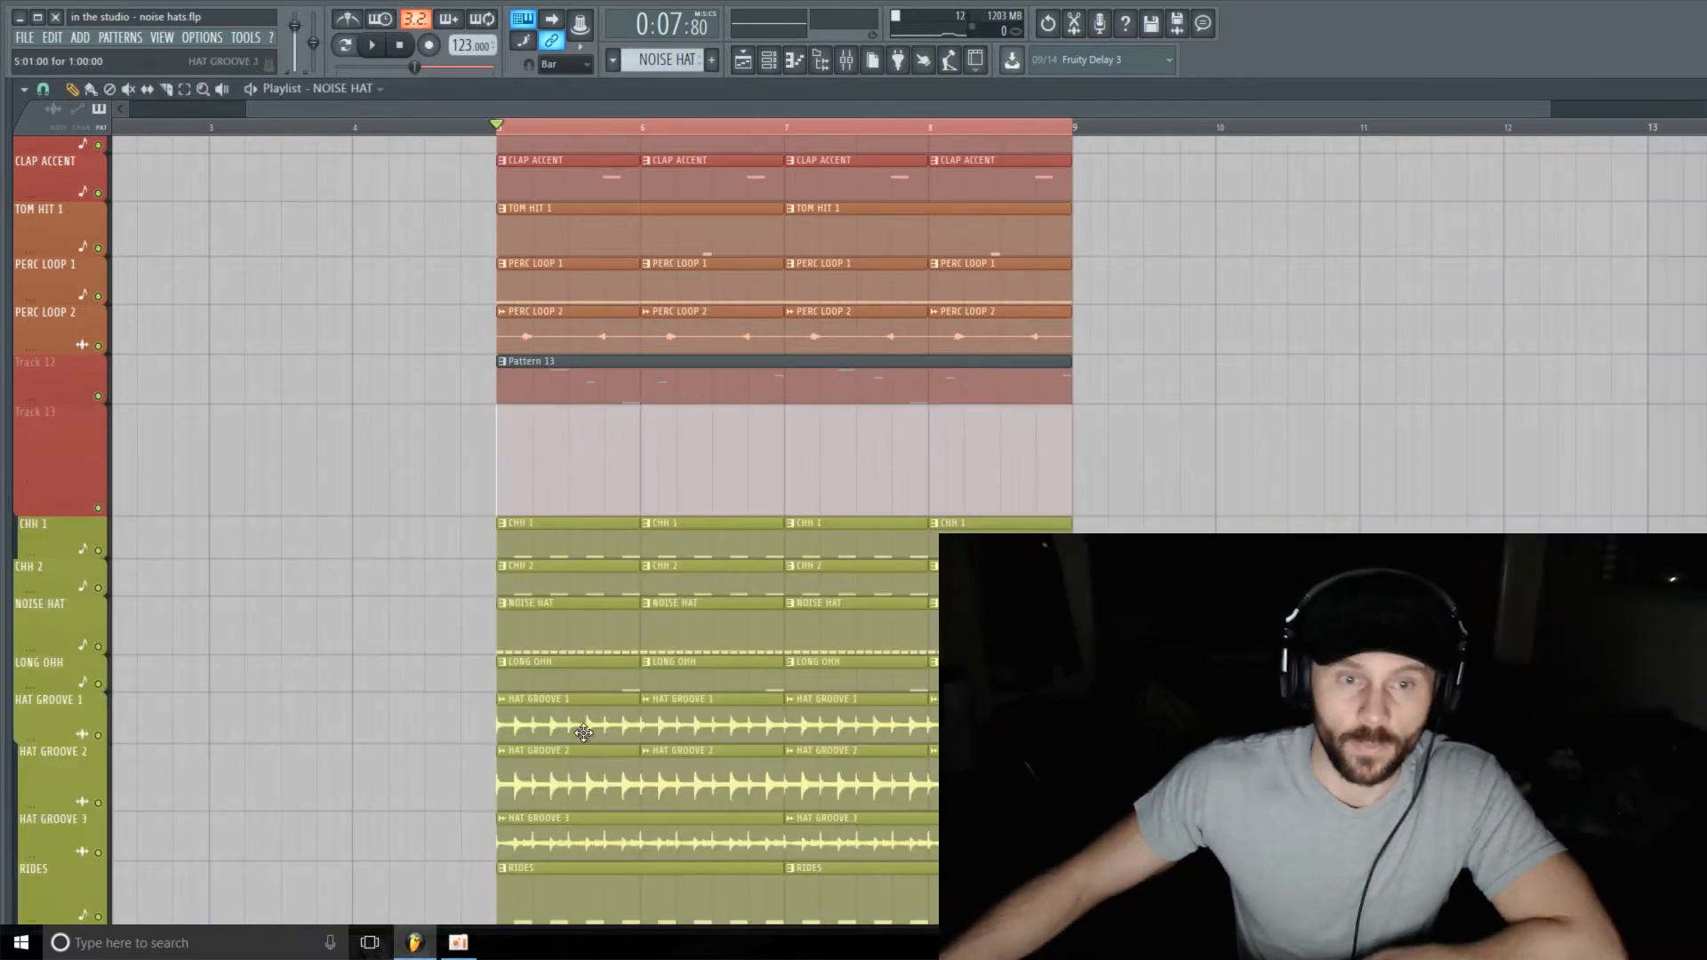
- Shrink the empty Track 13 in the playlist to minimal height so the hat tracks sit closer together
scroll(341, 548, down, 5)
drag(78, 447, 72, 441)
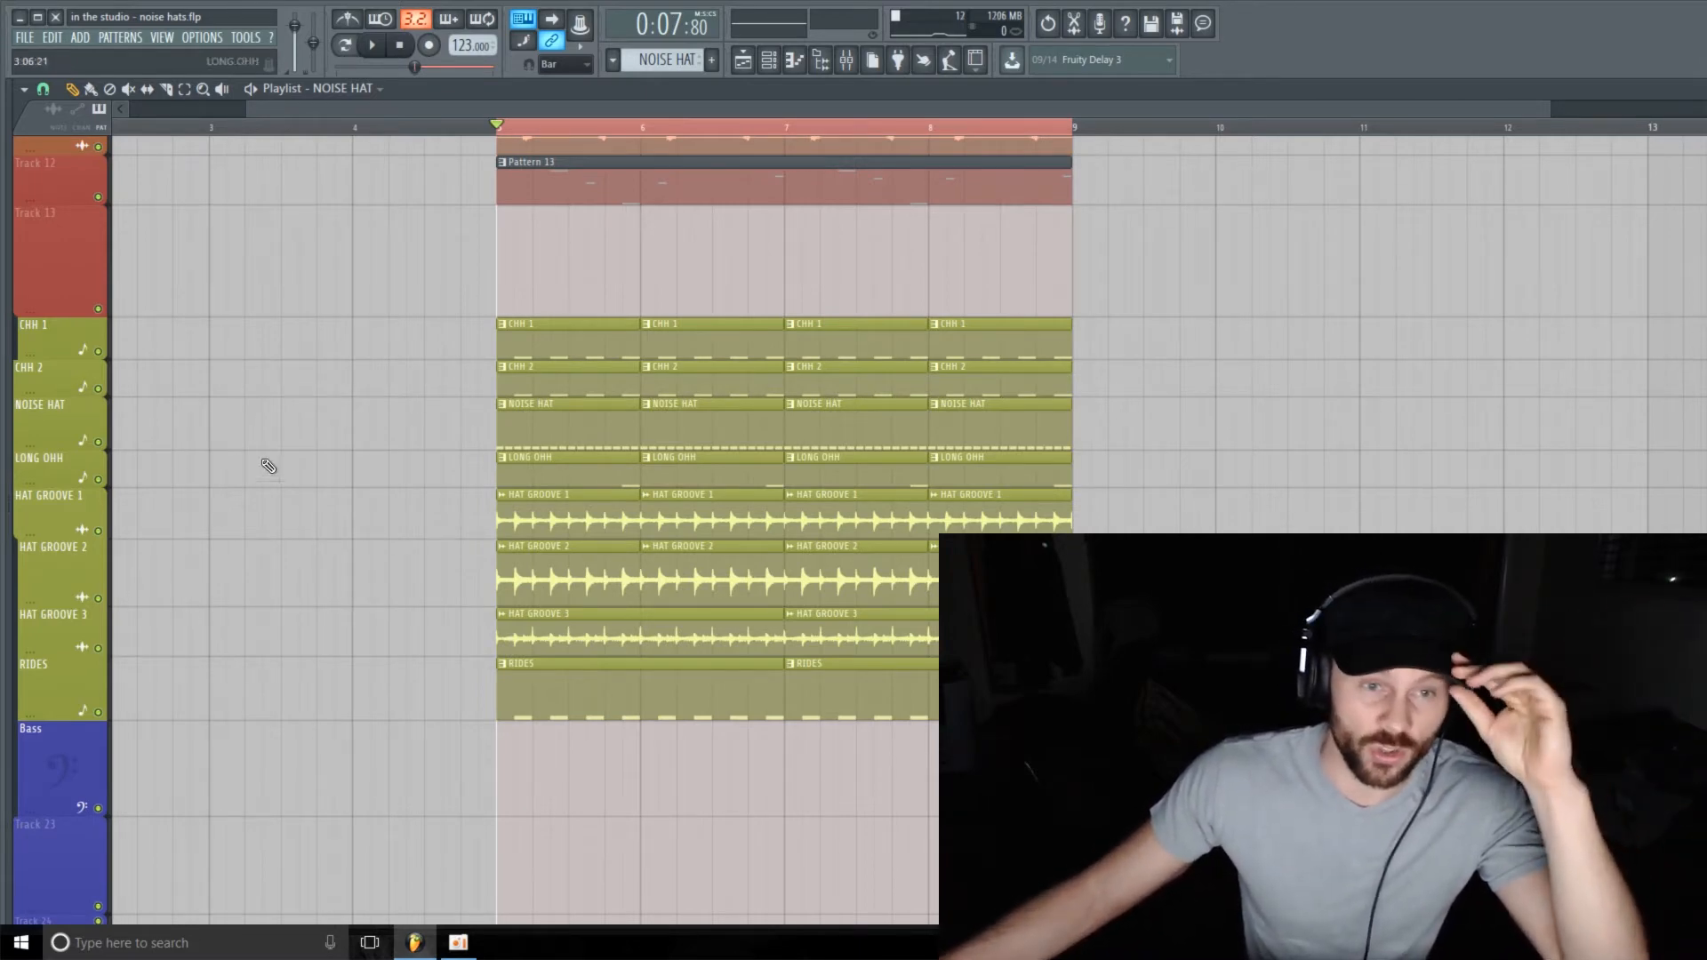
drag(535, 108, 702, 126)
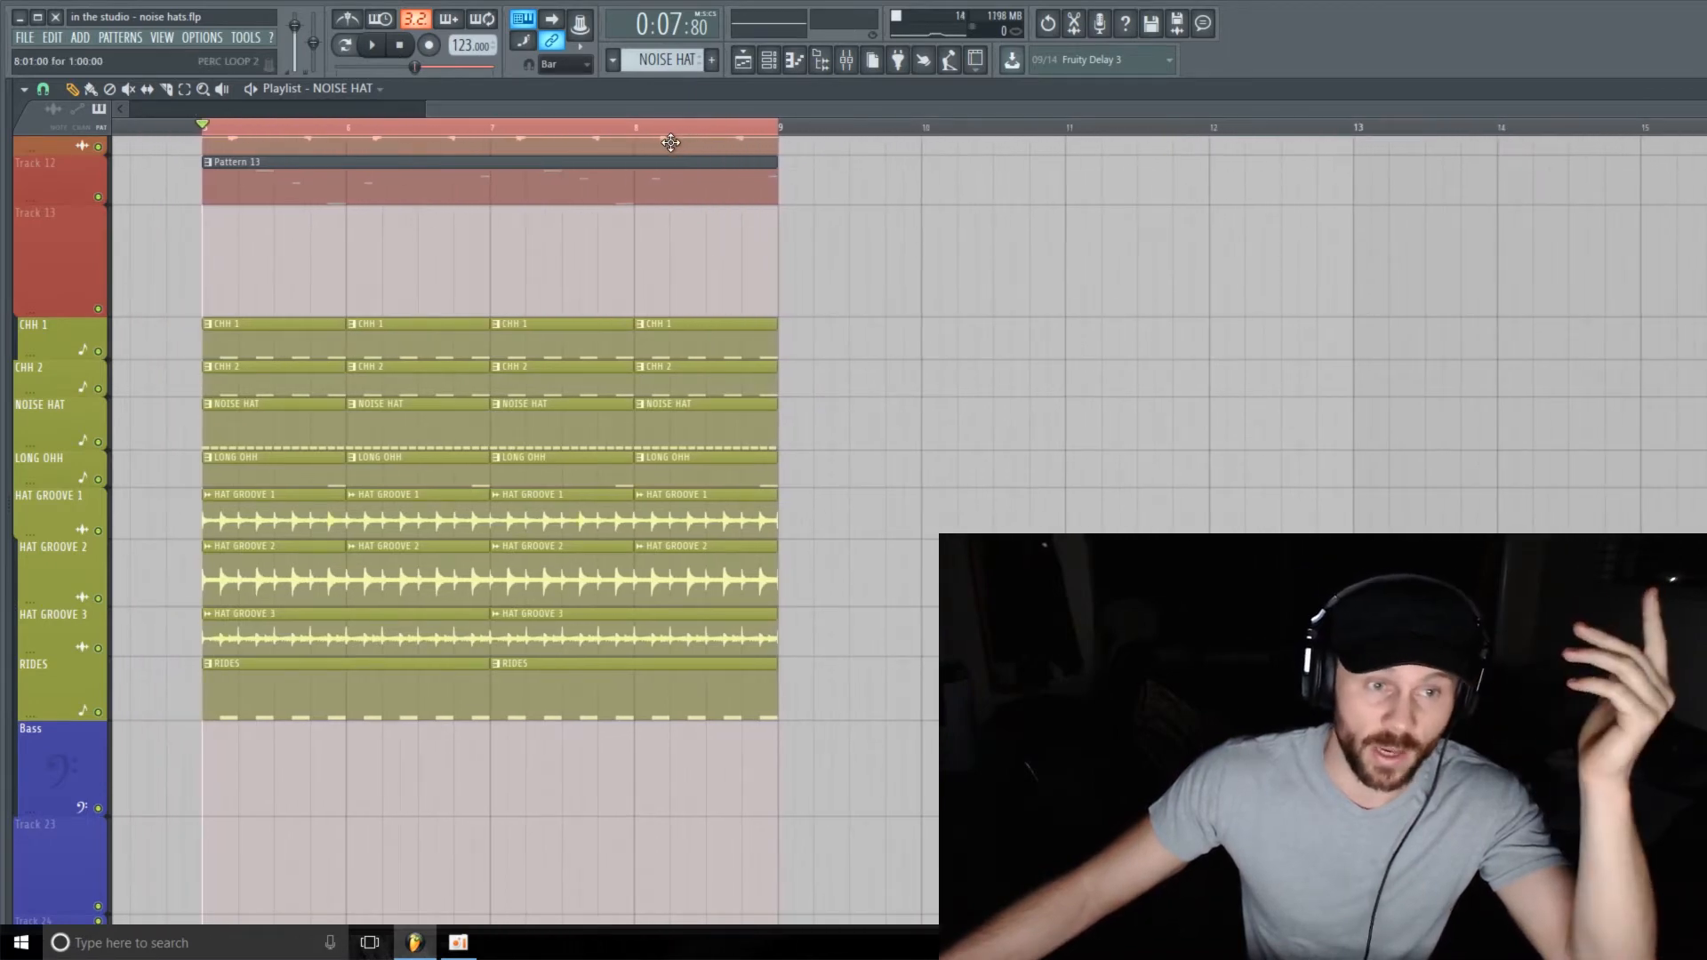
scroll(592, 143, down, 1)
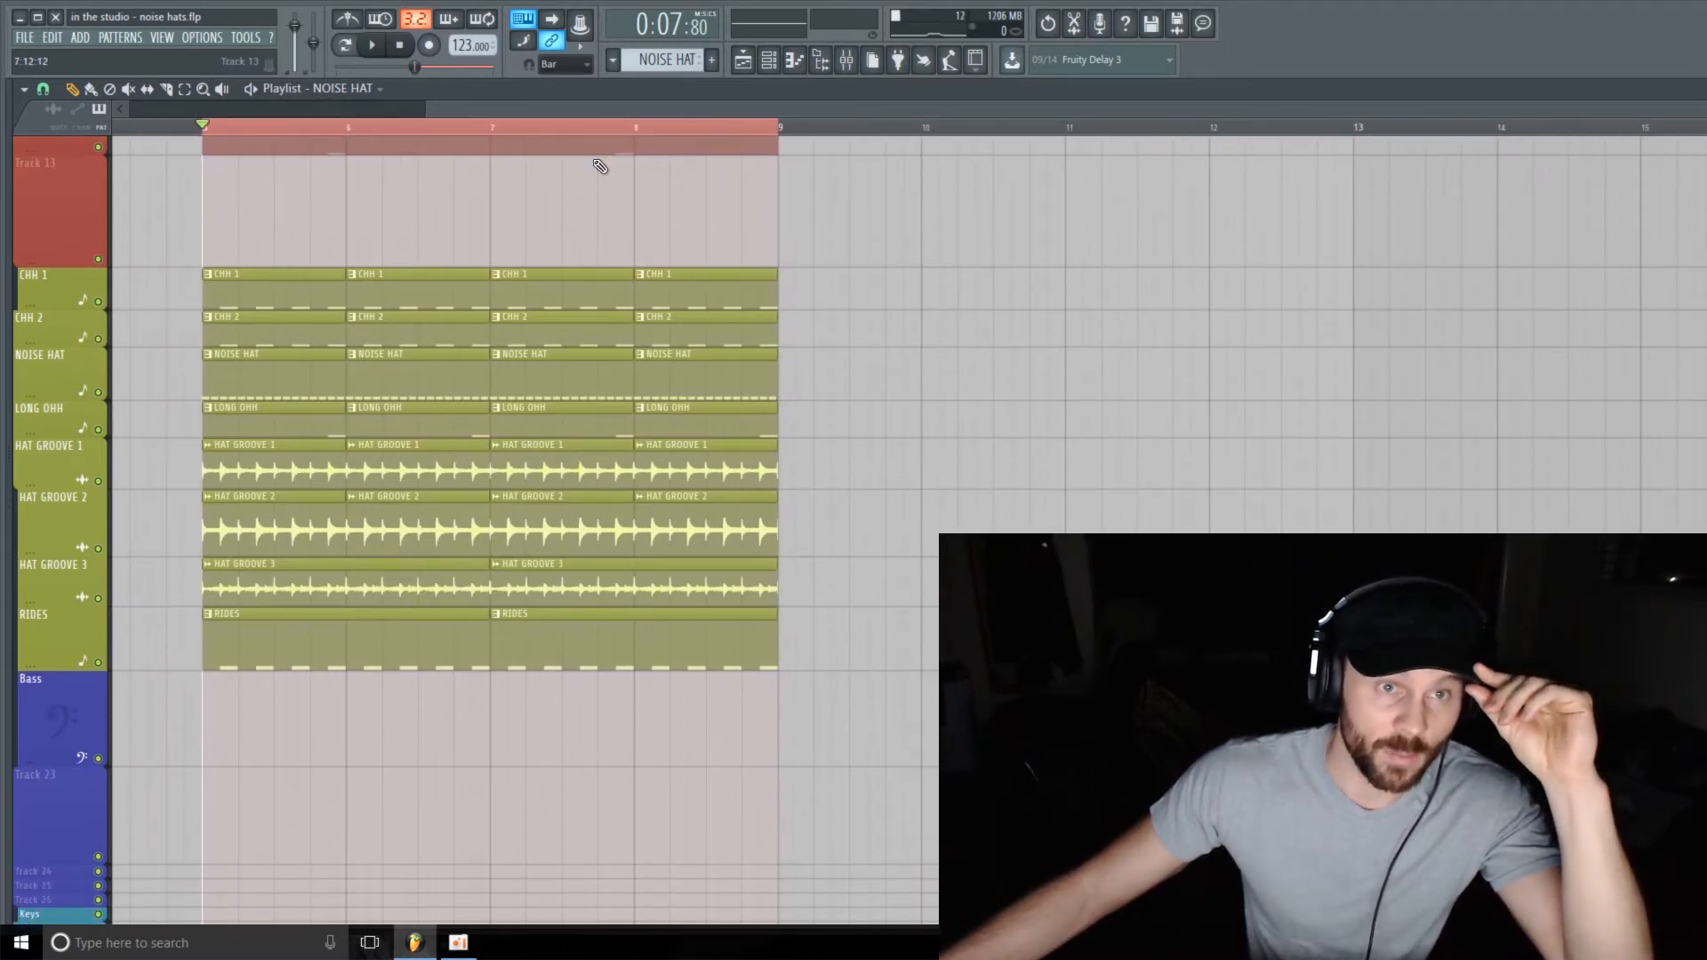
scroll(128, 281, up, 1)
drag(76, 317, 77, 217)
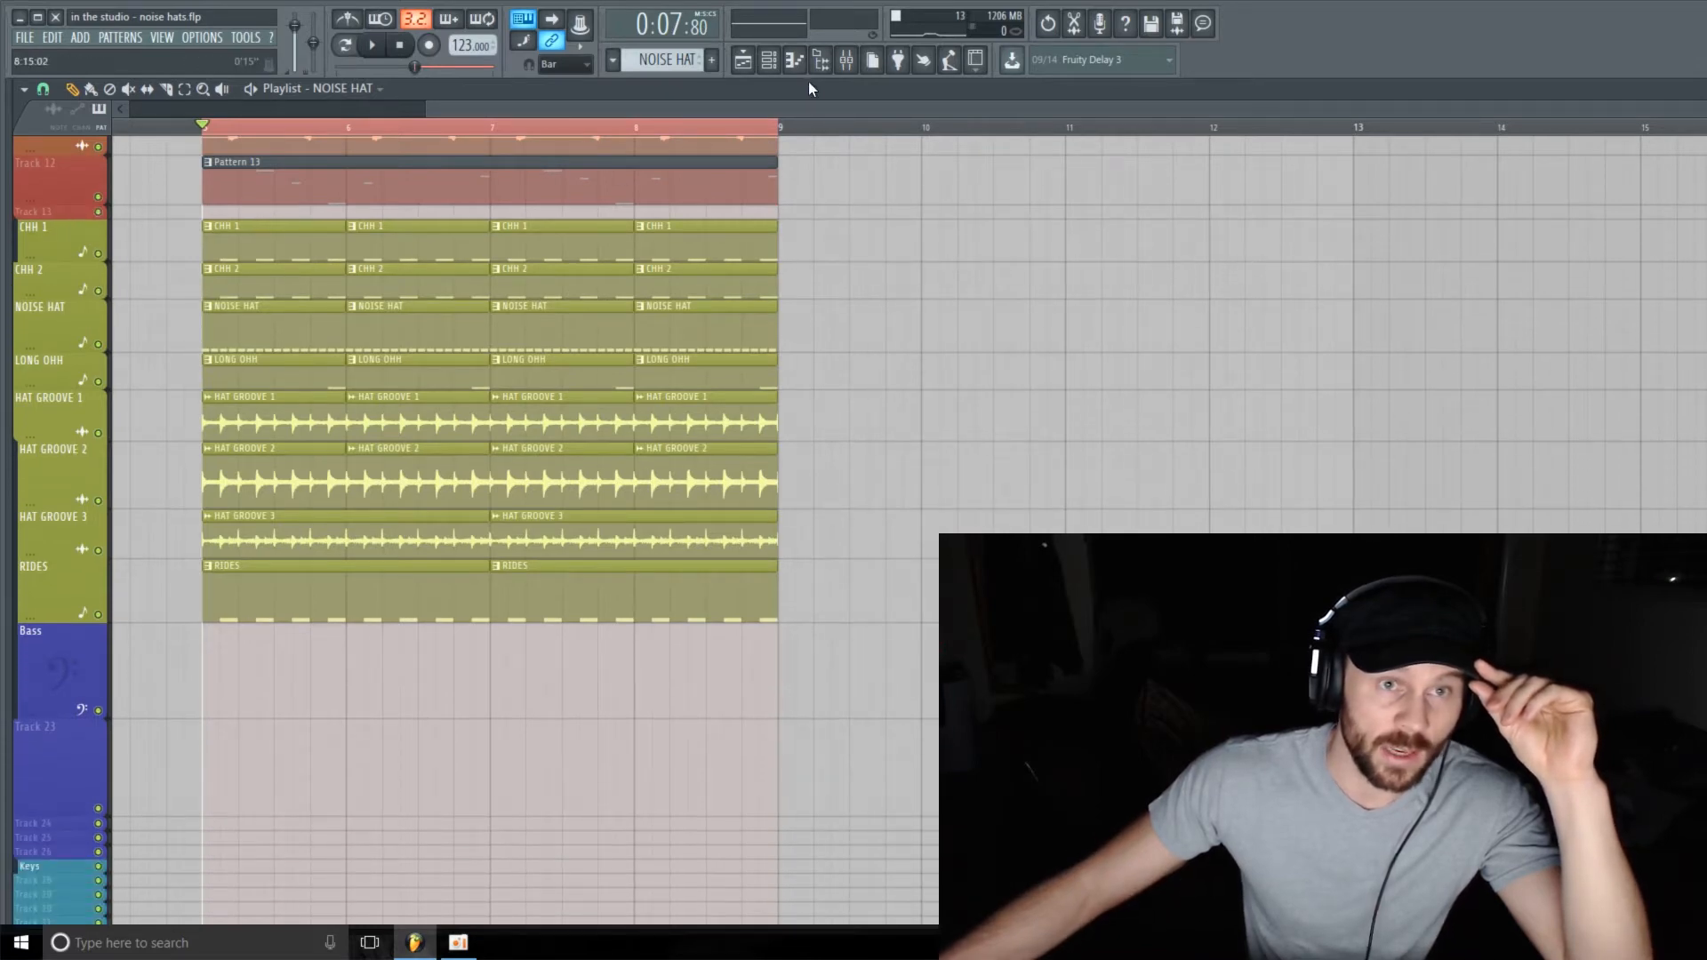
- Open the NOISE HAT pattern's 3x Osc notes in the piano roll and set the piano roll snap to Cell
click(794, 59)
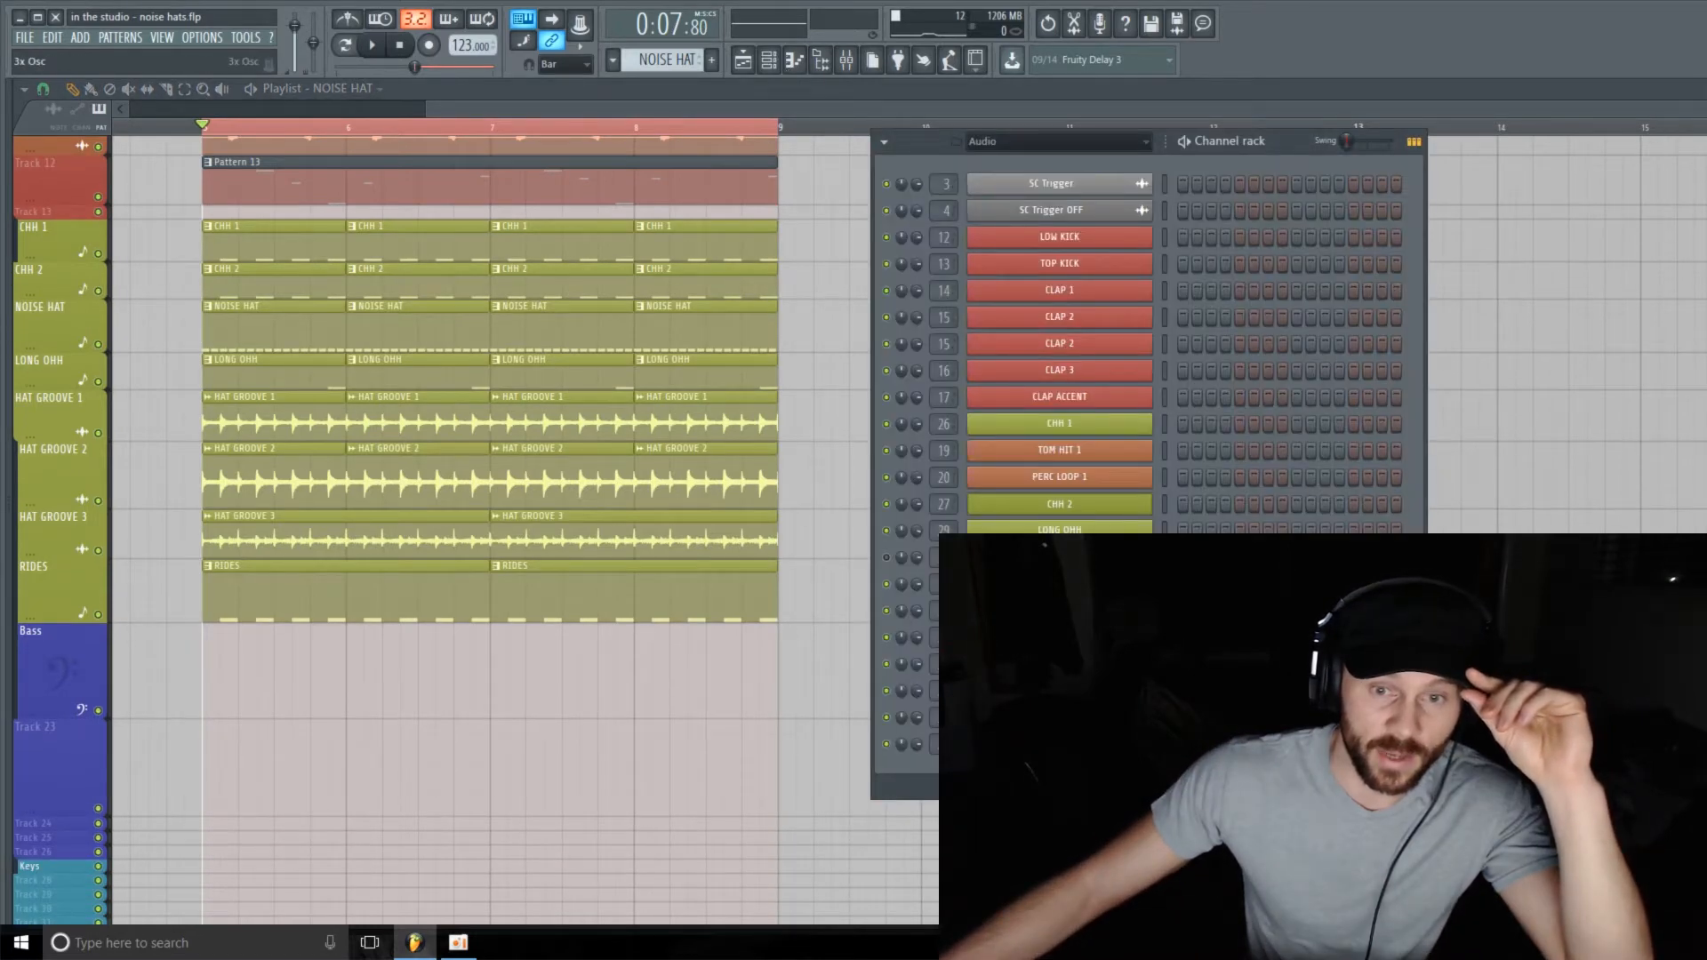
click(1067, 584)
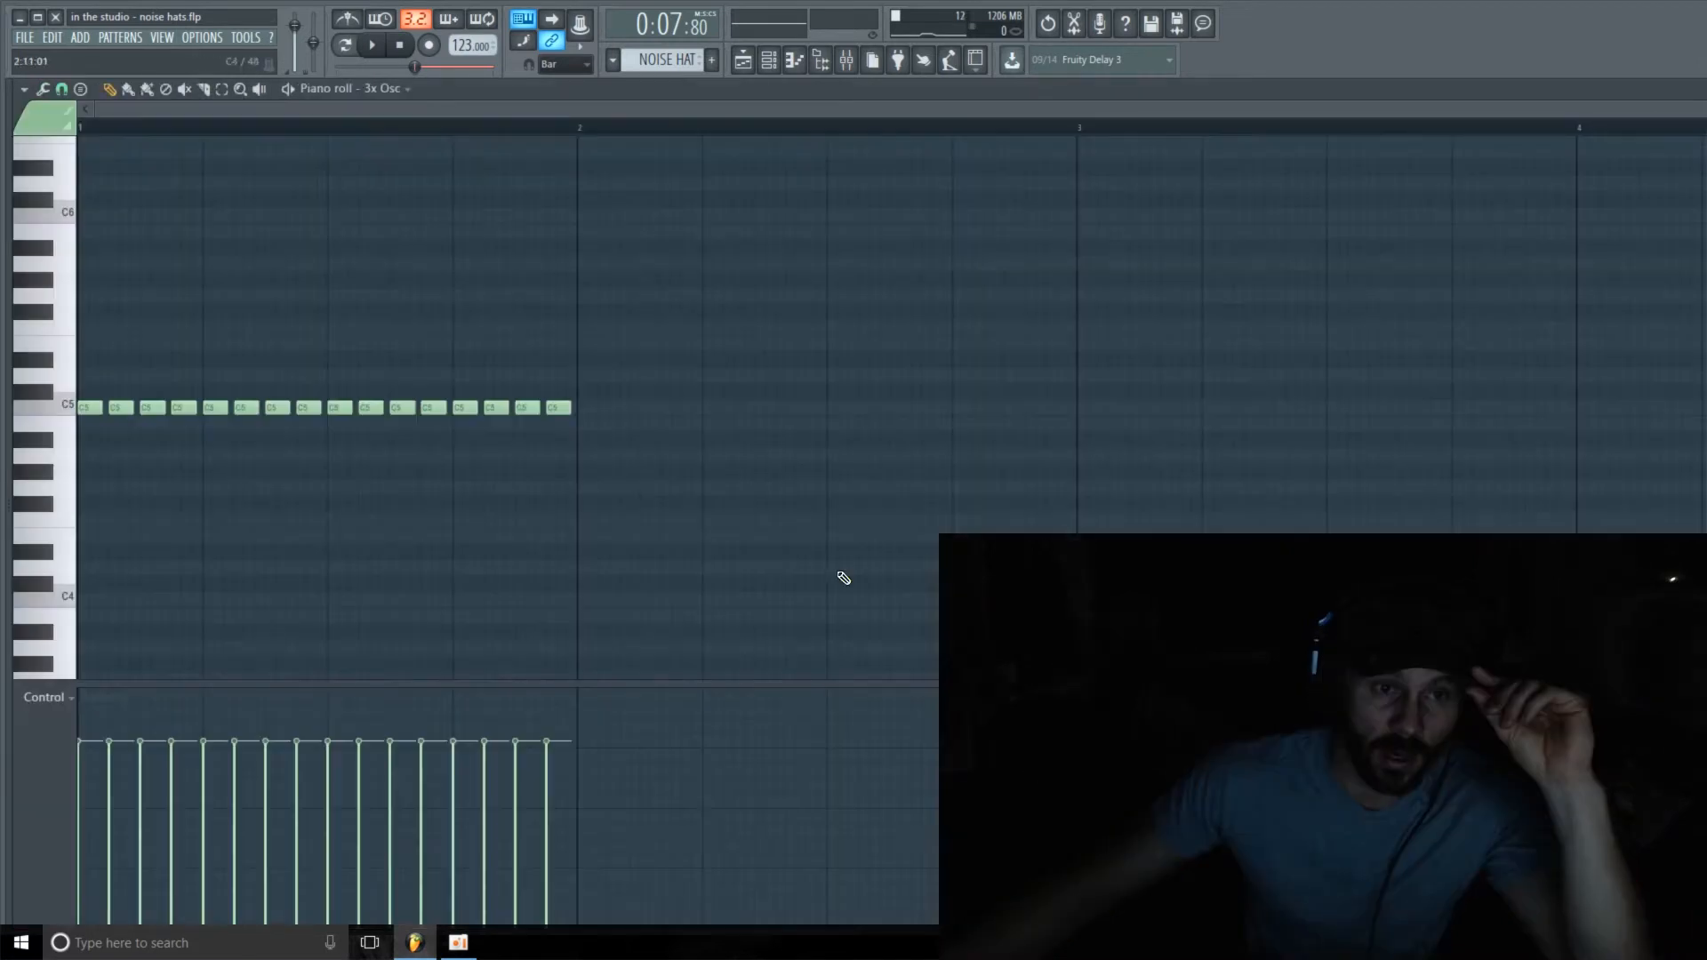
click(62, 88)
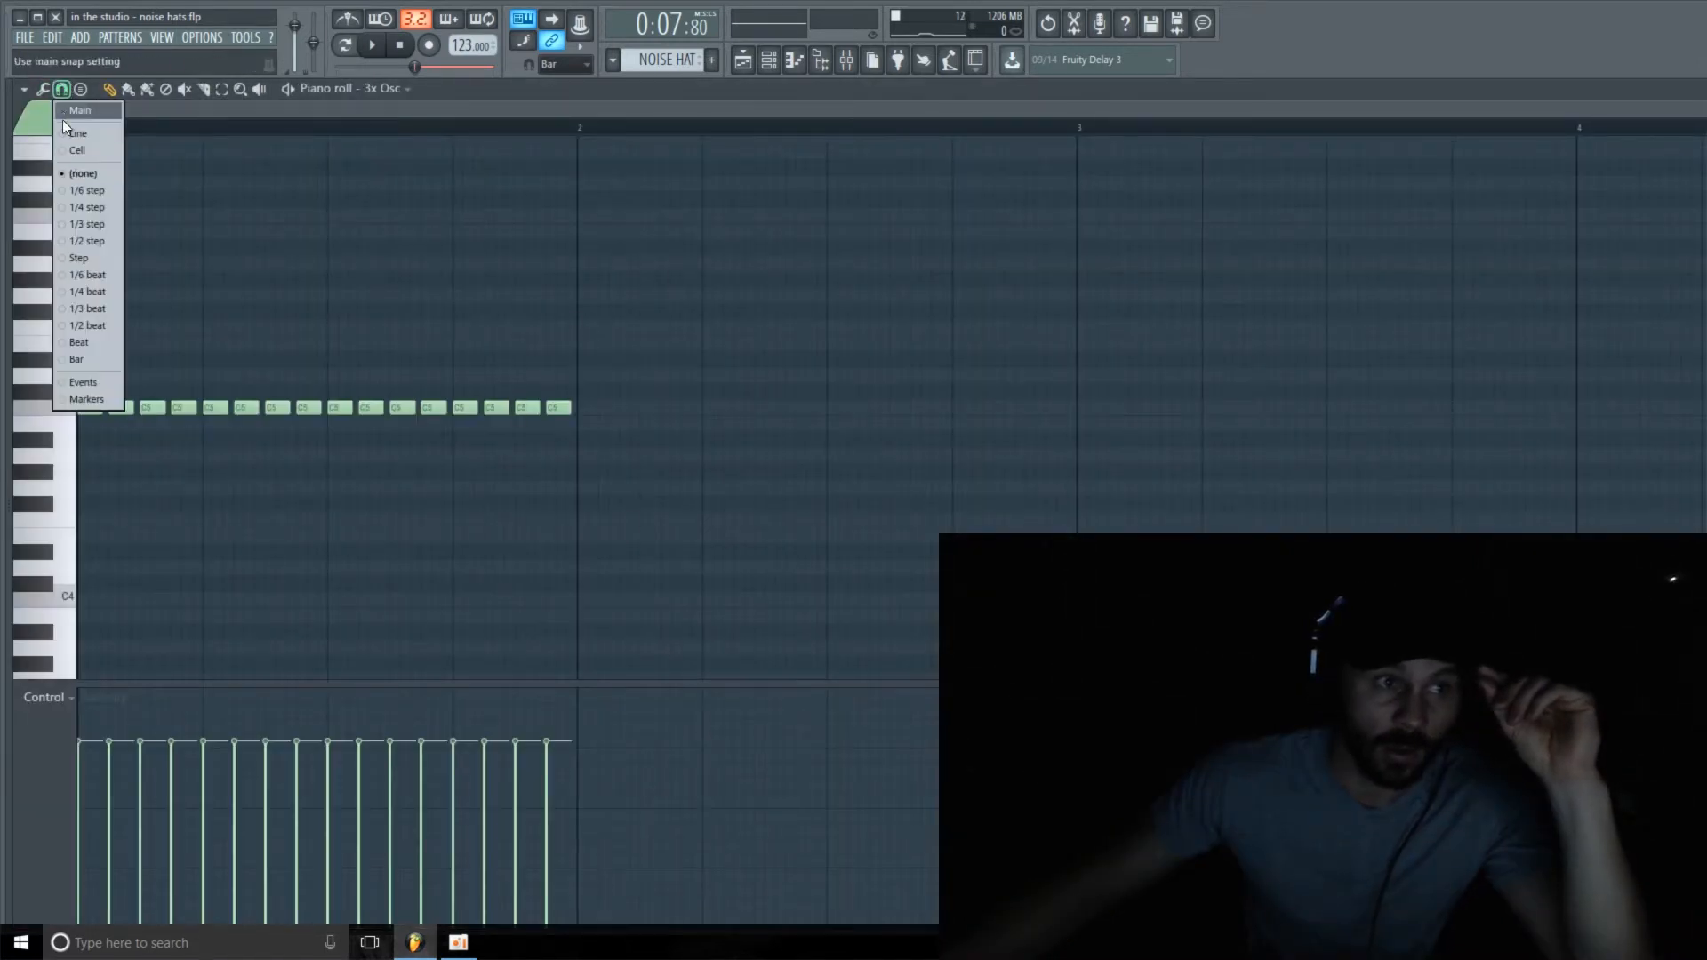
click(67, 150)
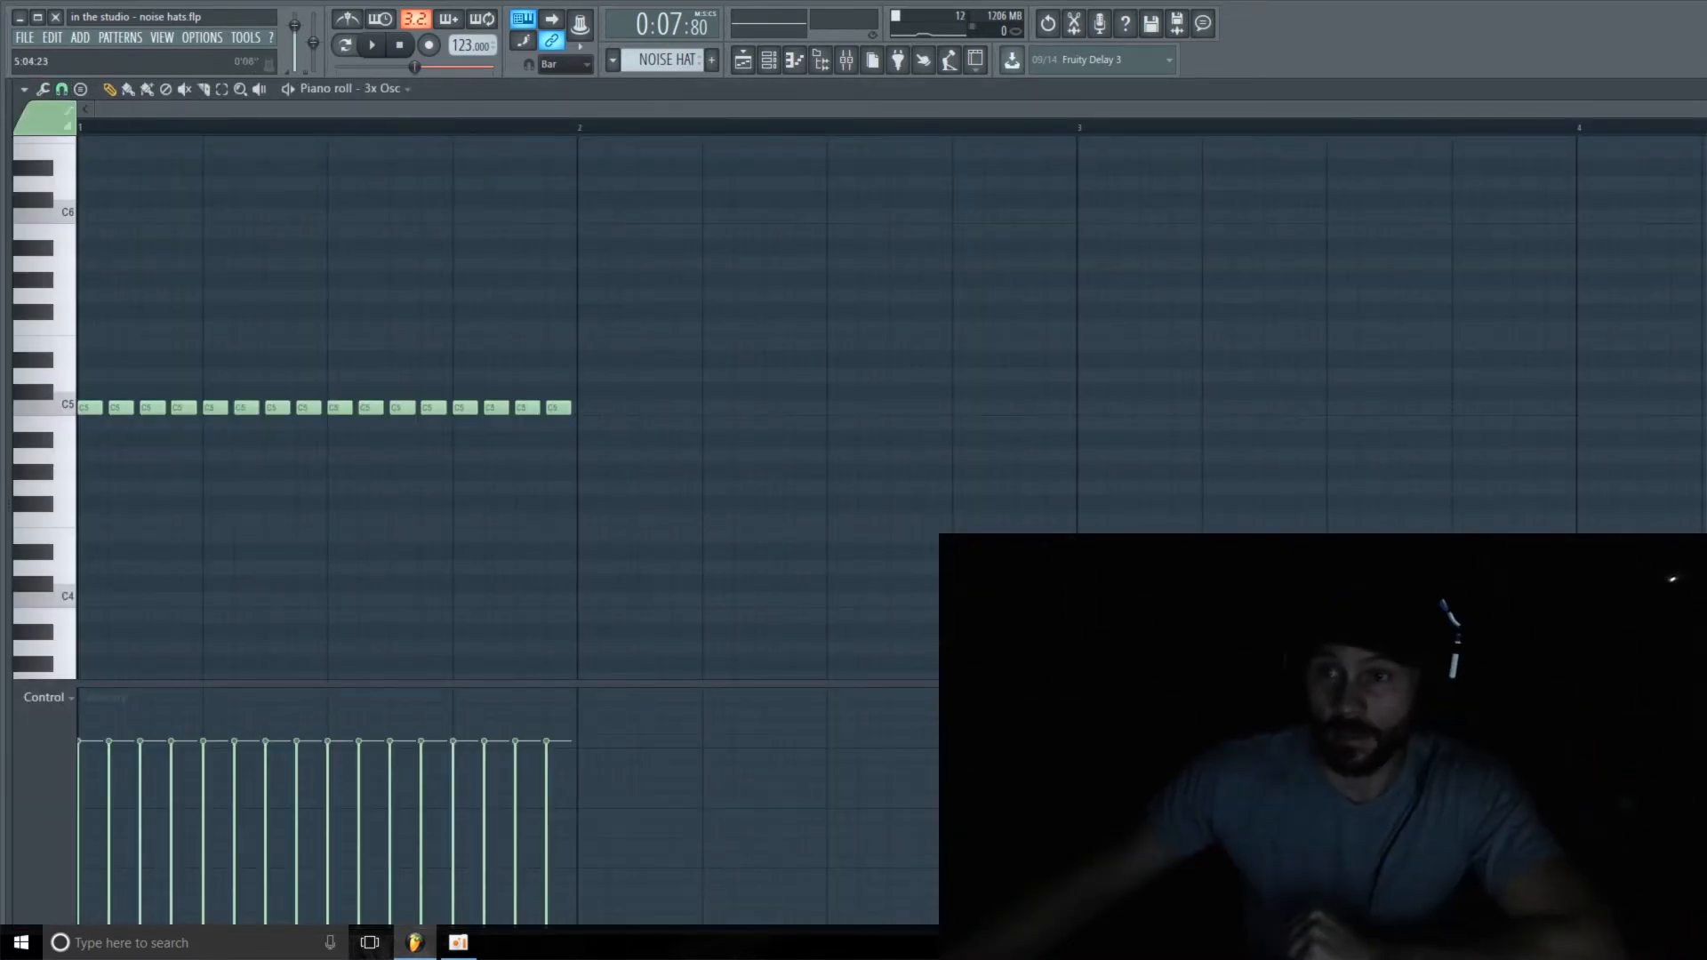
drag(1700, 112, 1154, 113)
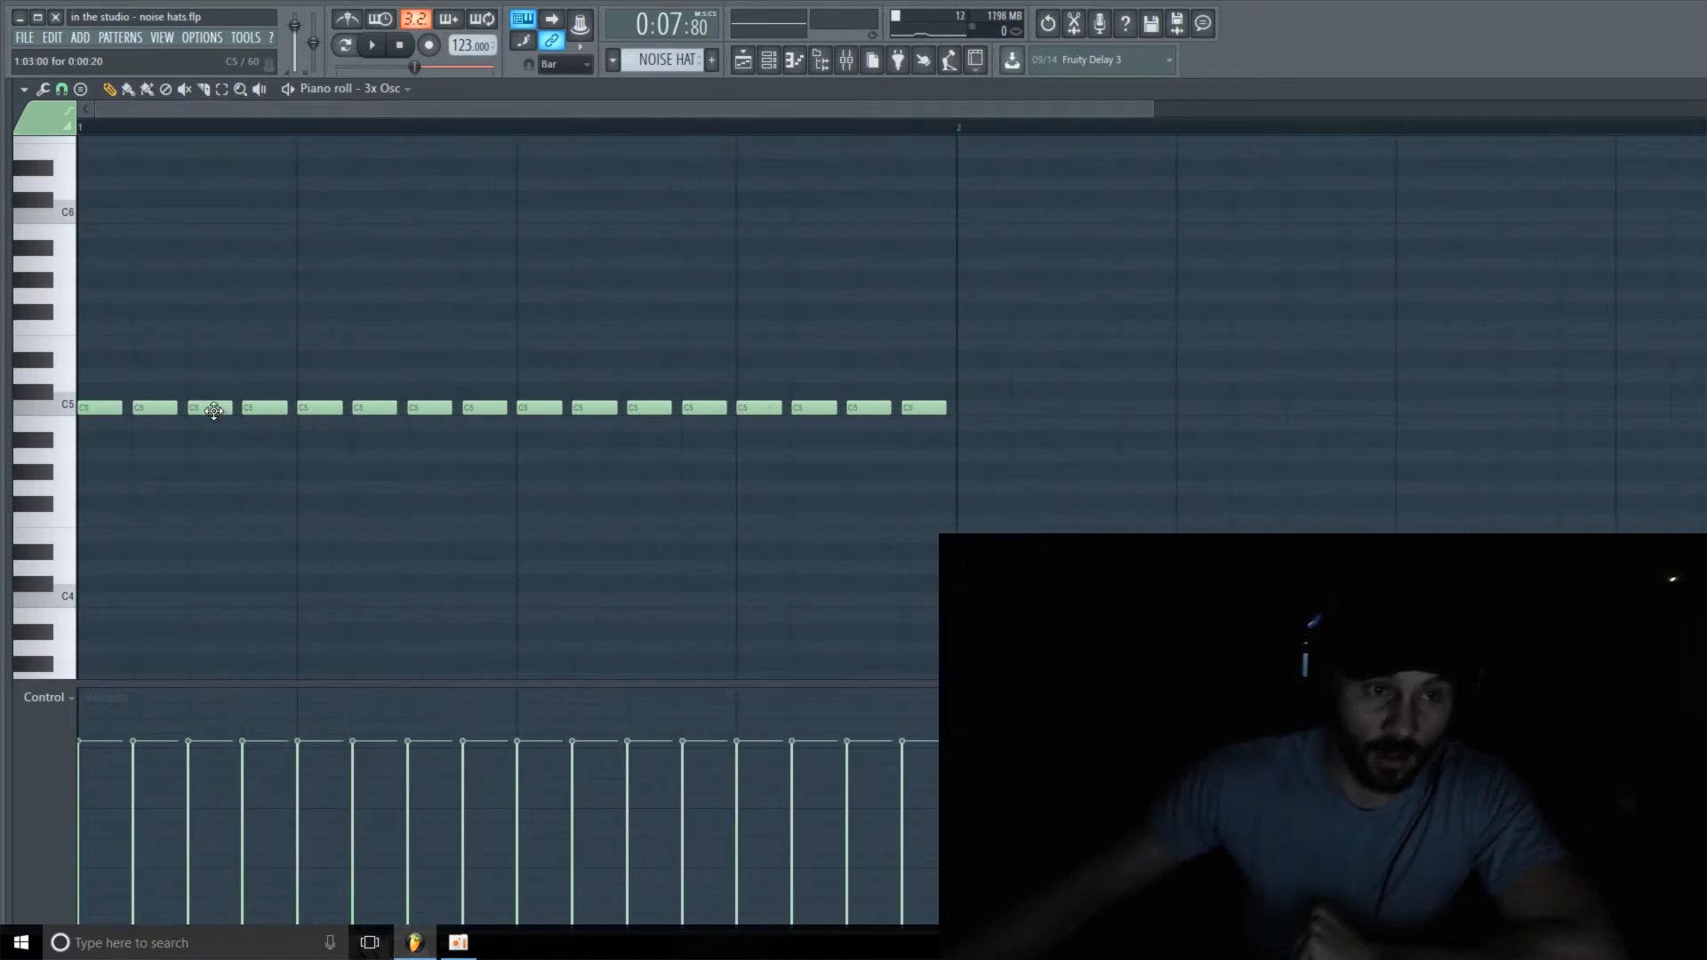
drag(1148, 108, 1703, 108)
- Set the main snap to Cell and return to the playlist
click(572, 64)
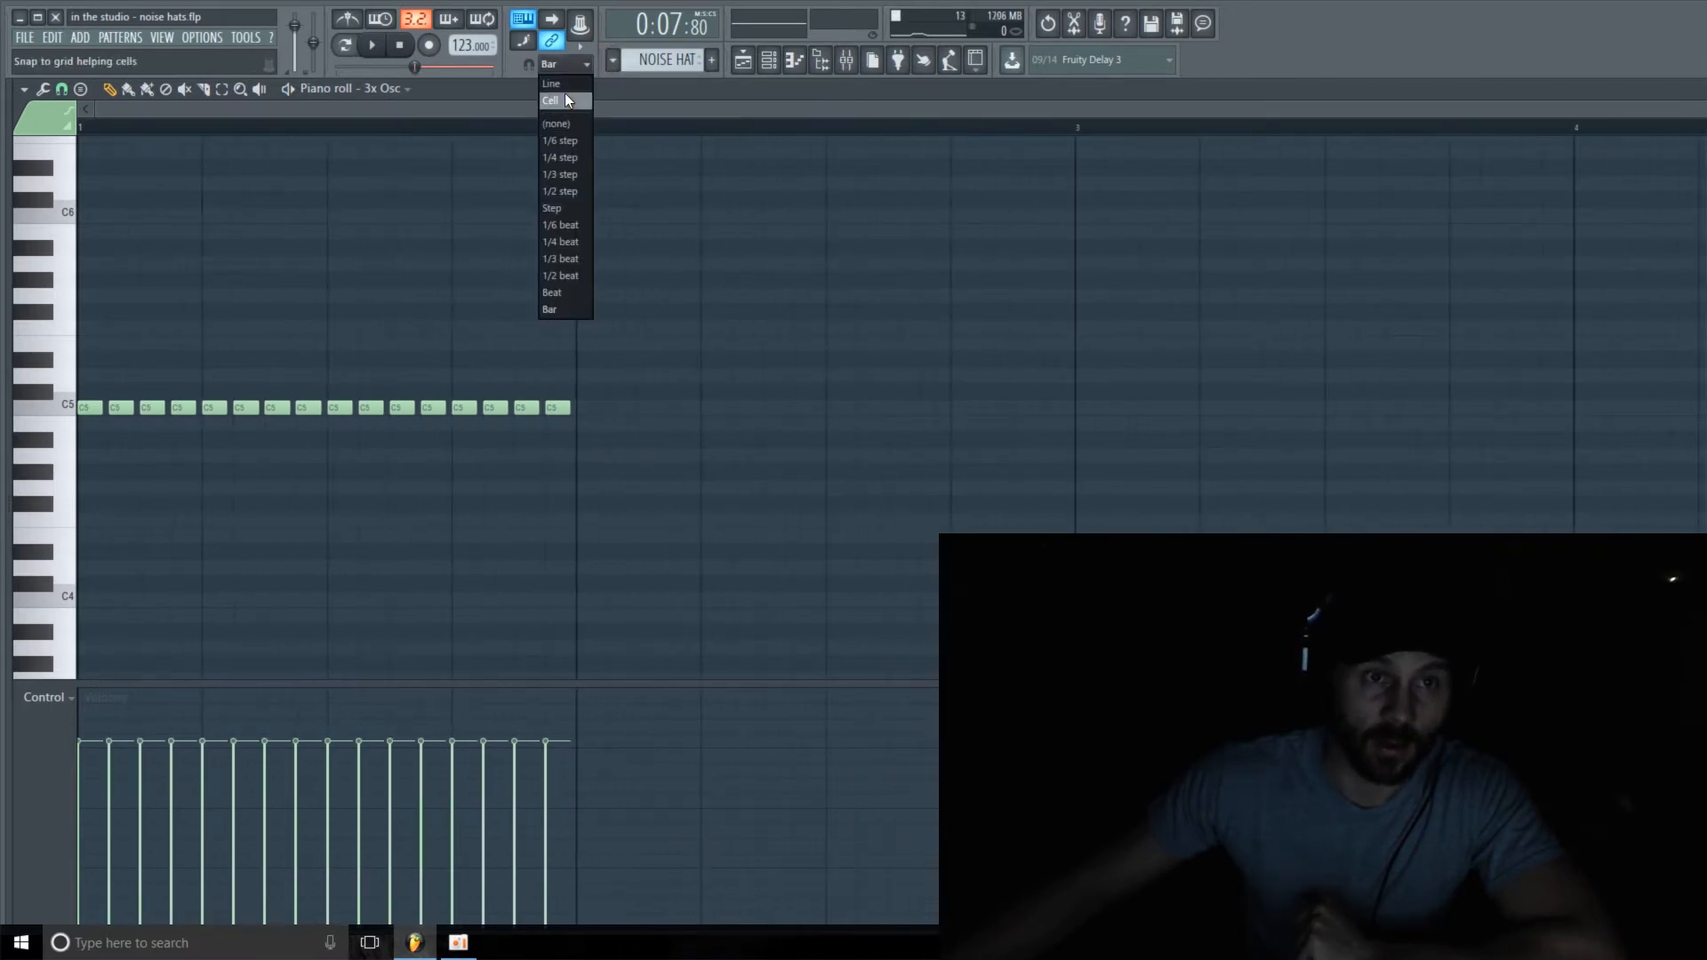
click(564, 92)
click(749, 69)
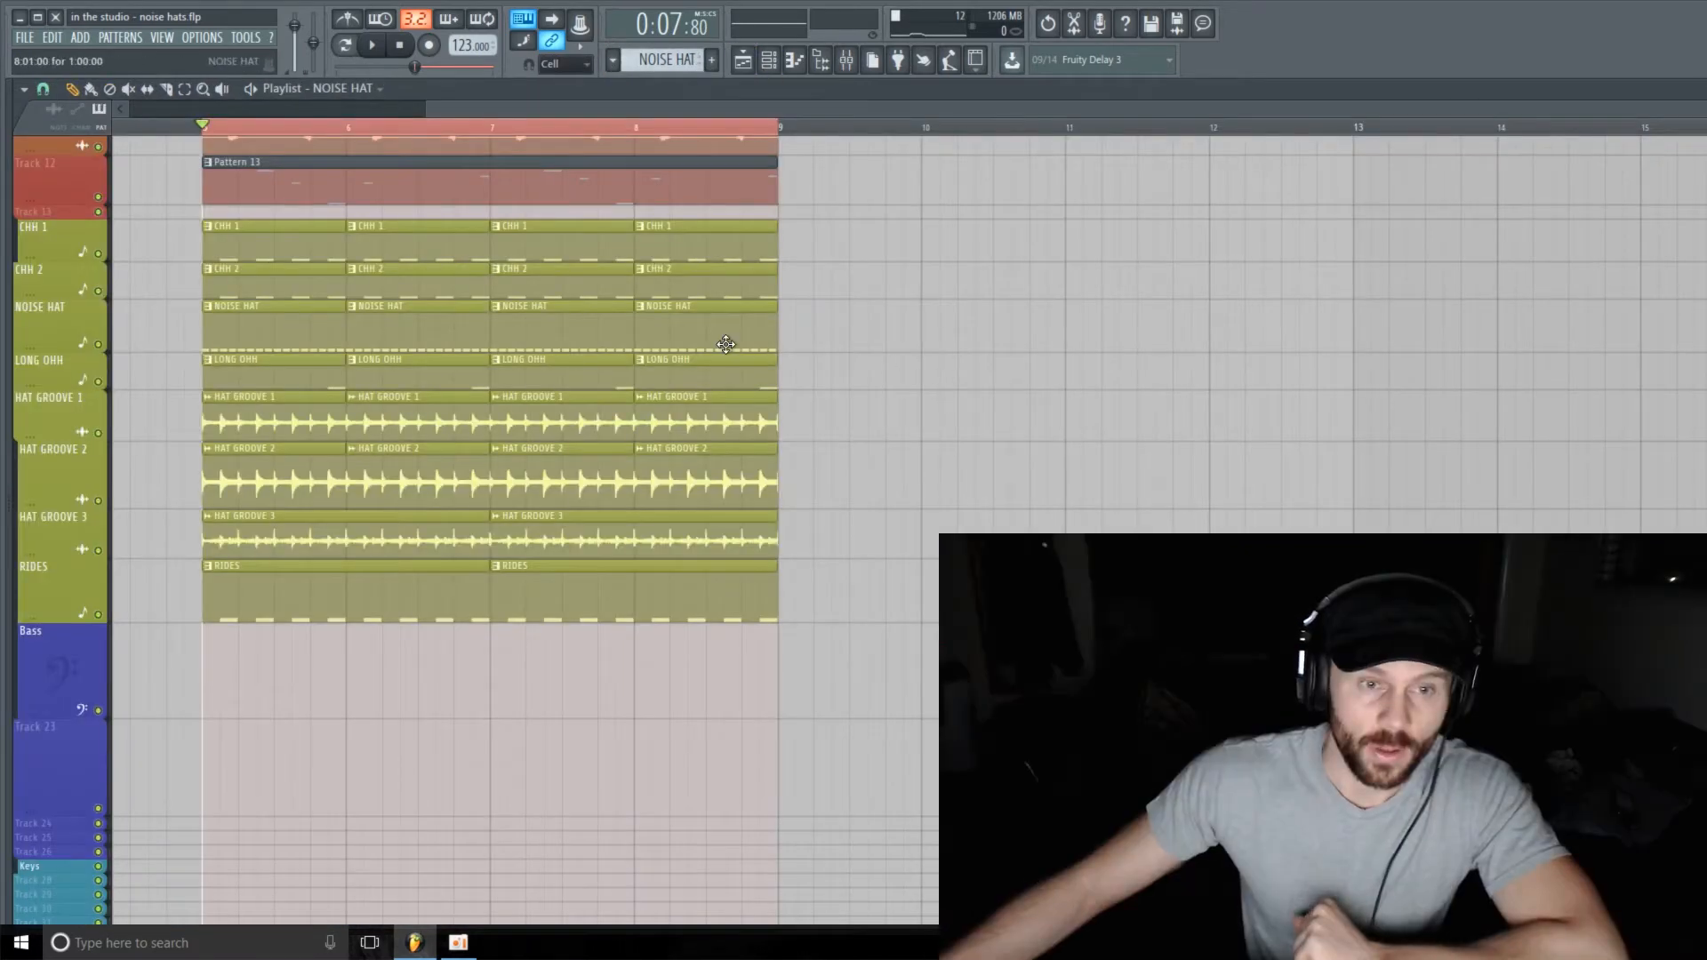
- Play the playlist loop to hear the noise hat without its mixer effects
click(782, 58)
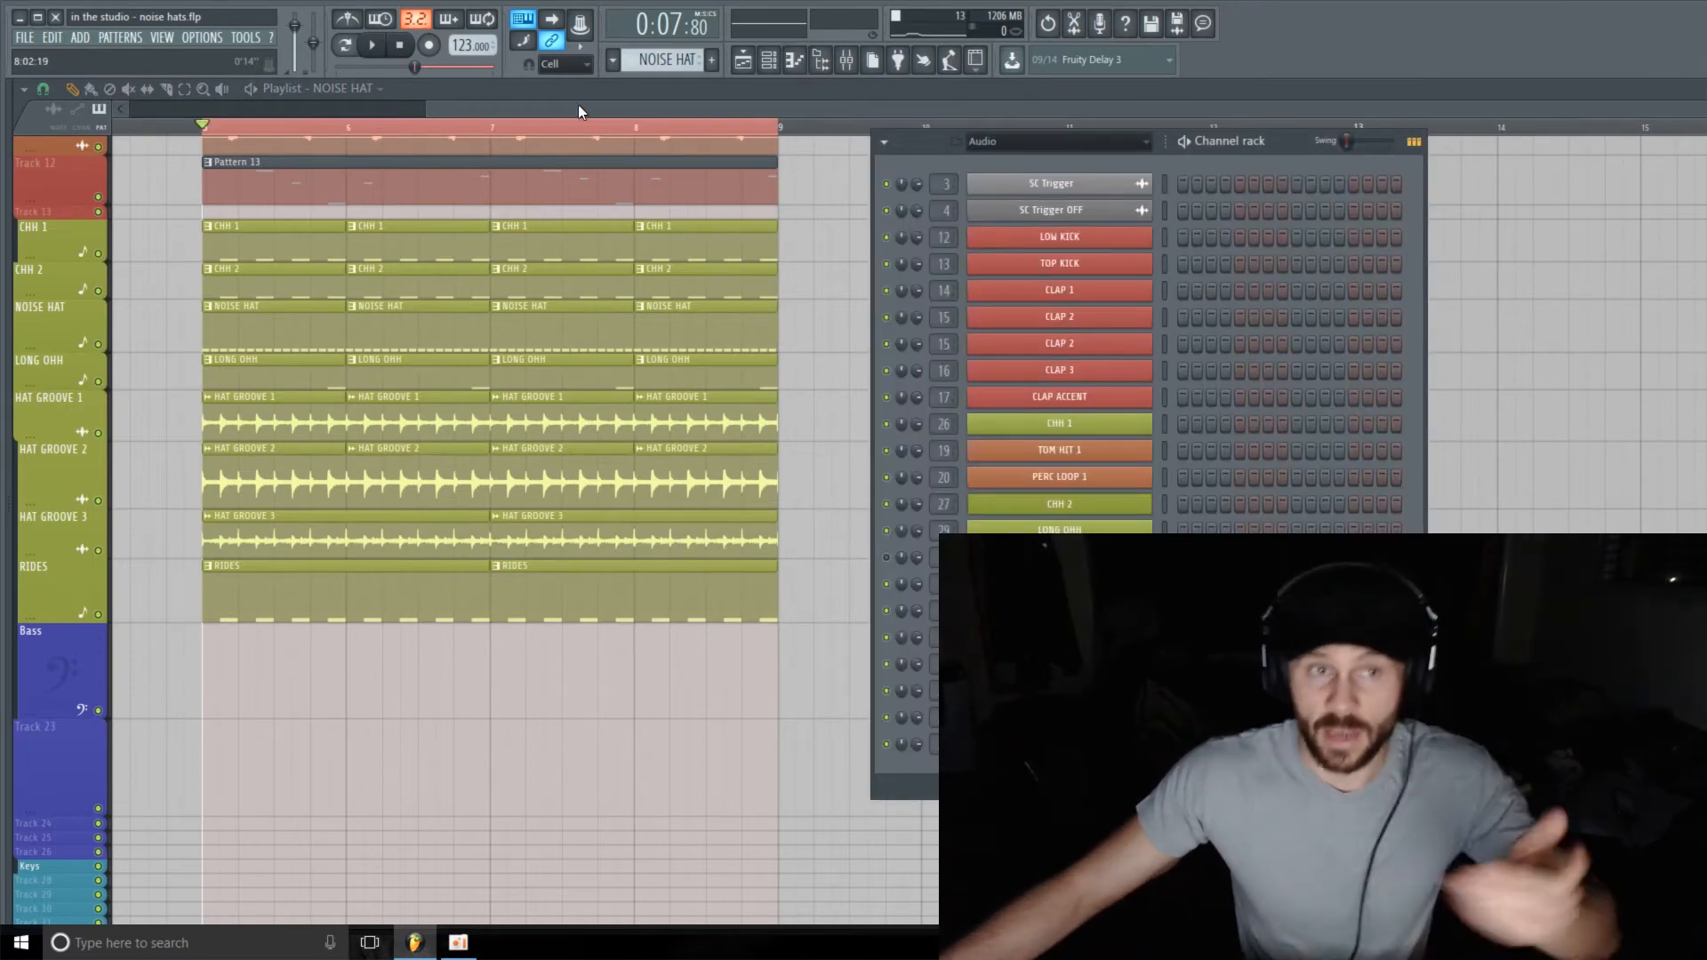
key(F6)
key(space)
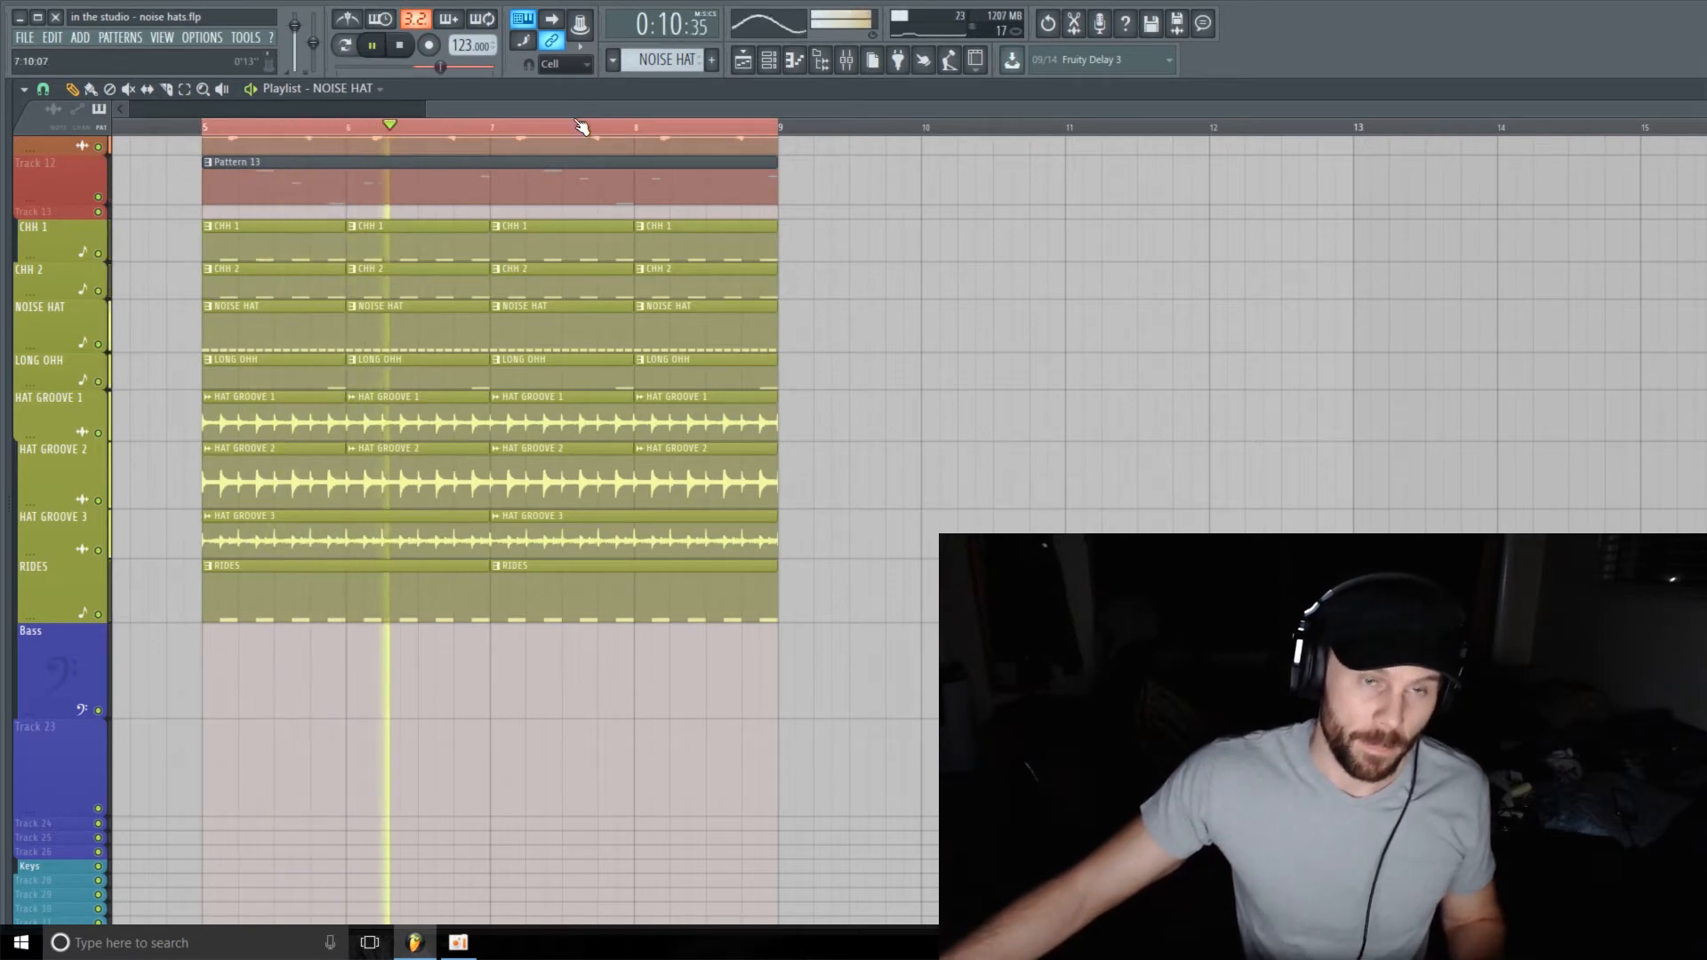
key(space)
- Open the noise hat's 3x Osc settings and reset the volume envelope's attack, hold and release to their defaults
click(769, 60)
click(1057, 610)
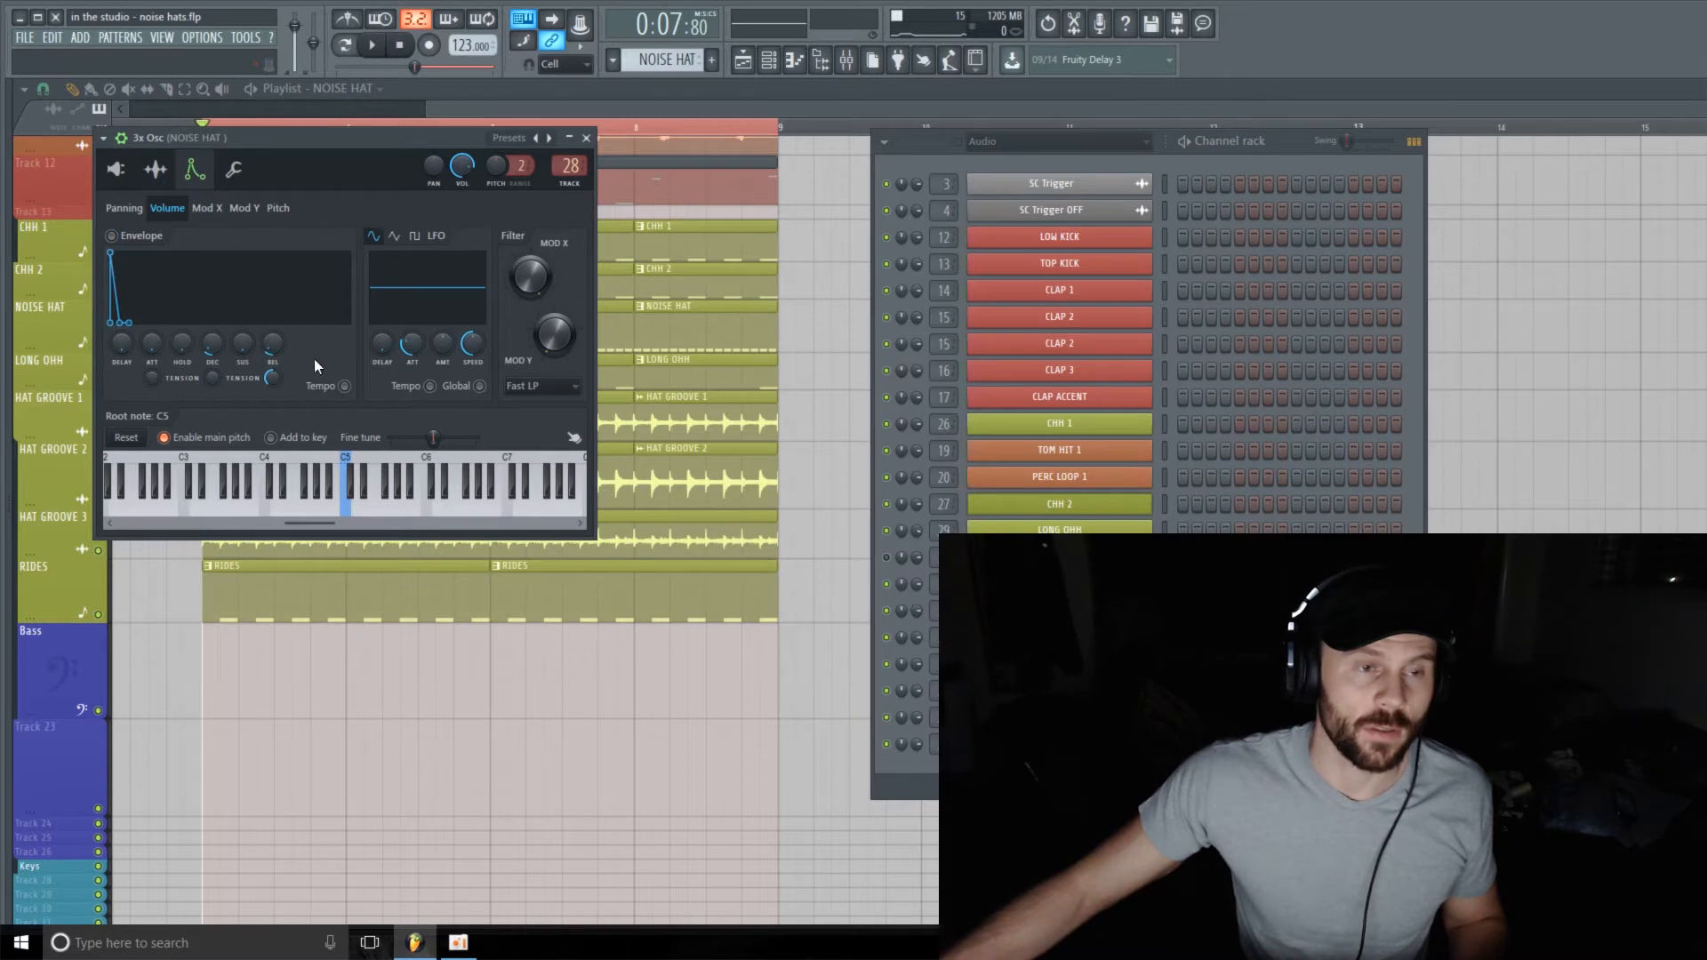
right_click(154, 339)
click(205, 349)
right_click(179, 343)
click(206, 350)
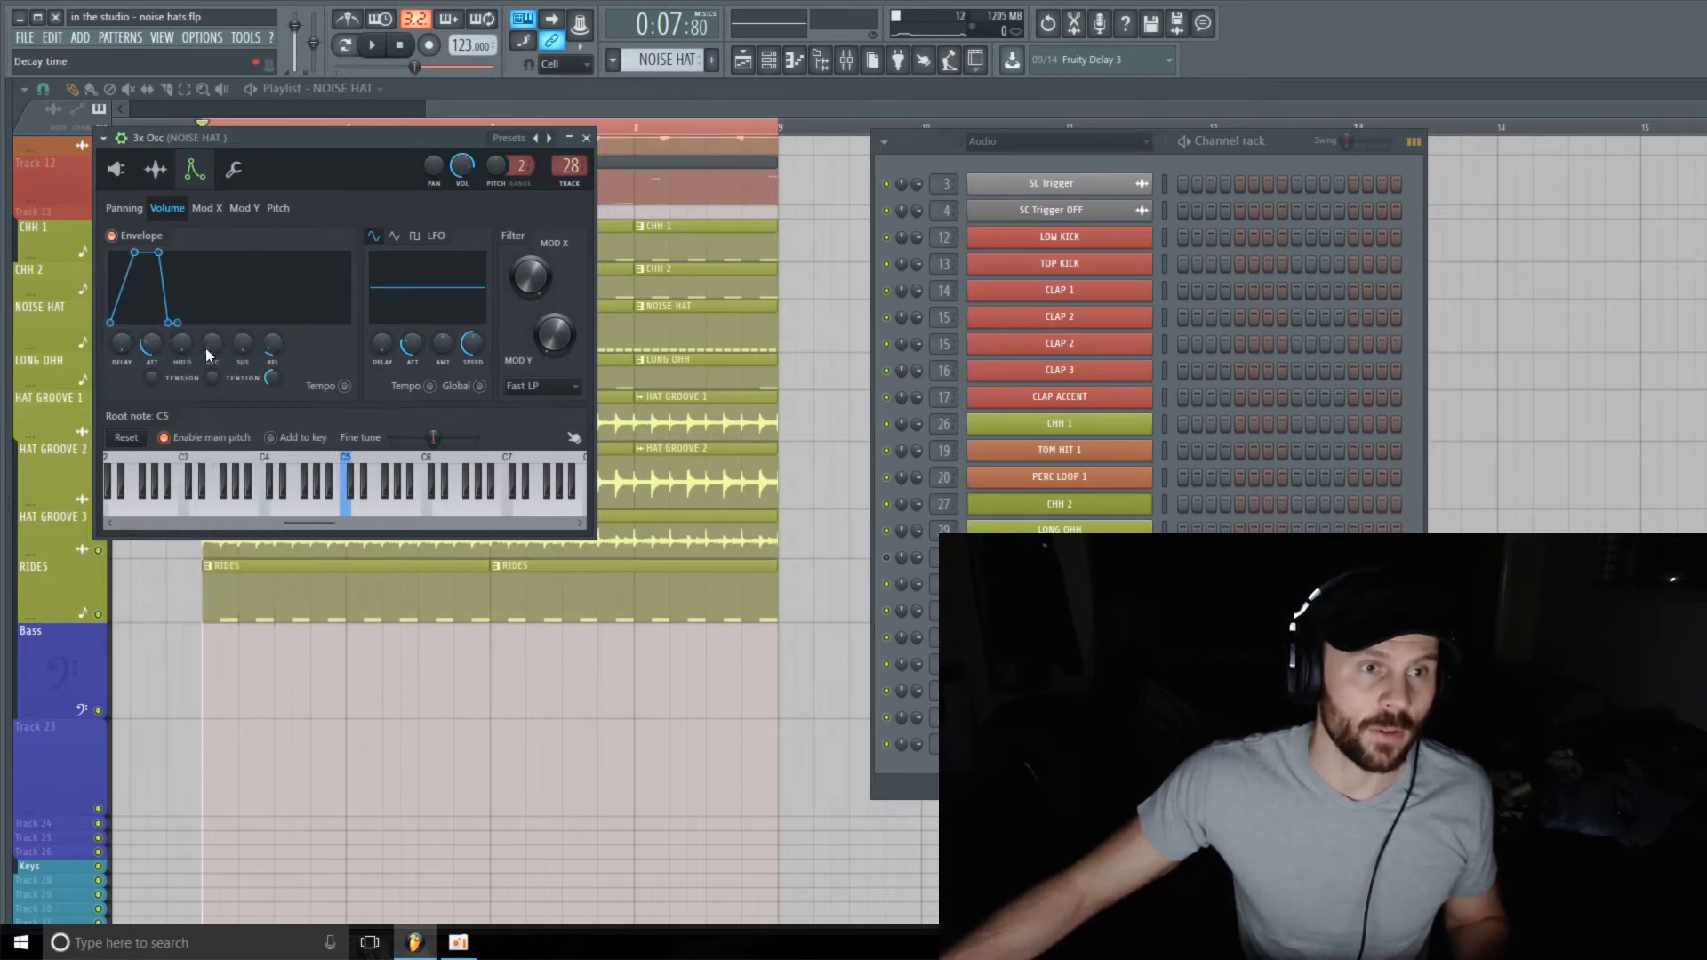
right_click(230, 347)
click(254, 352)
right_click(275, 348)
click(299, 360)
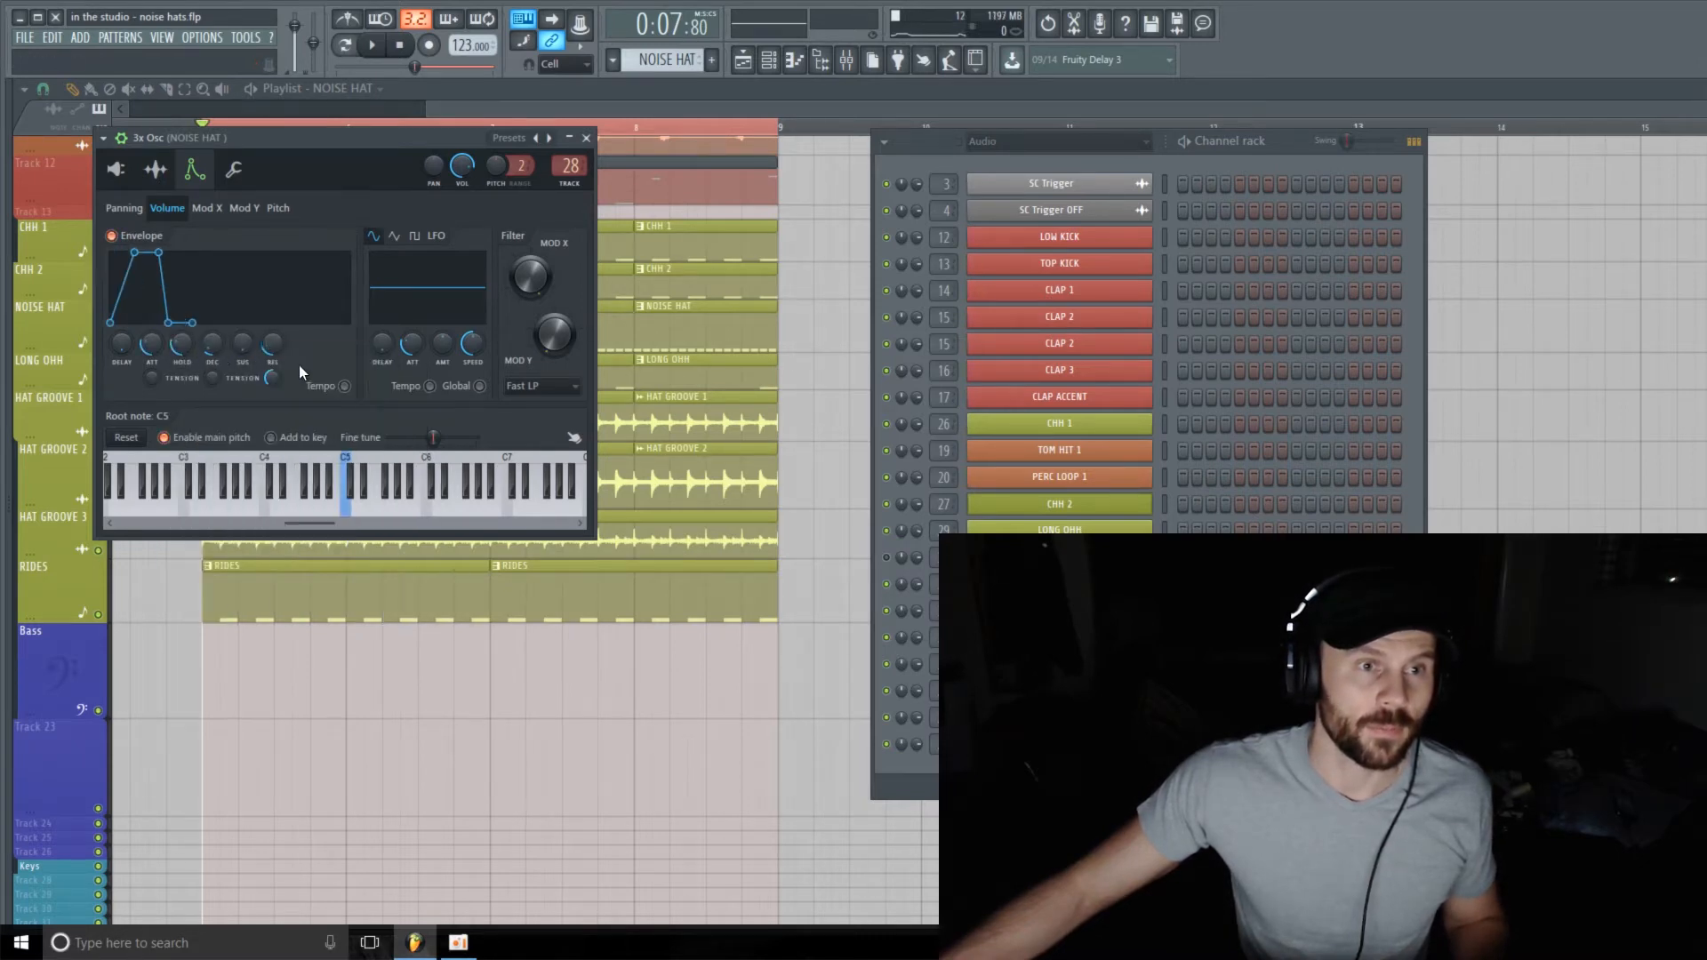
- Reset the volume envelope's decay and sustain to their defaults as well
right_click(221, 352)
click(281, 355)
right_click(274, 348)
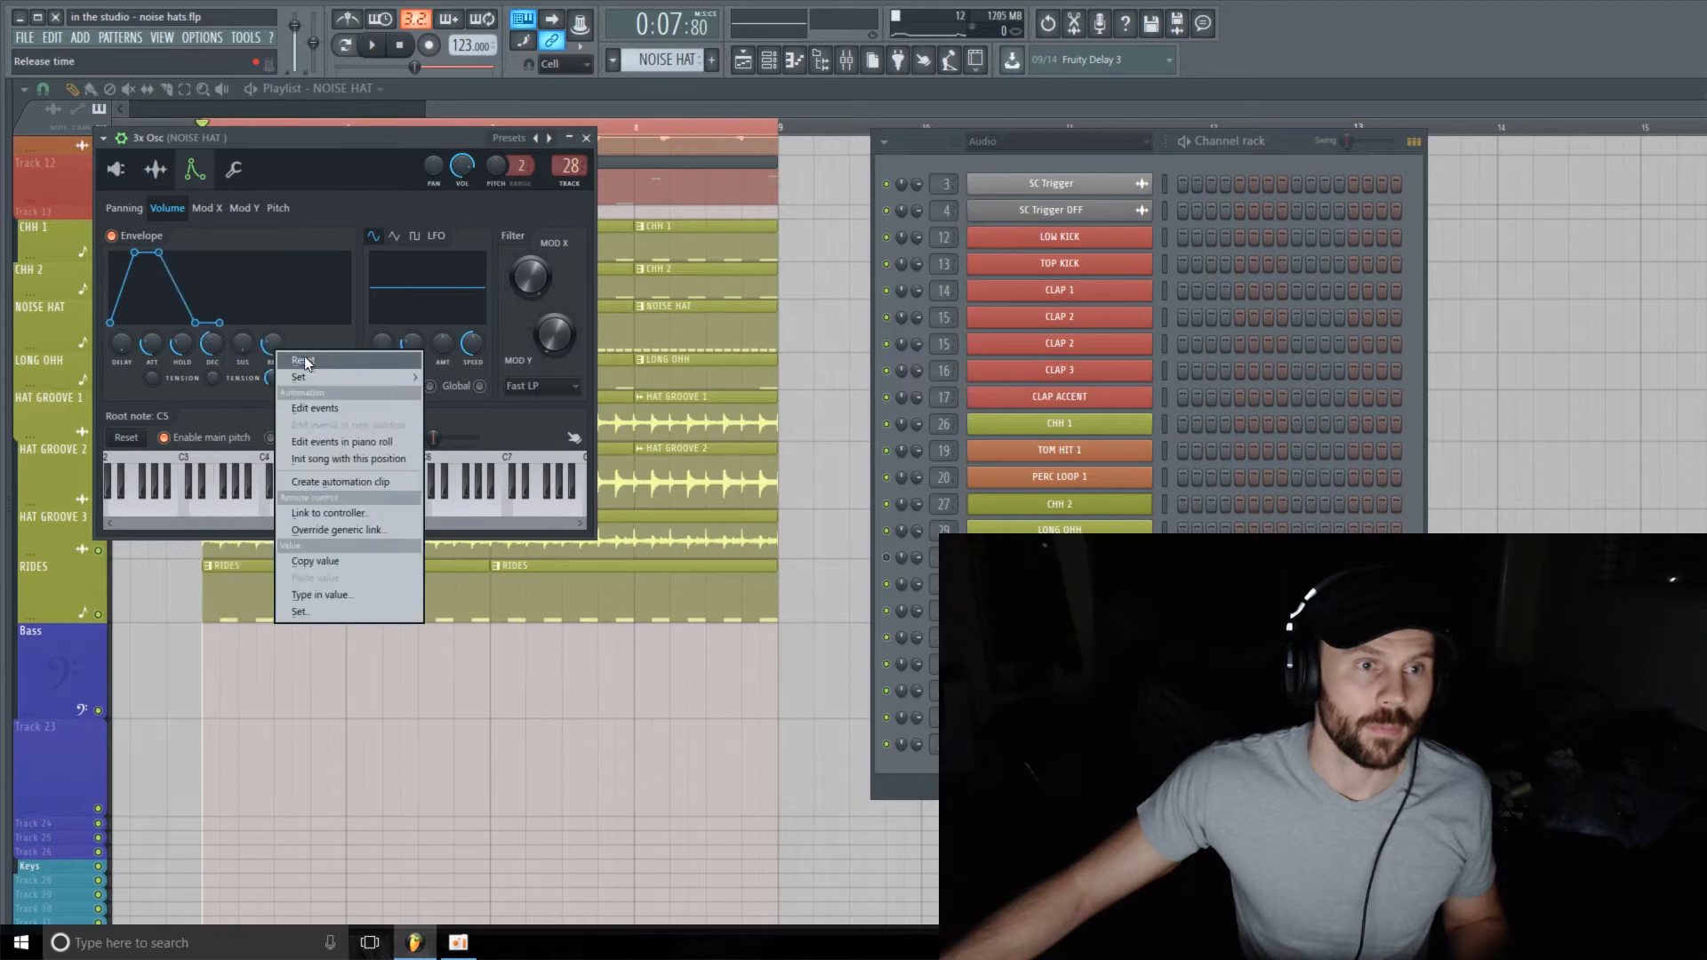
click(302, 359)
right_click(135, 345)
click(183, 355)
right_click(151, 344)
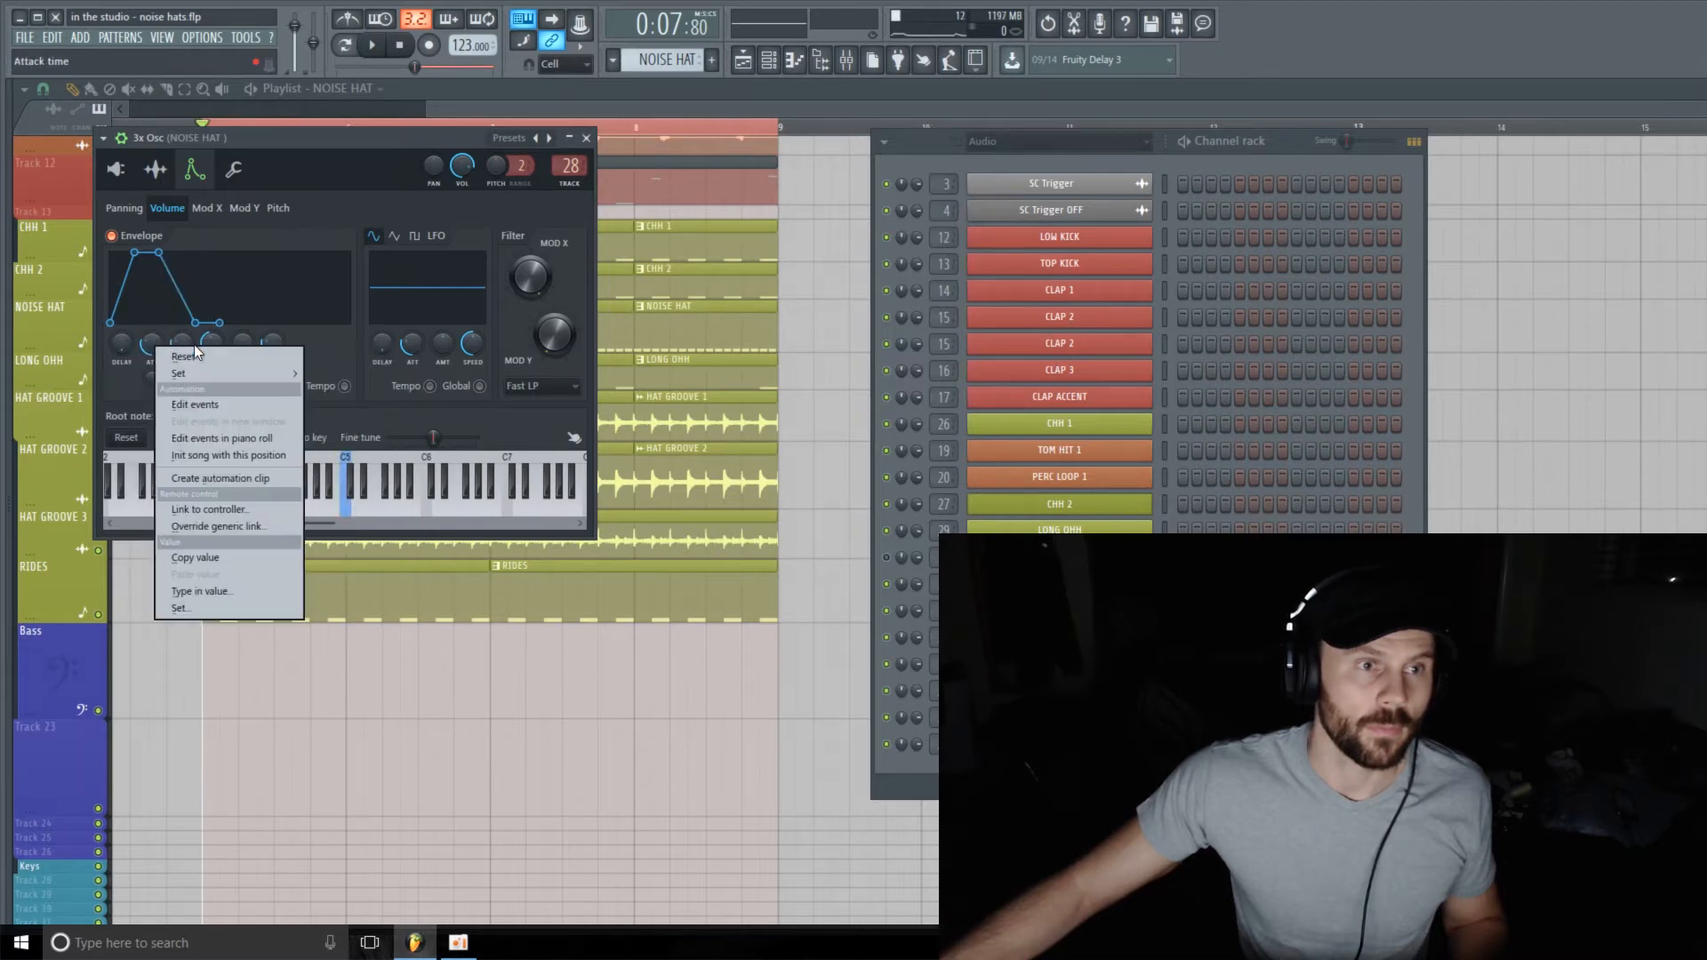
click(203, 353)
right_click(241, 353)
click(267, 363)
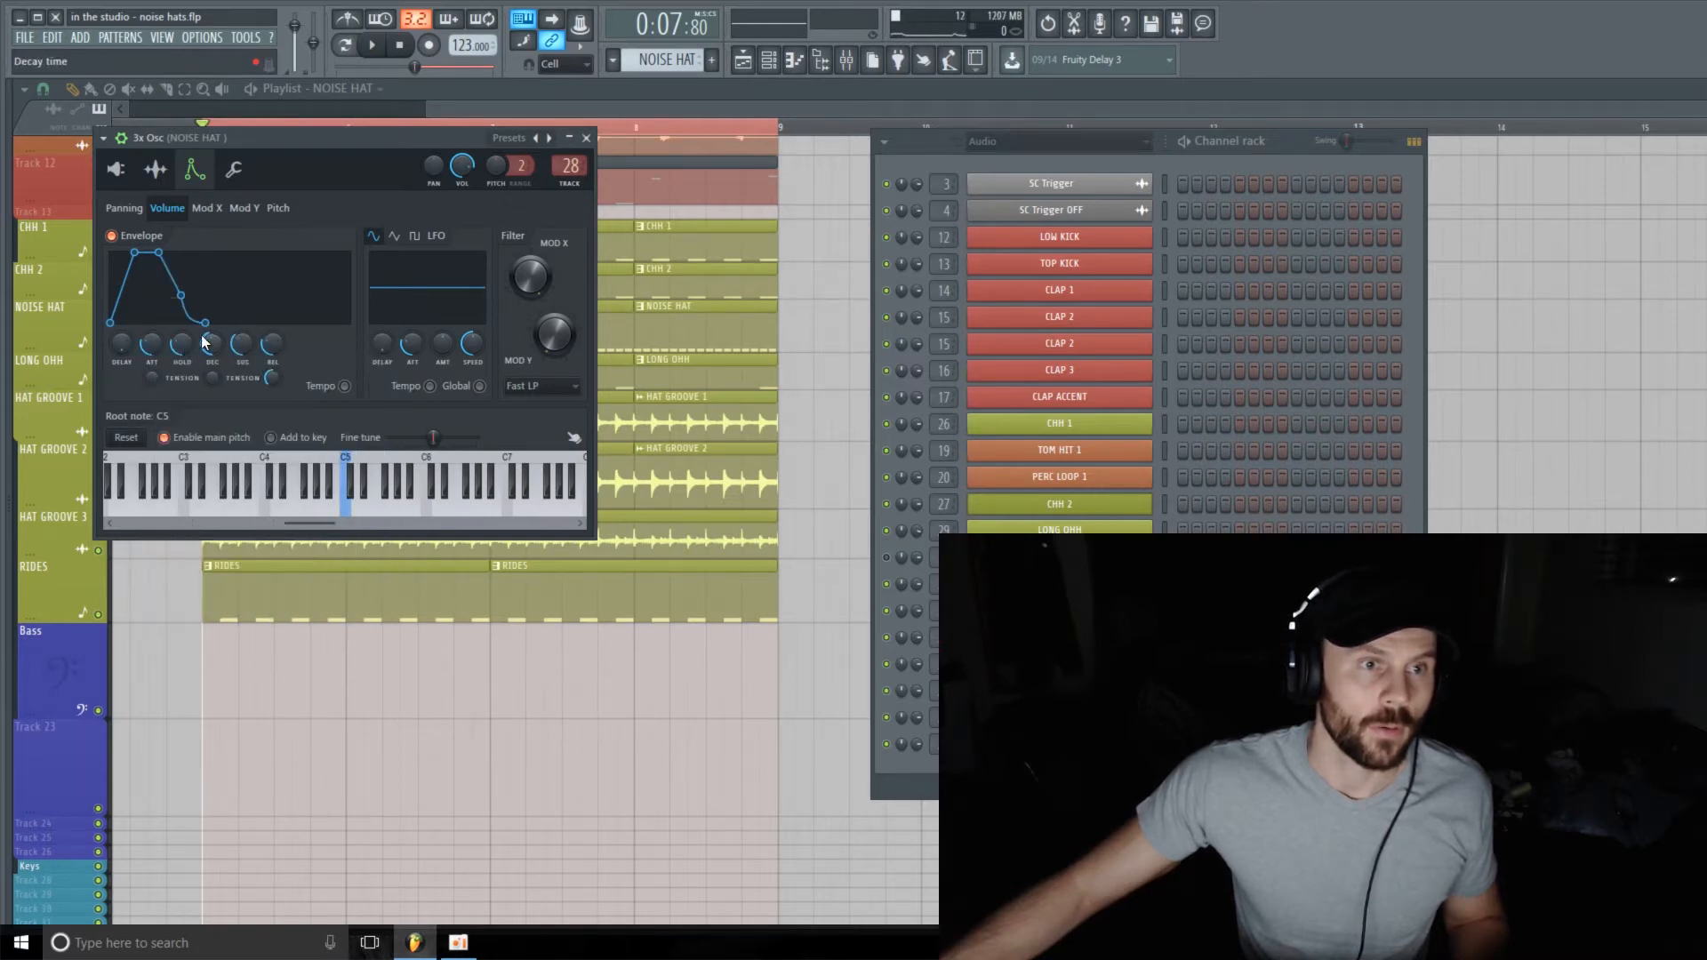
- Play the loop with the noise hat's volume envelope switched off
key(space)
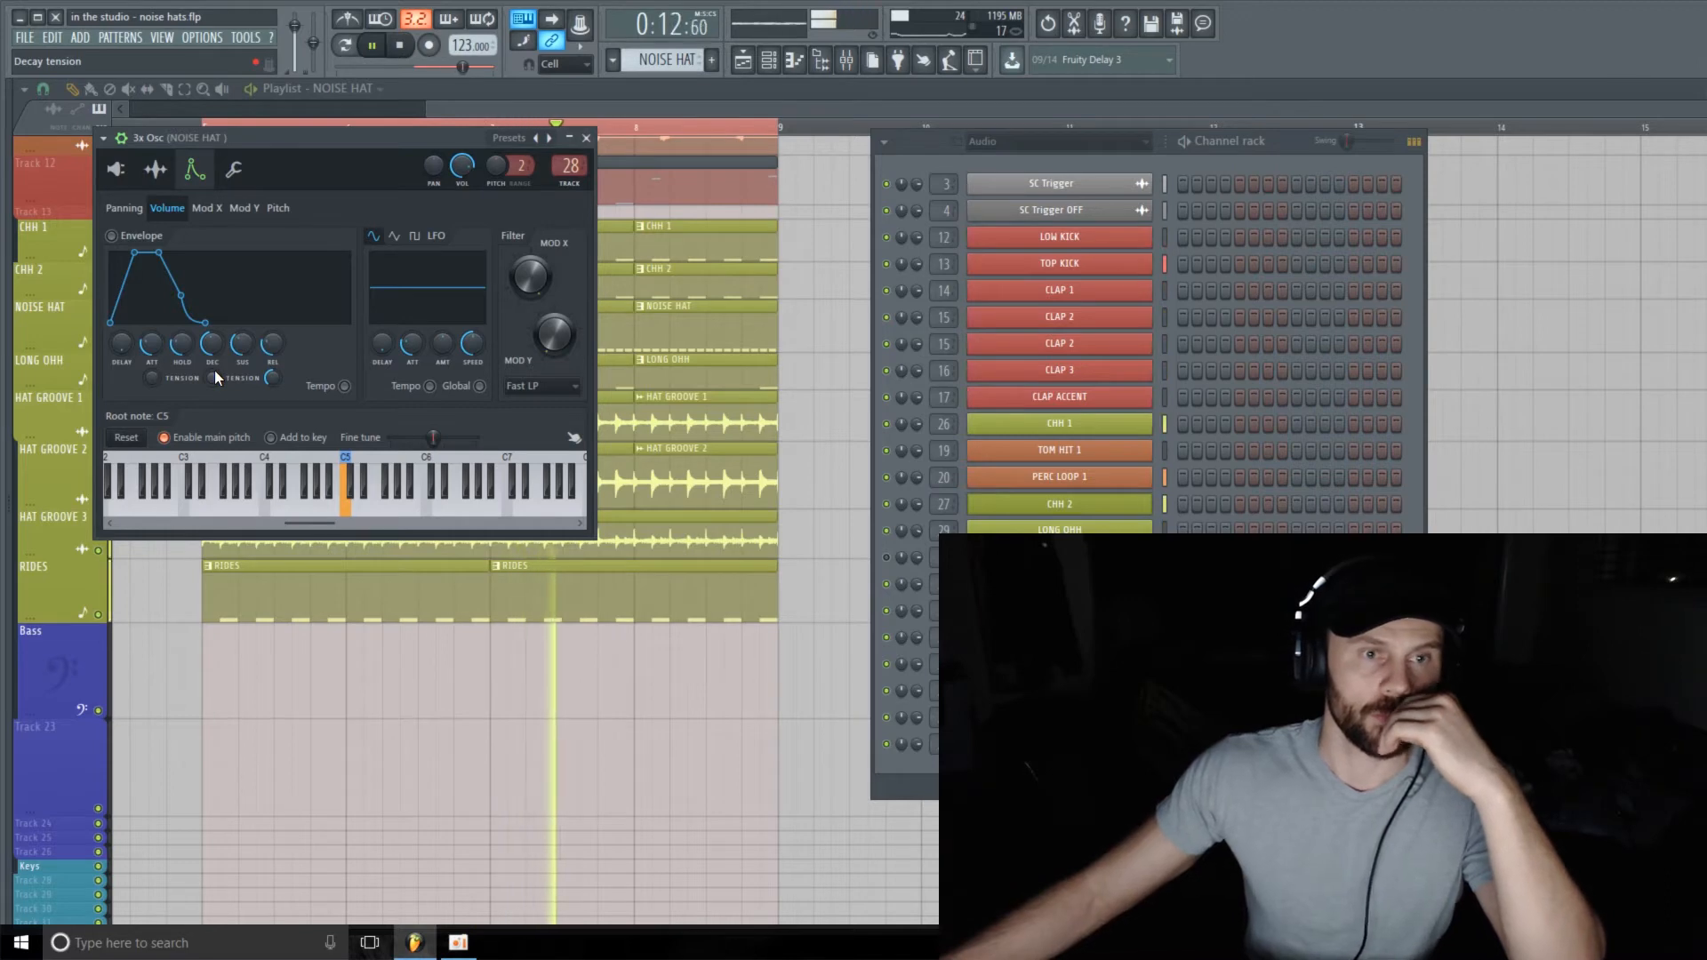
key(space)
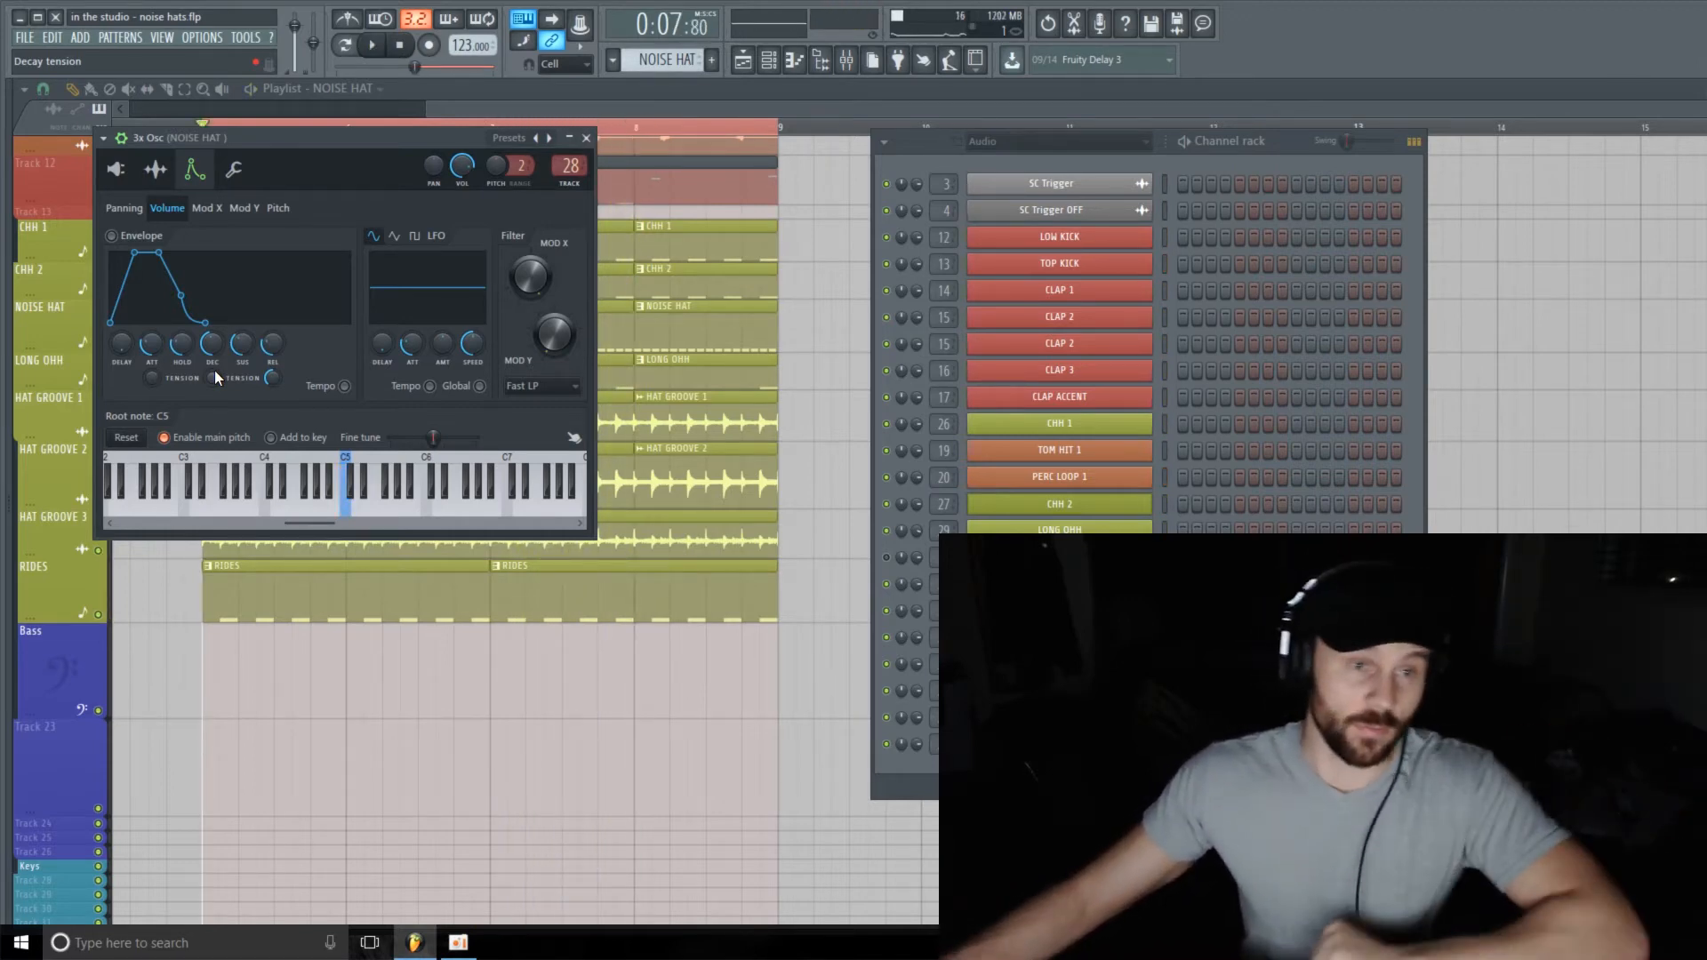
- Turn the volume envelope on with attack, hold, sustain and release at minimum and a longer decay
drag(367, 132, 406, 143)
click(212, 223)
click(254, 223)
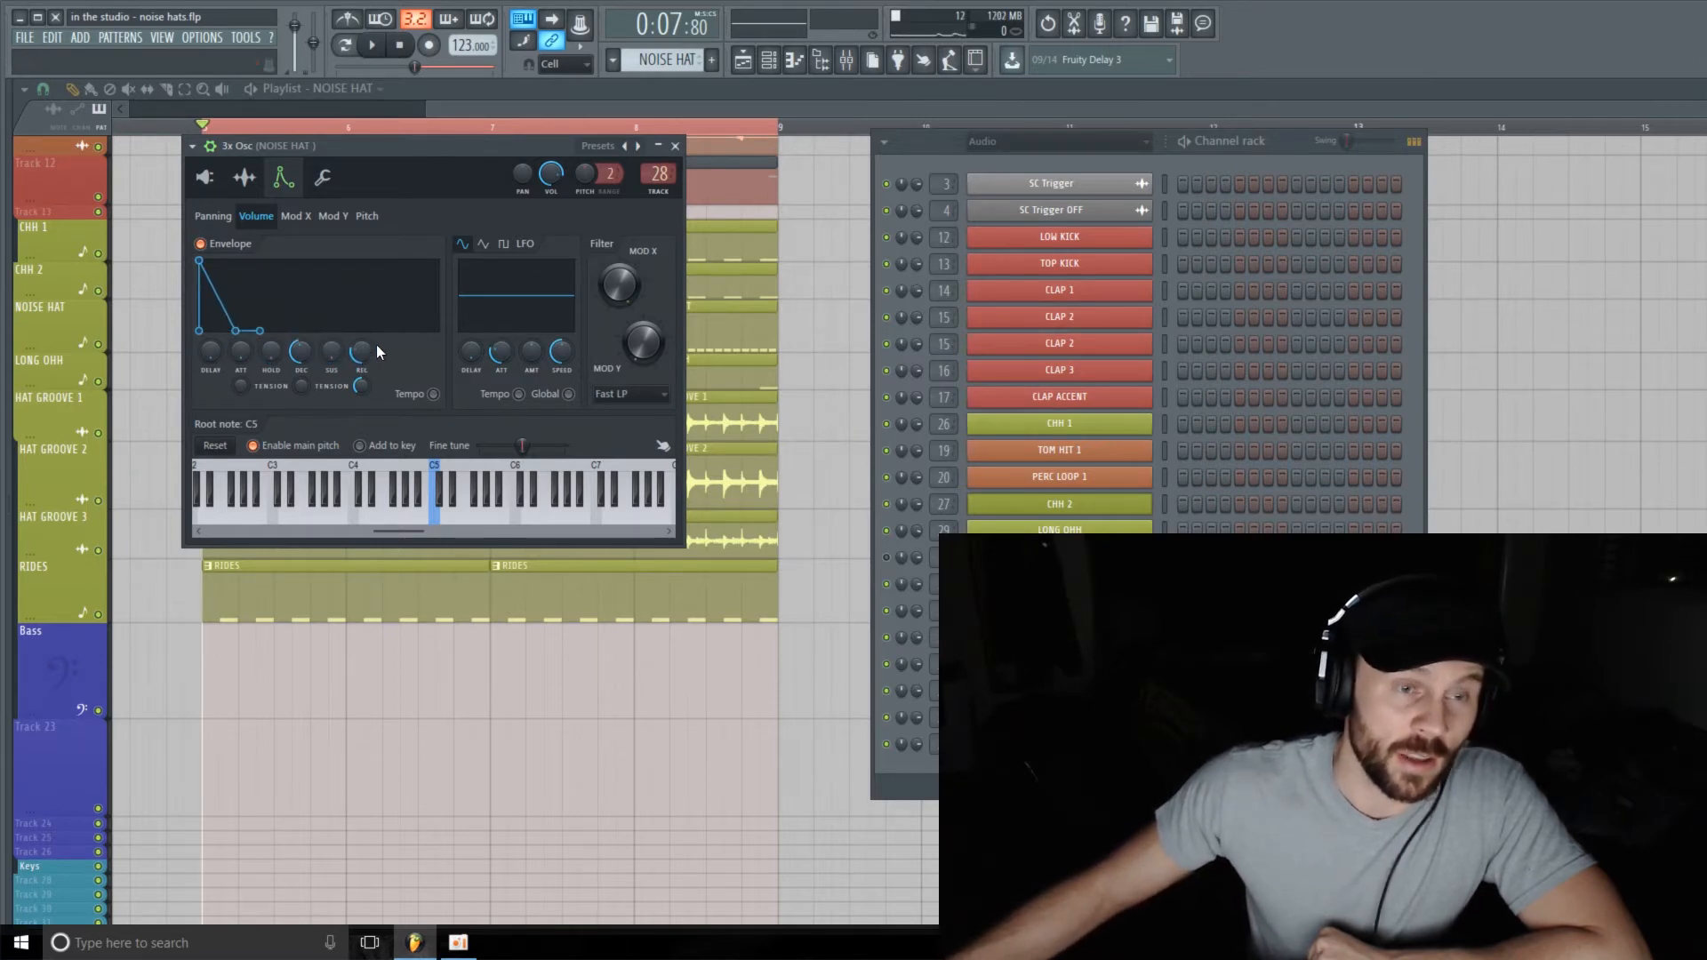
drag(374, 354, 302, 340)
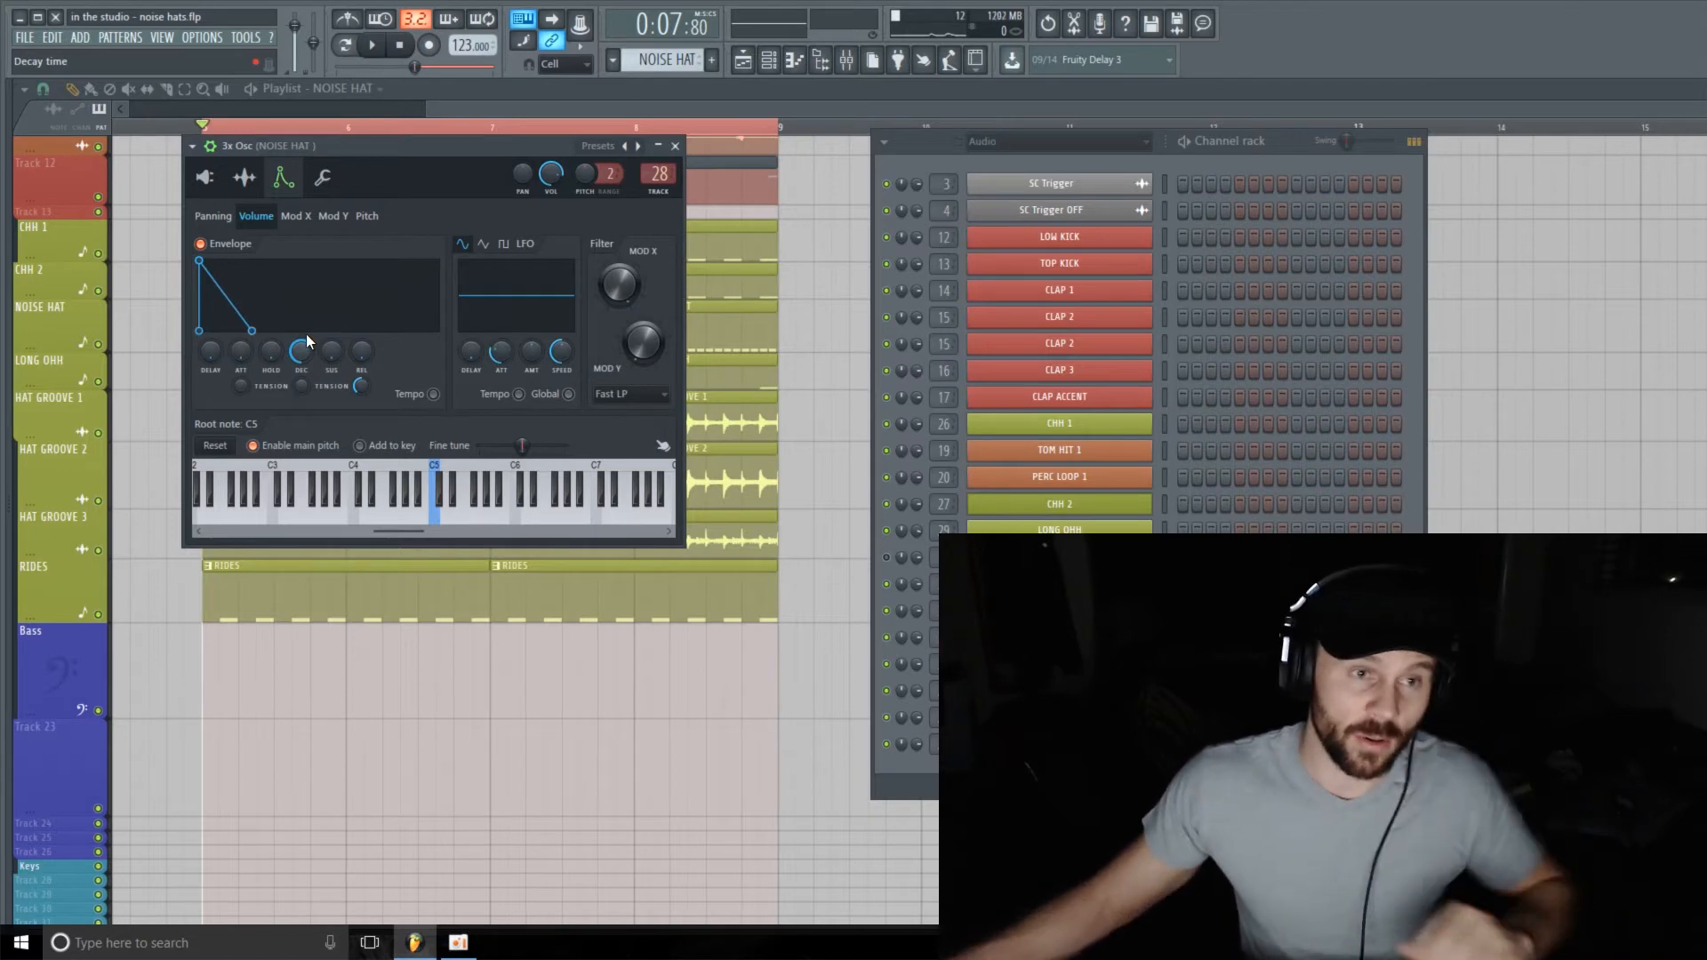
- Shorten the volume envelope's decay to a very brief hit while the loop plays, then stop playback
key(space)
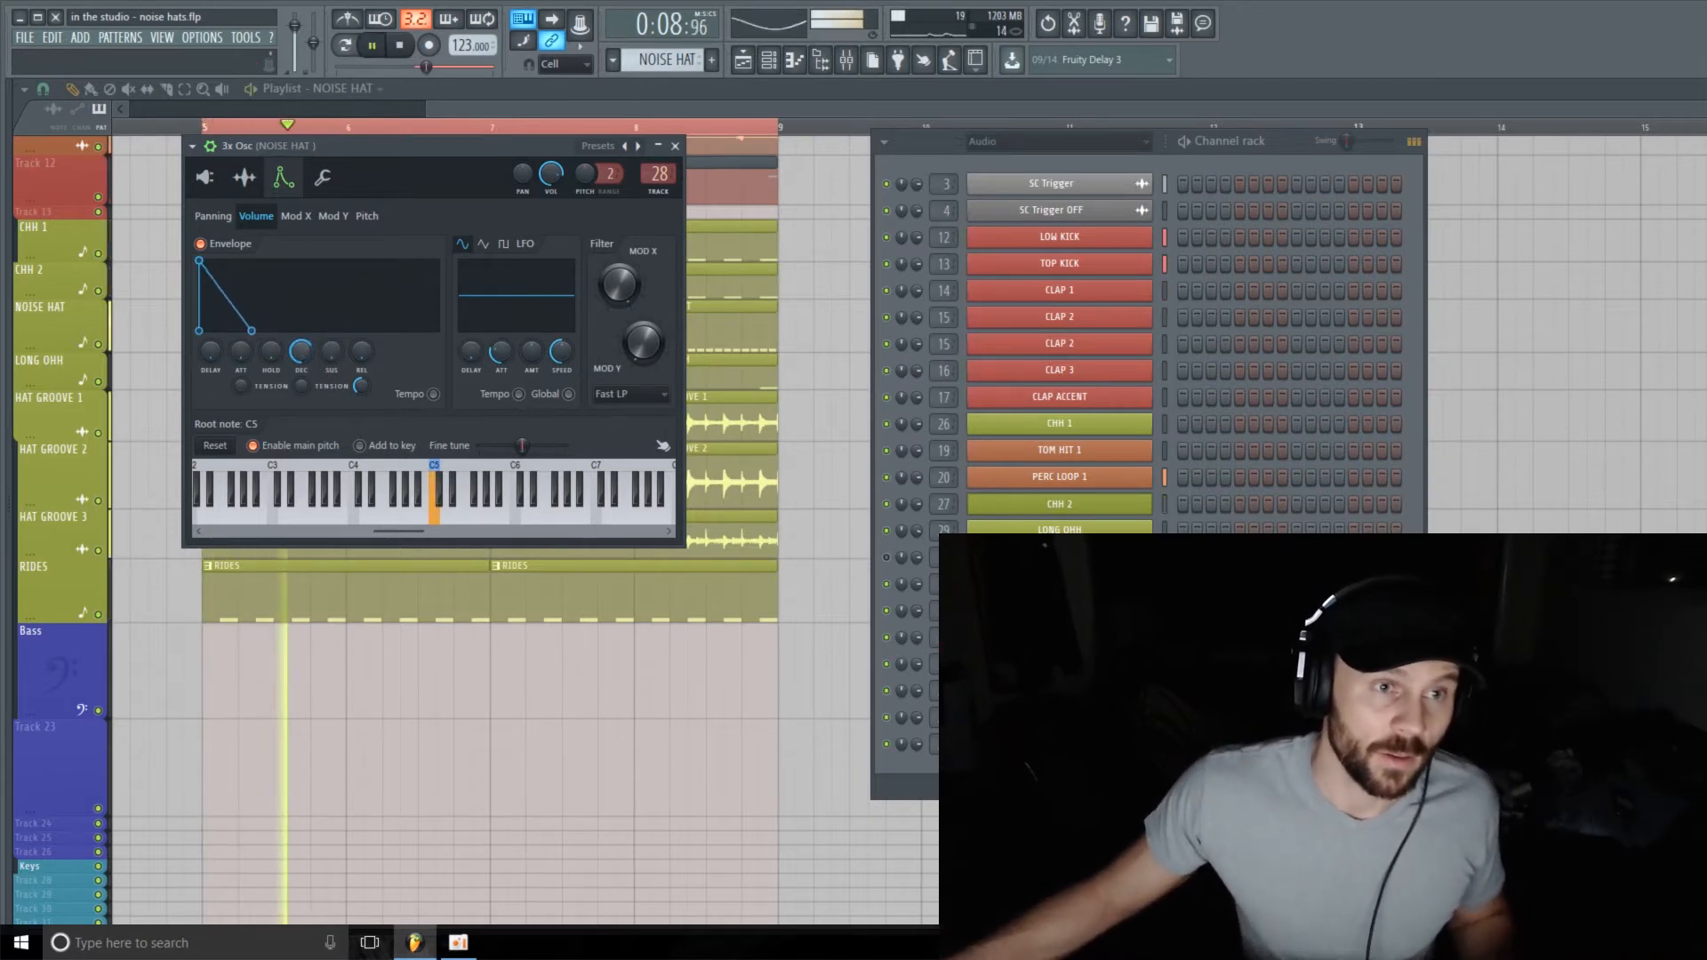
drag(301, 351, 301, 391)
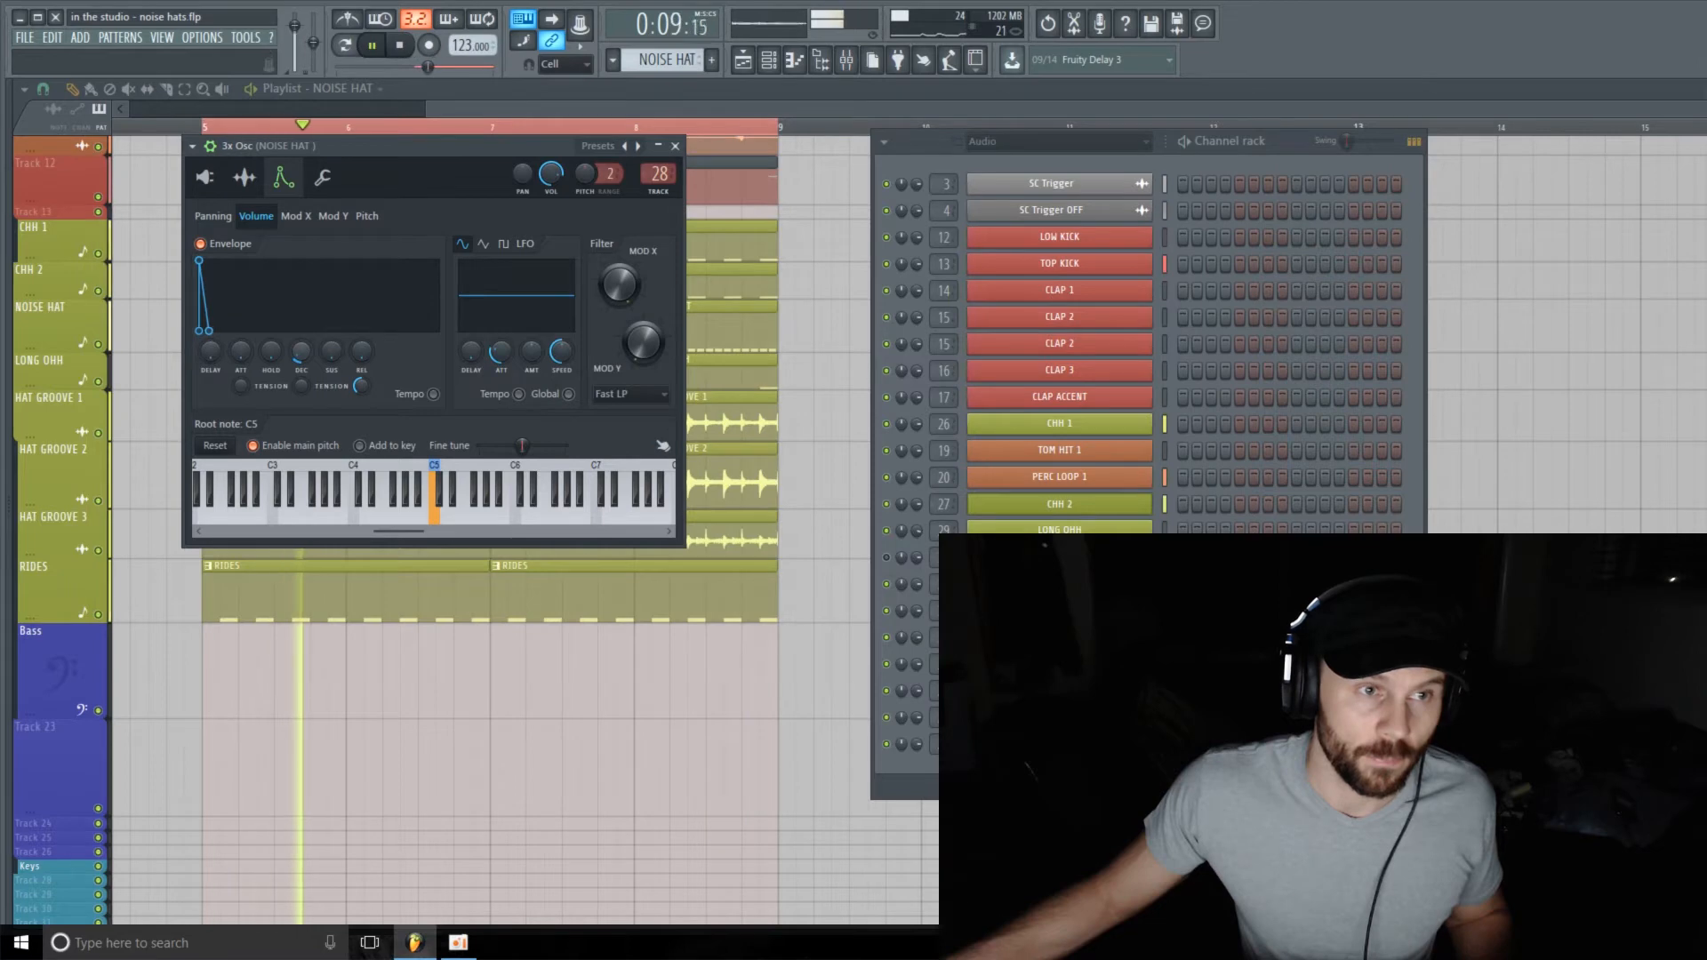
key(space)
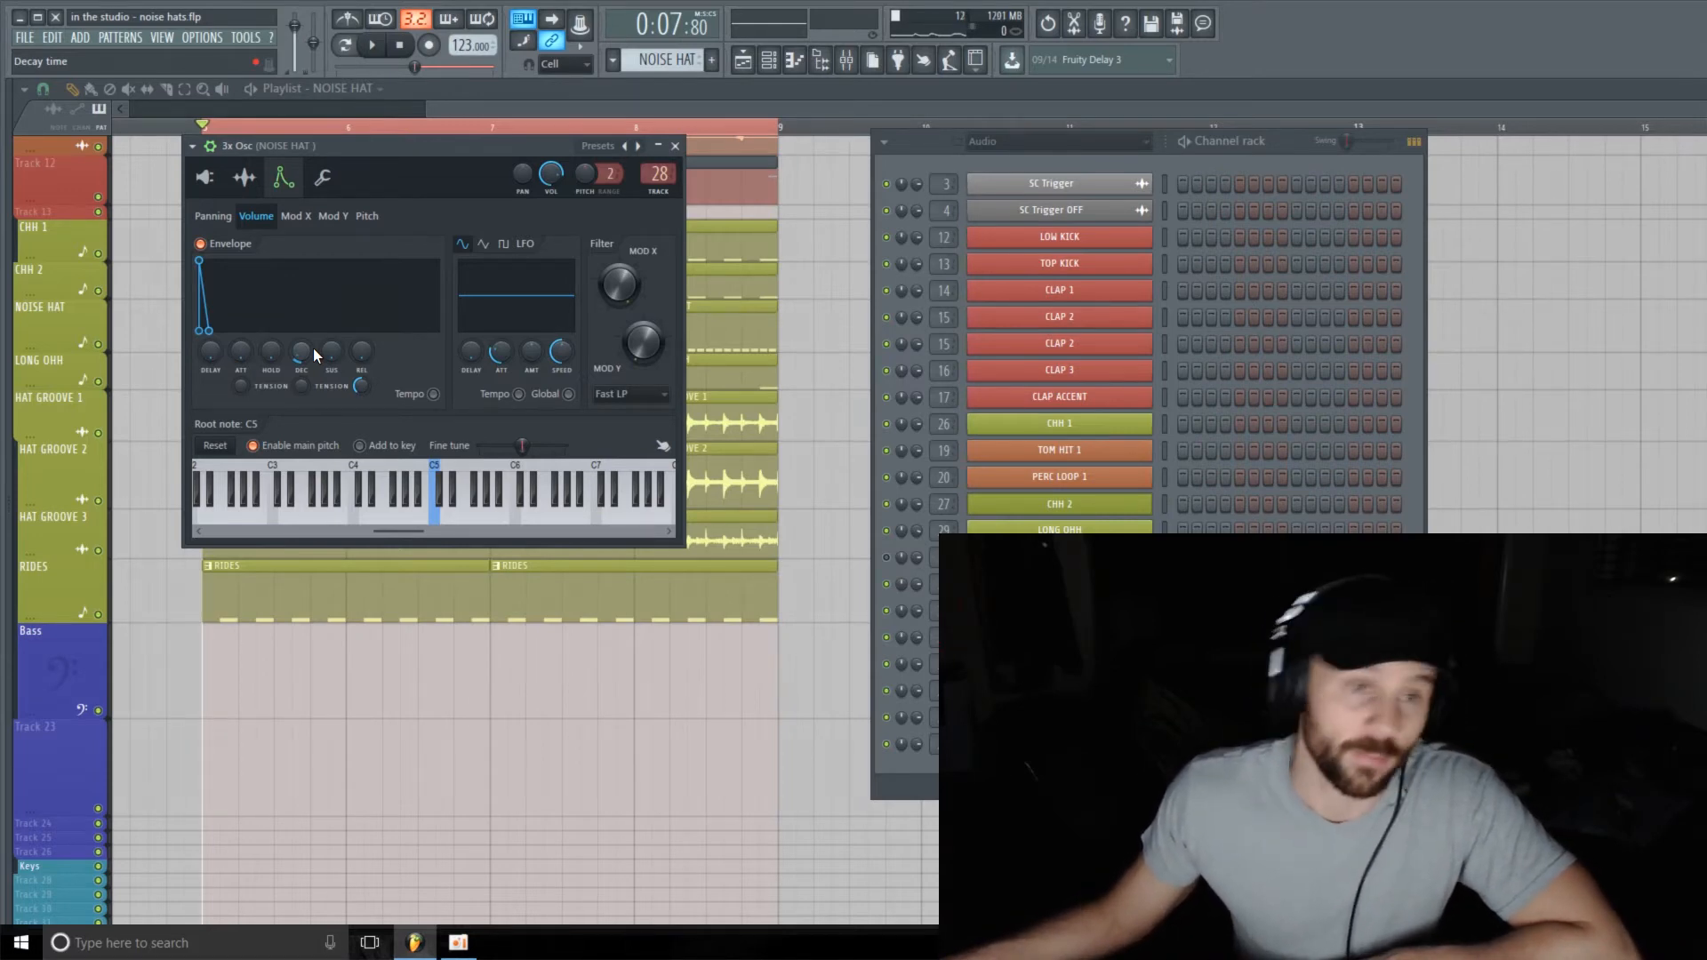
- Load a Fruity Peak Controller into the first effect slot of the NOISE HAT mixer track
drag(455, 135, 417, 132)
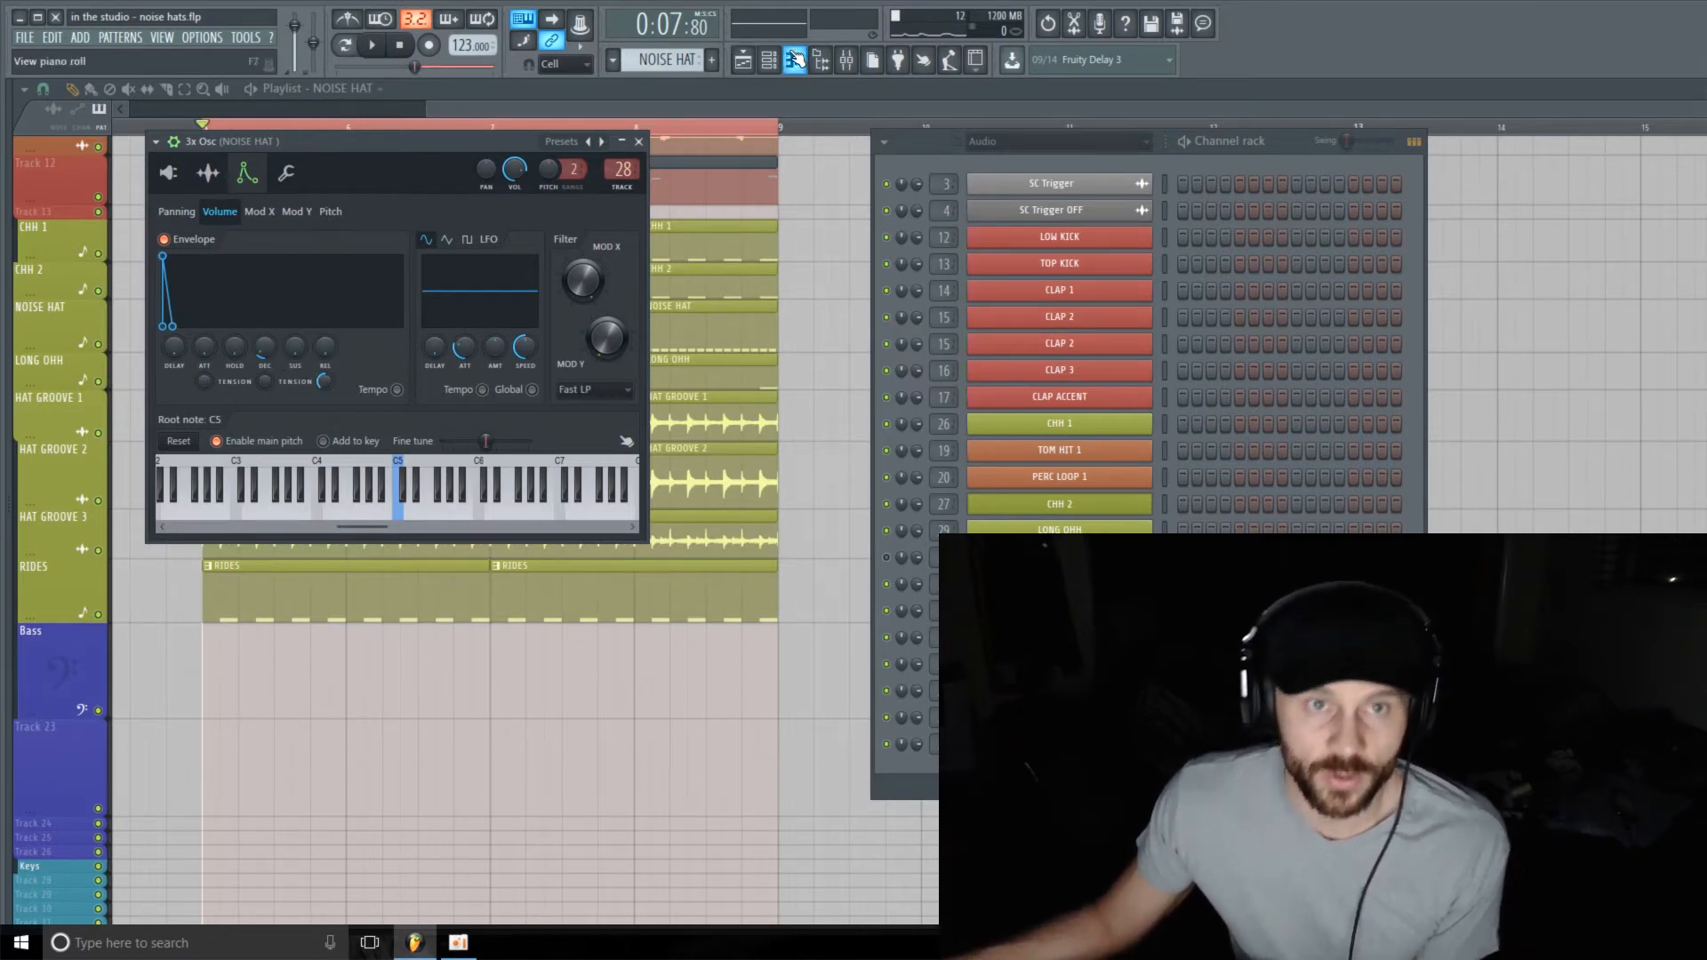
click(846, 59)
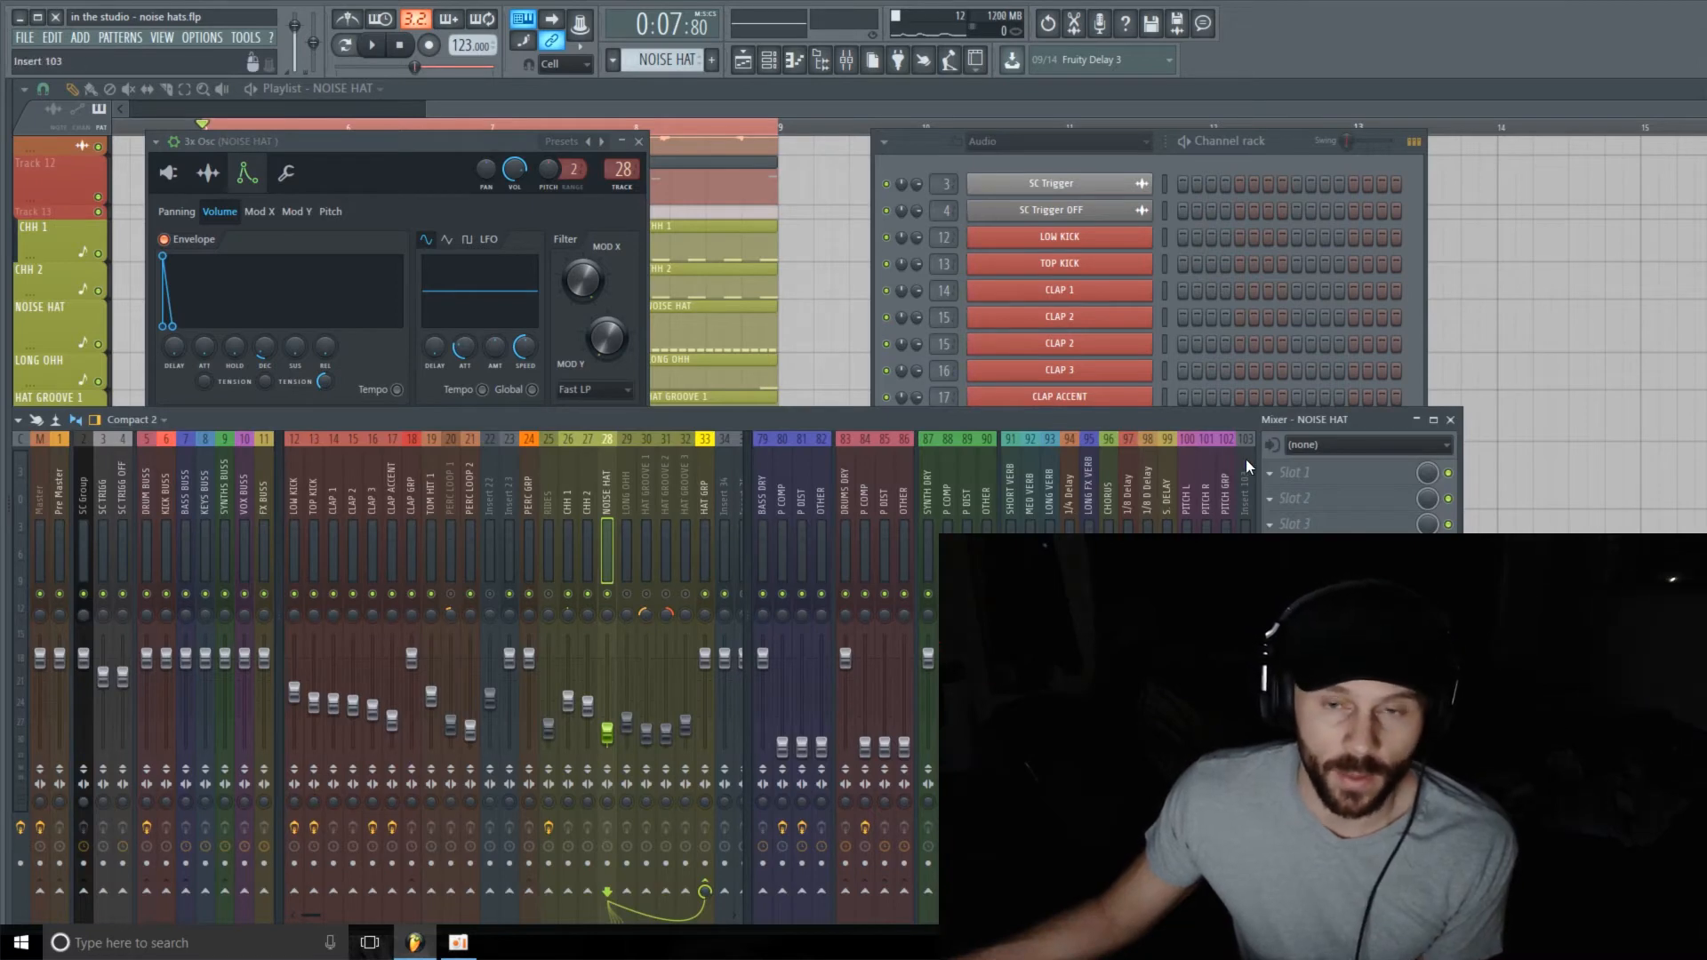
click(1270, 473)
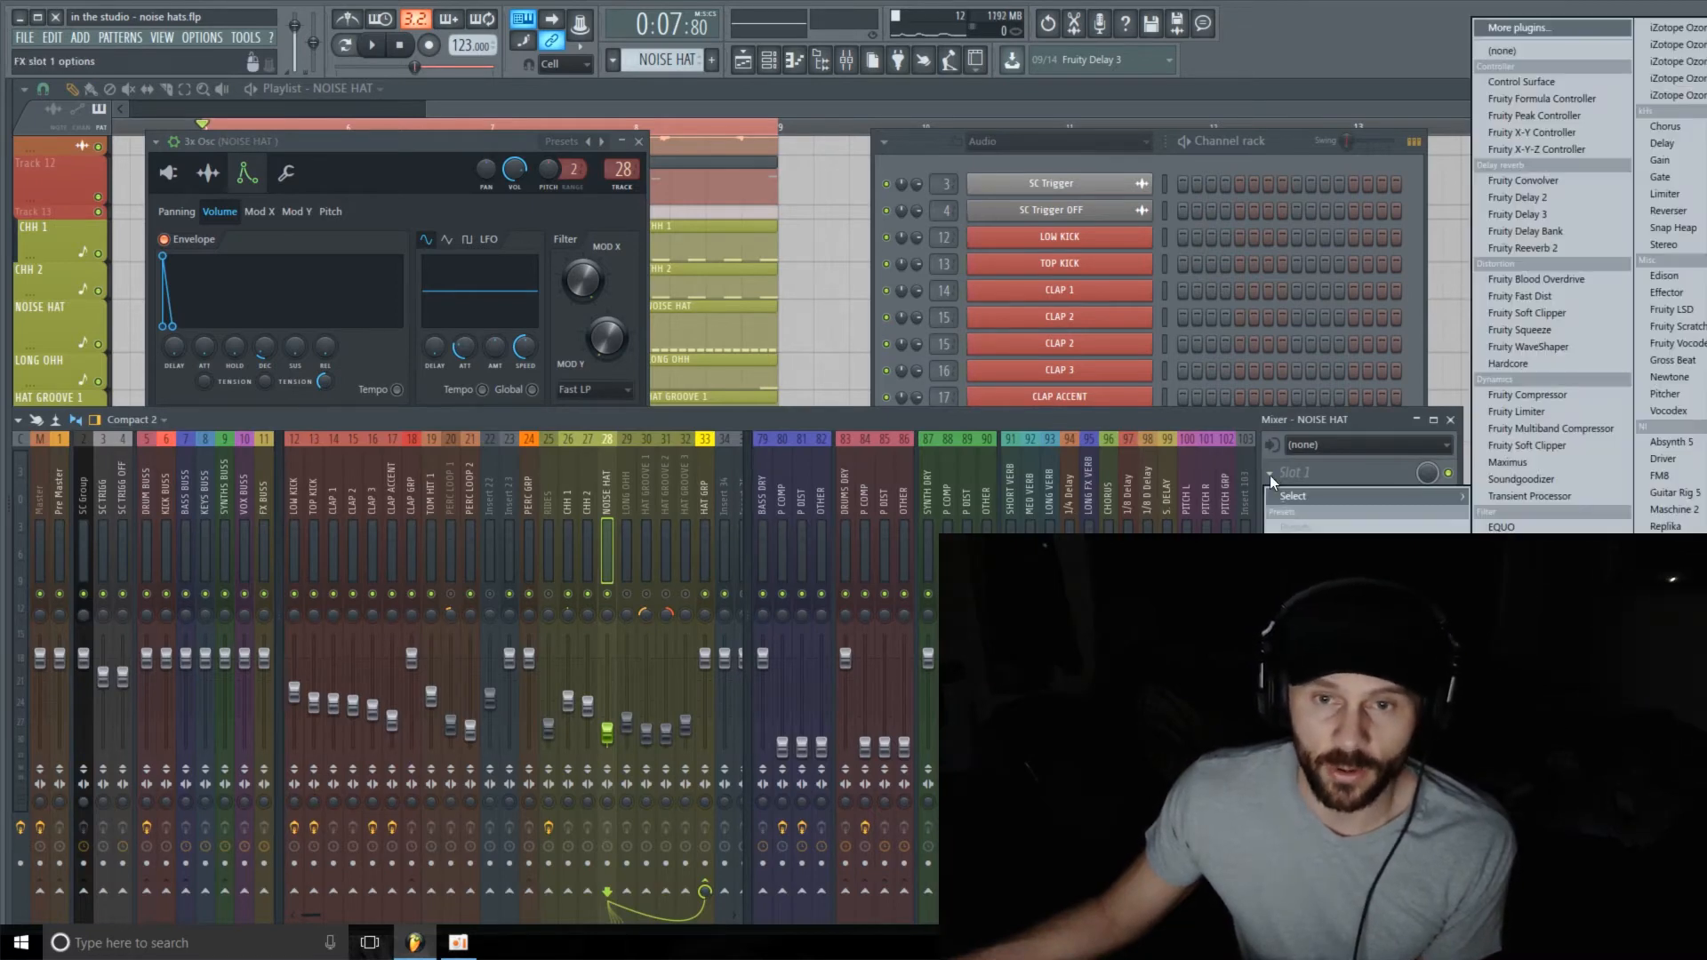
click(1576, 116)
click(1450, 420)
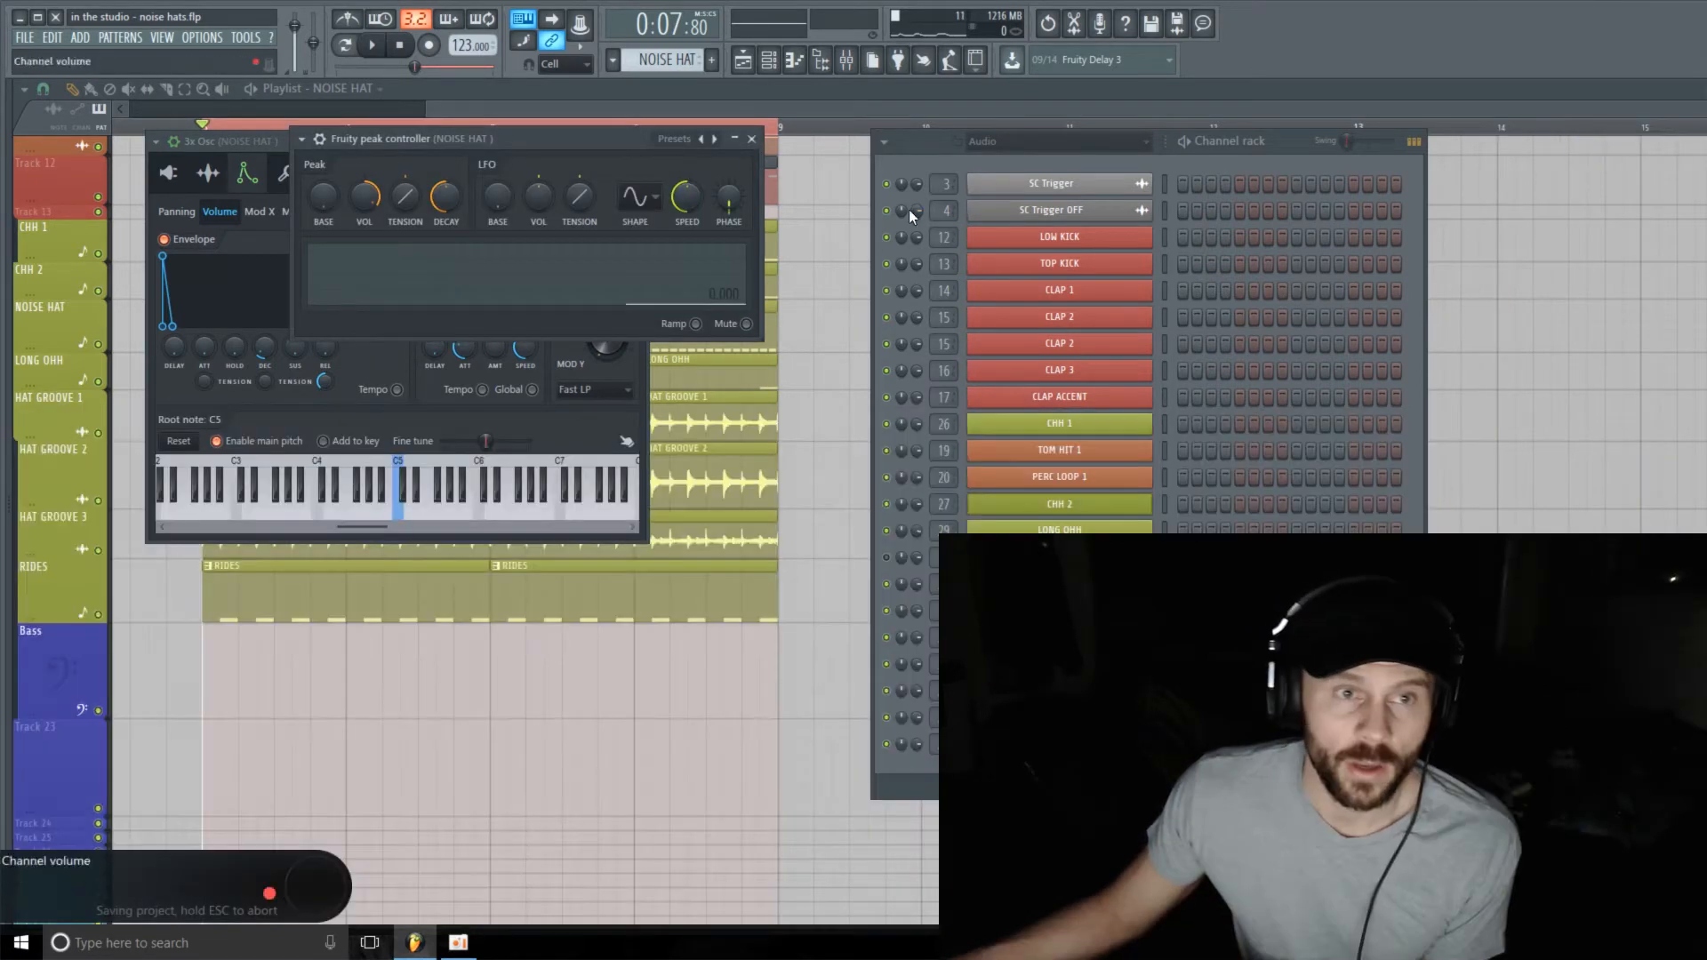
- Shift the peak controller down one slot on the NOISE HAT track and load Fruity Parametric EQ 2 ahead of it
click(846, 59)
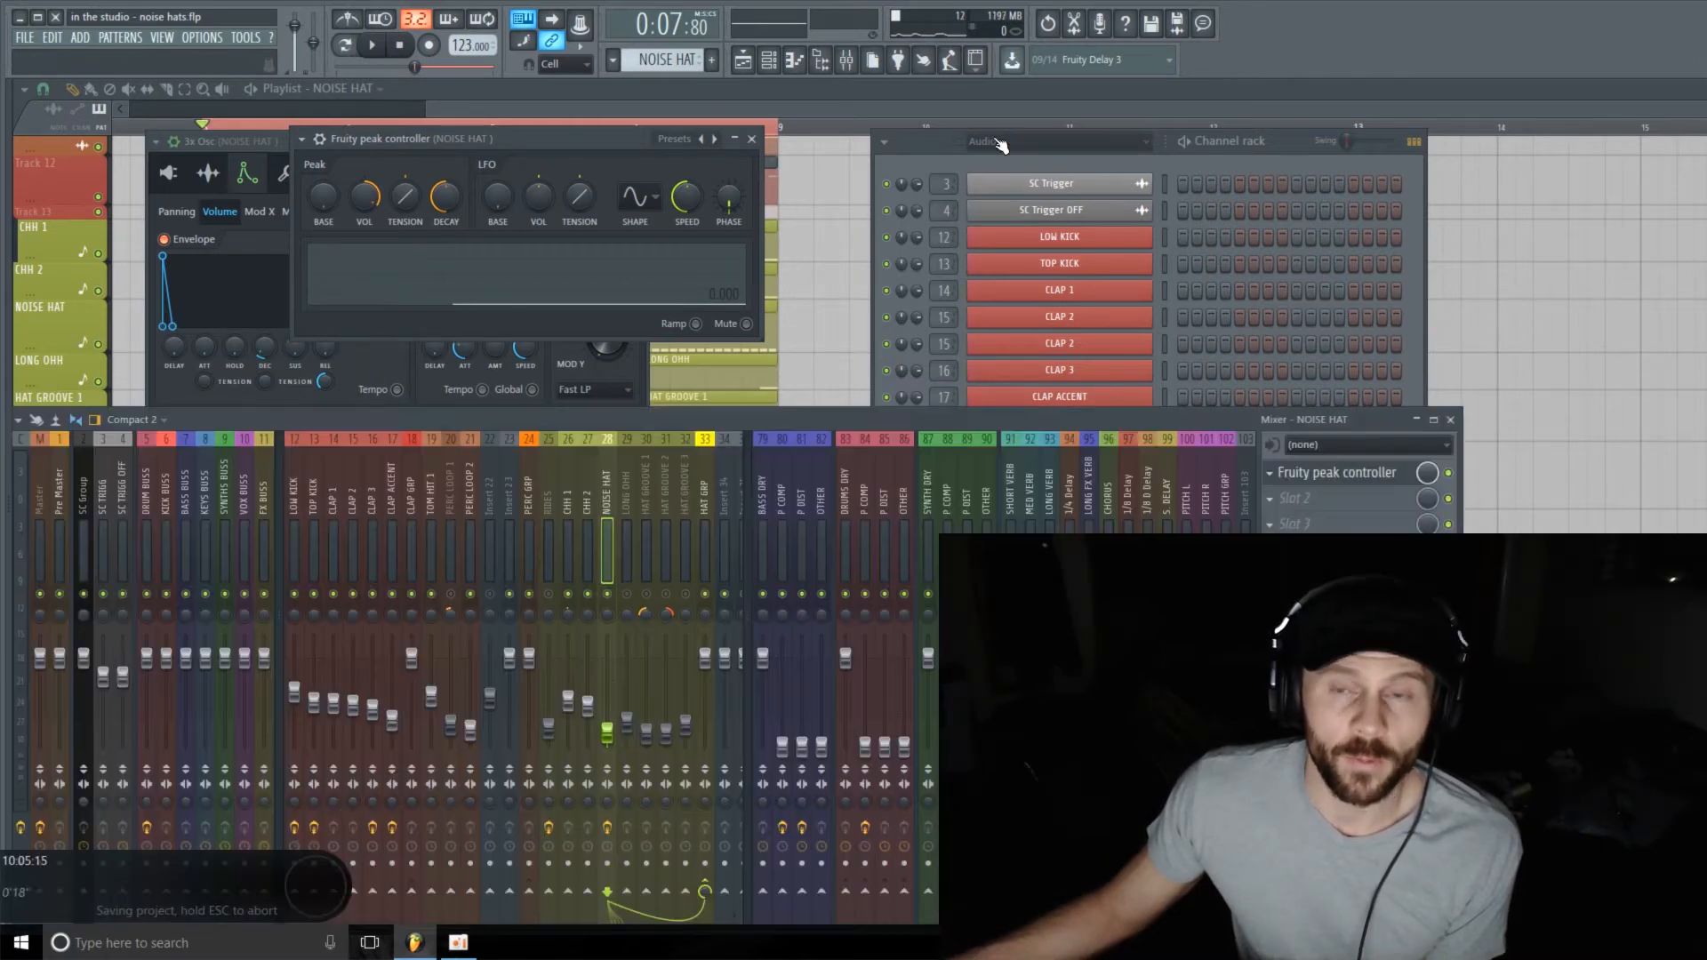
click(1362, 474)
scroll(1362, 477, down, 1)
click(1318, 470)
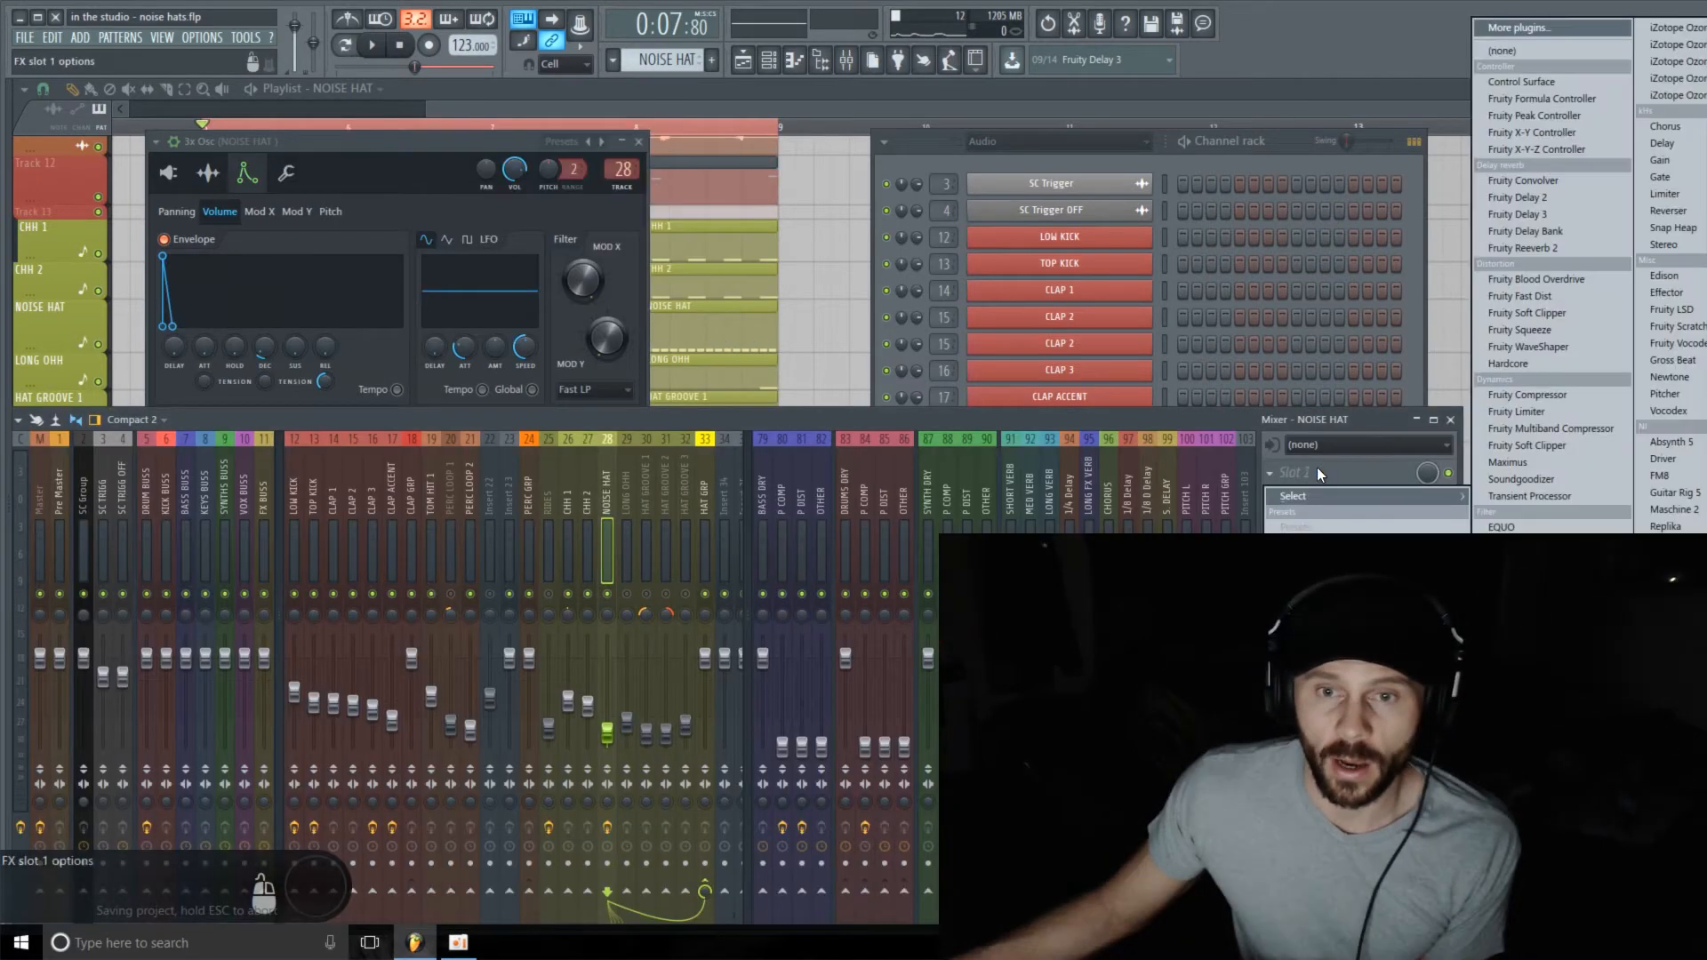
click(1524, 653)
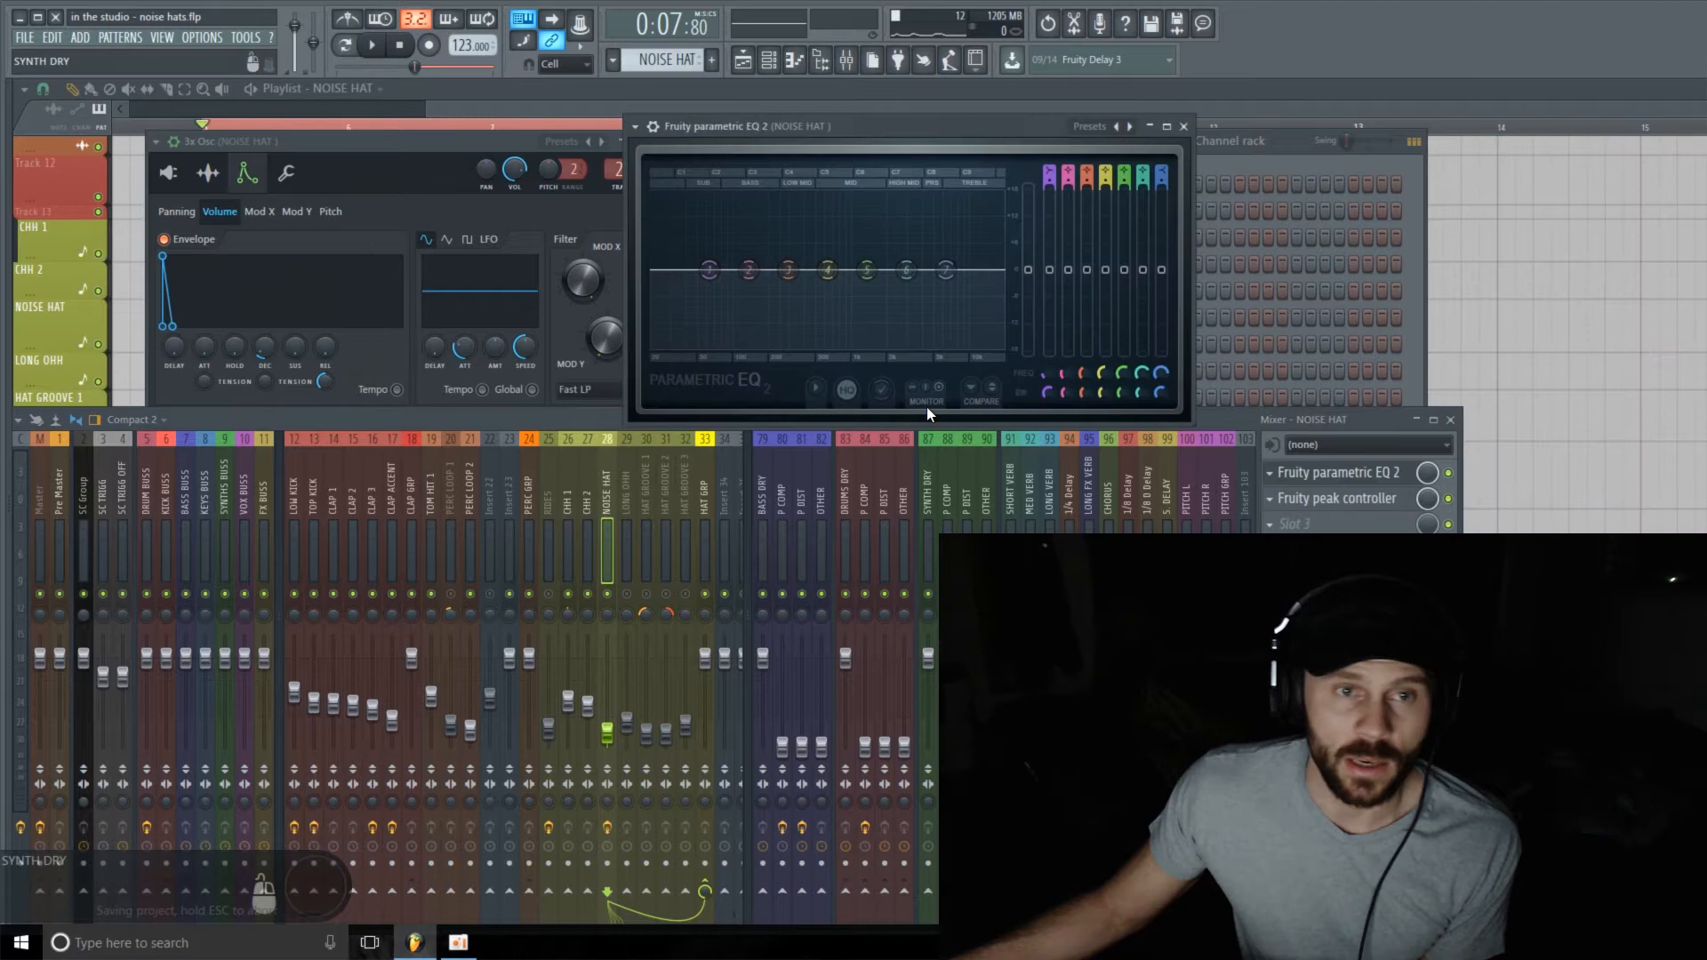
click(1450, 420)
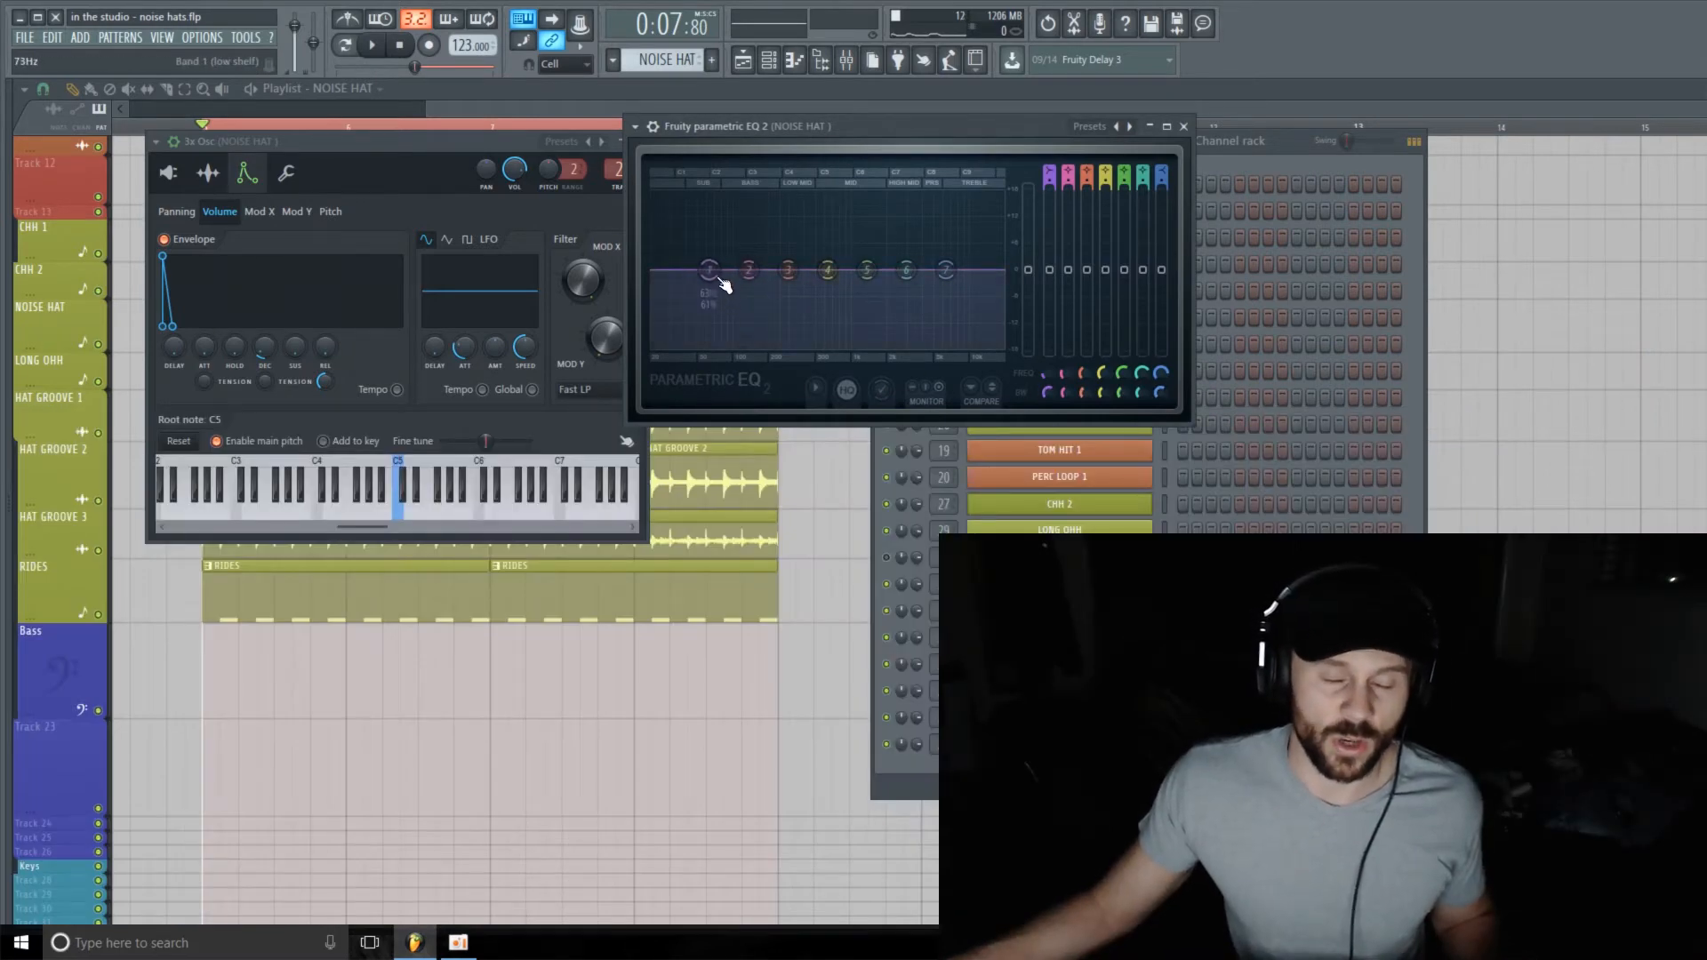
- While the loop plays, cut the lows with EQ band 1 at -18 dB around 450 Hz and roll off the extreme highs
key(space)
drag(721, 278, 819, 347)
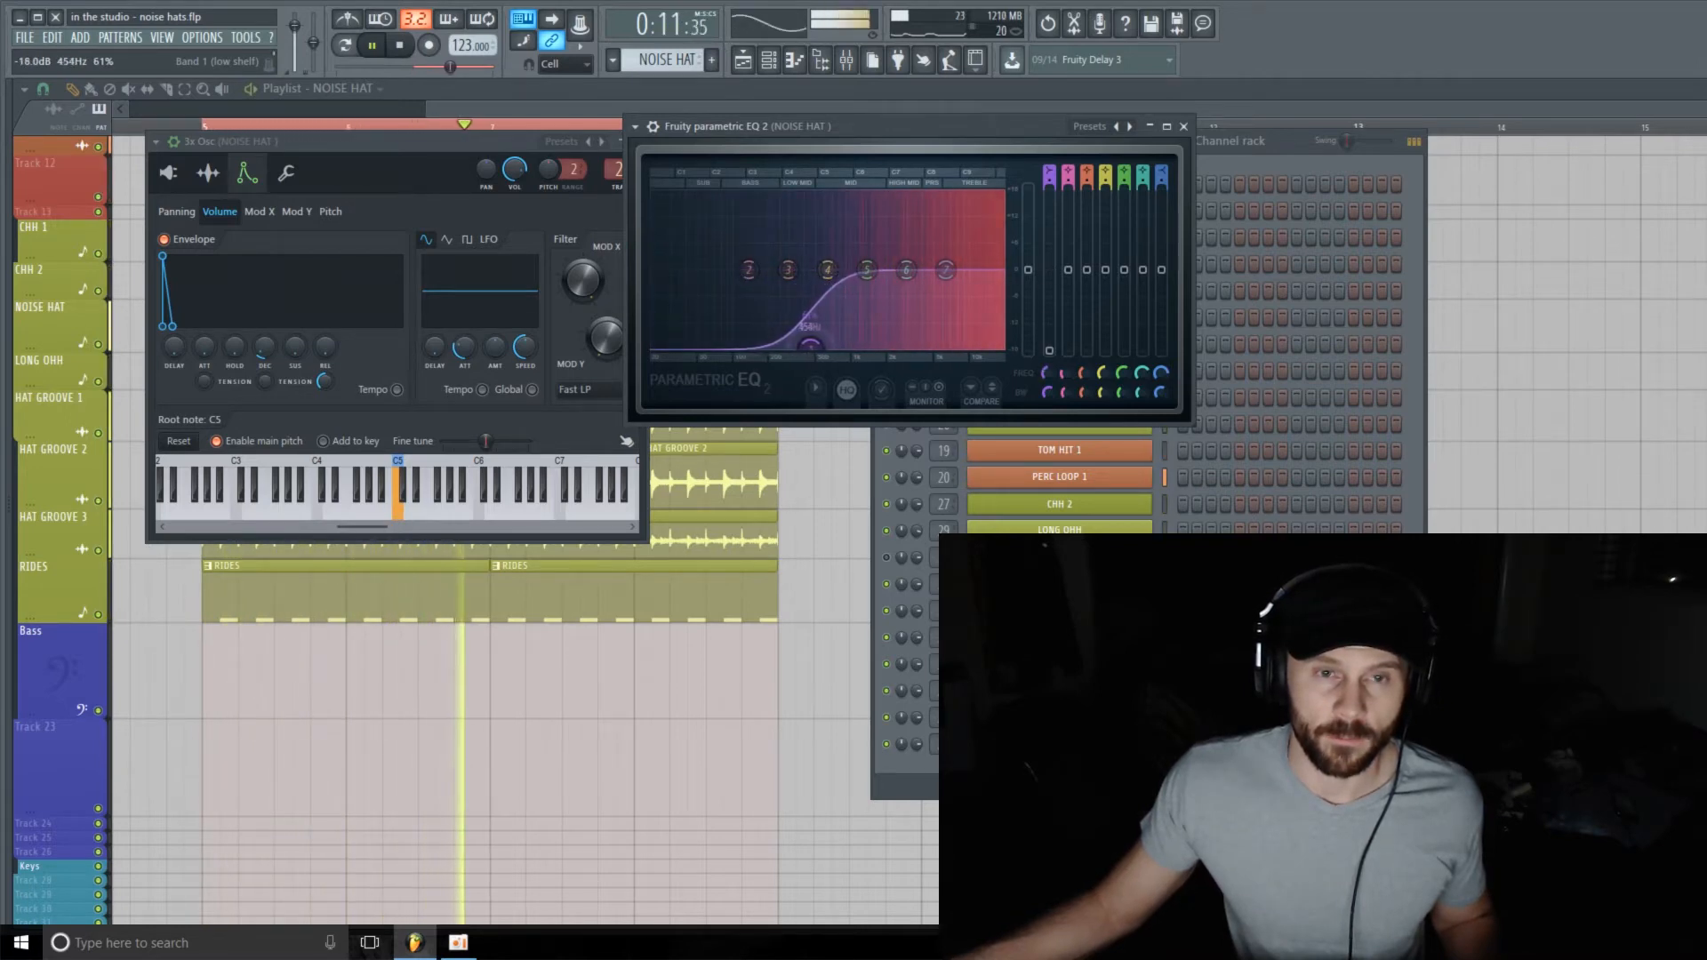
drag(819, 347, 806, 347)
drag(946, 271, 997, 299)
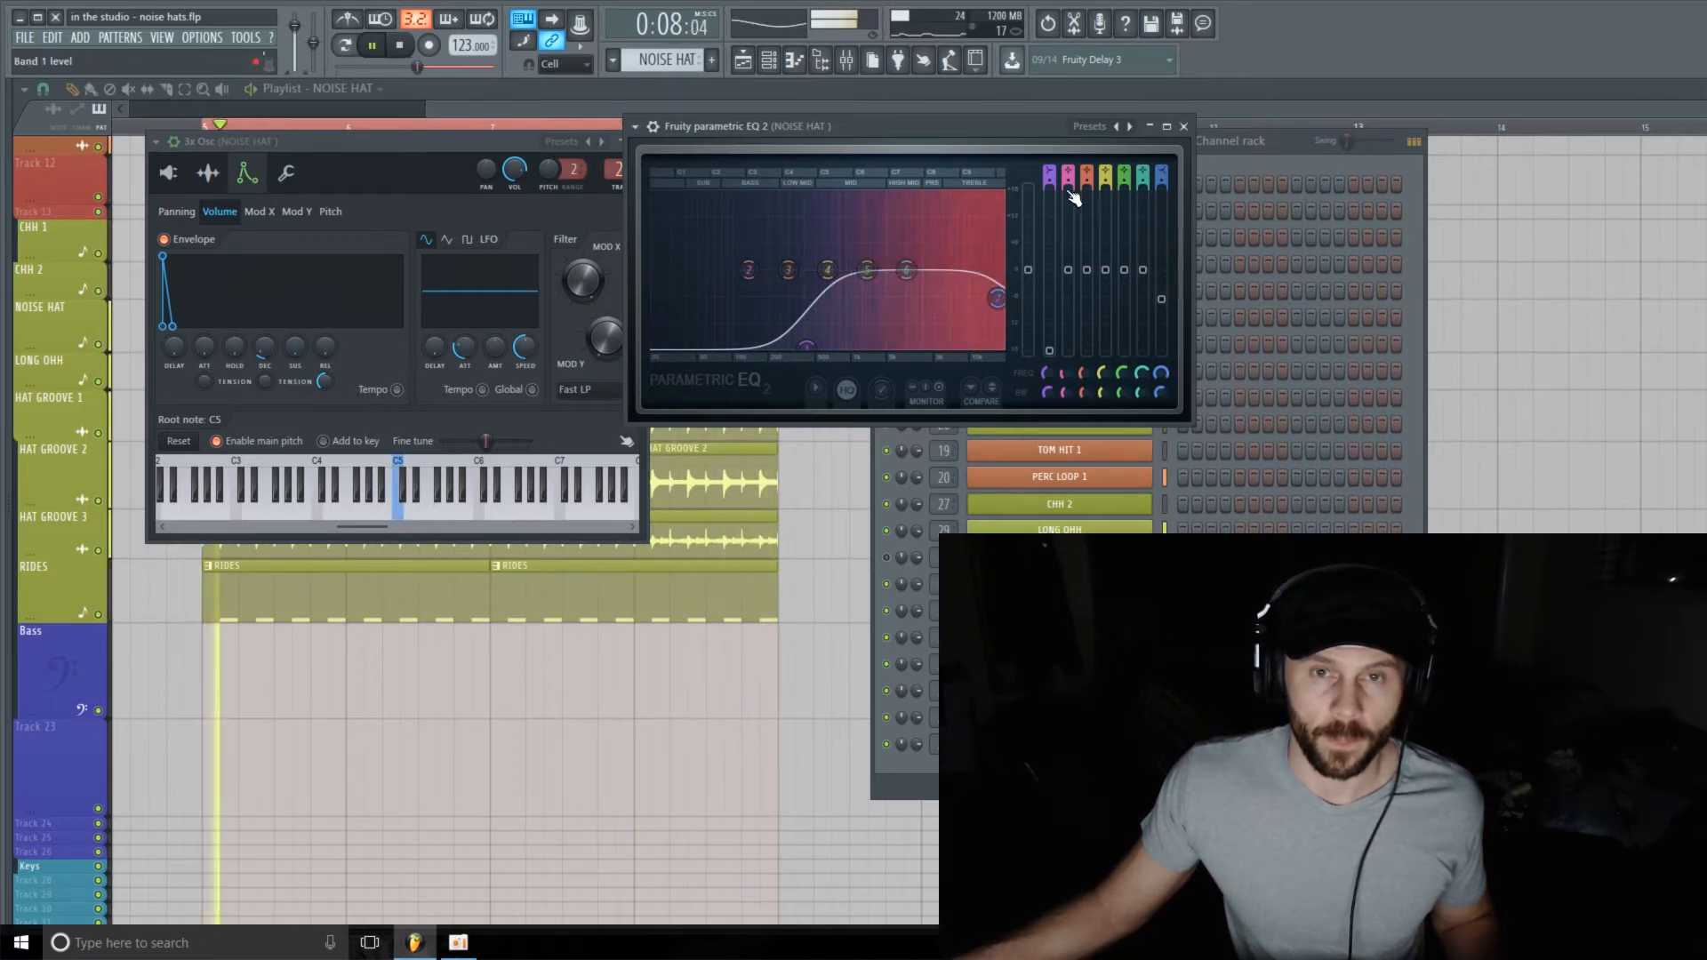
click(1183, 126)
key(space)
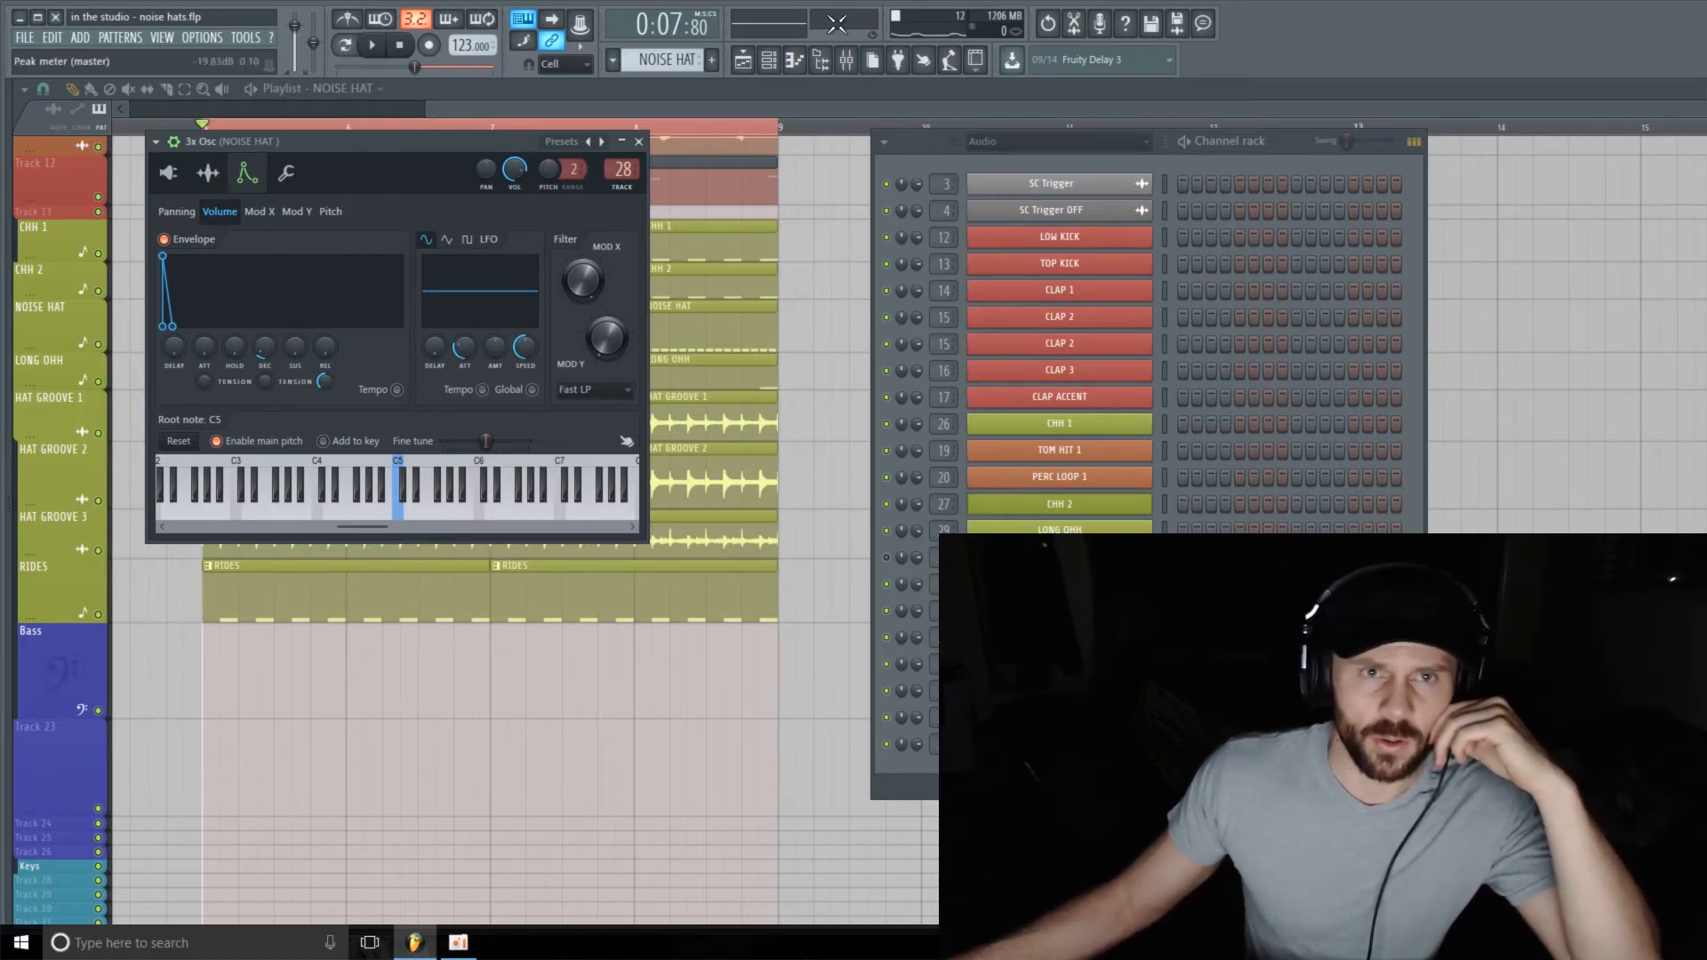
key(F9)
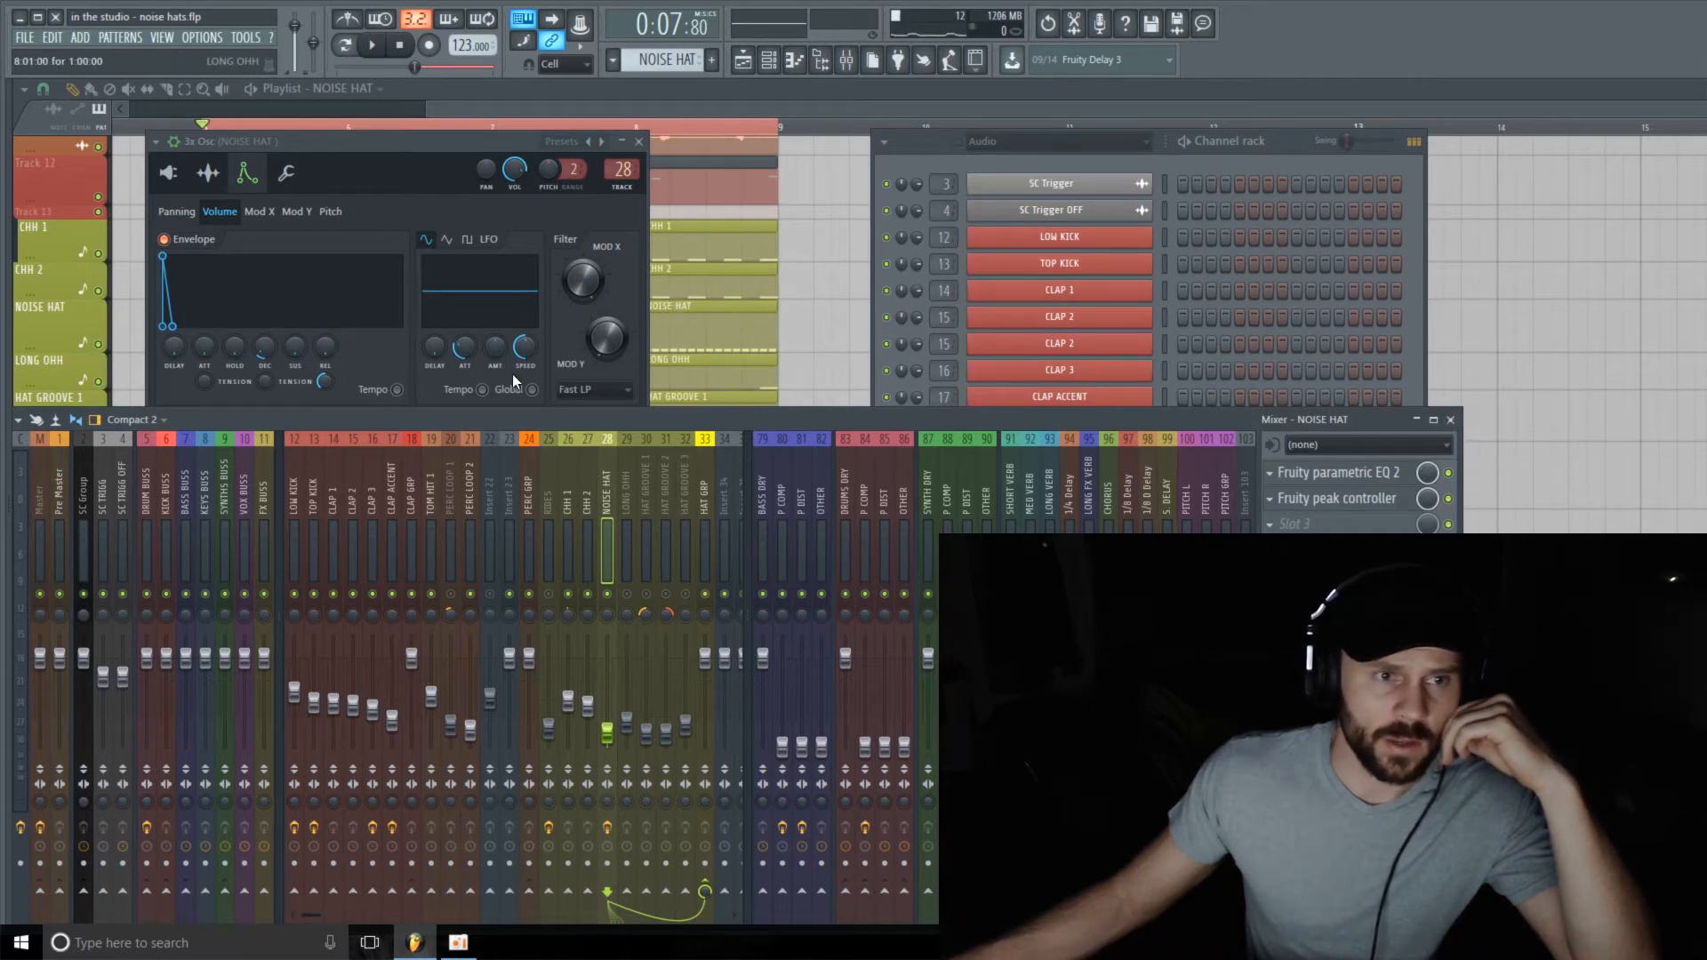
click(1450, 420)
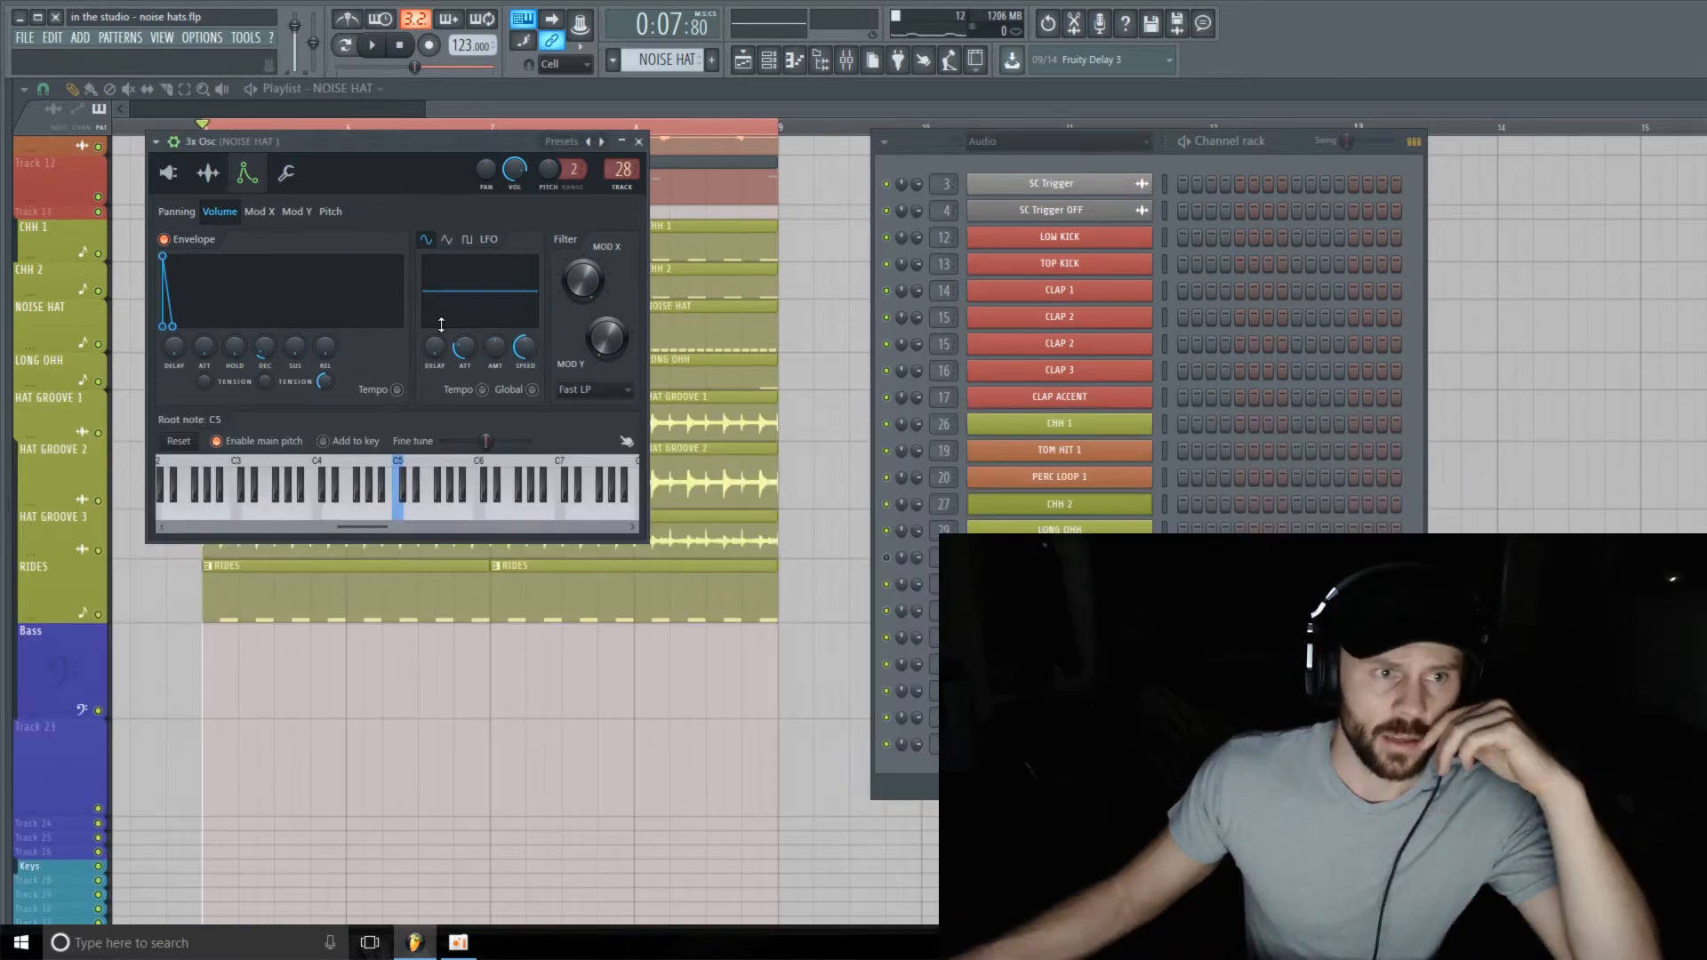
right_click(262, 349)
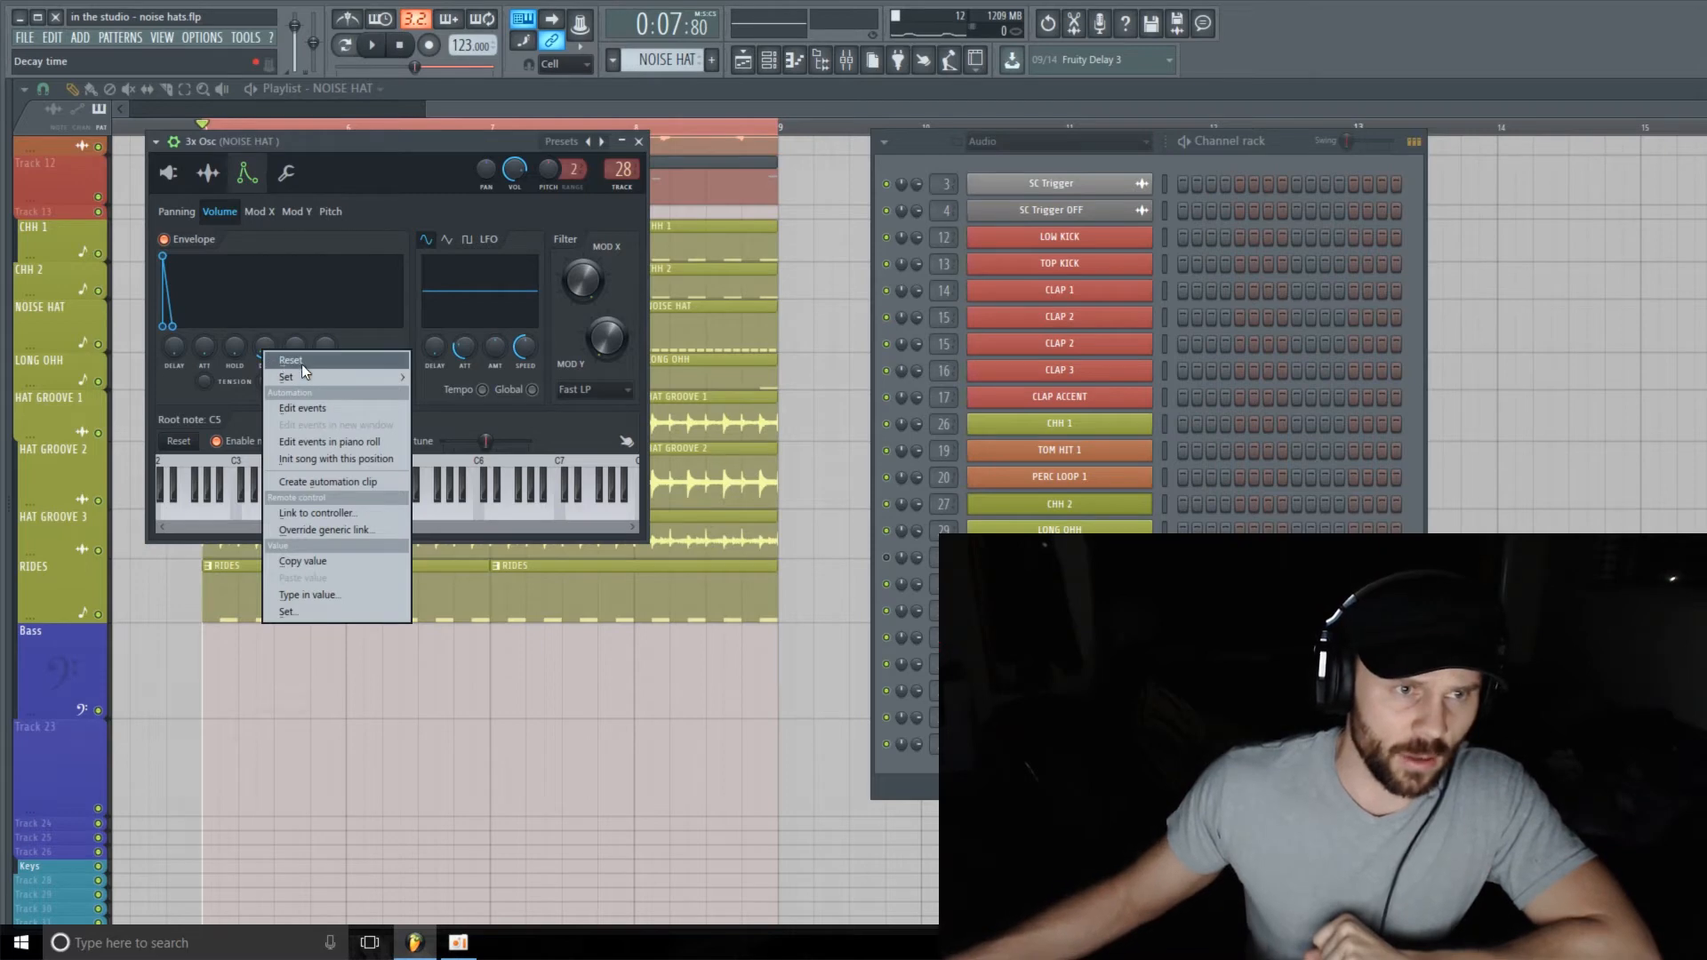
click(349, 479)
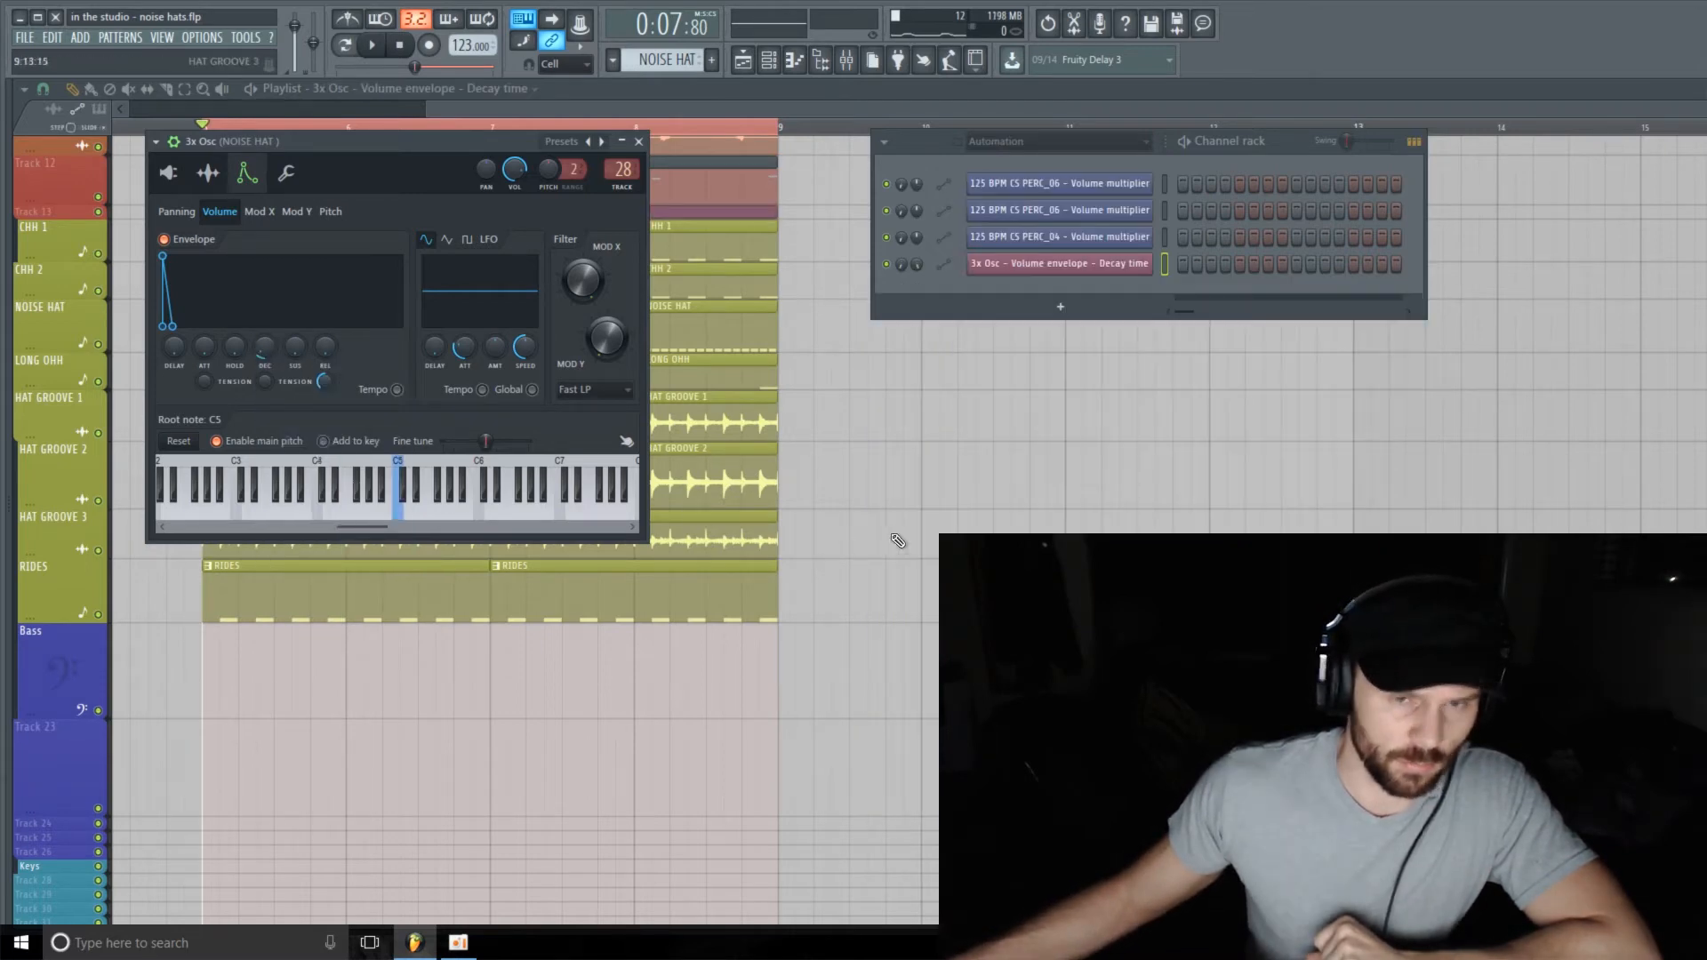
right_click(1147, 264)
click(1245, 418)
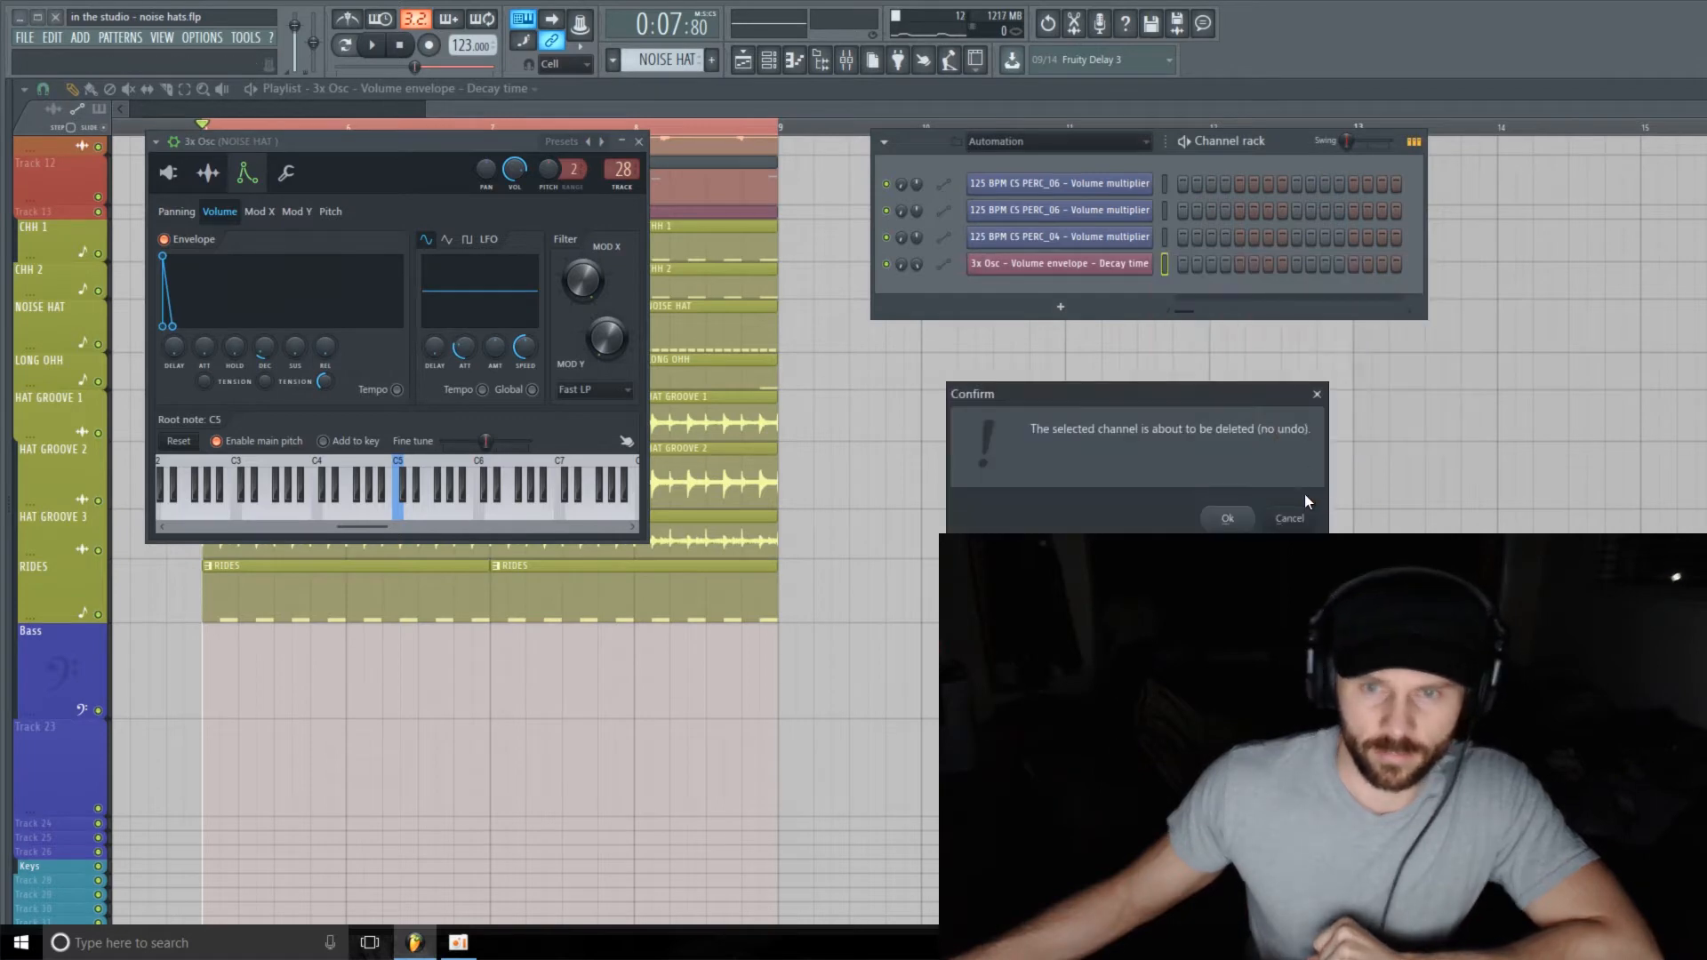
click(1255, 508)
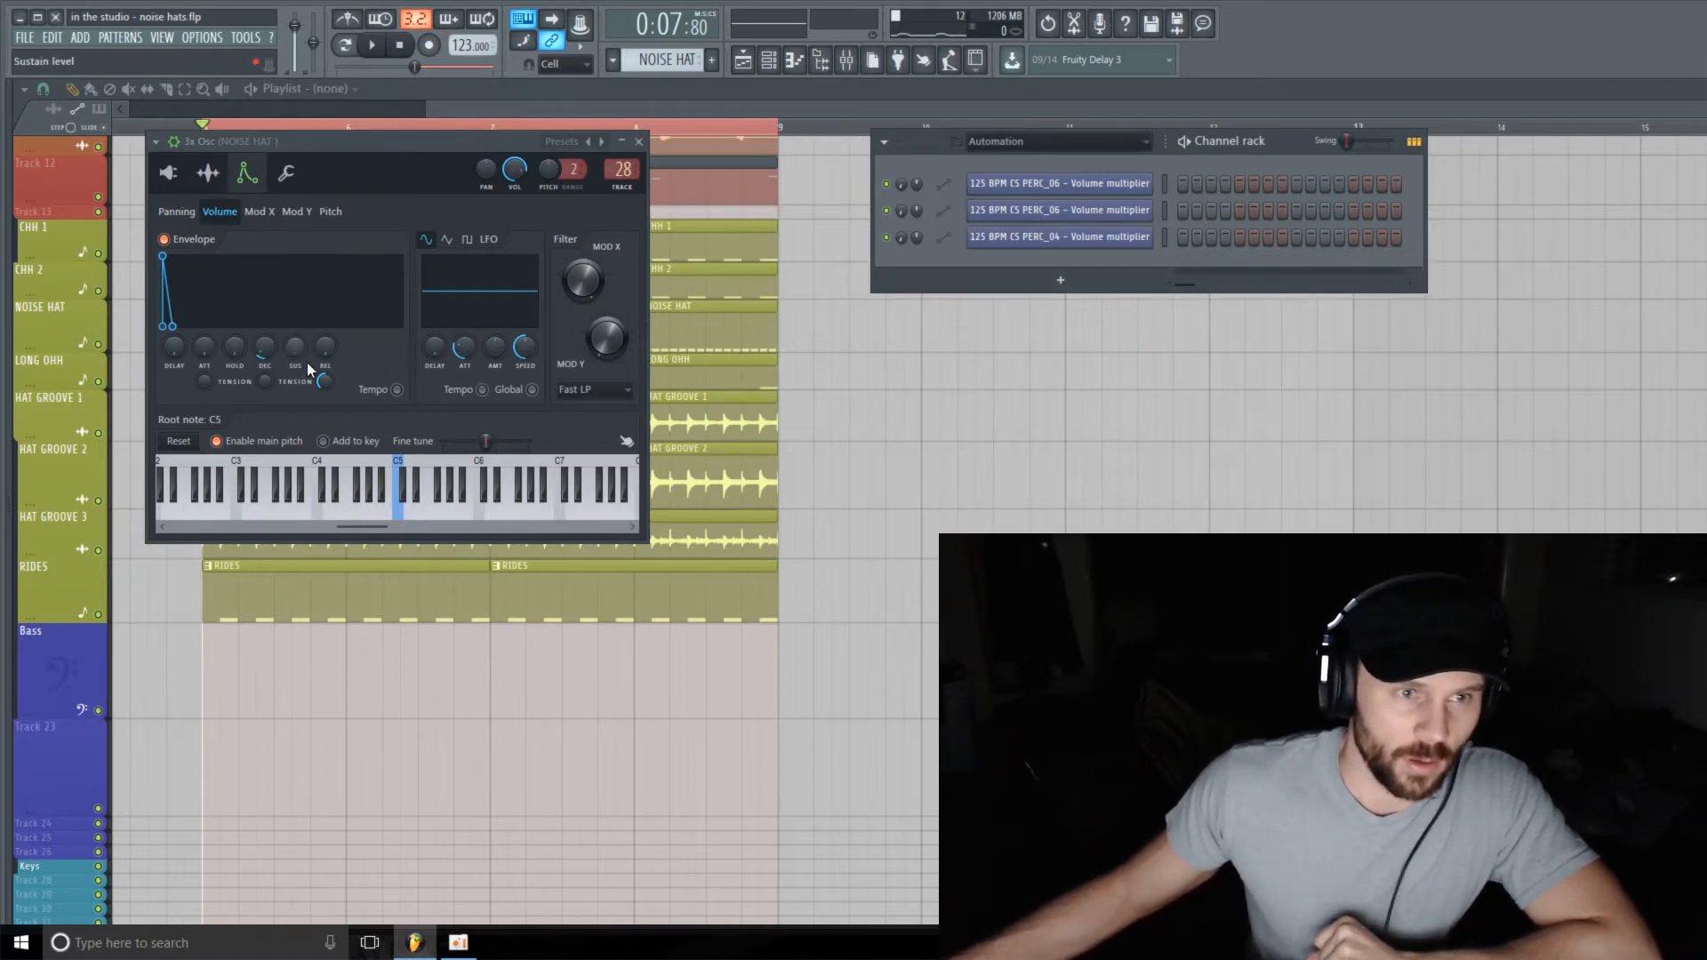
- Link the volume envelope's decay time to the internal controller Peak ctrl - LFO
right_click(271, 346)
click(359, 509)
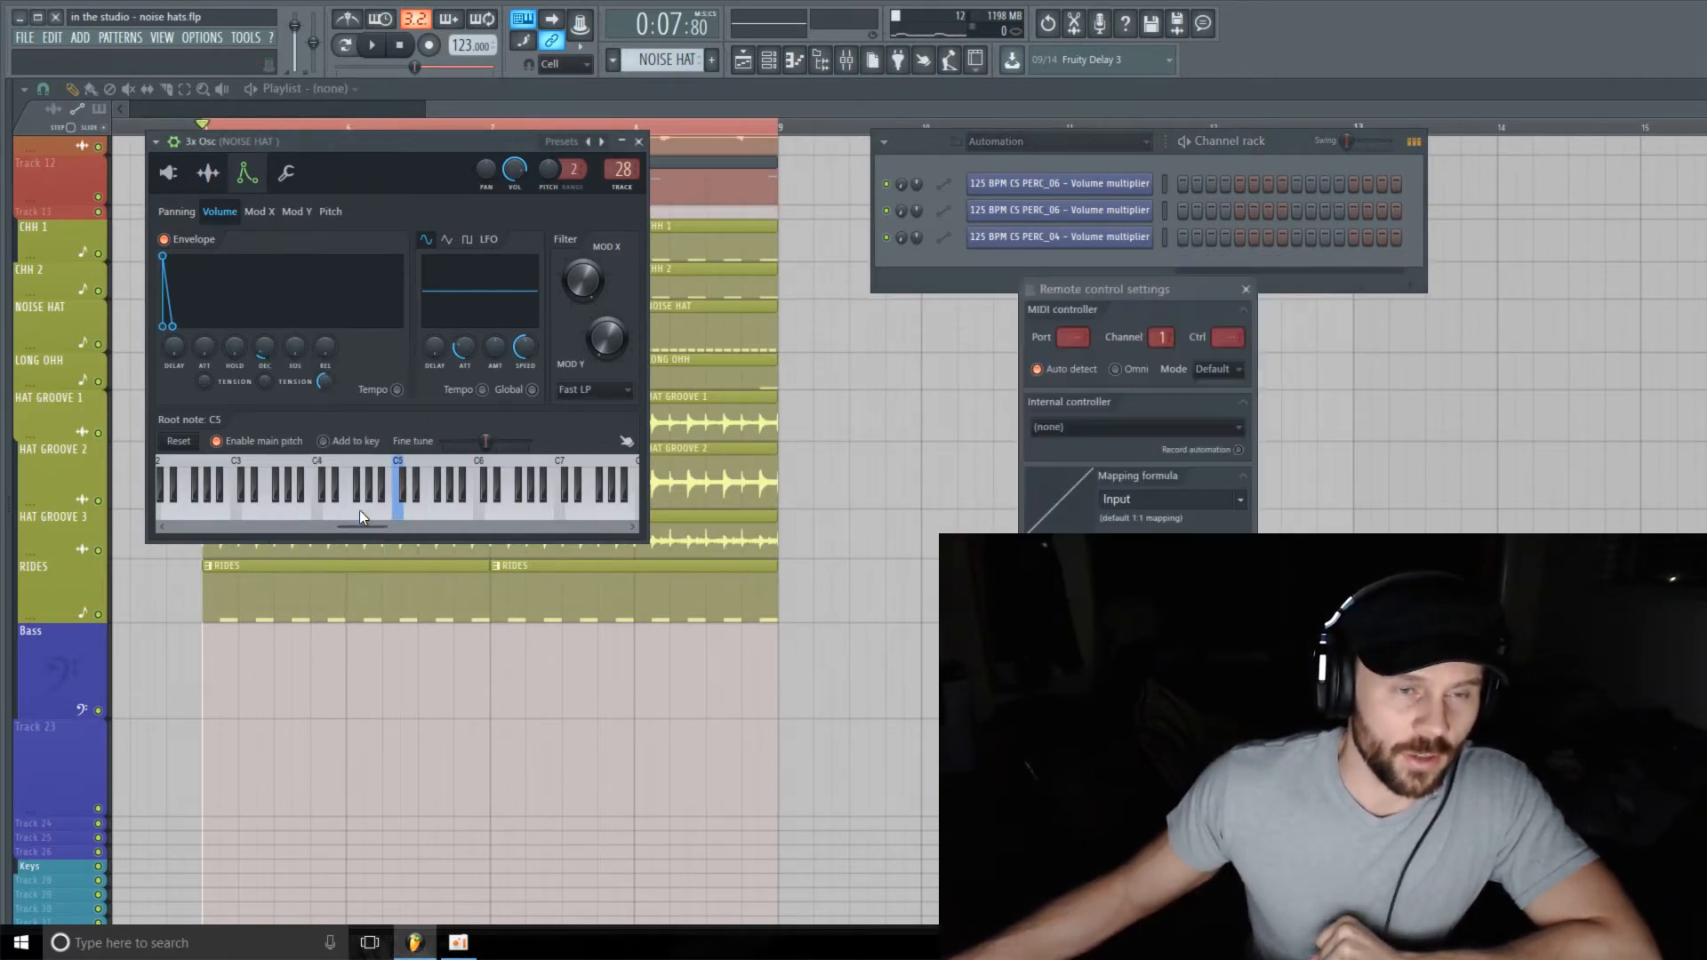
drag(1178, 289, 509, 171)
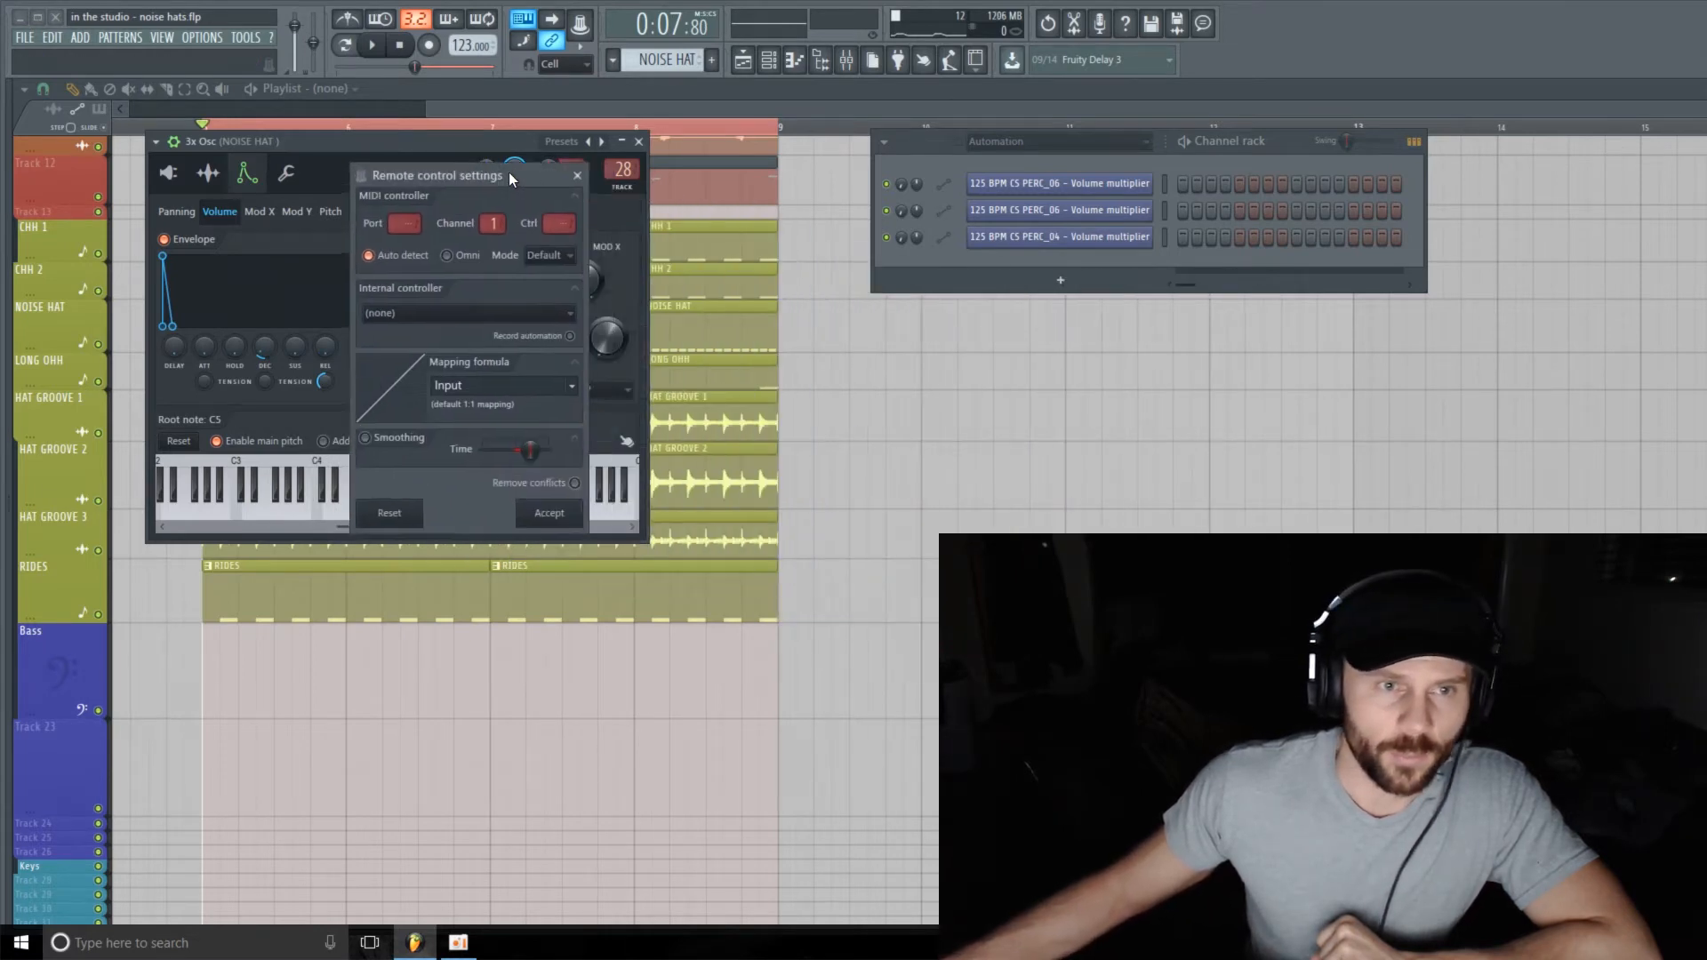
click(569, 308)
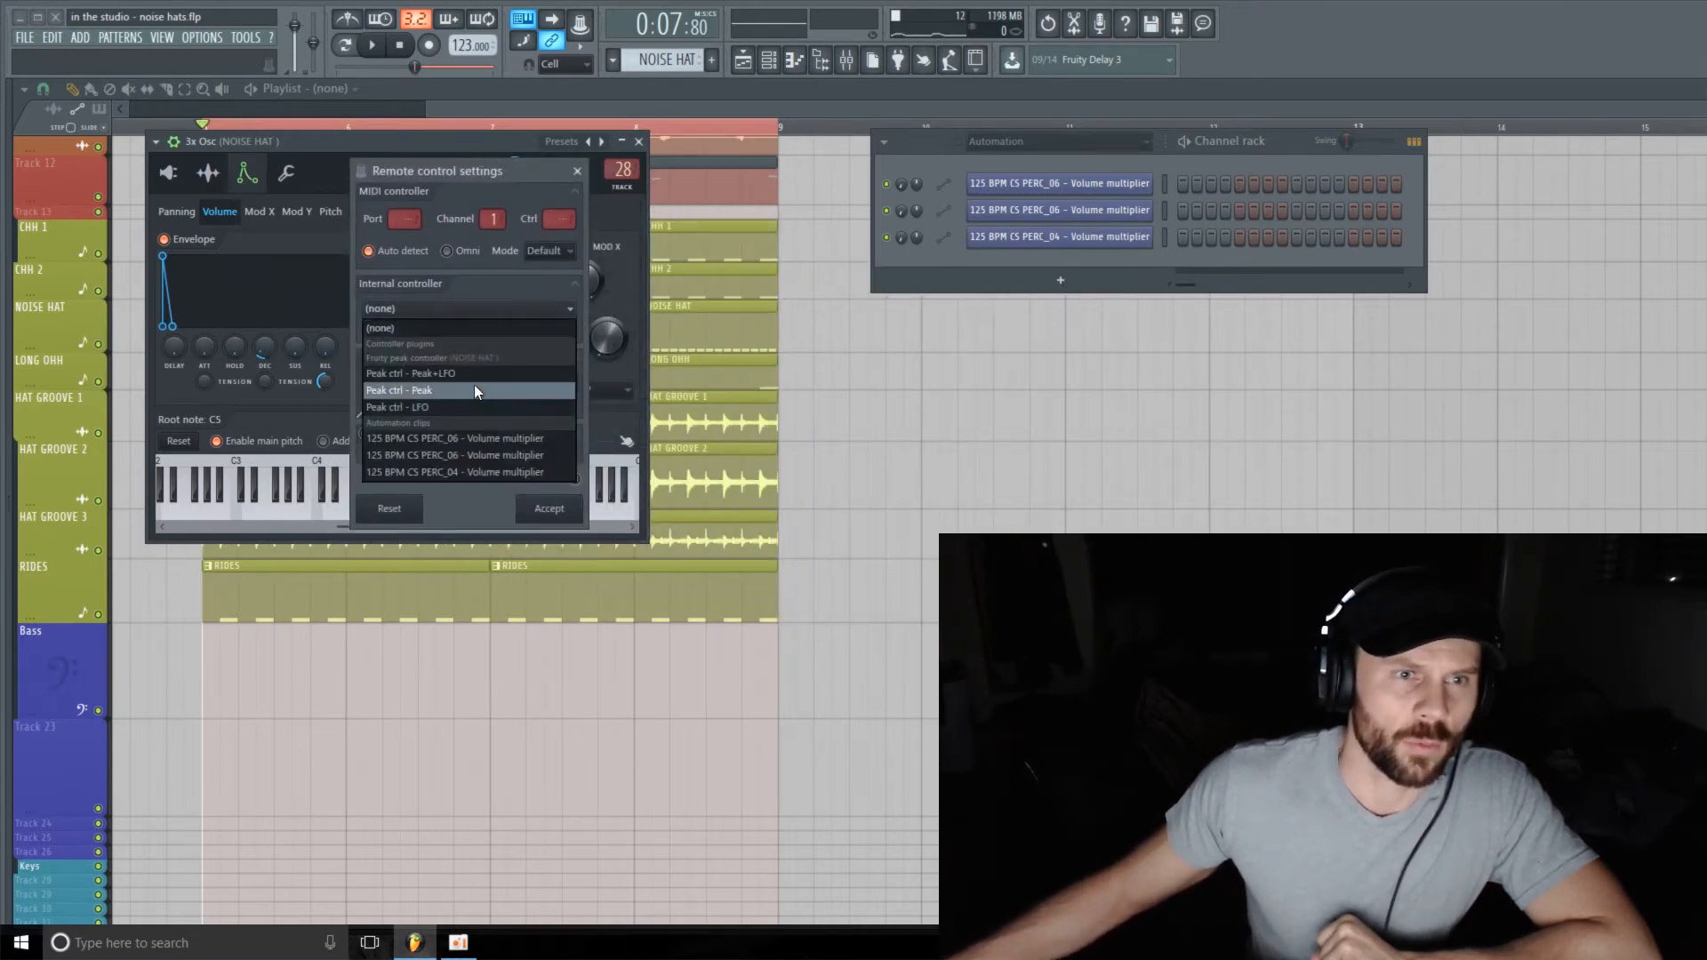
click(472, 407)
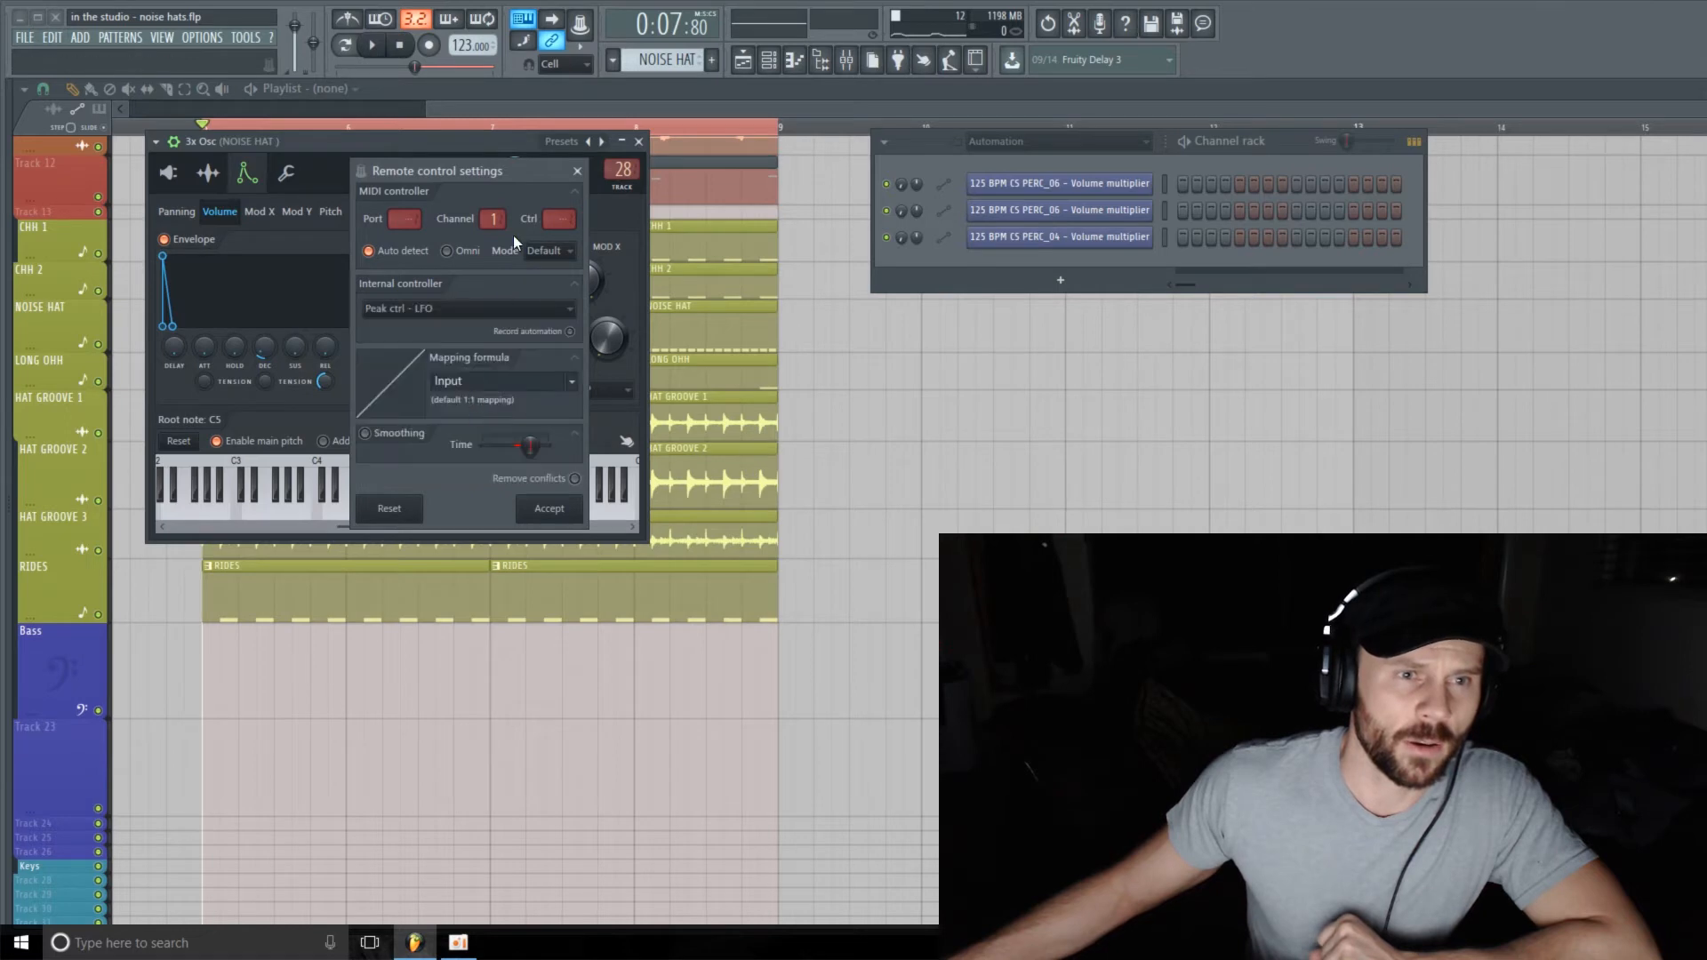
click(544, 511)
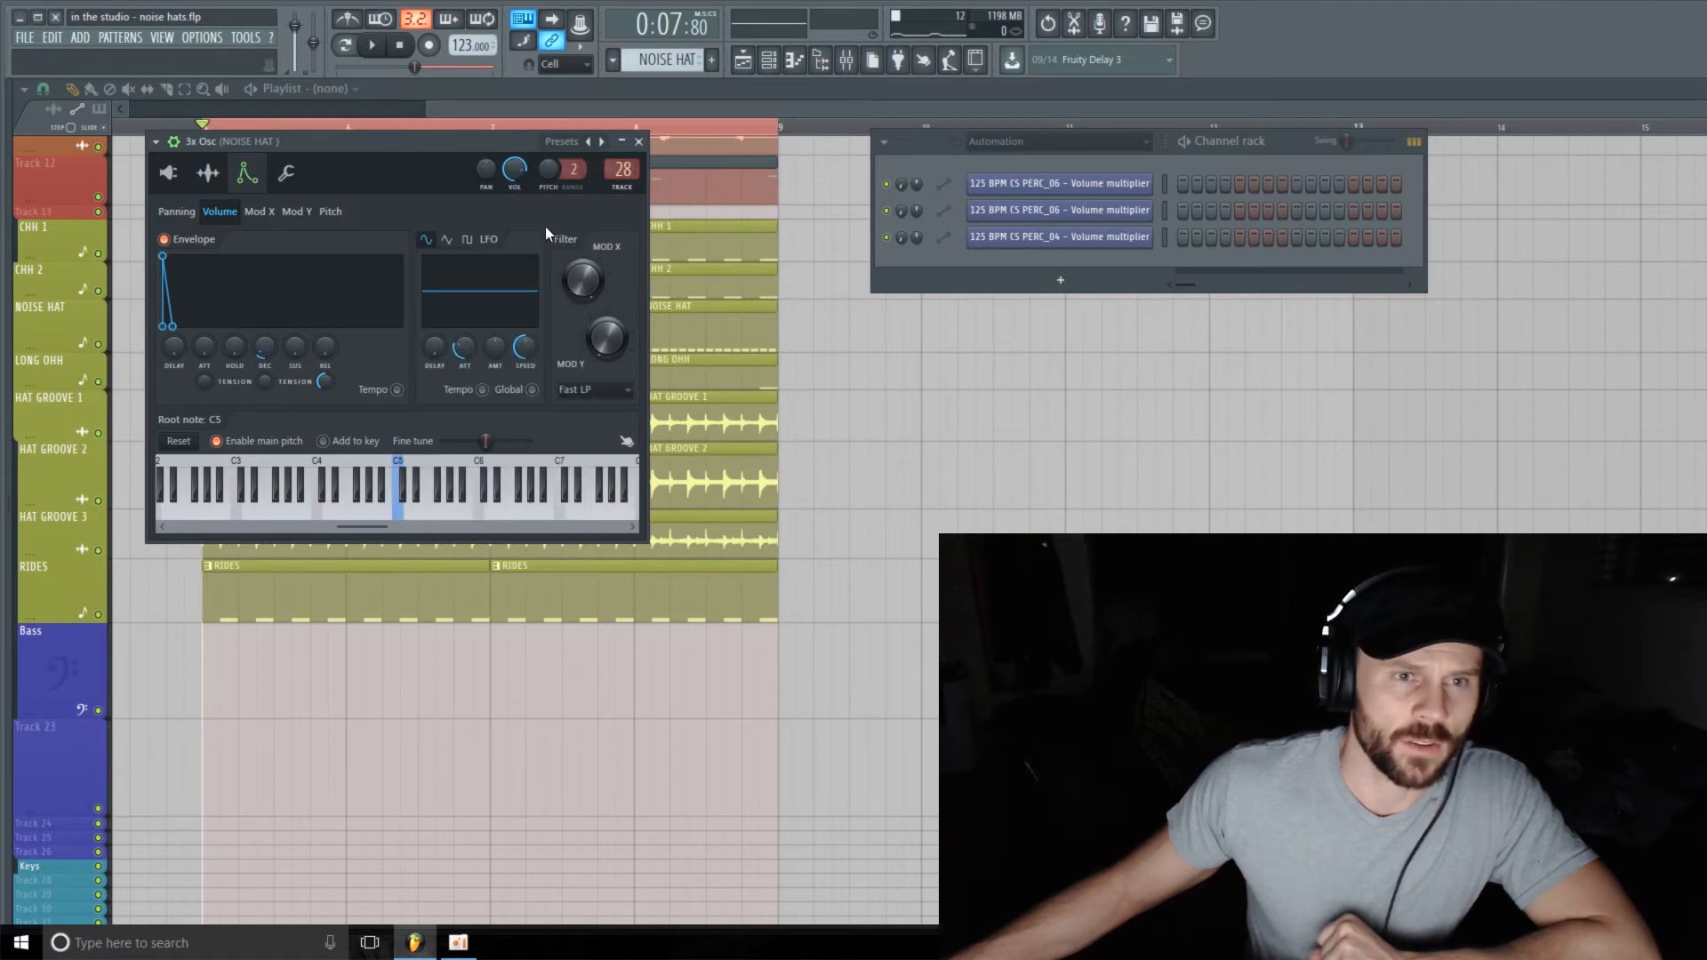
- Link the volume envelope's release time to the internal controller Peak ctrl - Peak
right_click(333, 343)
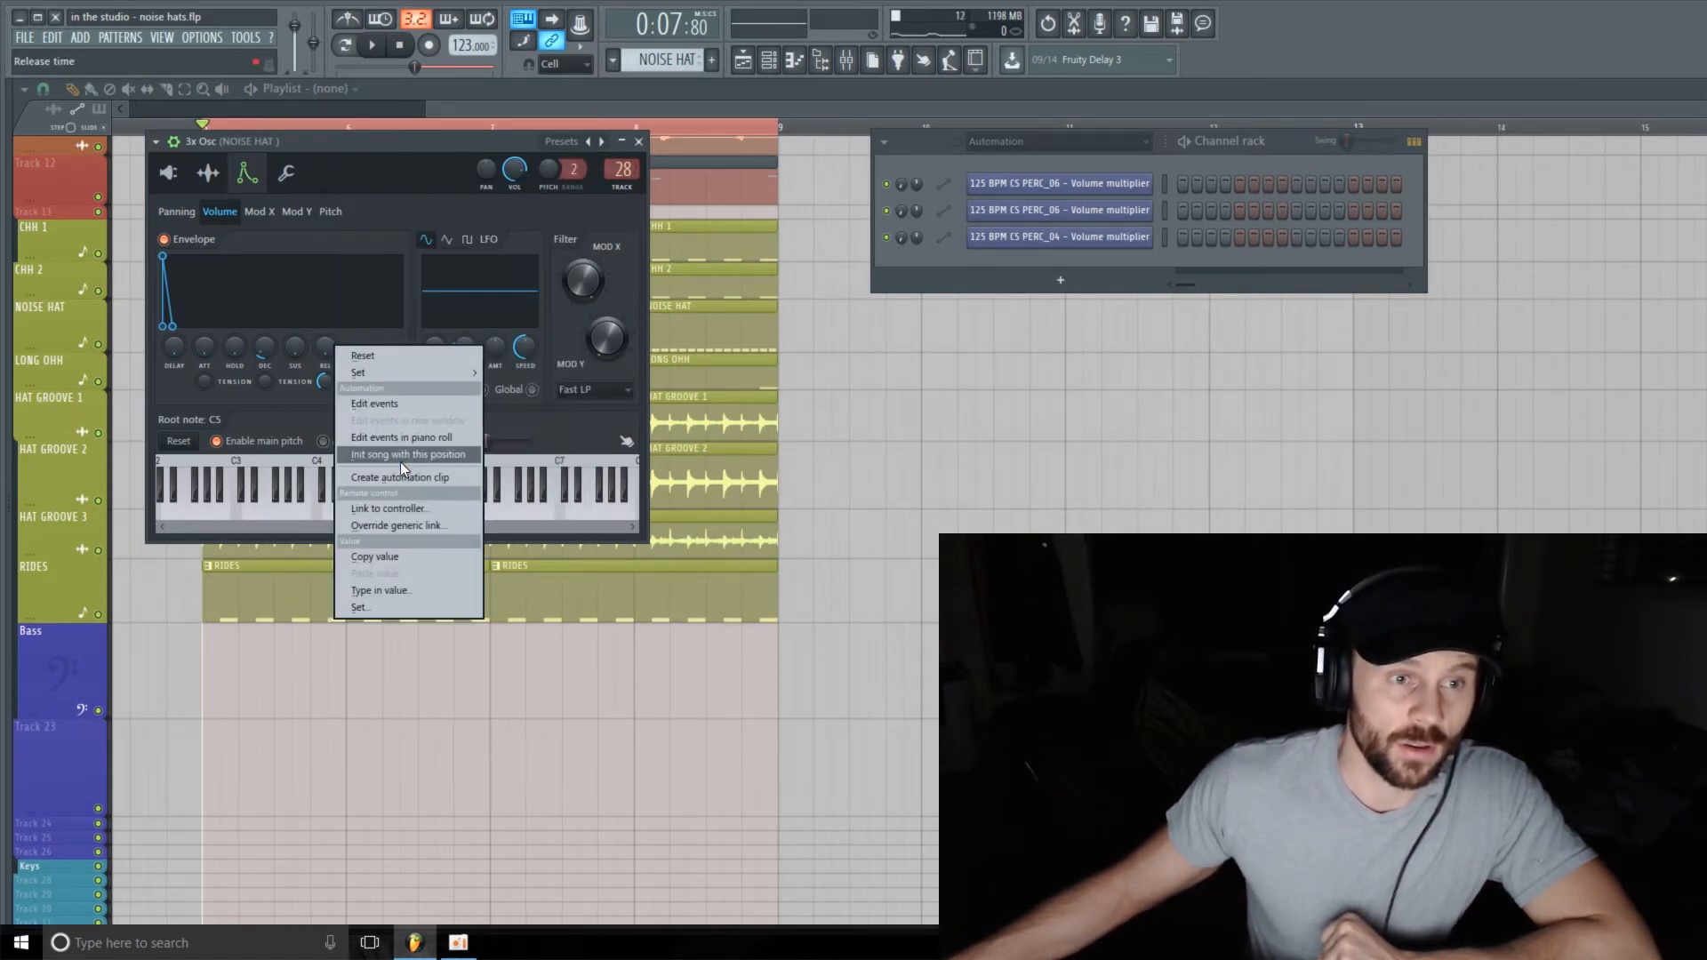
click(413, 501)
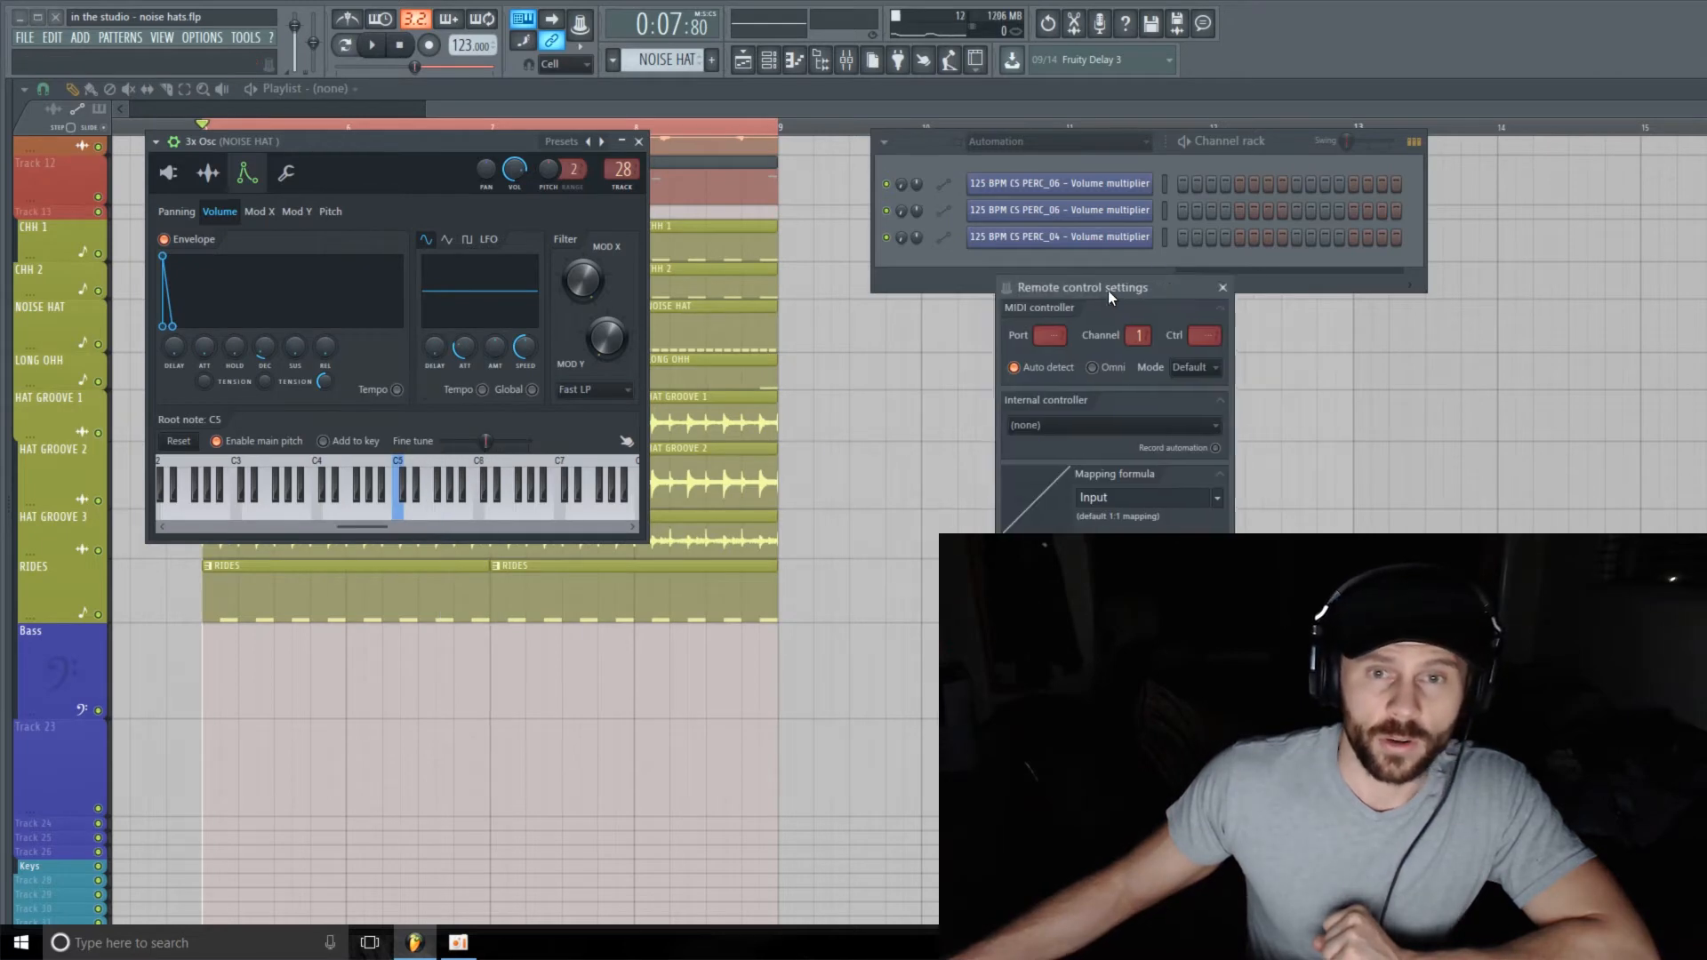
drag(1142, 290, 447, 131)
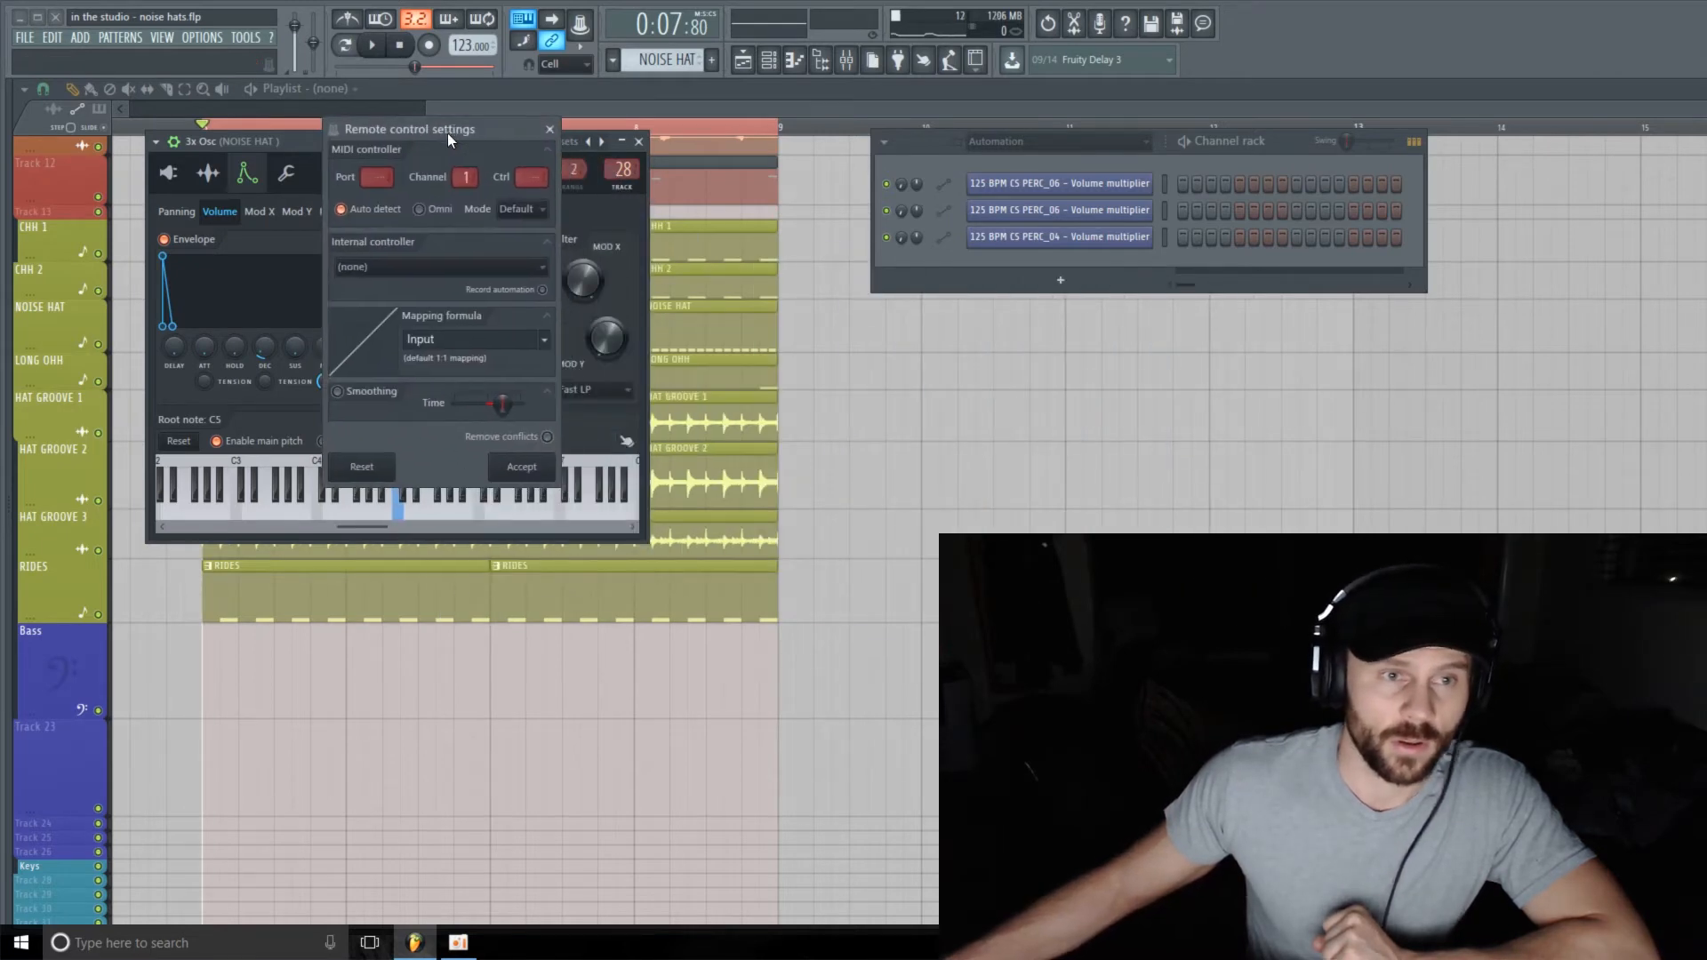
click(442, 267)
click(409, 350)
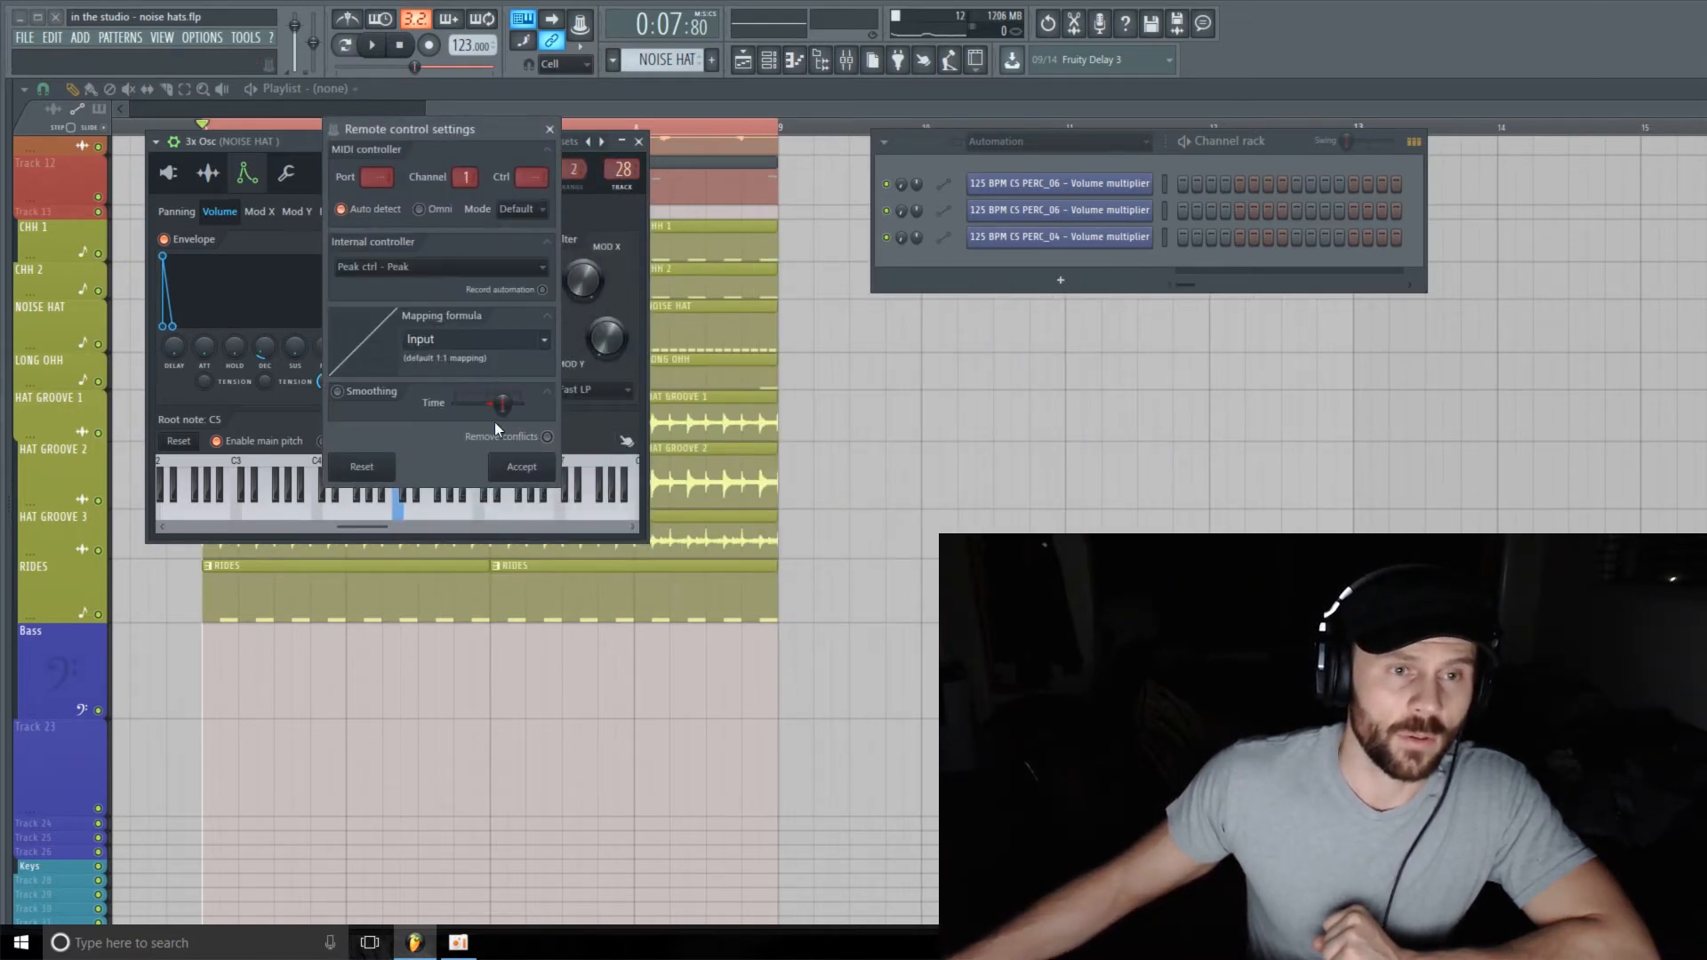
click(547, 437)
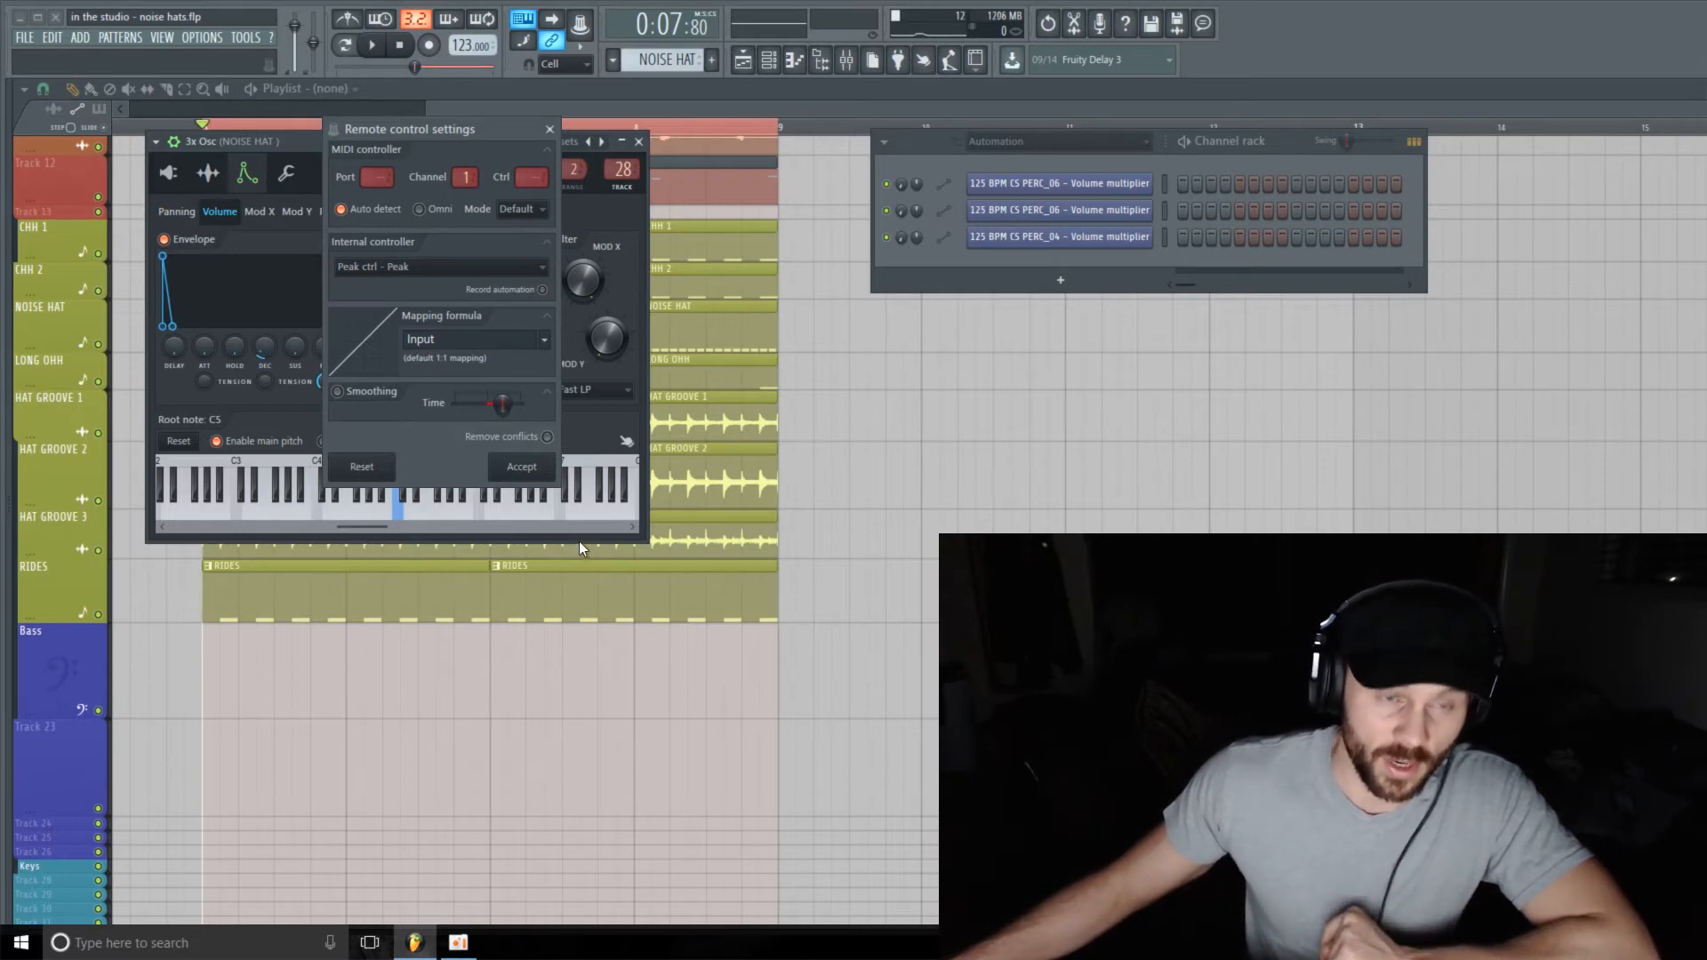
click(522, 467)
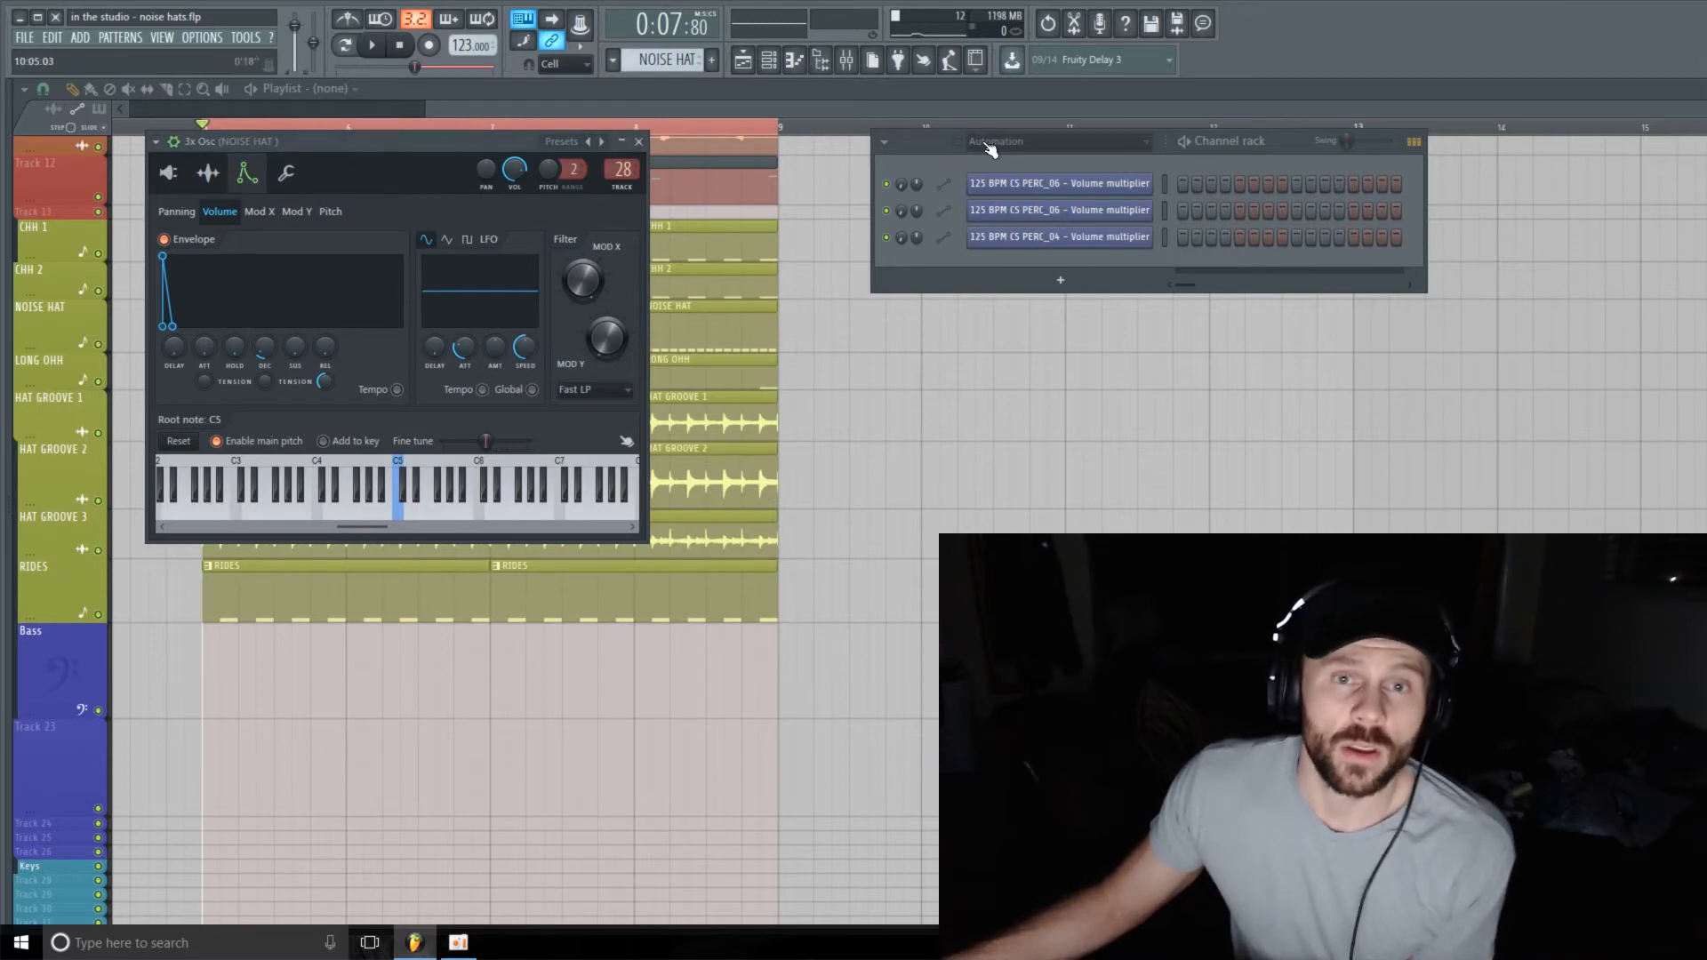
- Open the NOISE HAT track's Fruity peak controller and place its window beside the 3x Osc envelope
click(851, 59)
click(1404, 480)
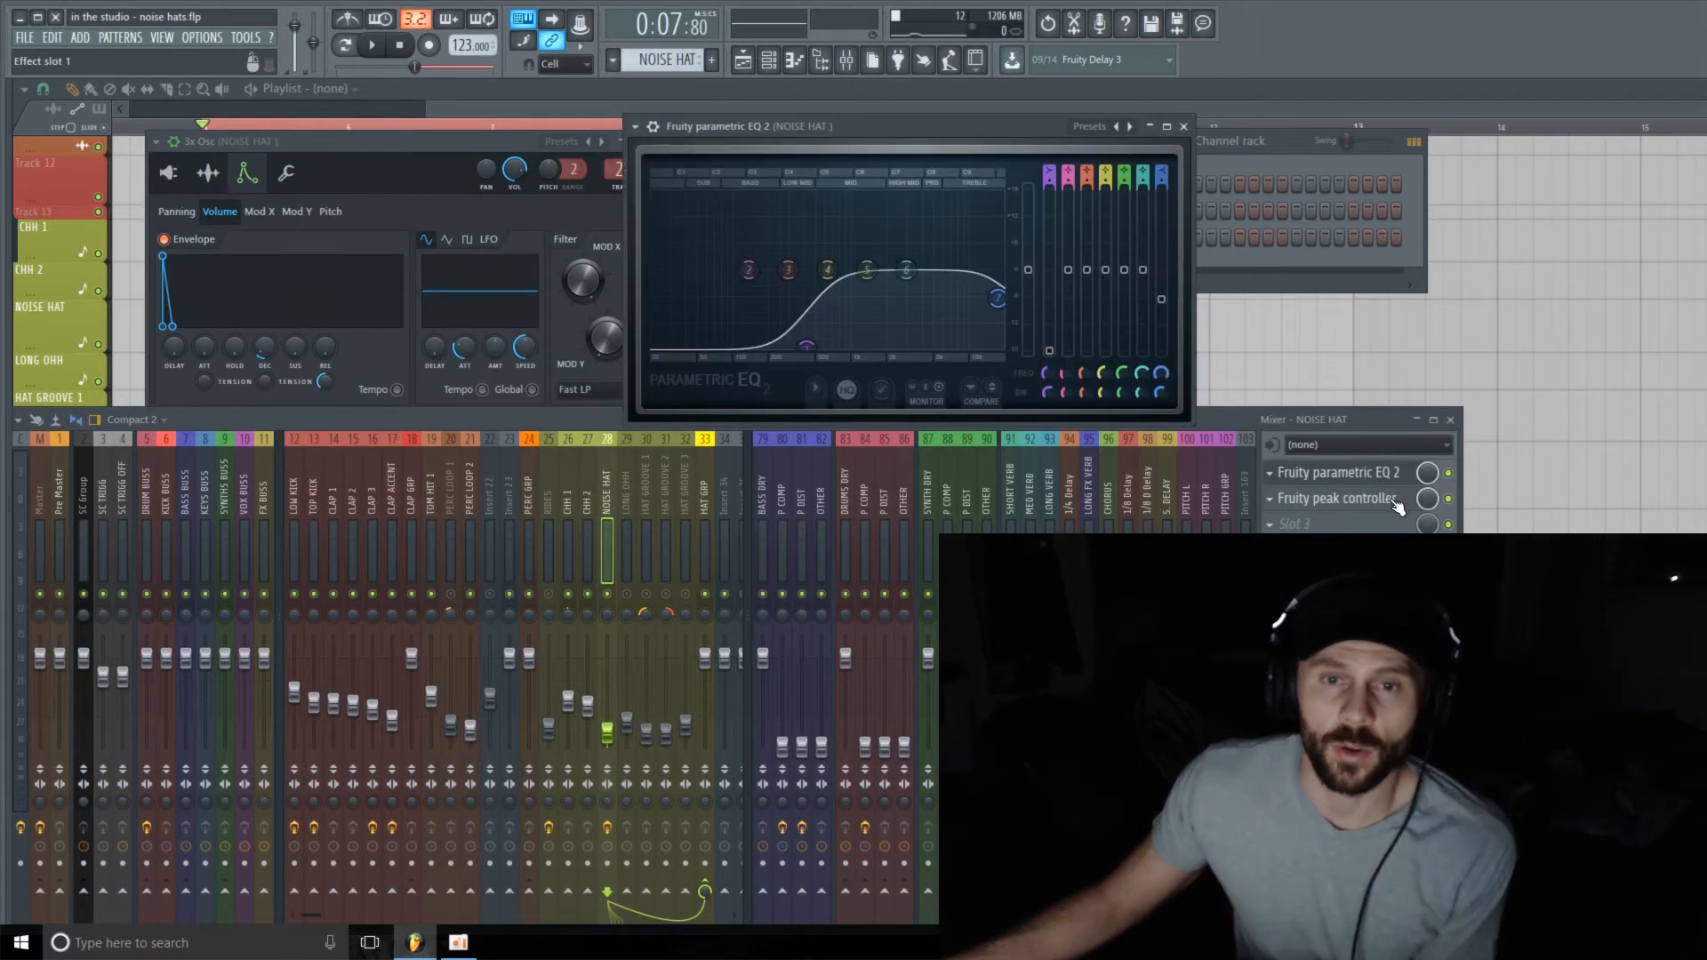
click(1401, 500)
click(1183, 126)
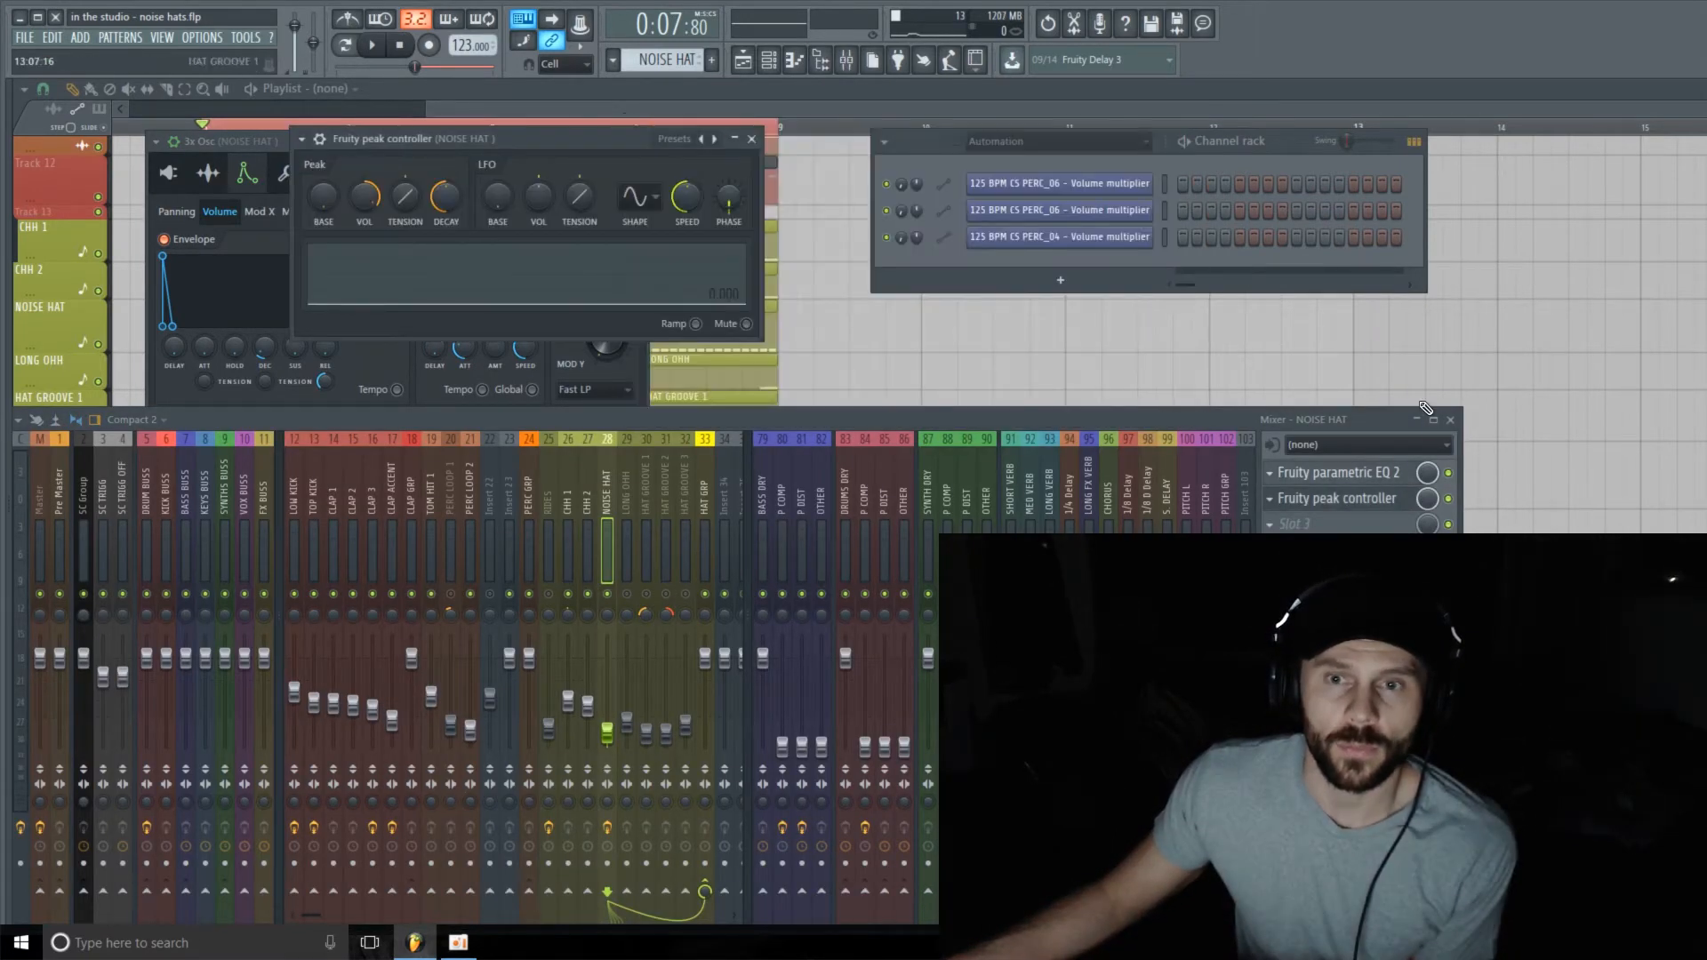
click(1450, 421)
drag(608, 140, 877, 211)
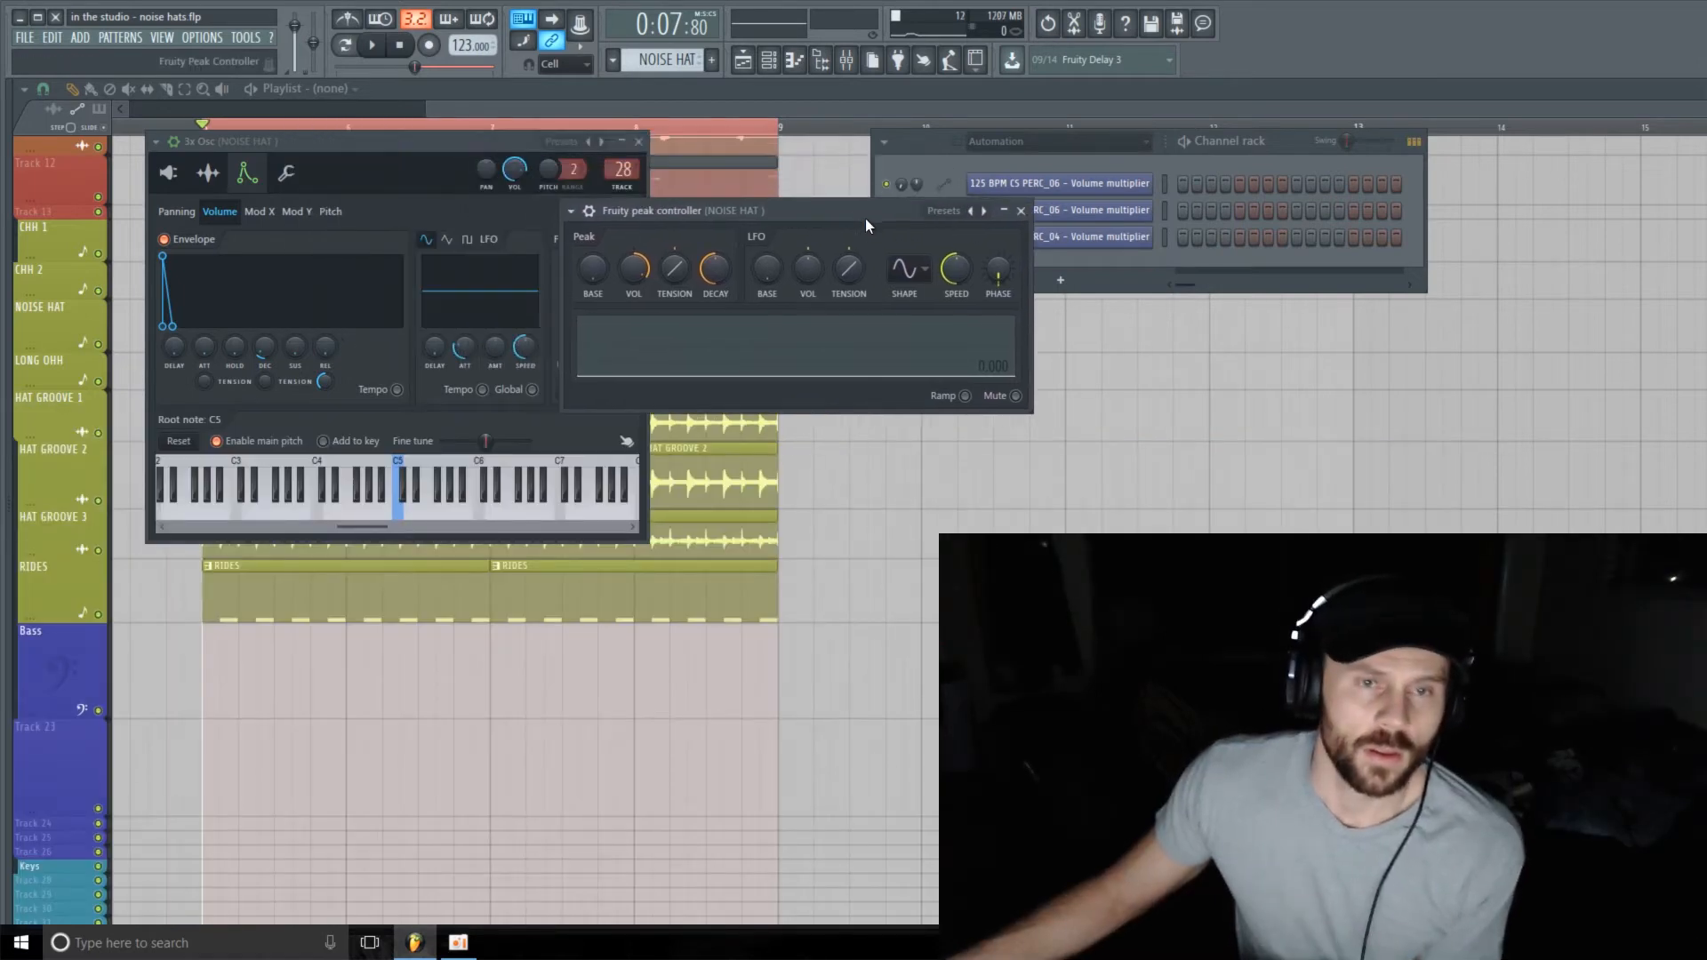
- Play the loop in short passes to watch how the peak controller's output reacts to the noise hat
key(space)
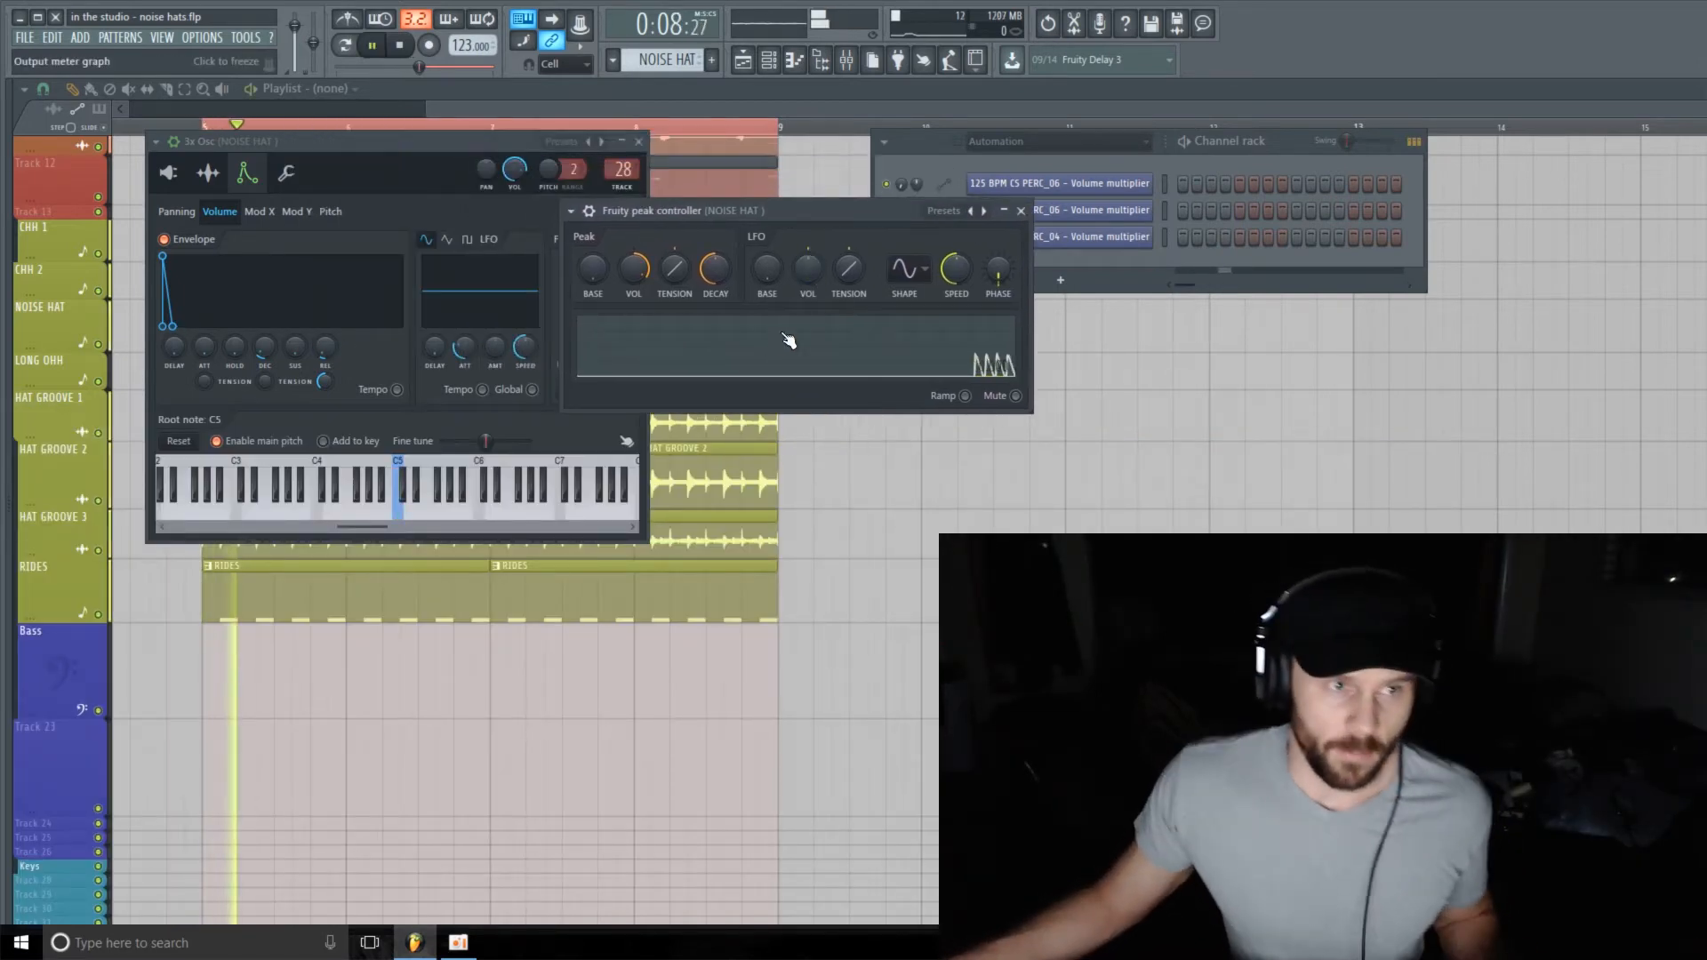
key(space)
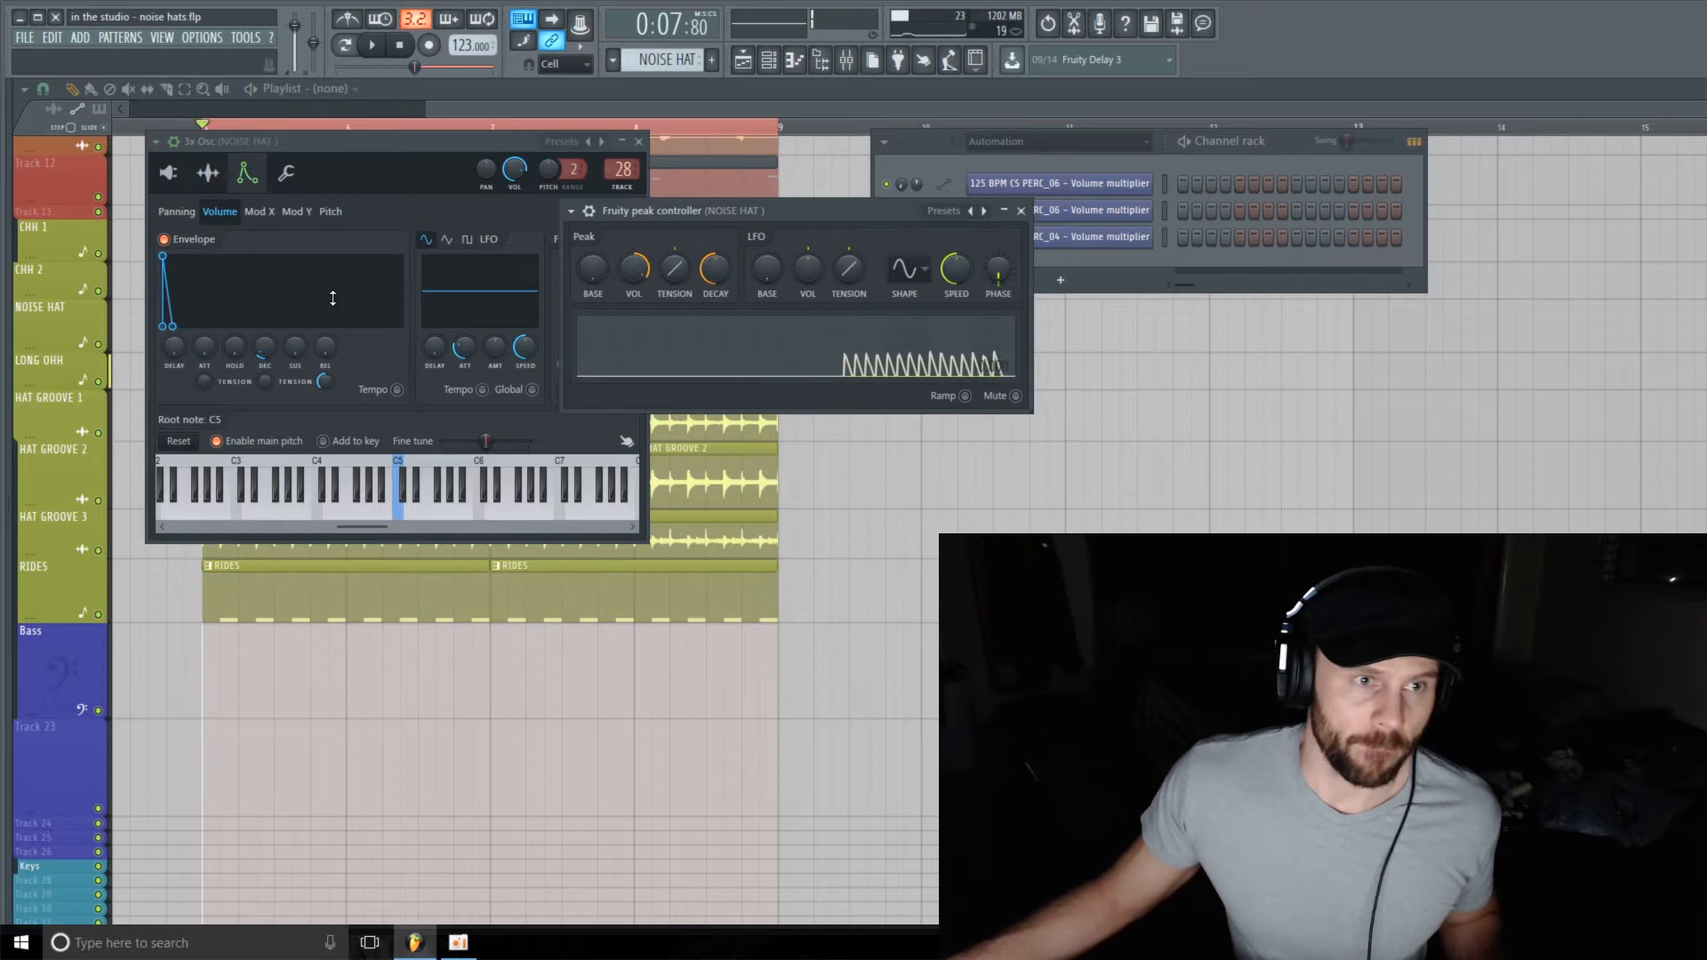
key(space)
key(space)
- Recheck the volume envelope decay time's remote control settings and reselect Peak ctrl - LFO as its internal controller
right_click(264, 349)
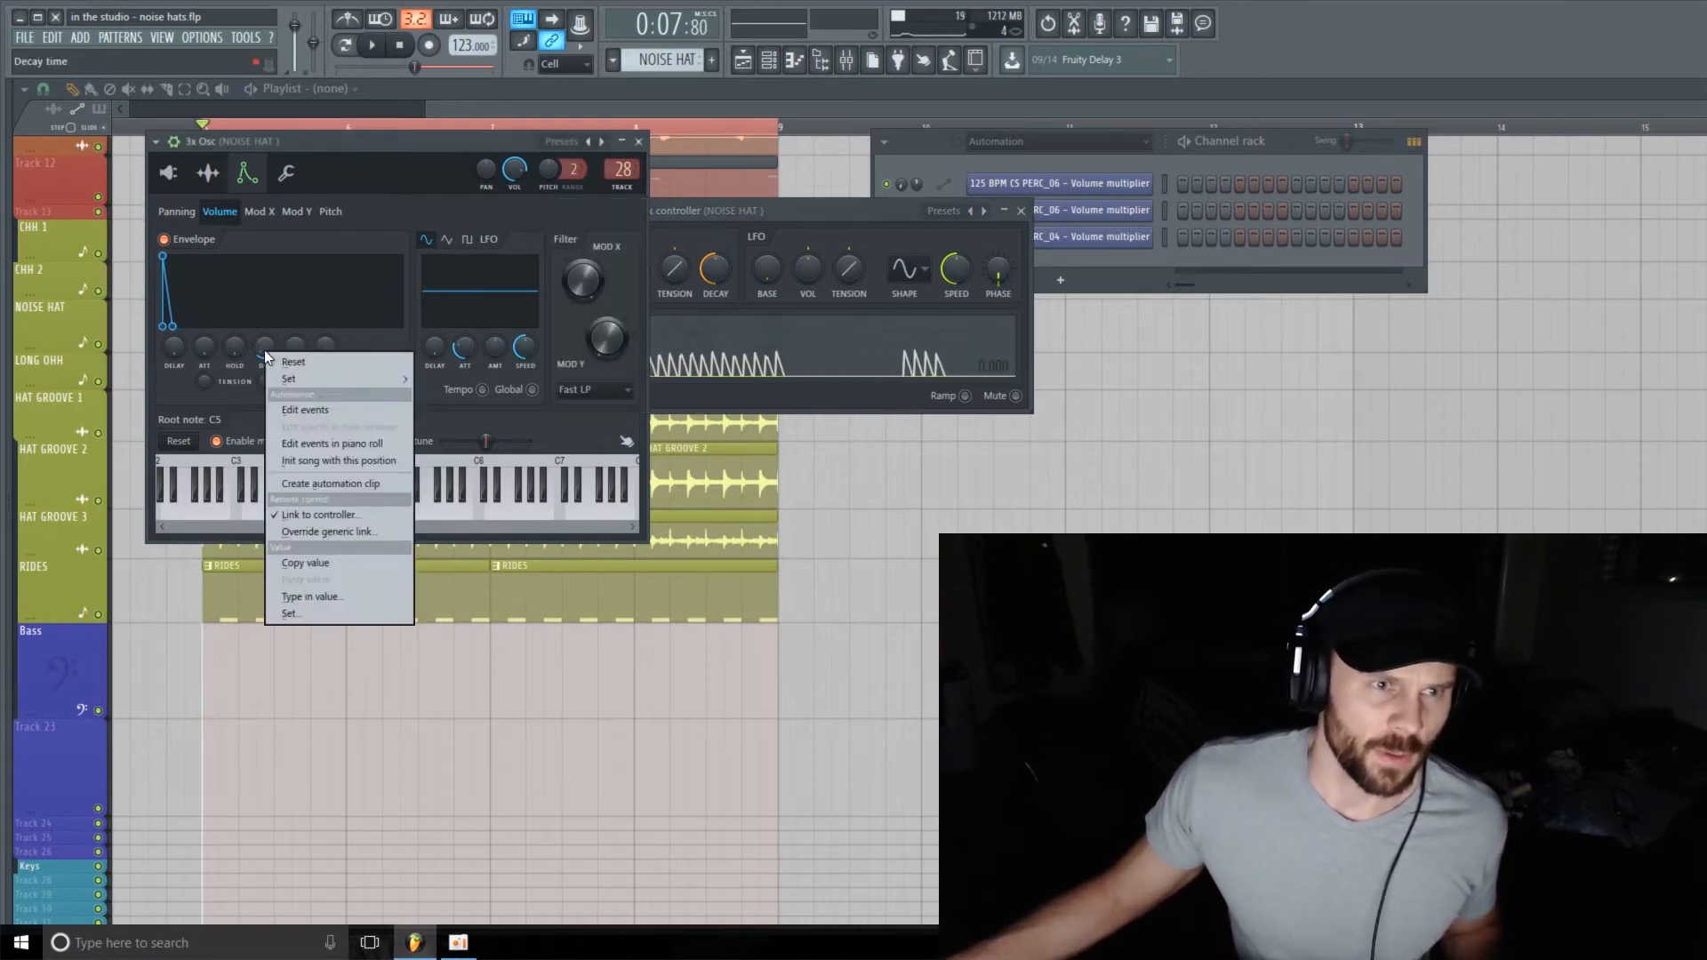
click(343, 514)
click(1198, 439)
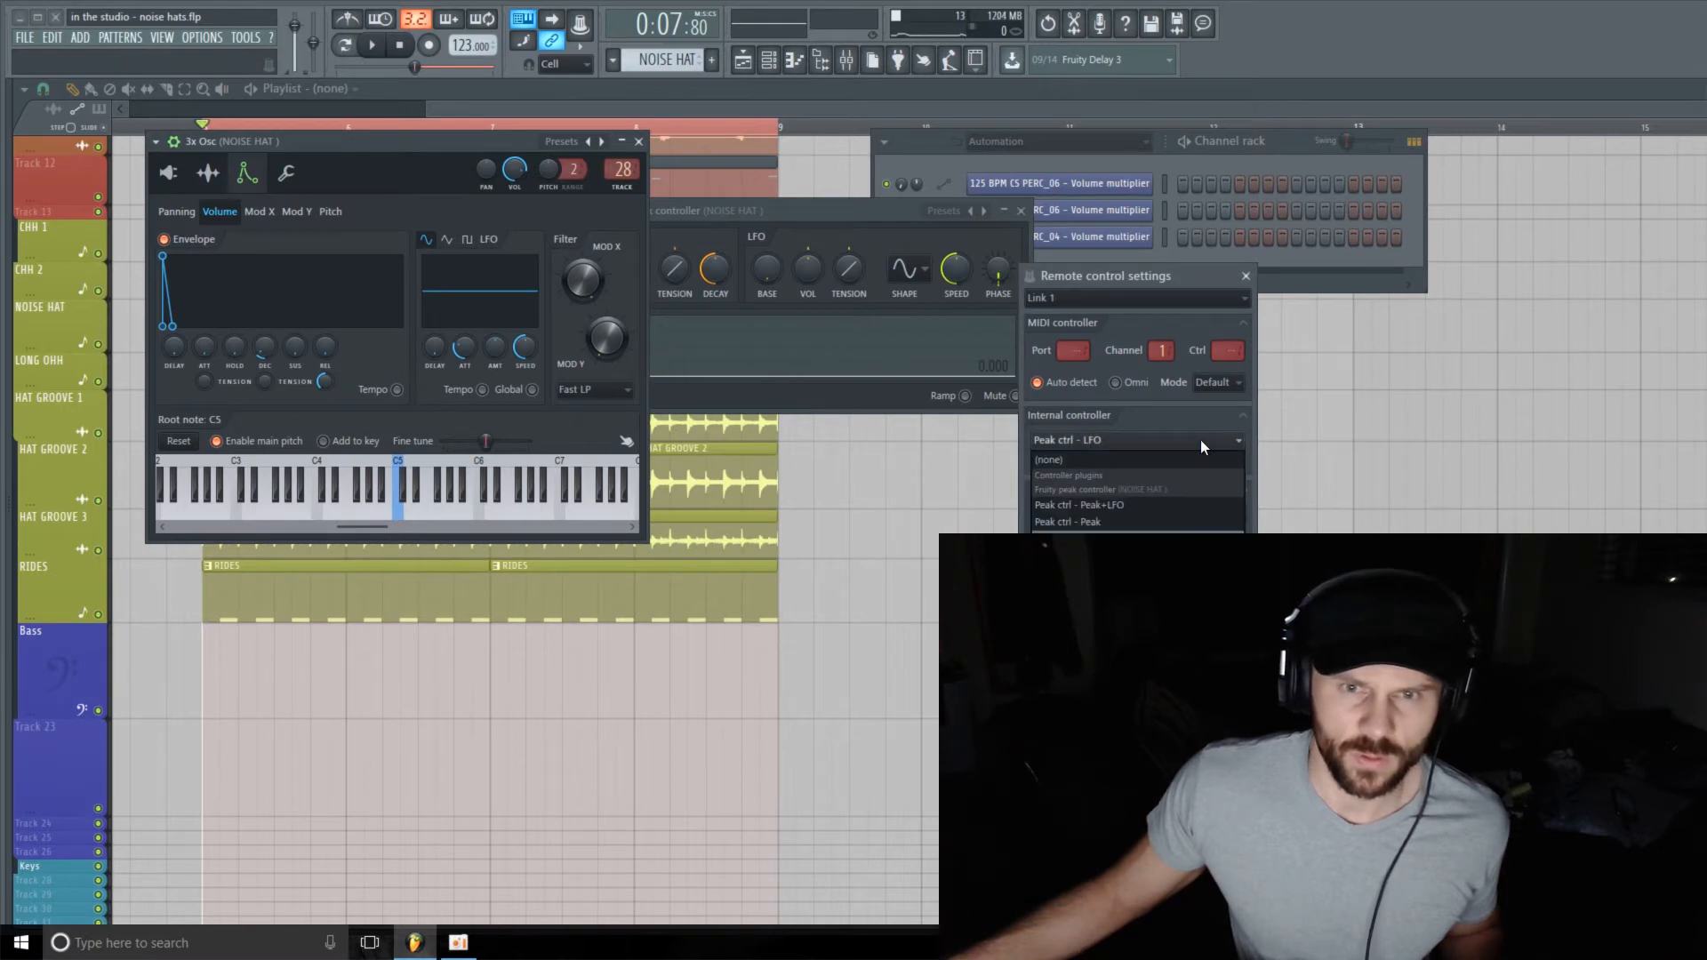
click(1120, 538)
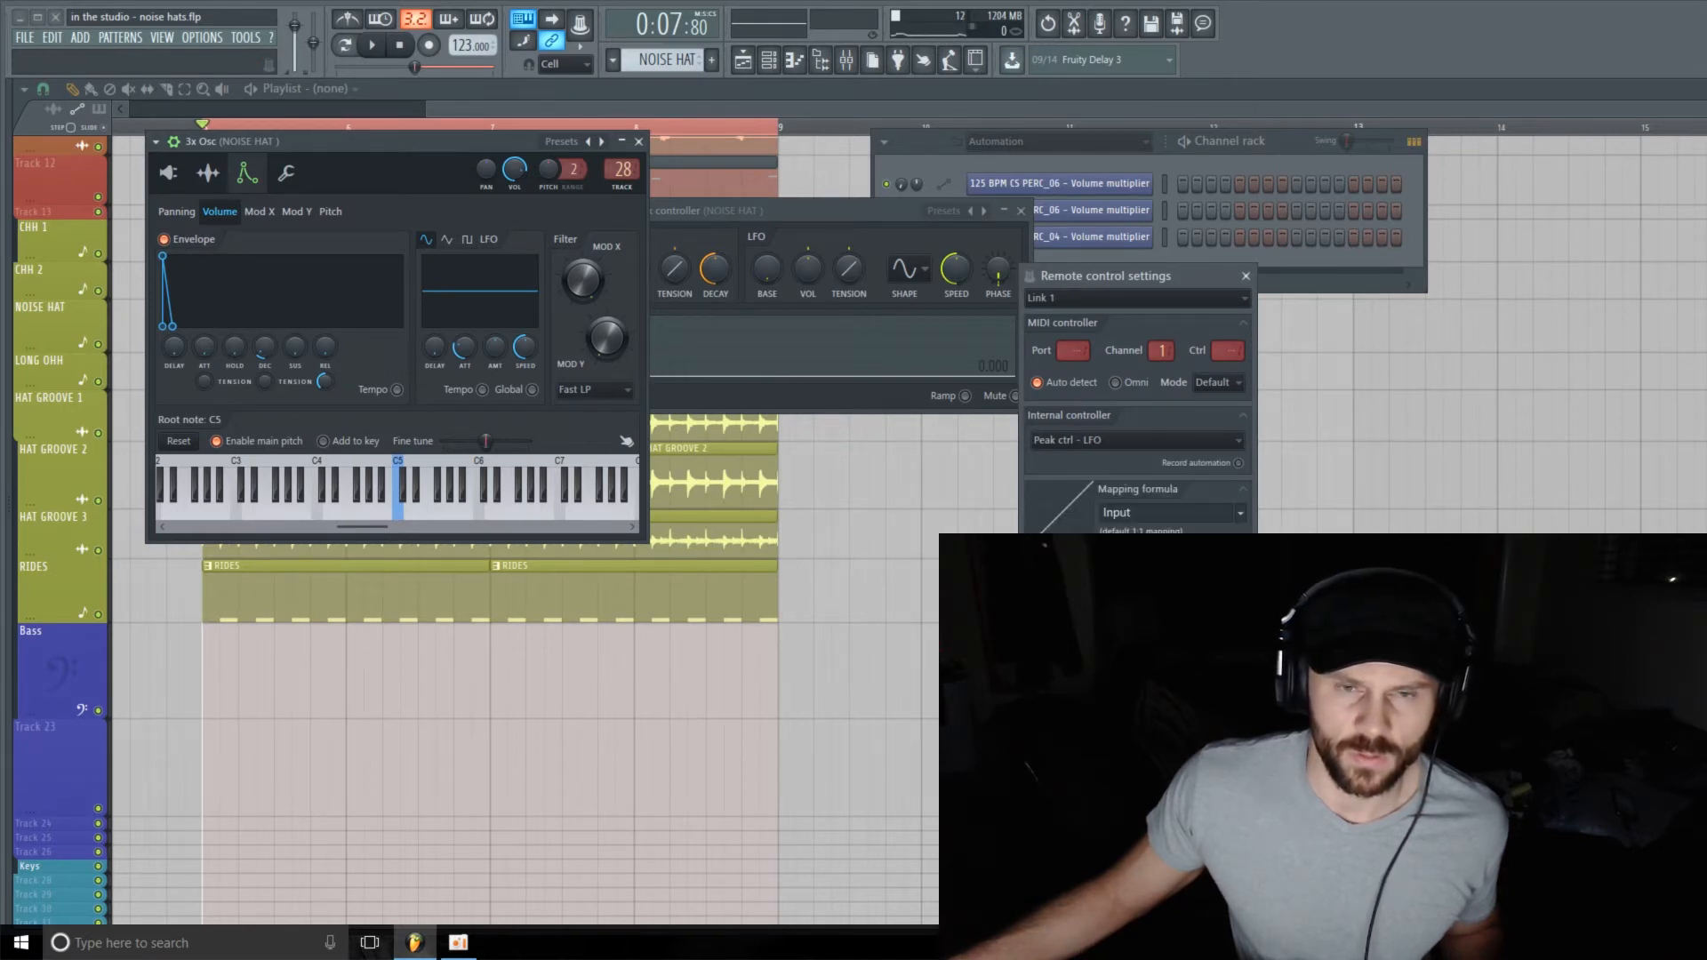
click(1215, 615)
- Play the loop while raising the peak controller's LFO volume to about 27%, with its window clear of the 3x Osc envelope
key(space)
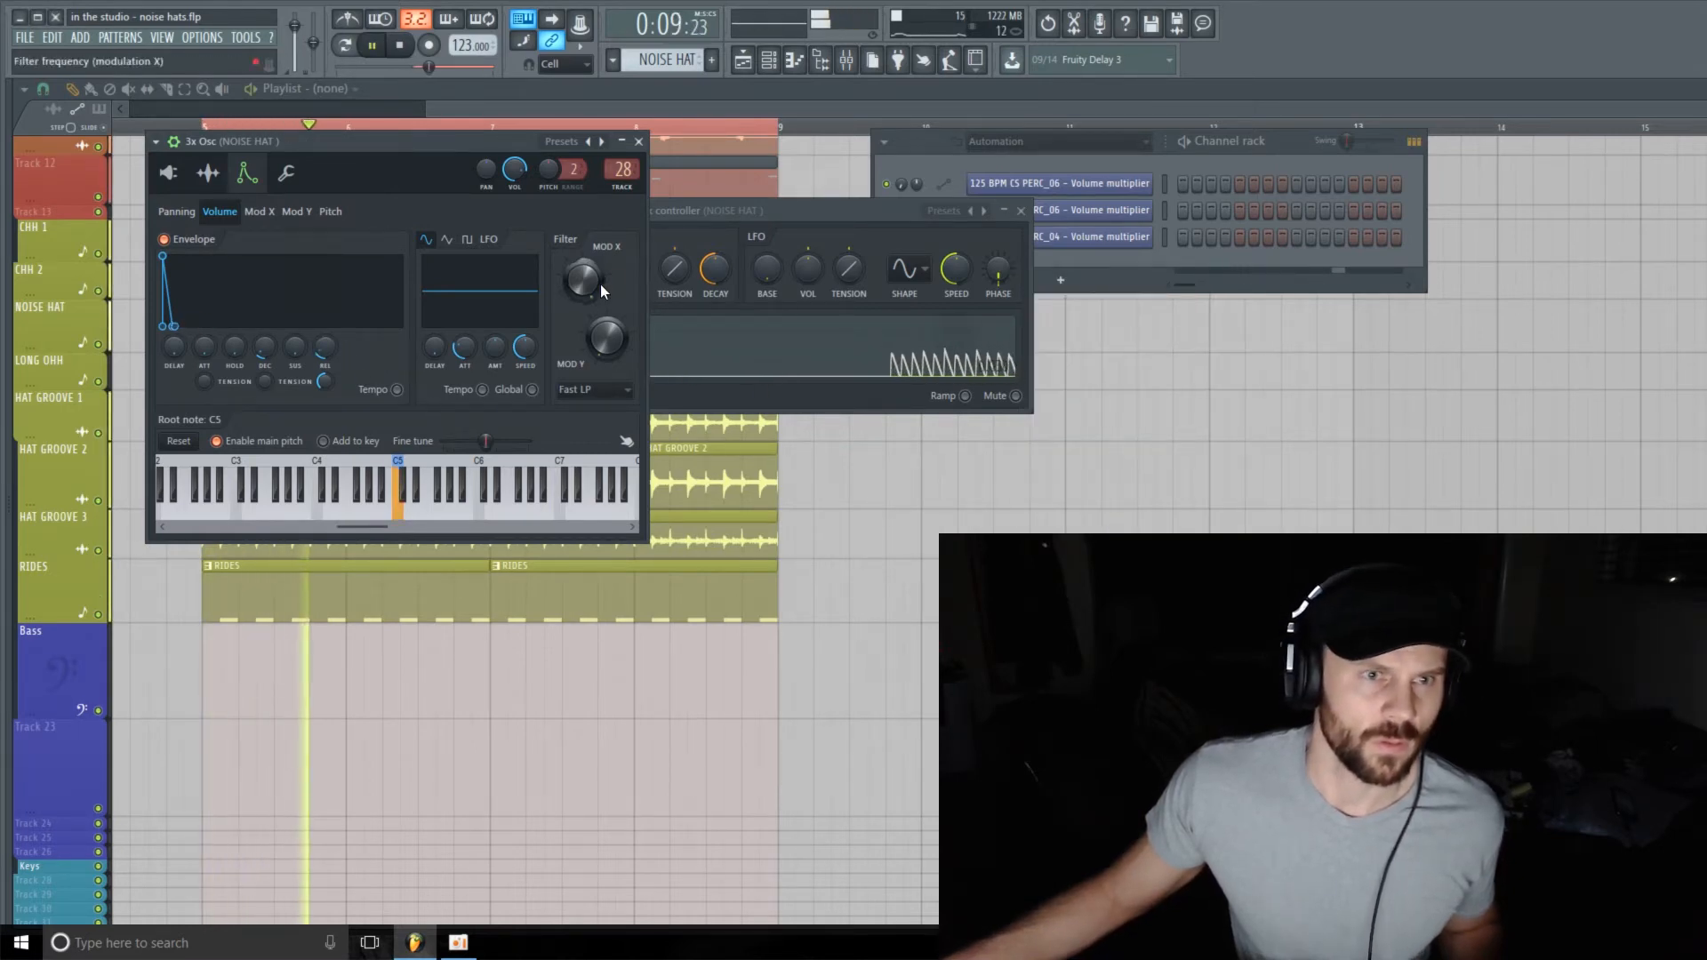
drag(761, 215, 785, 224)
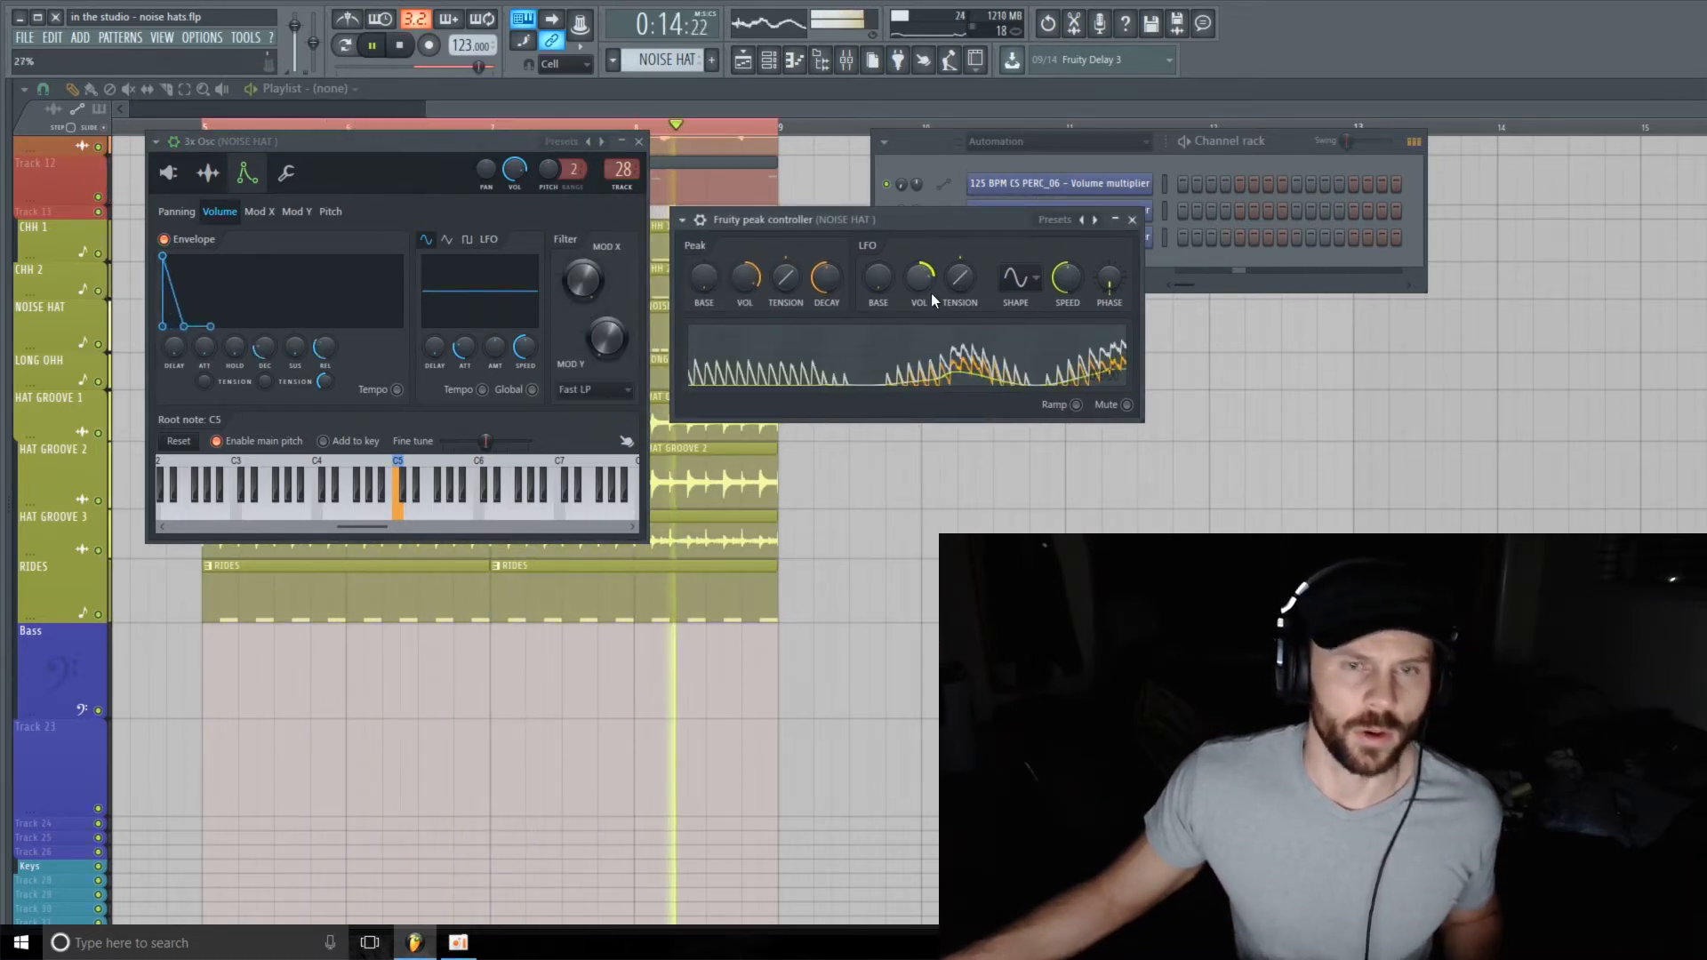
key(space)
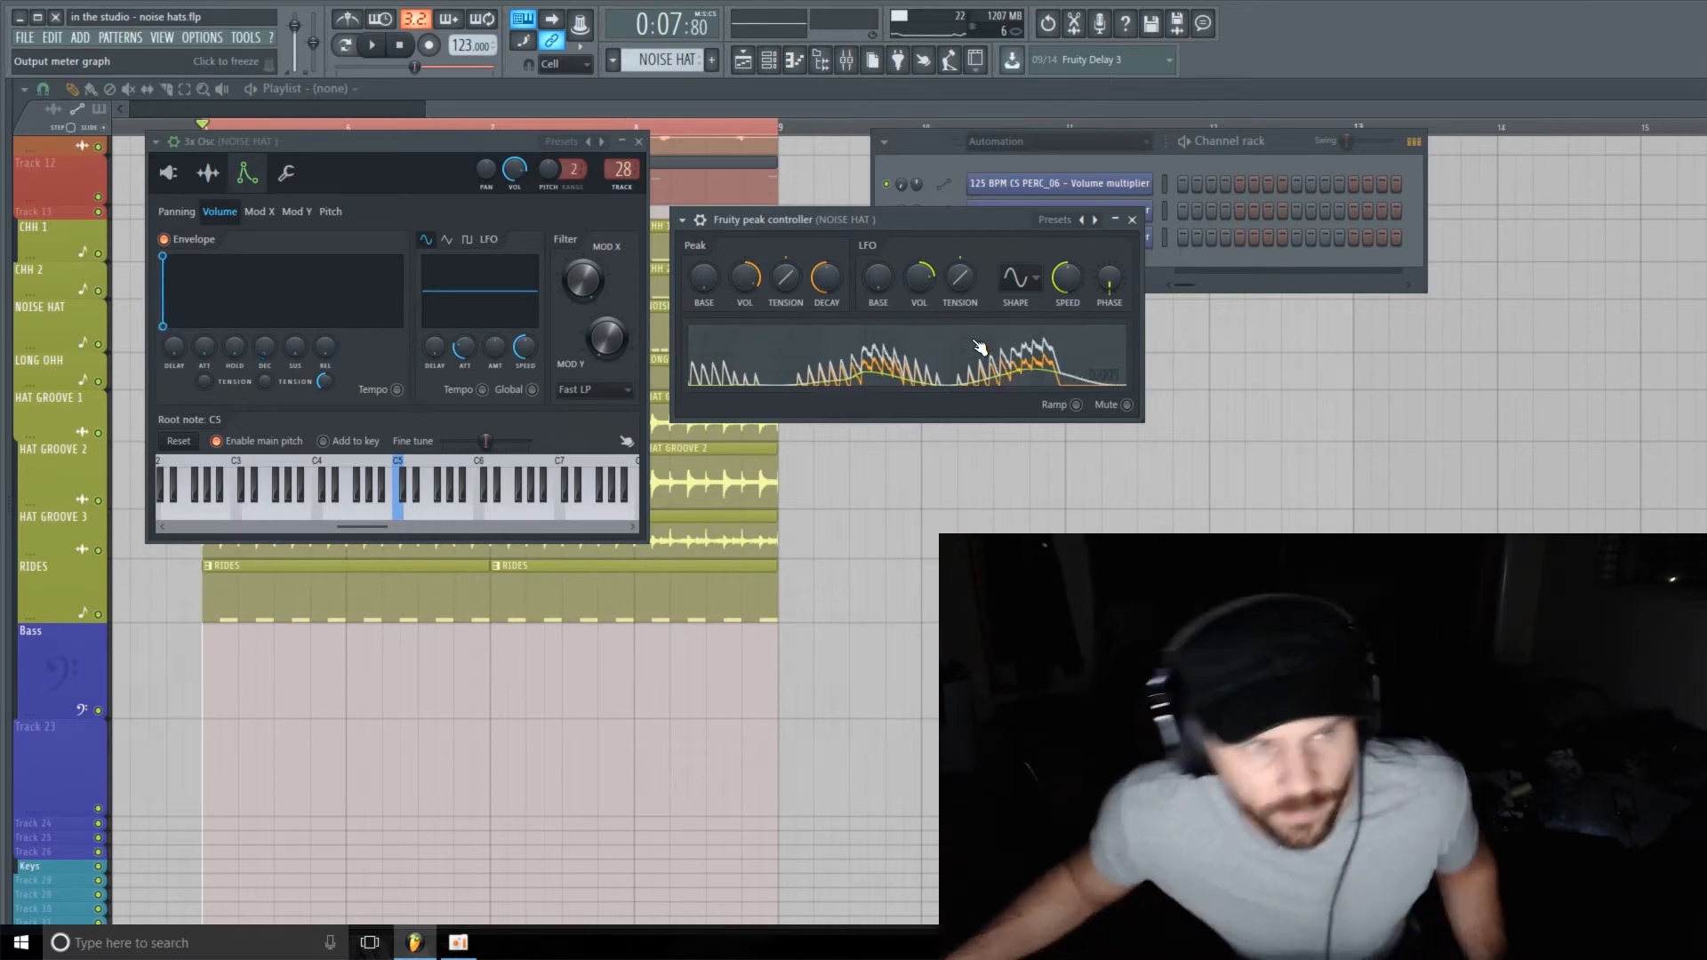
key(space)
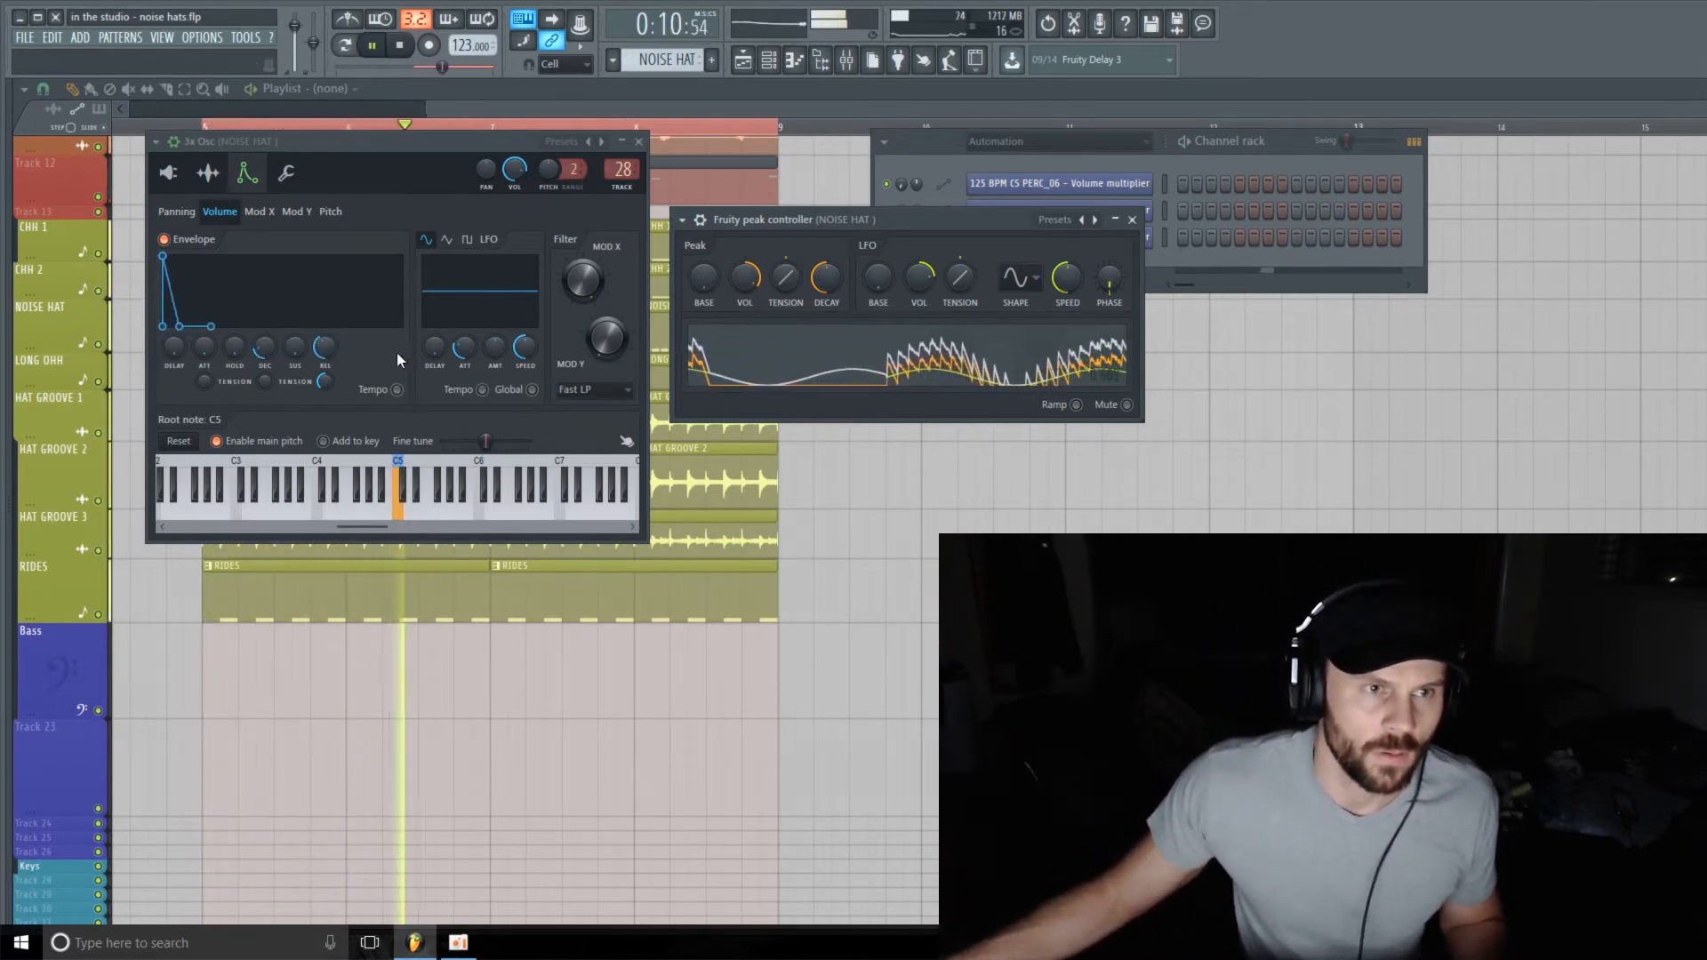
key(space)
- Switch the volume envelope's release time from the peak signal to the internal controller Peak ctrl - LFO
right_click(327, 348)
click(400, 514)
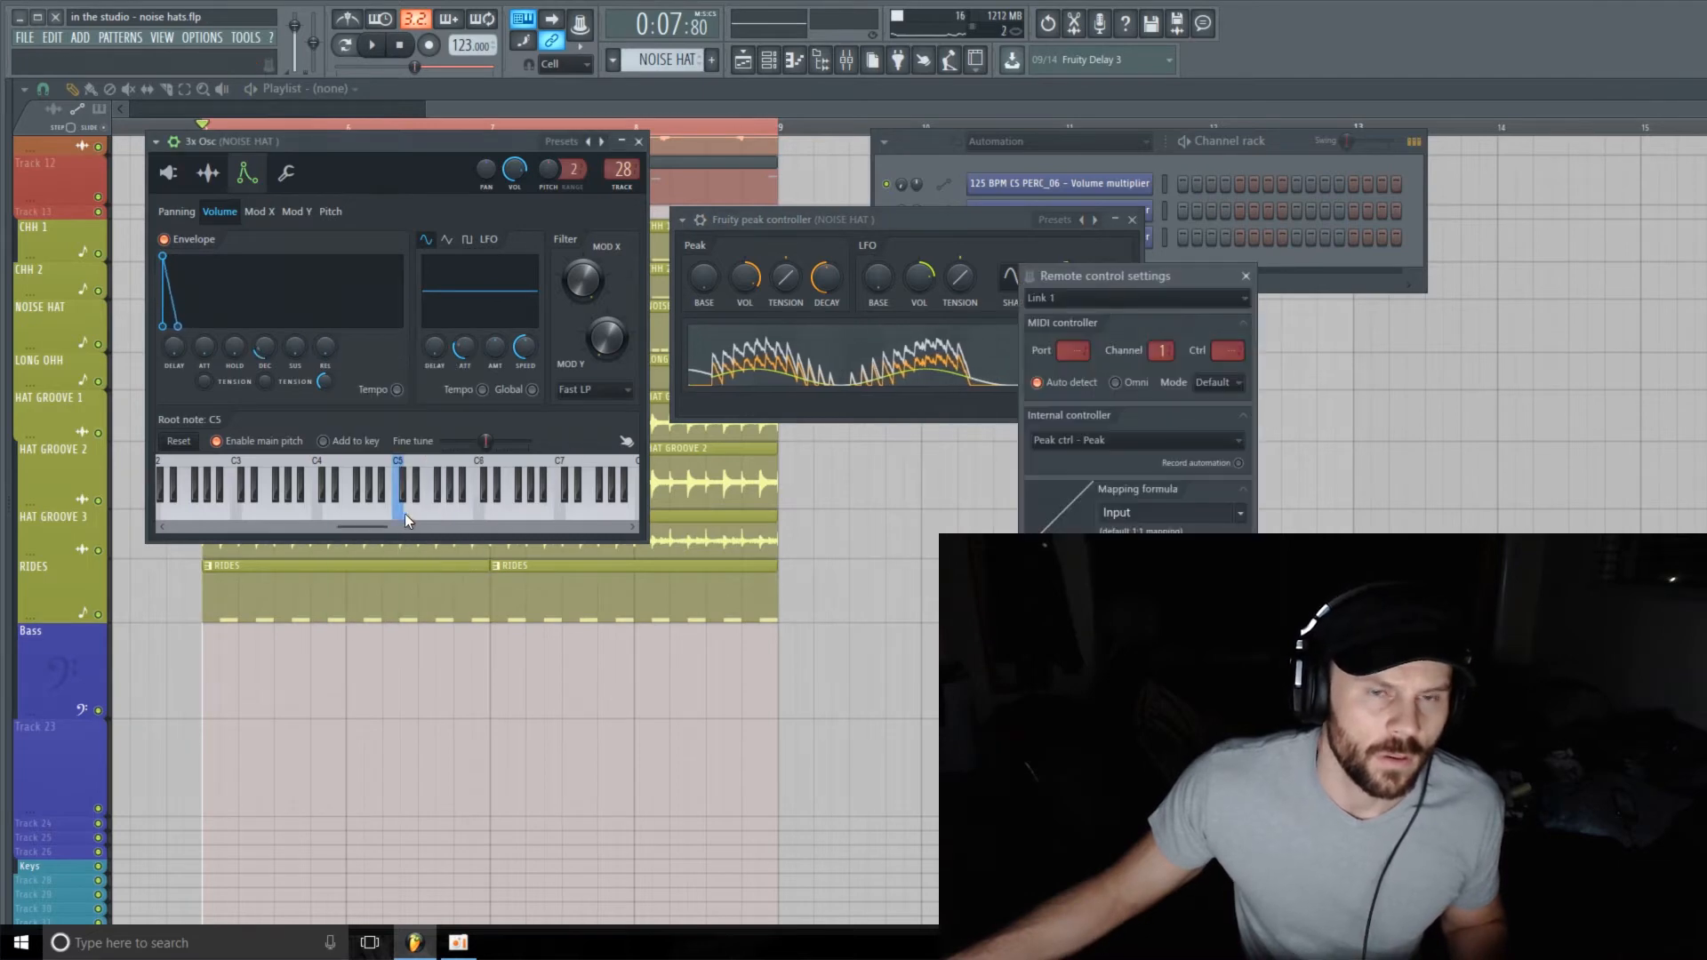
click(1202, 440)
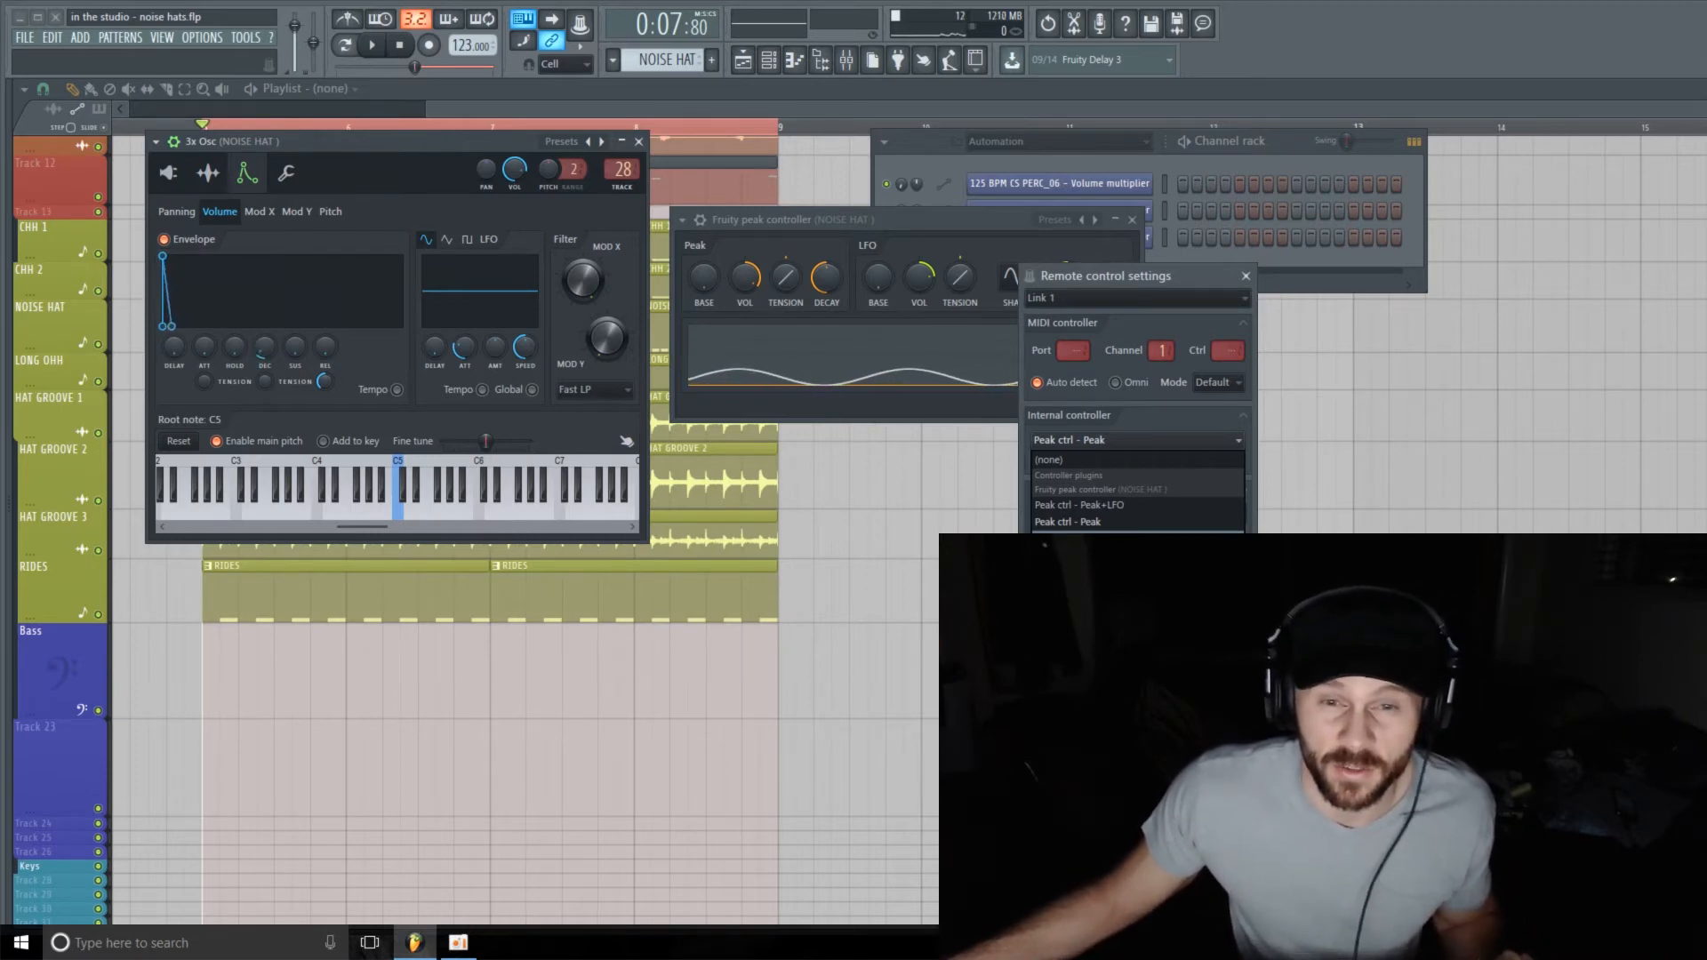
click(1089, 539)
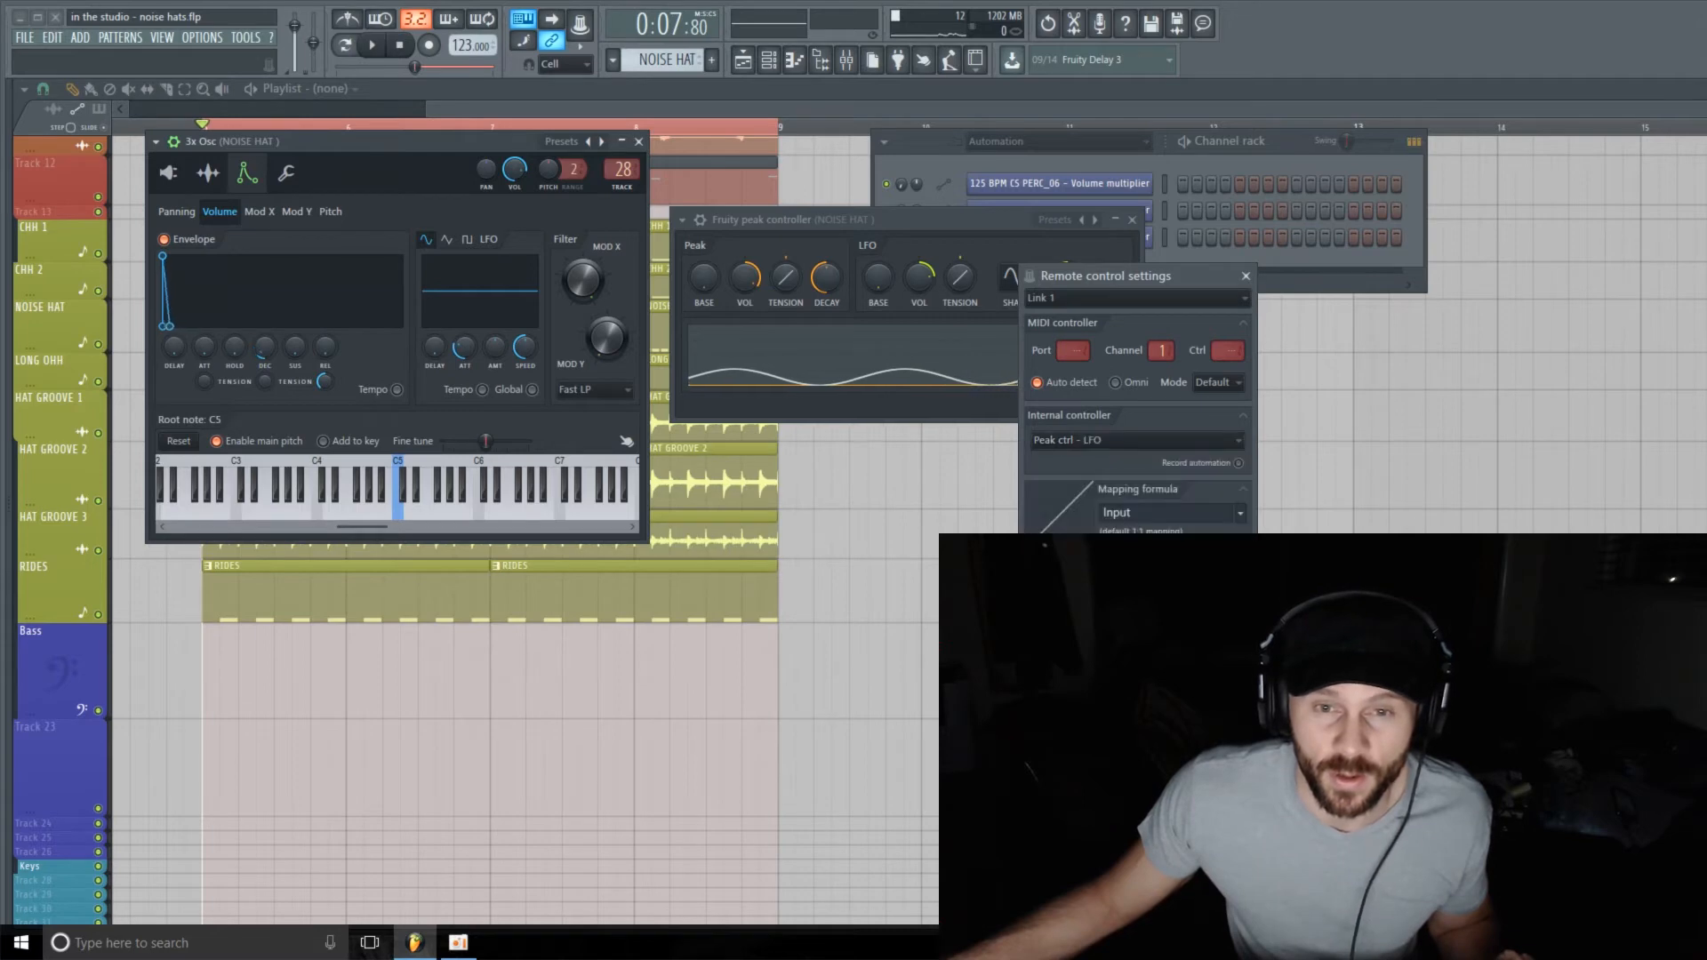
click(1216, 607)
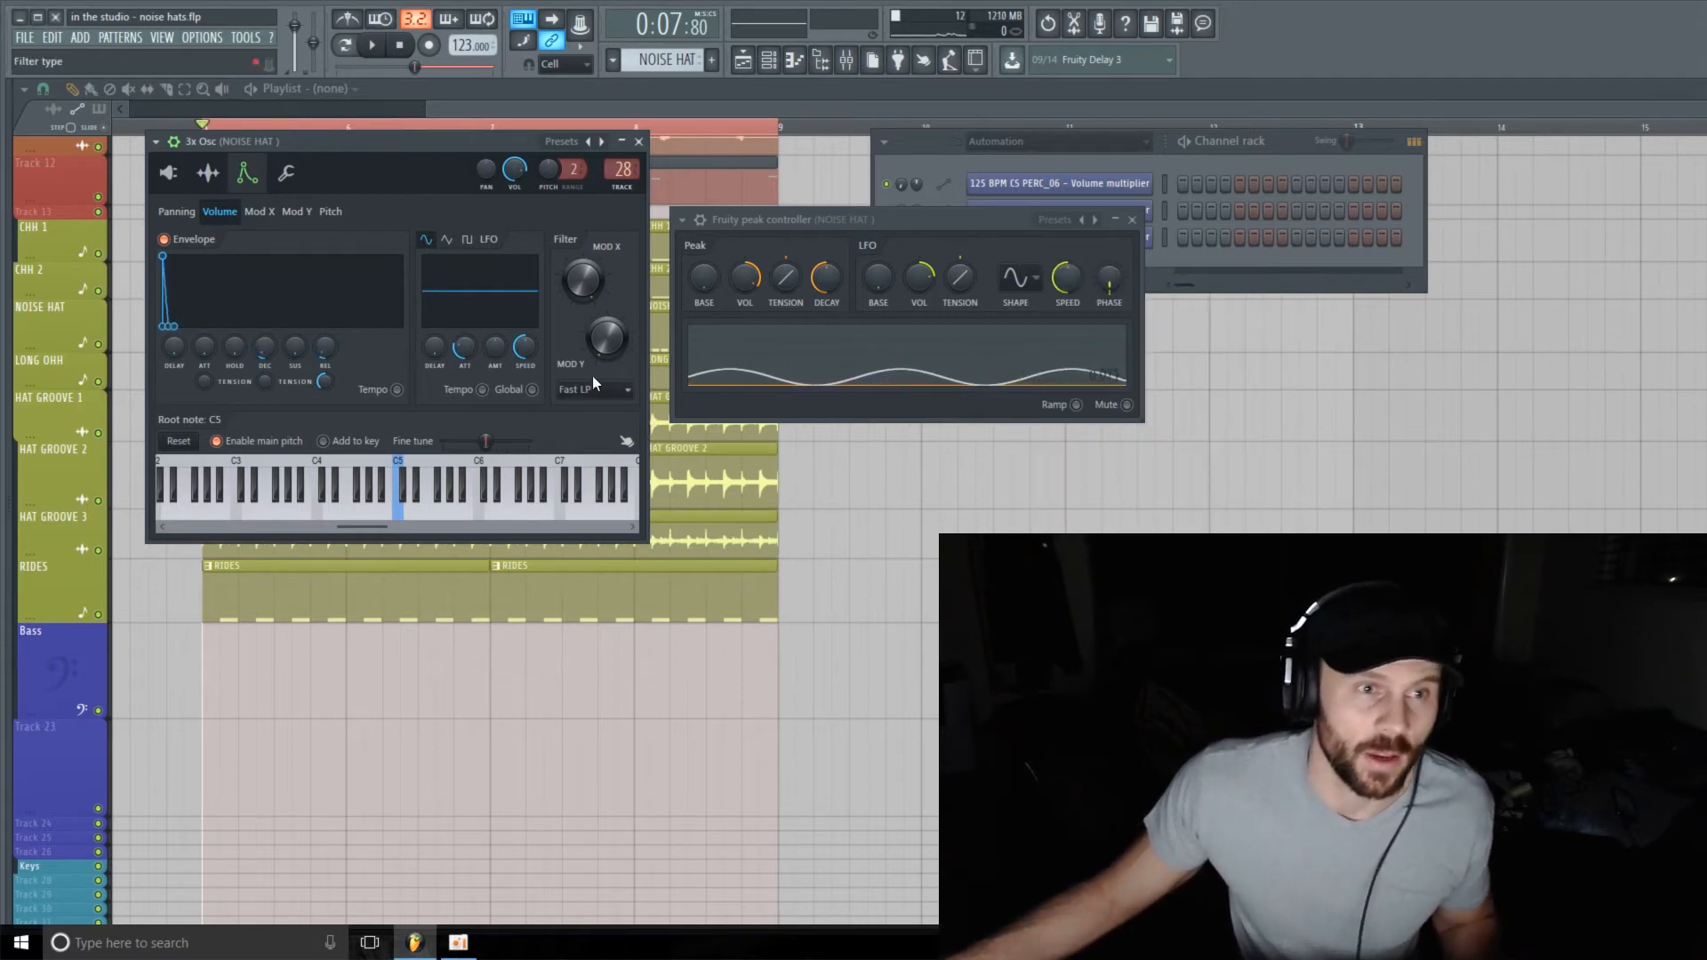
- Return the peak controller's LFO volume to zero and set its LFO base to about 12% while playing the loop
drag(917, 225, 829, 190)
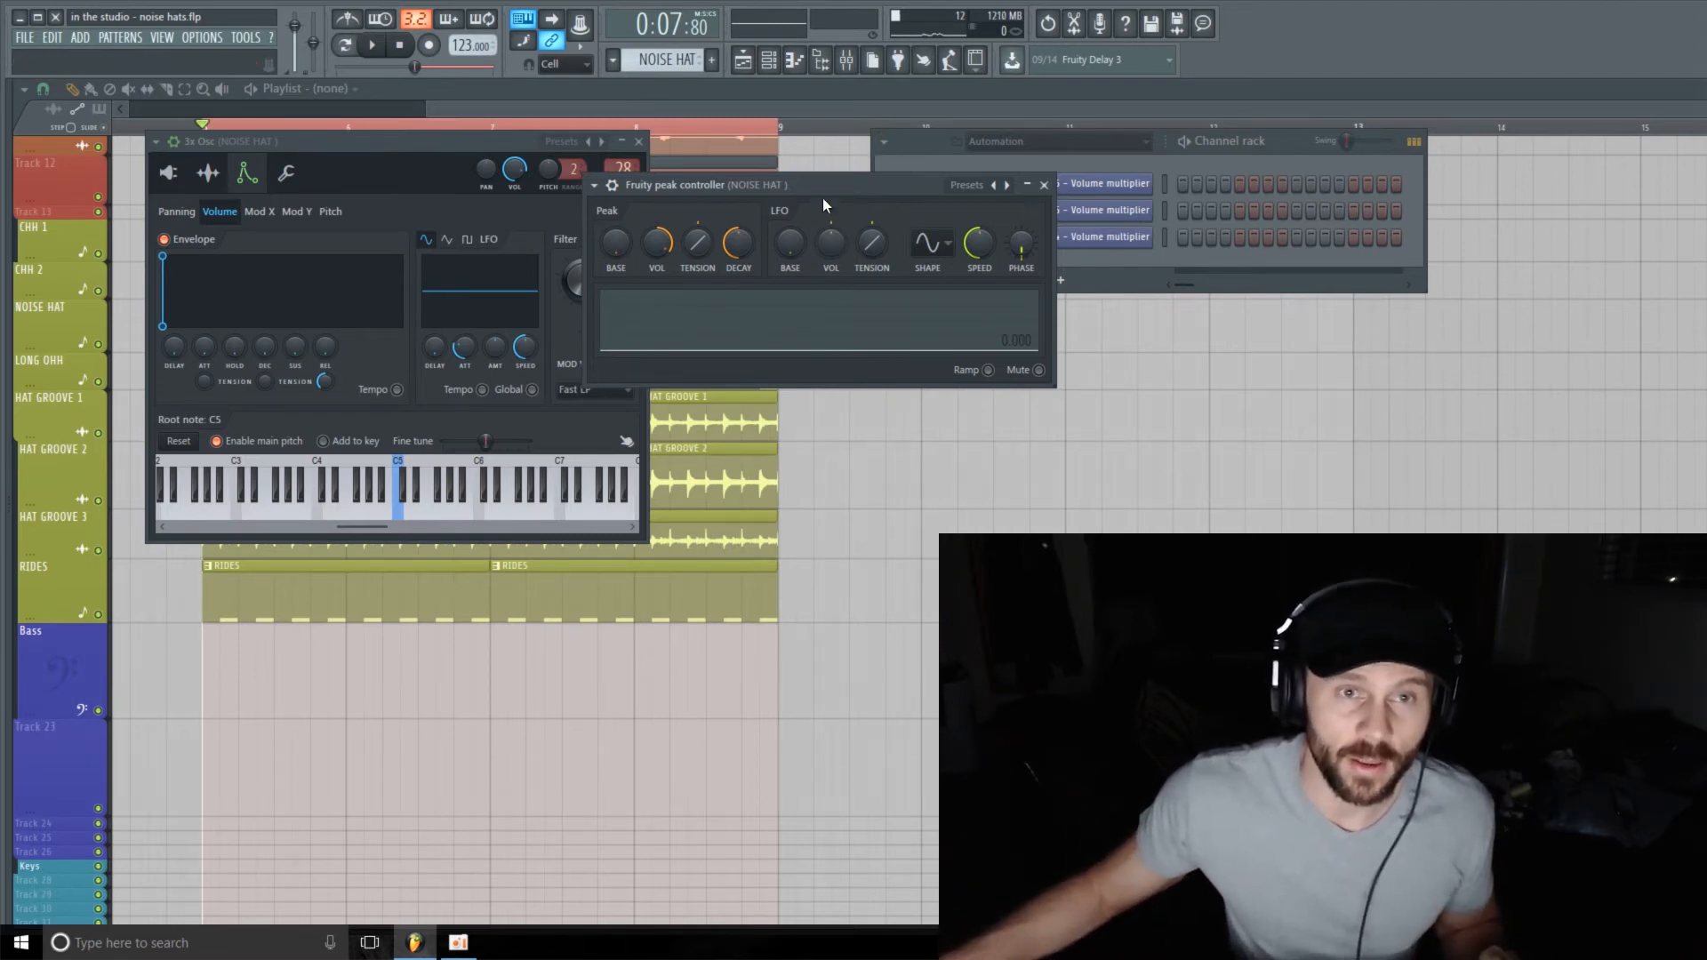
drag(827, 195, 906, 177)
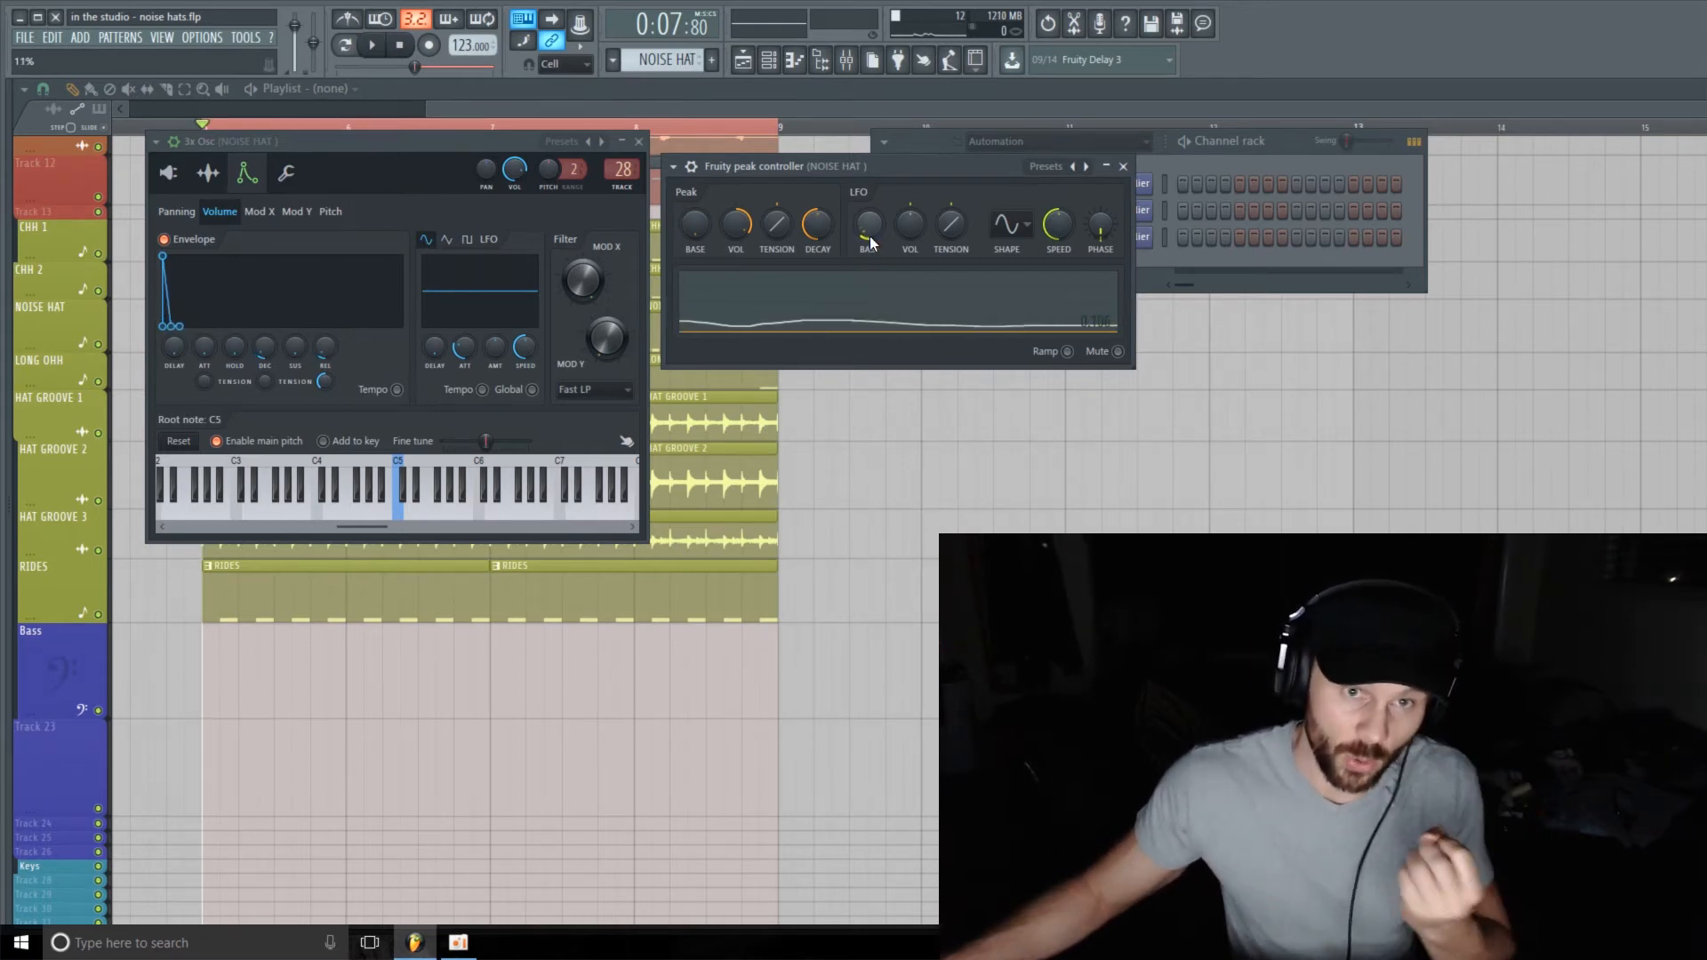
key(space)
mouse_move(869, 235)
mouse_down()
mouse_move(869, 195)
mouse_move(871, 229)
mouse_up()
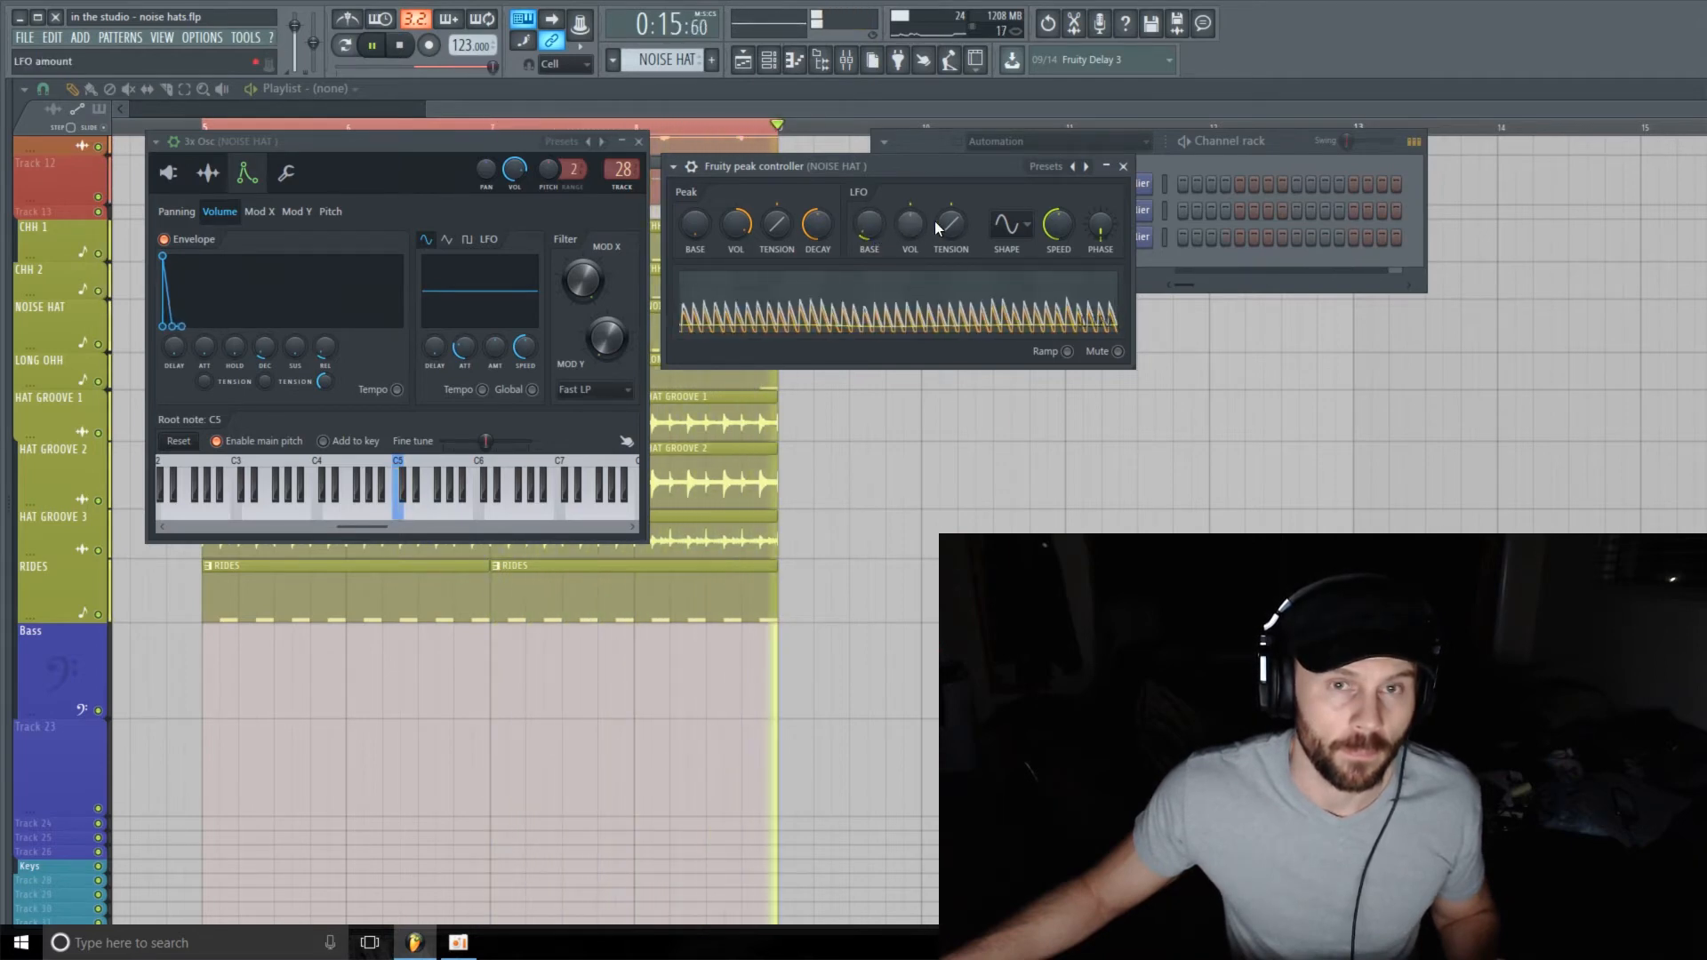
key(space)
- Change the peak controller's LFO shape to Saw
click(1021, 227)
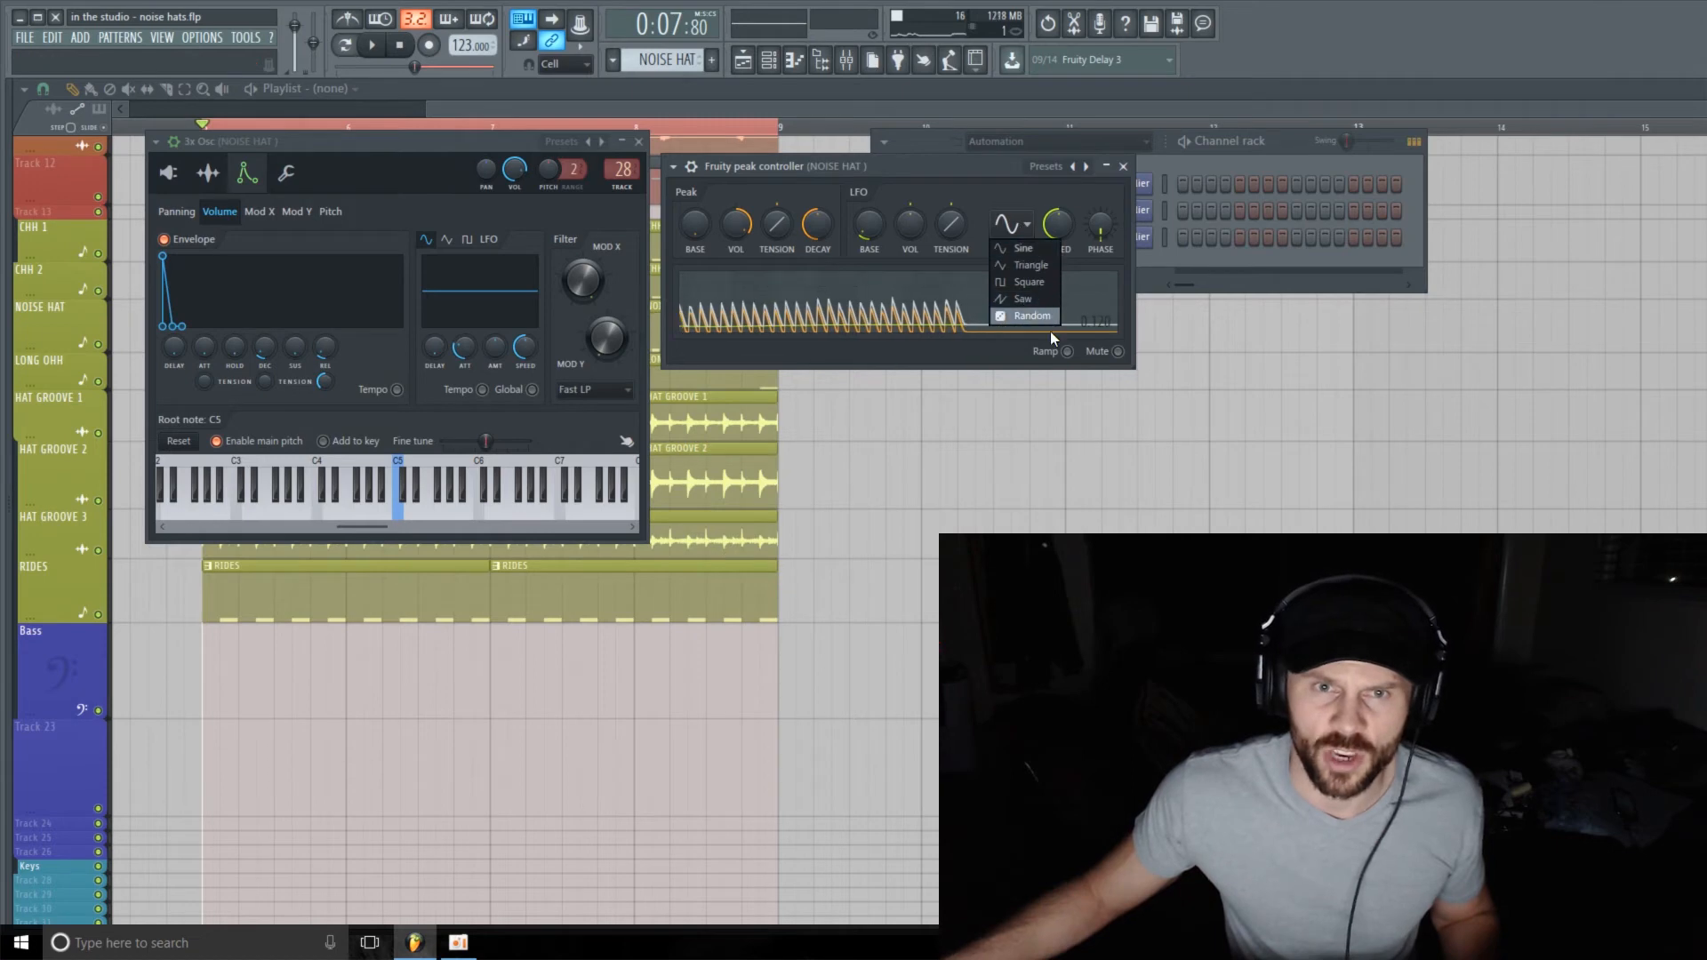
click(1045, 302)
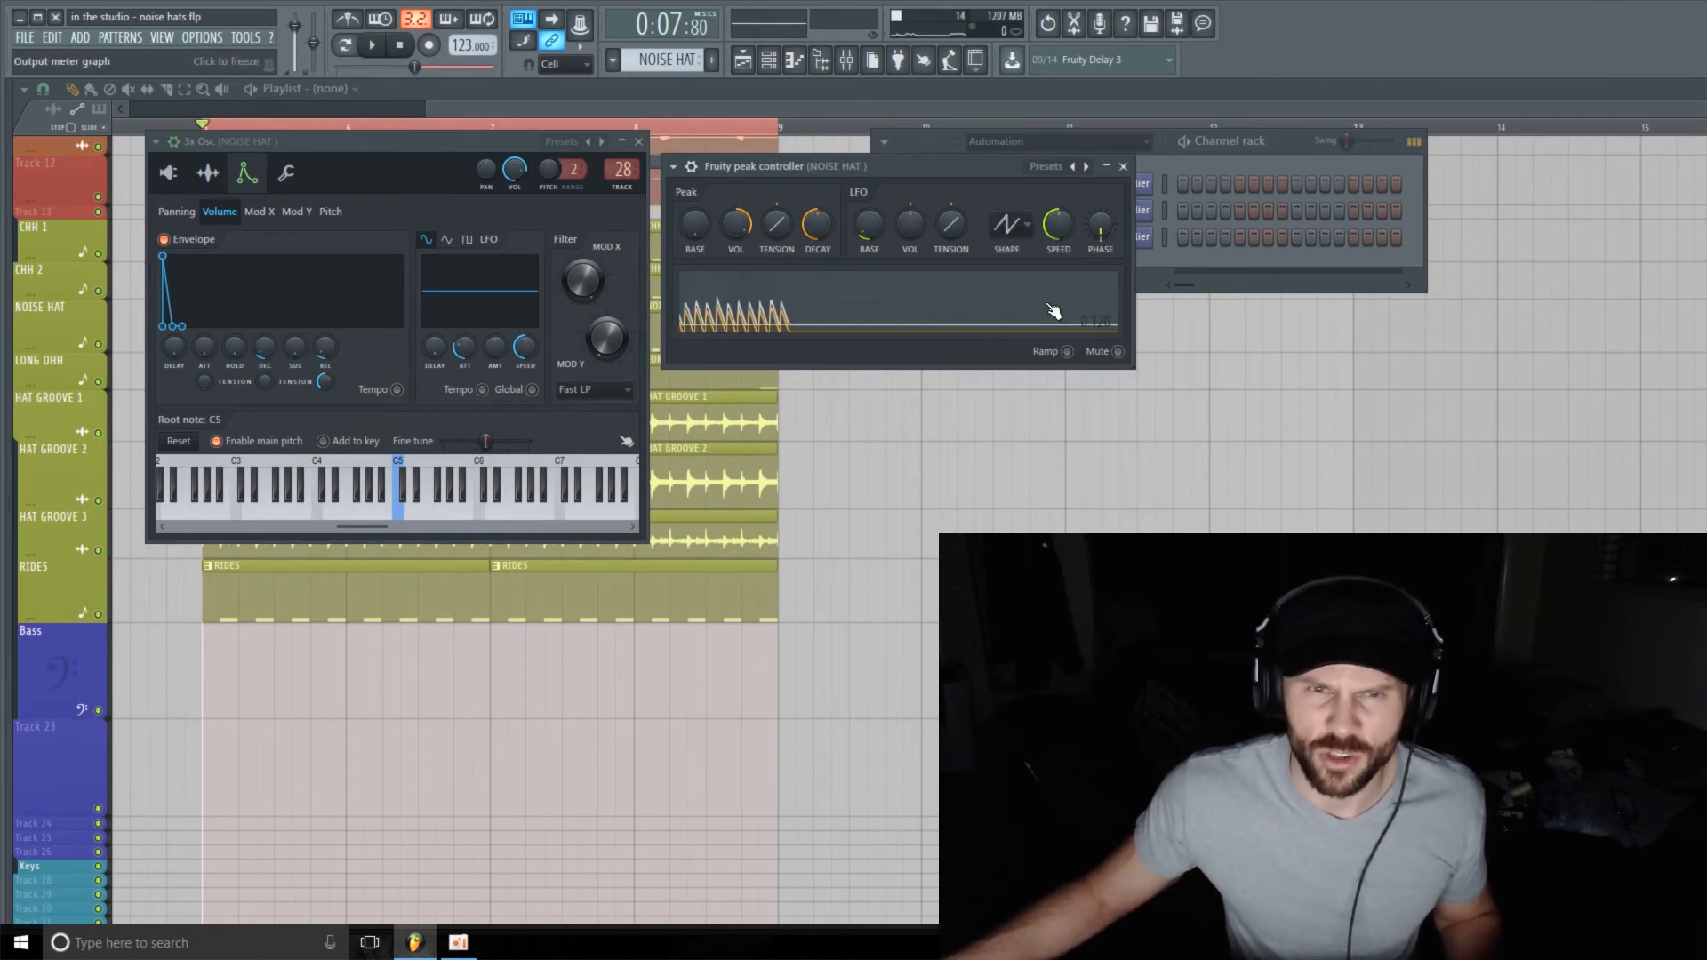
click(1023, 228)
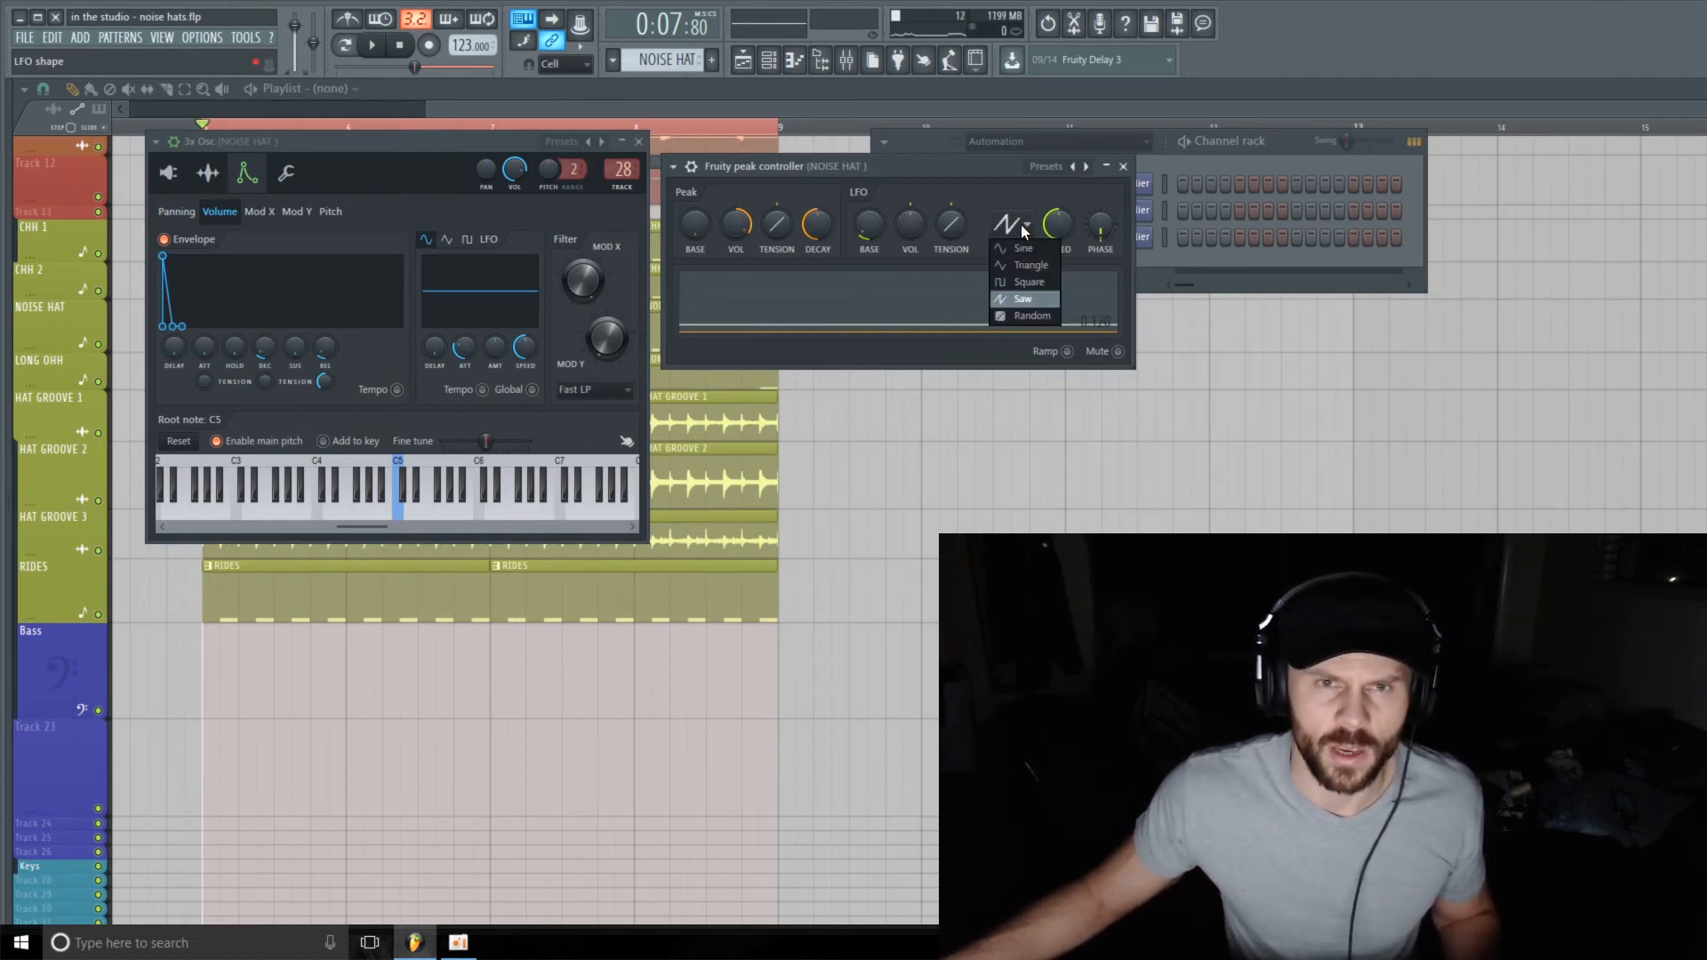
click(1017, 194)
- Play the loop with the saw LFO and reset the peak controller's LFO volume
key(space)
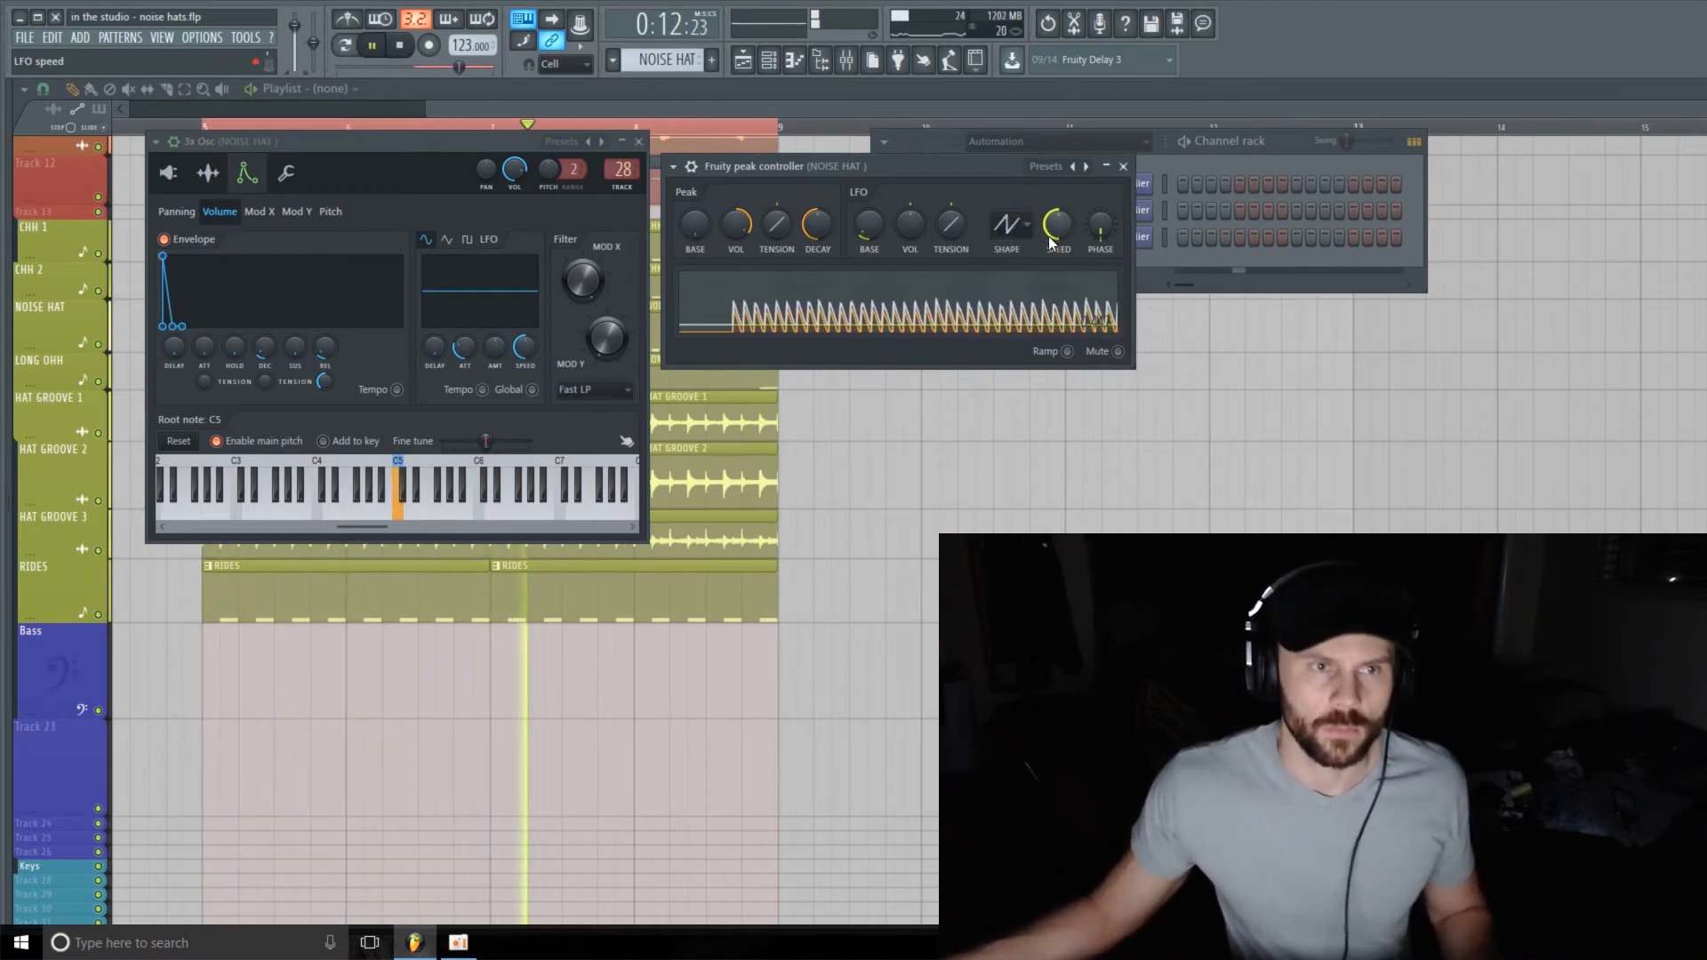
right_click(923, 224)
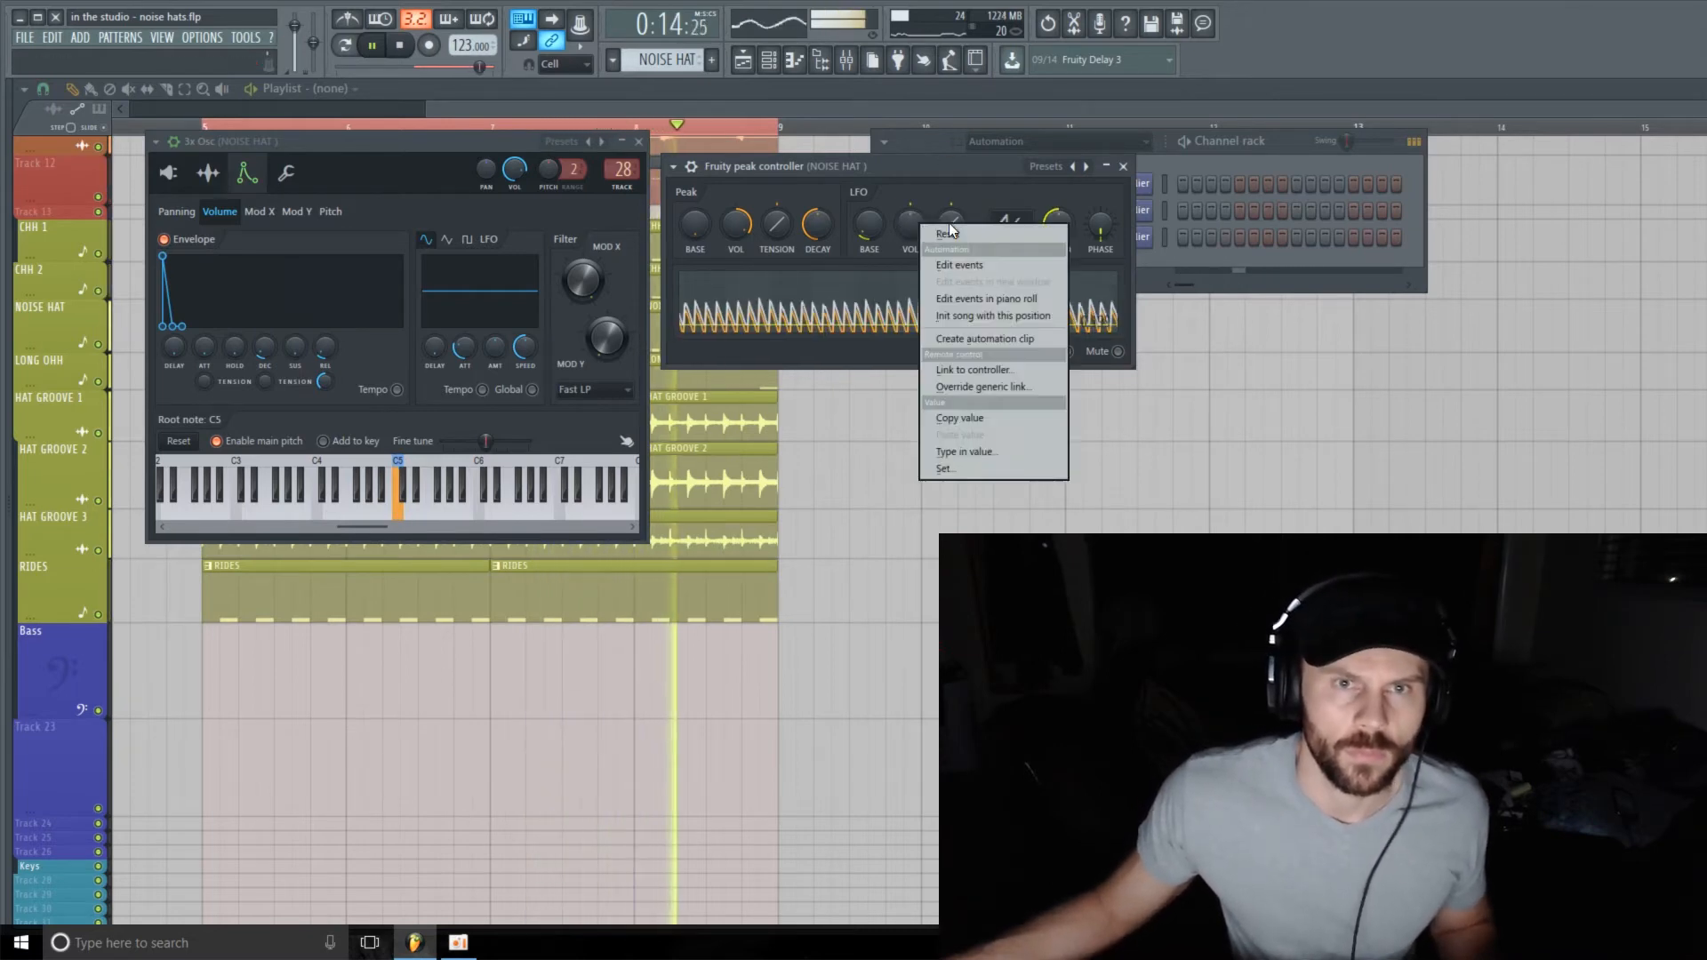
click(975, 237)
key(space)
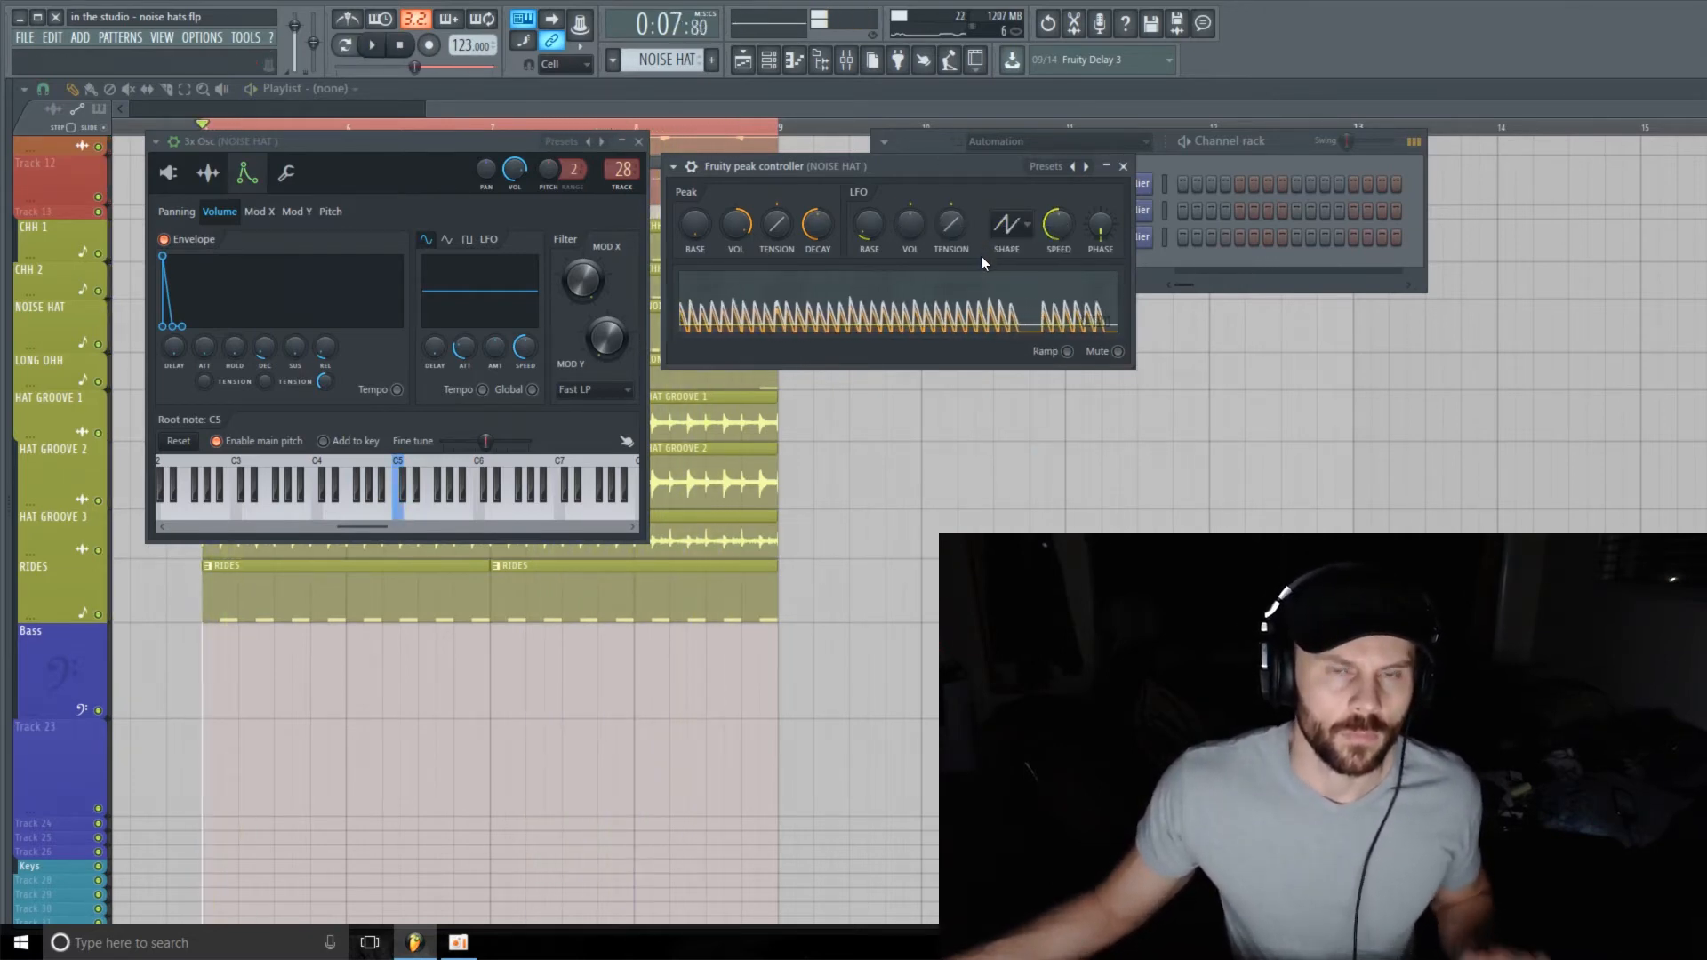
- Add a second Fruity Peak Controller in slot 3 of the NOISE HAT mixer track and place its window below the first one
key(F9)
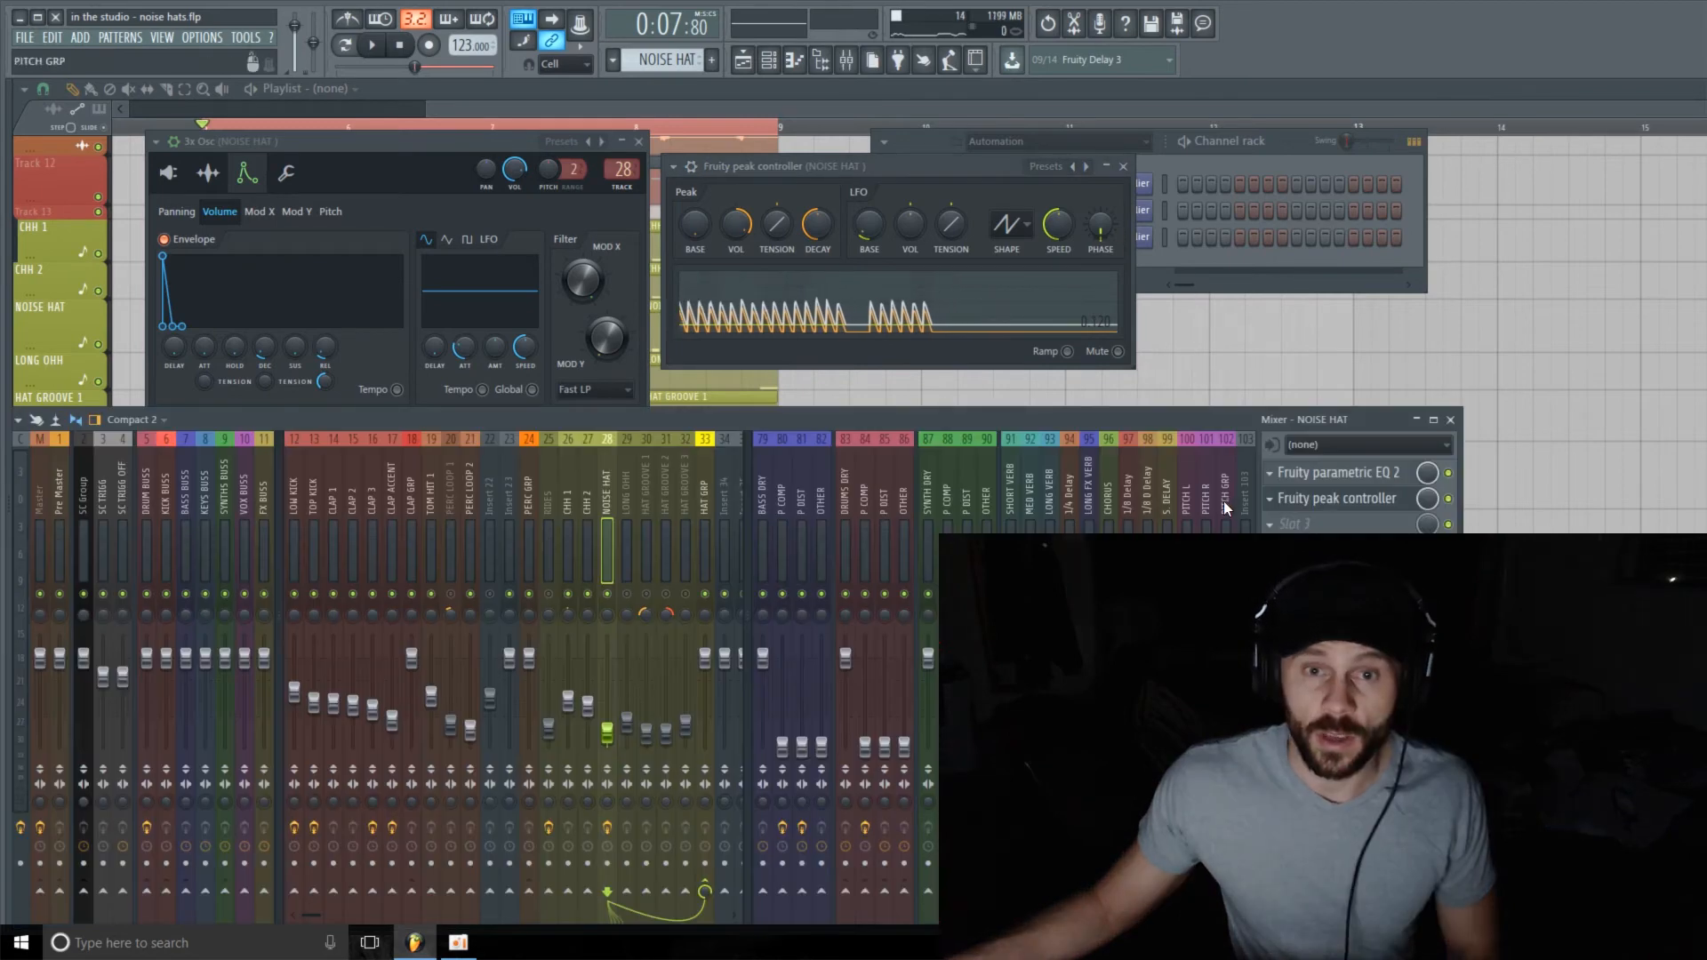
click(1290, 523)
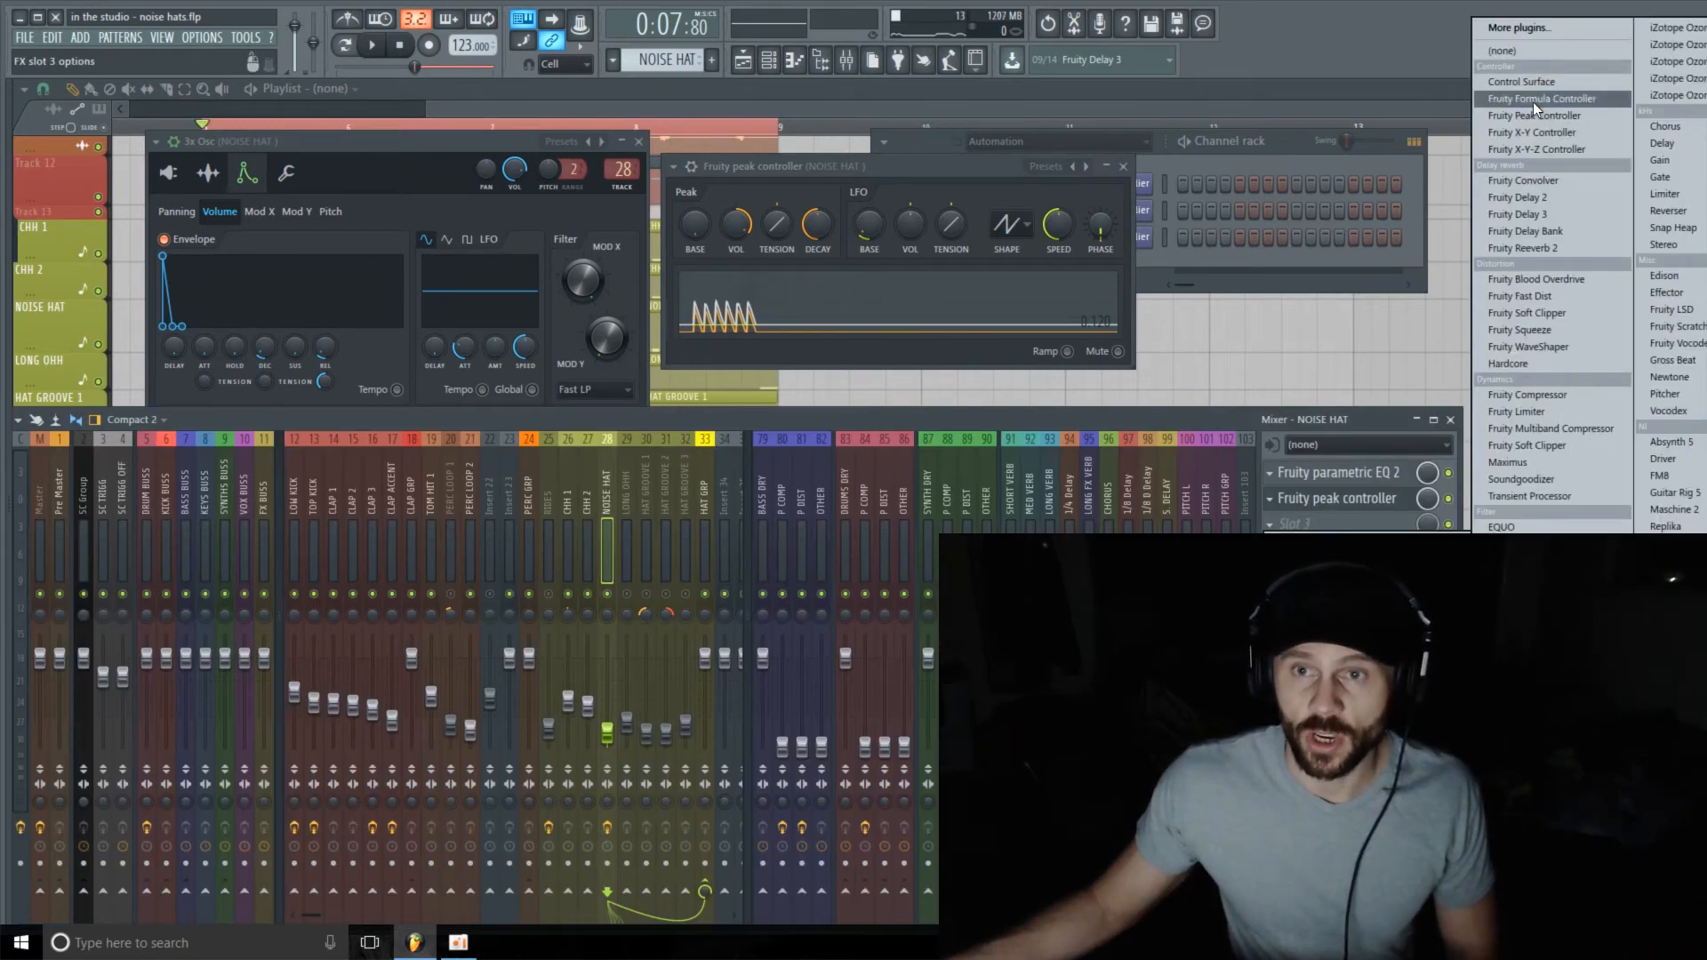
click(1560, 118)
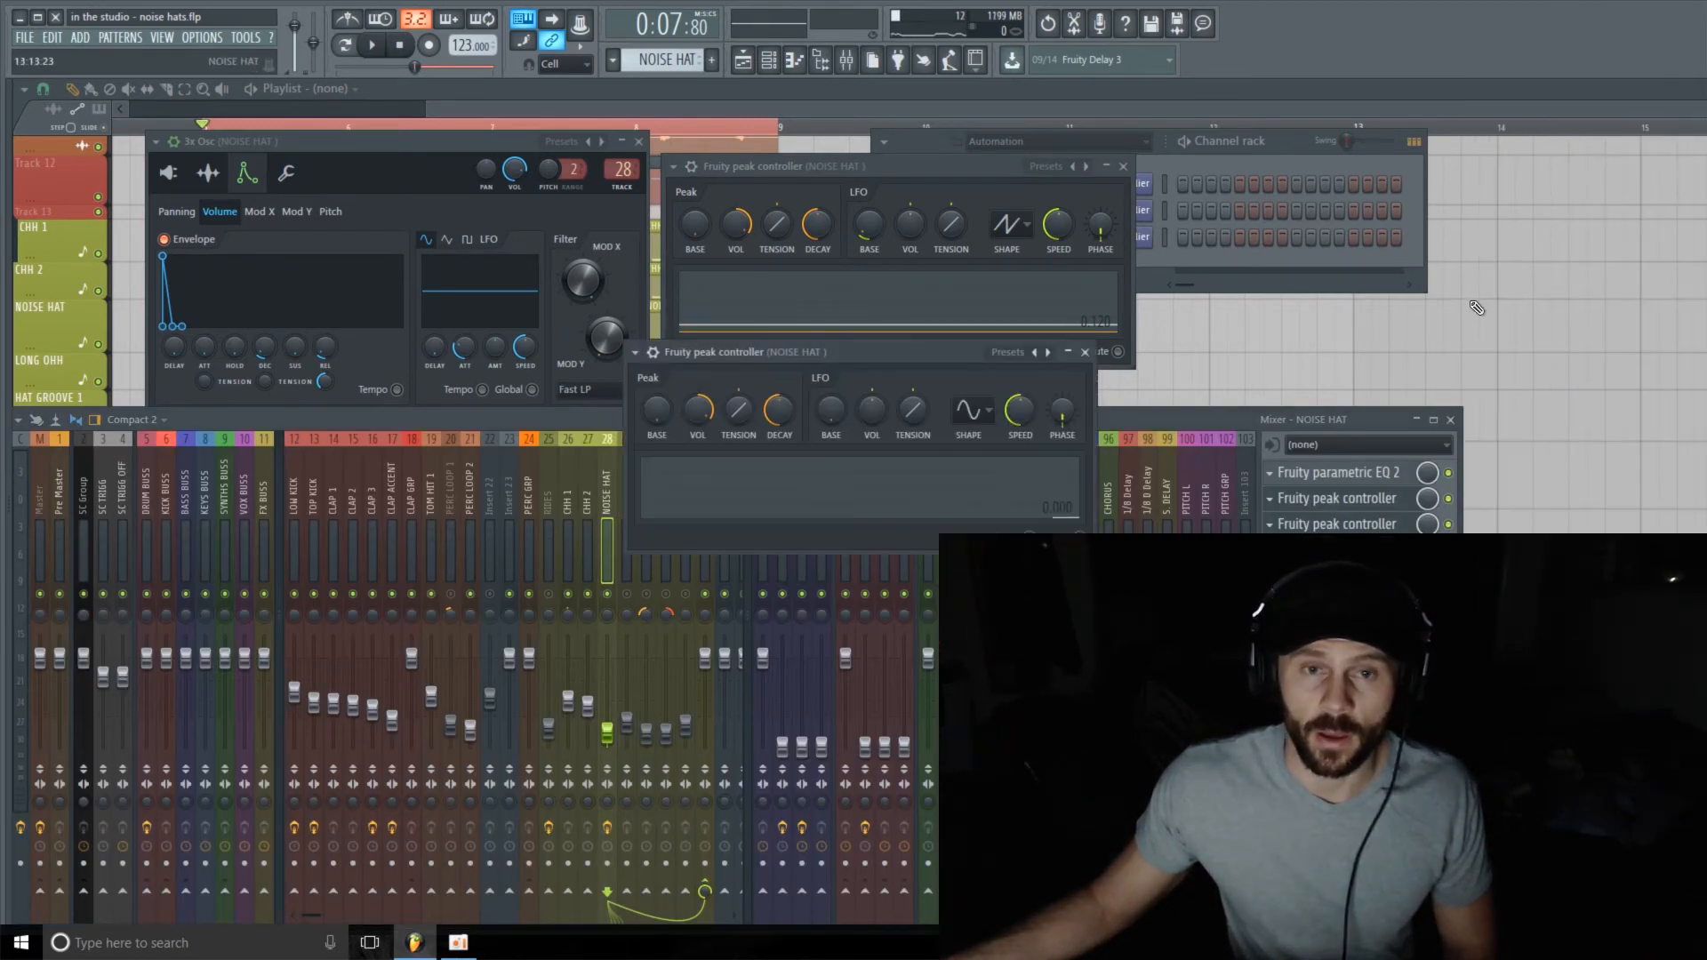
click(1450, 420)
drag(961, 365, 990, 404)
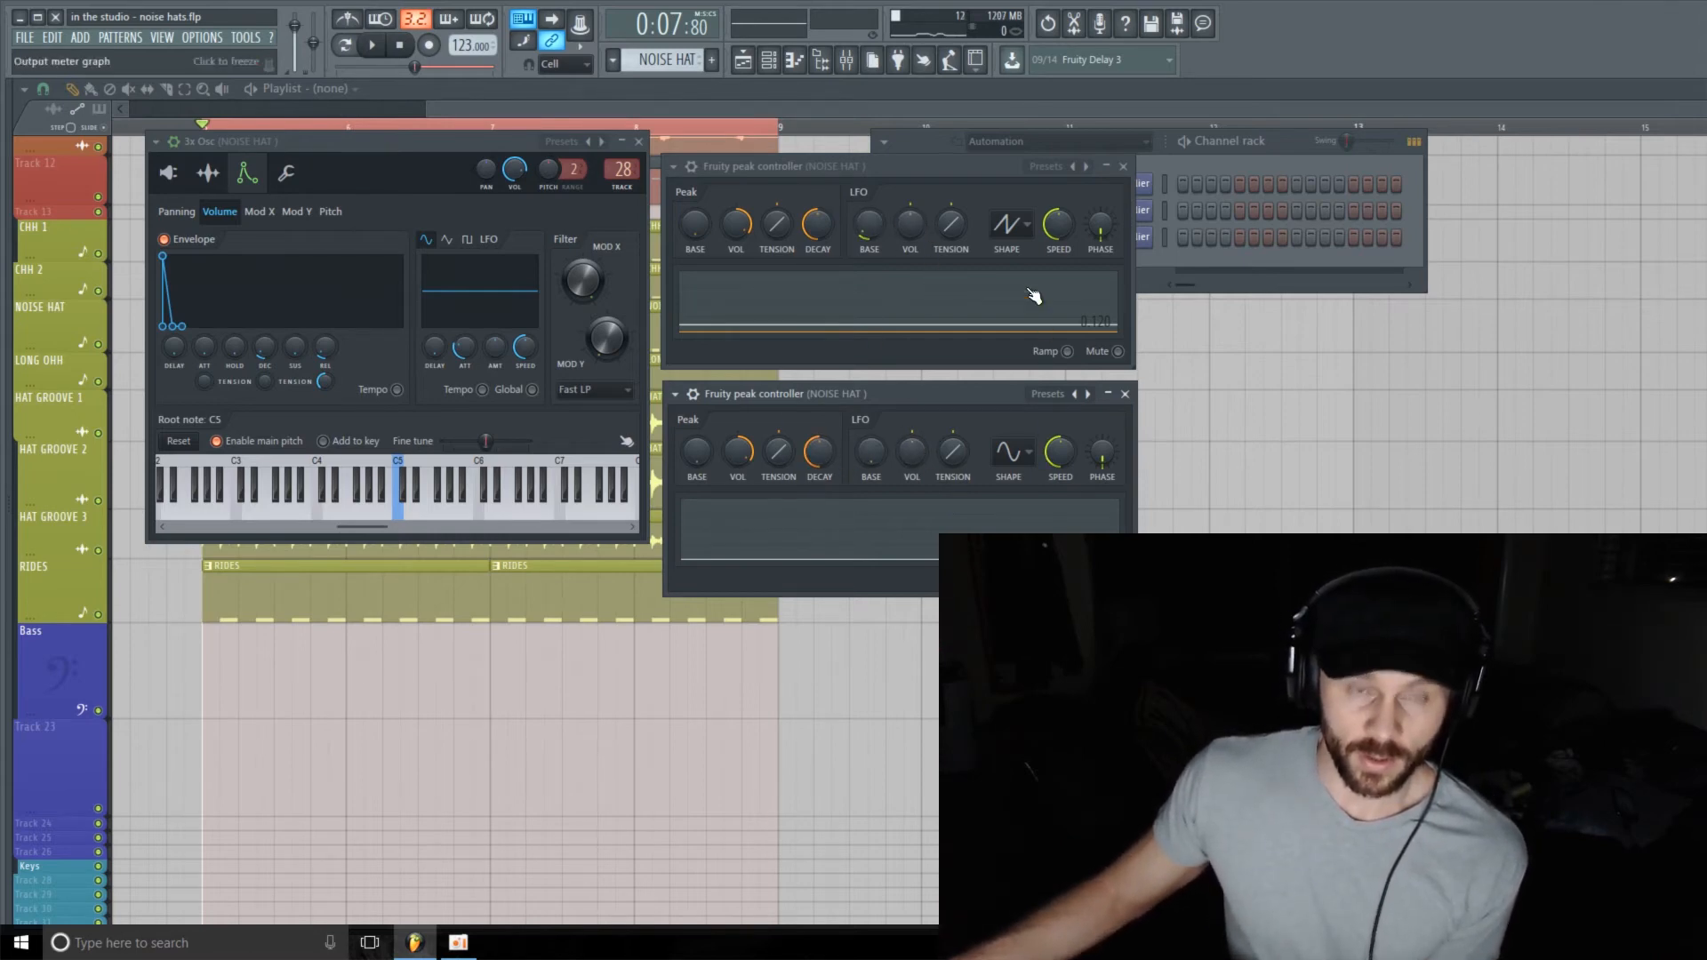
- Link the first peak controller's LFO volume to the second peak controller's Peak ctrl - LFO output
right_click(914, 229)
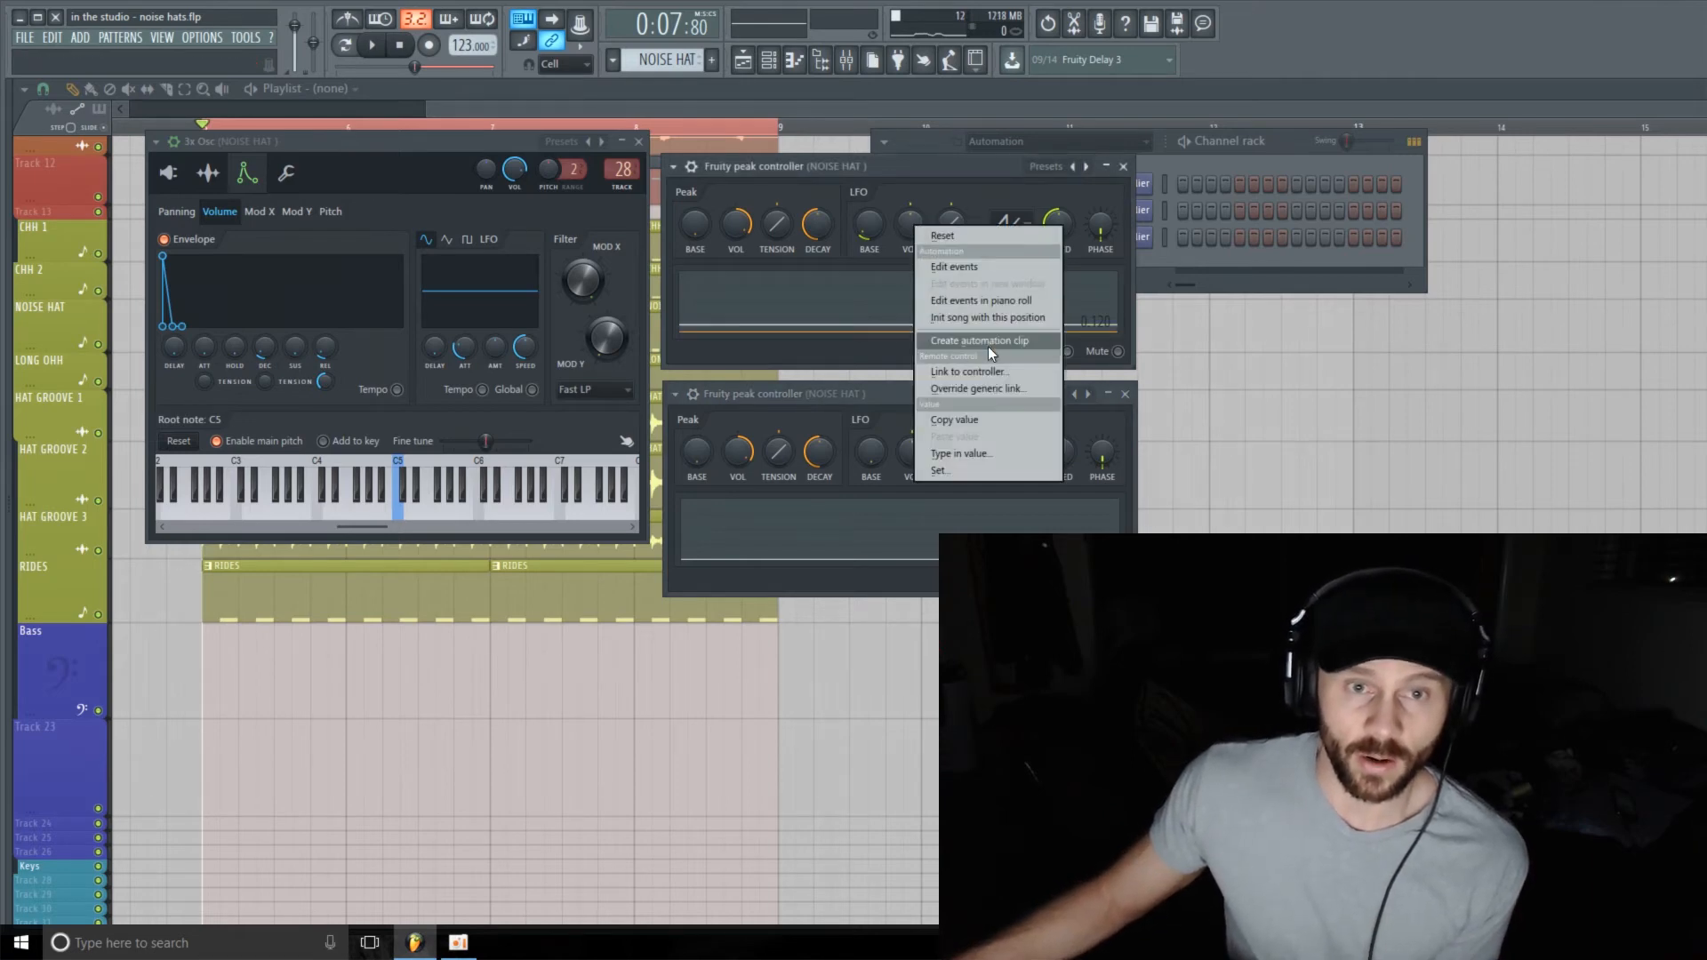
click(996, 369)
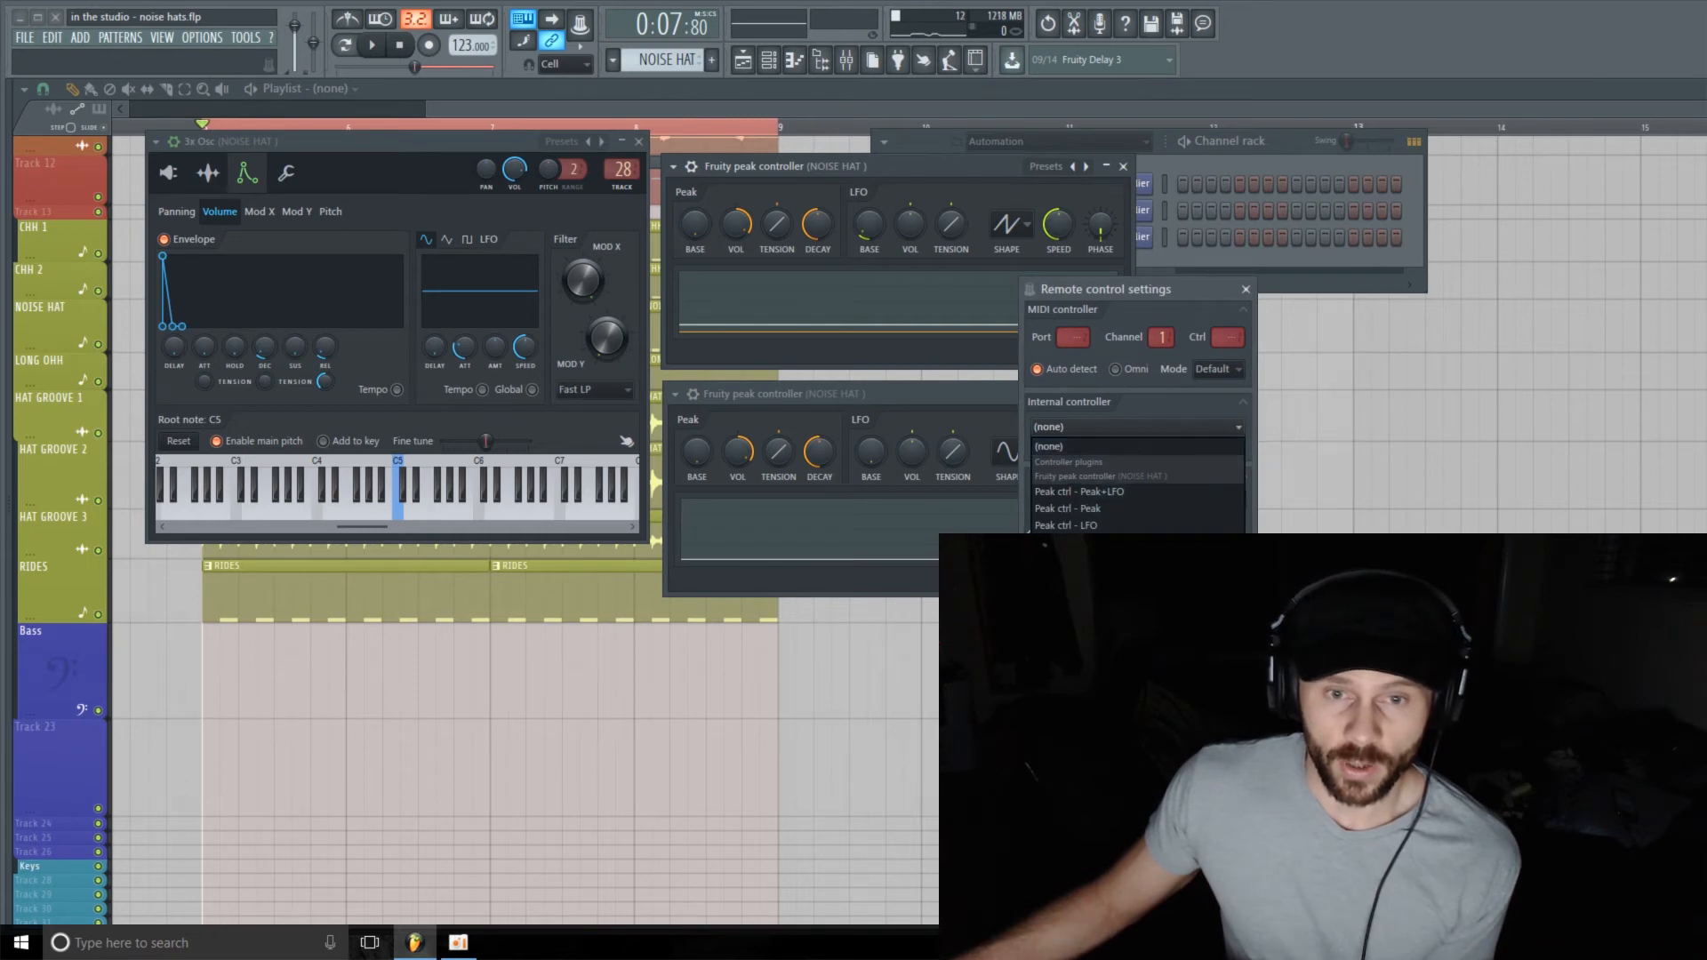
click(1066, 589)
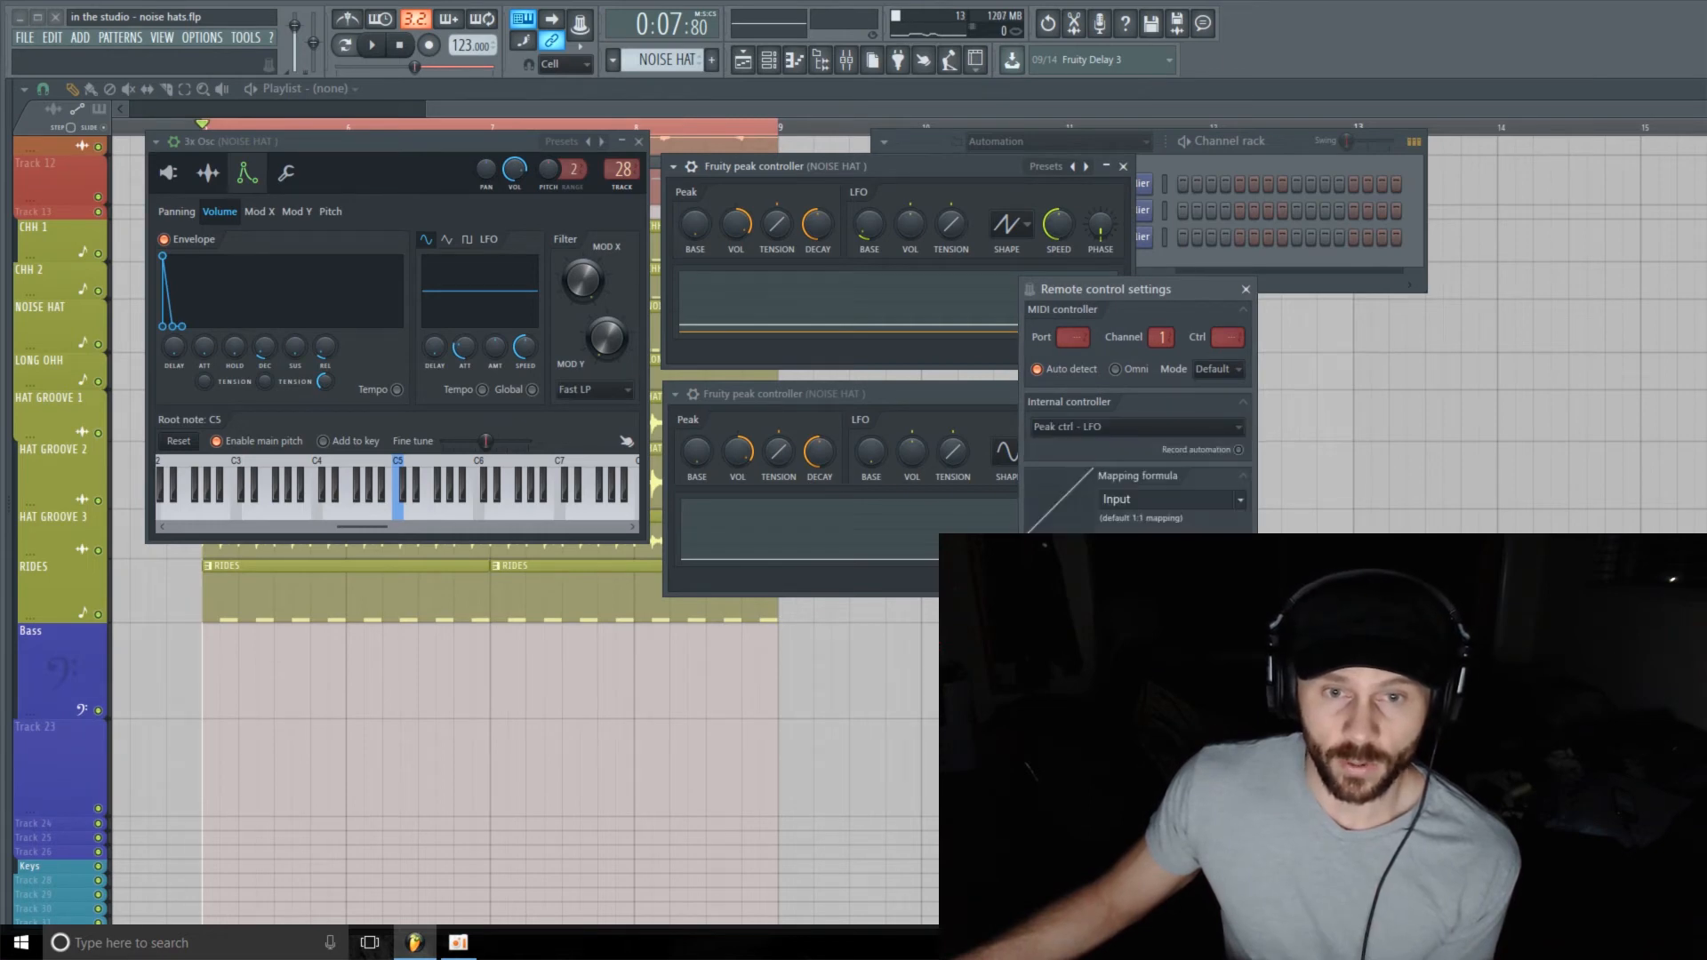
click(1210, 433)
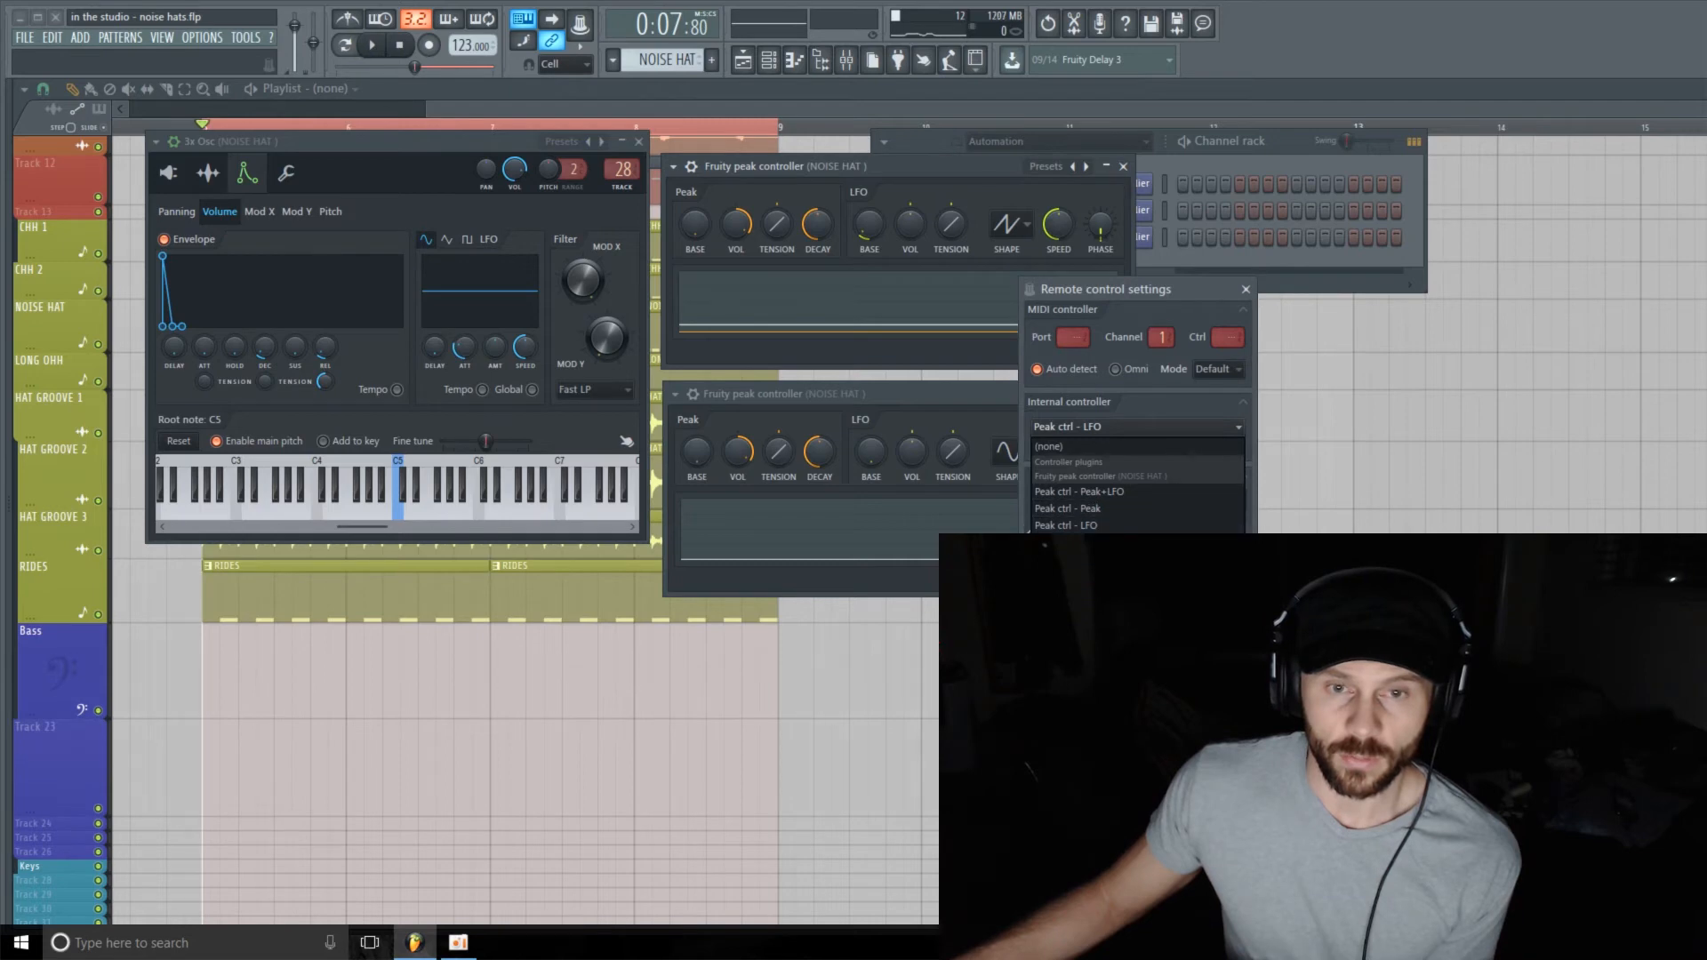
click(1067, 590)
click(1175, 594)
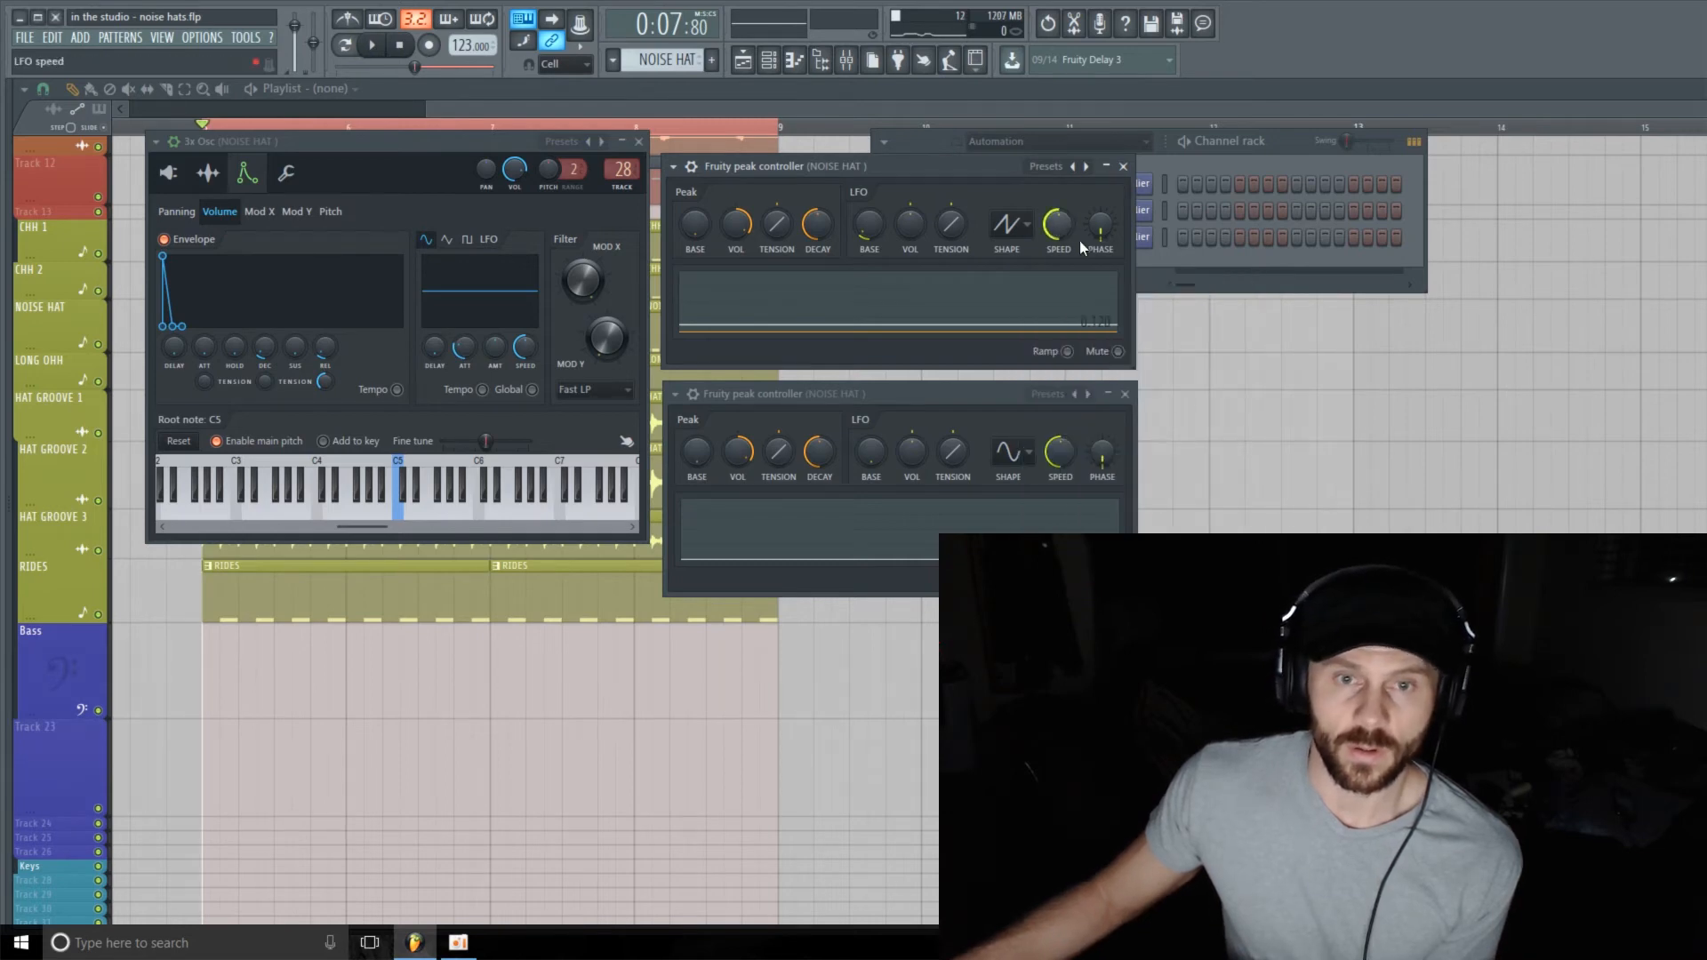
- Set the second peak controller's LFO base to about half, raise its LFO volume moderately, and play the loop
key(space)
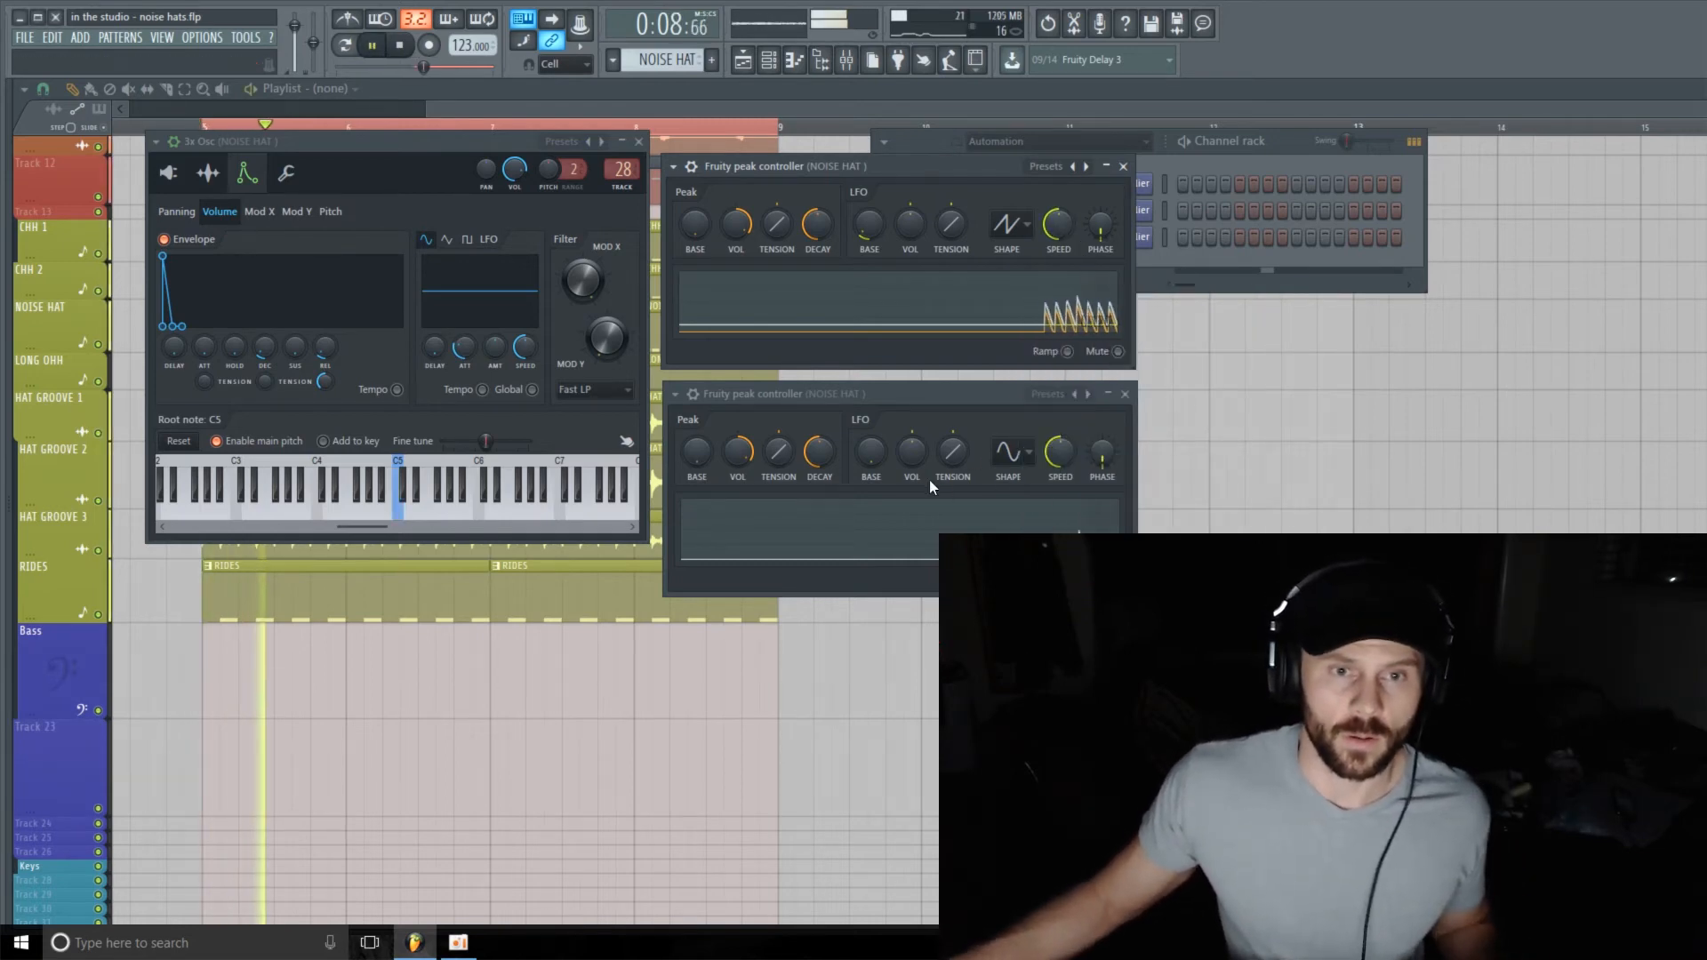
key(space)
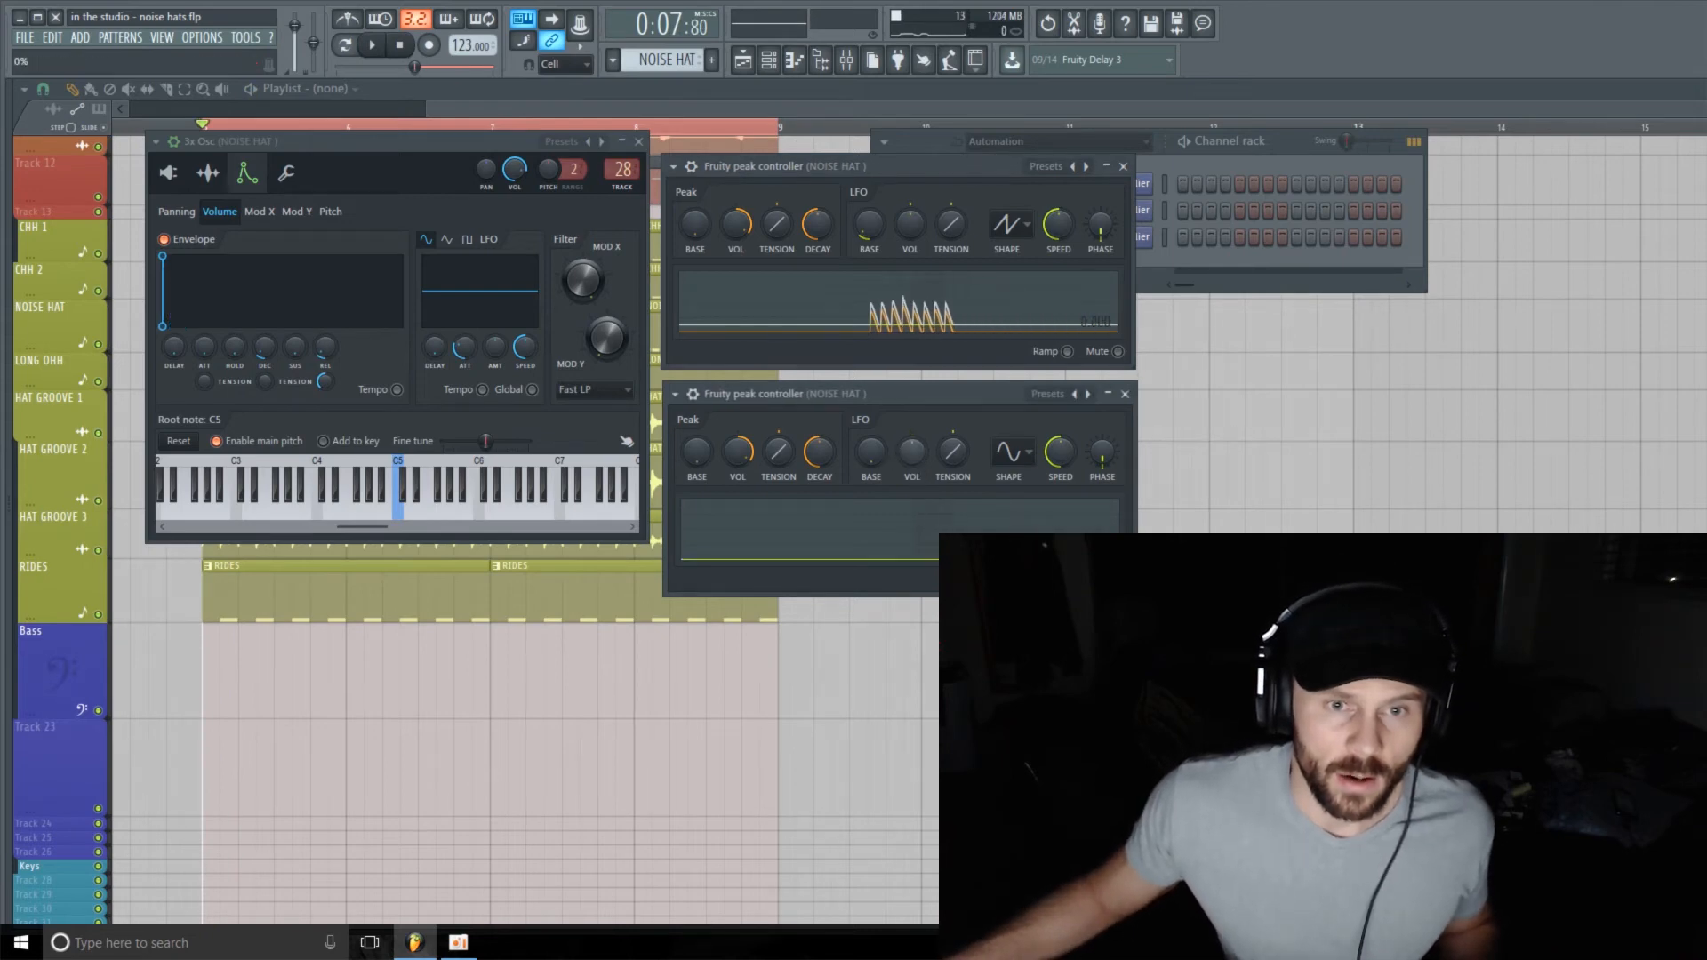
drag(912, 457, 912, 453)
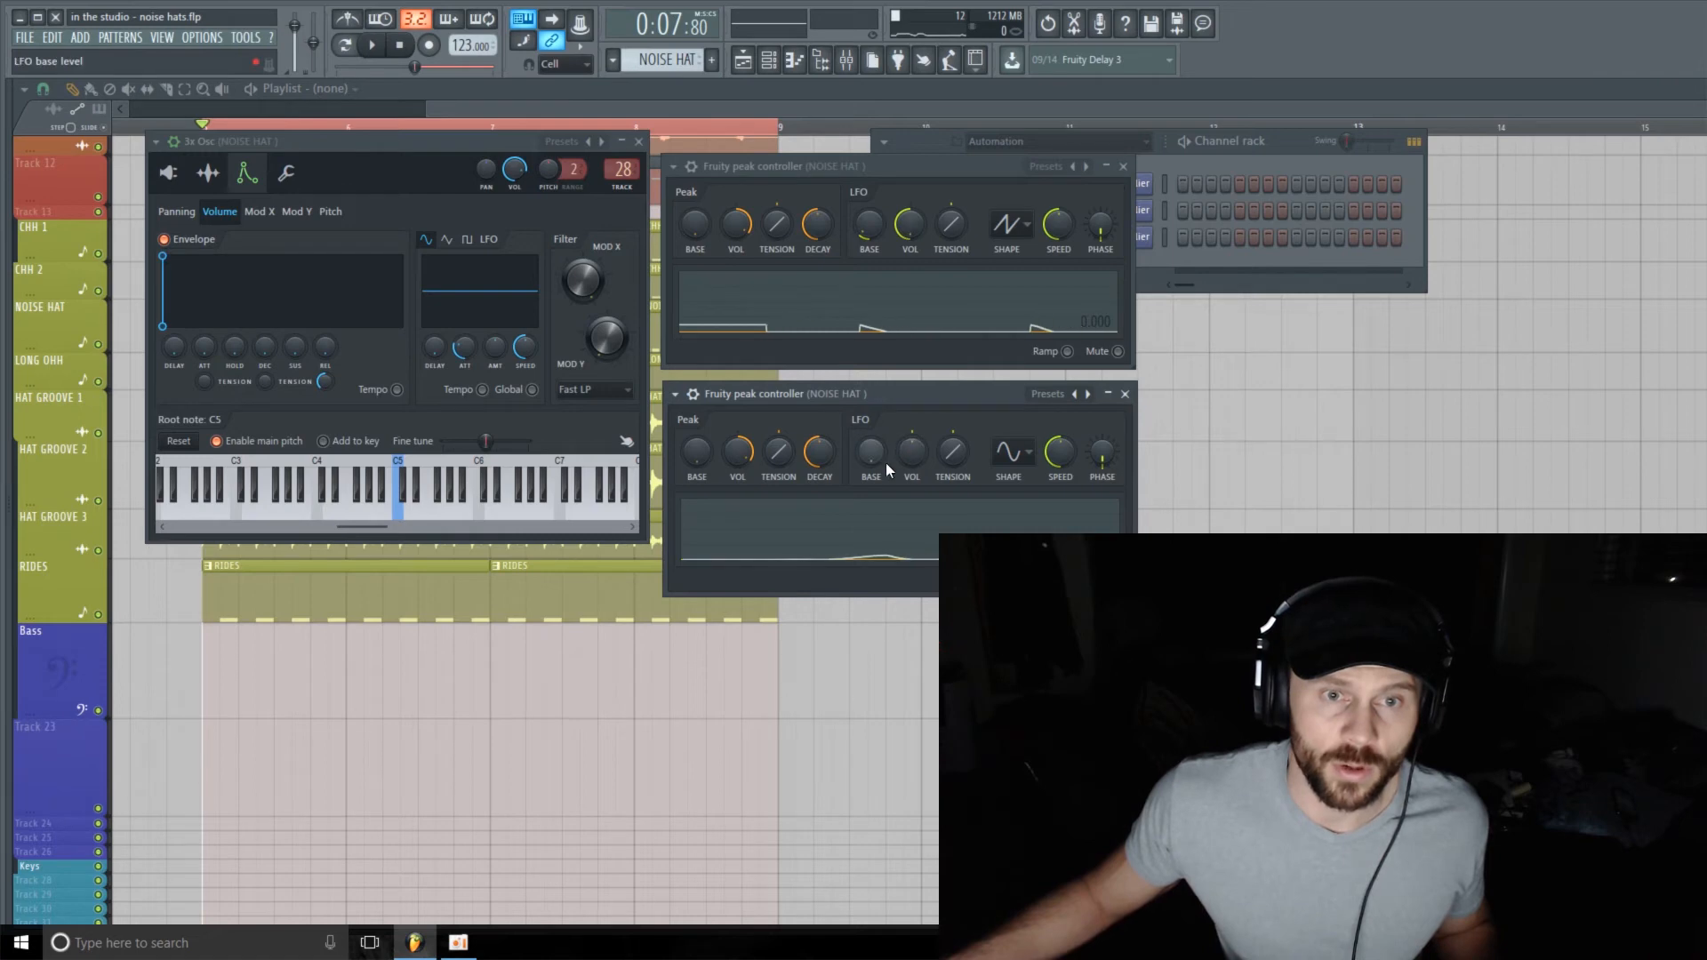
drag(870, 464, 870, 452)
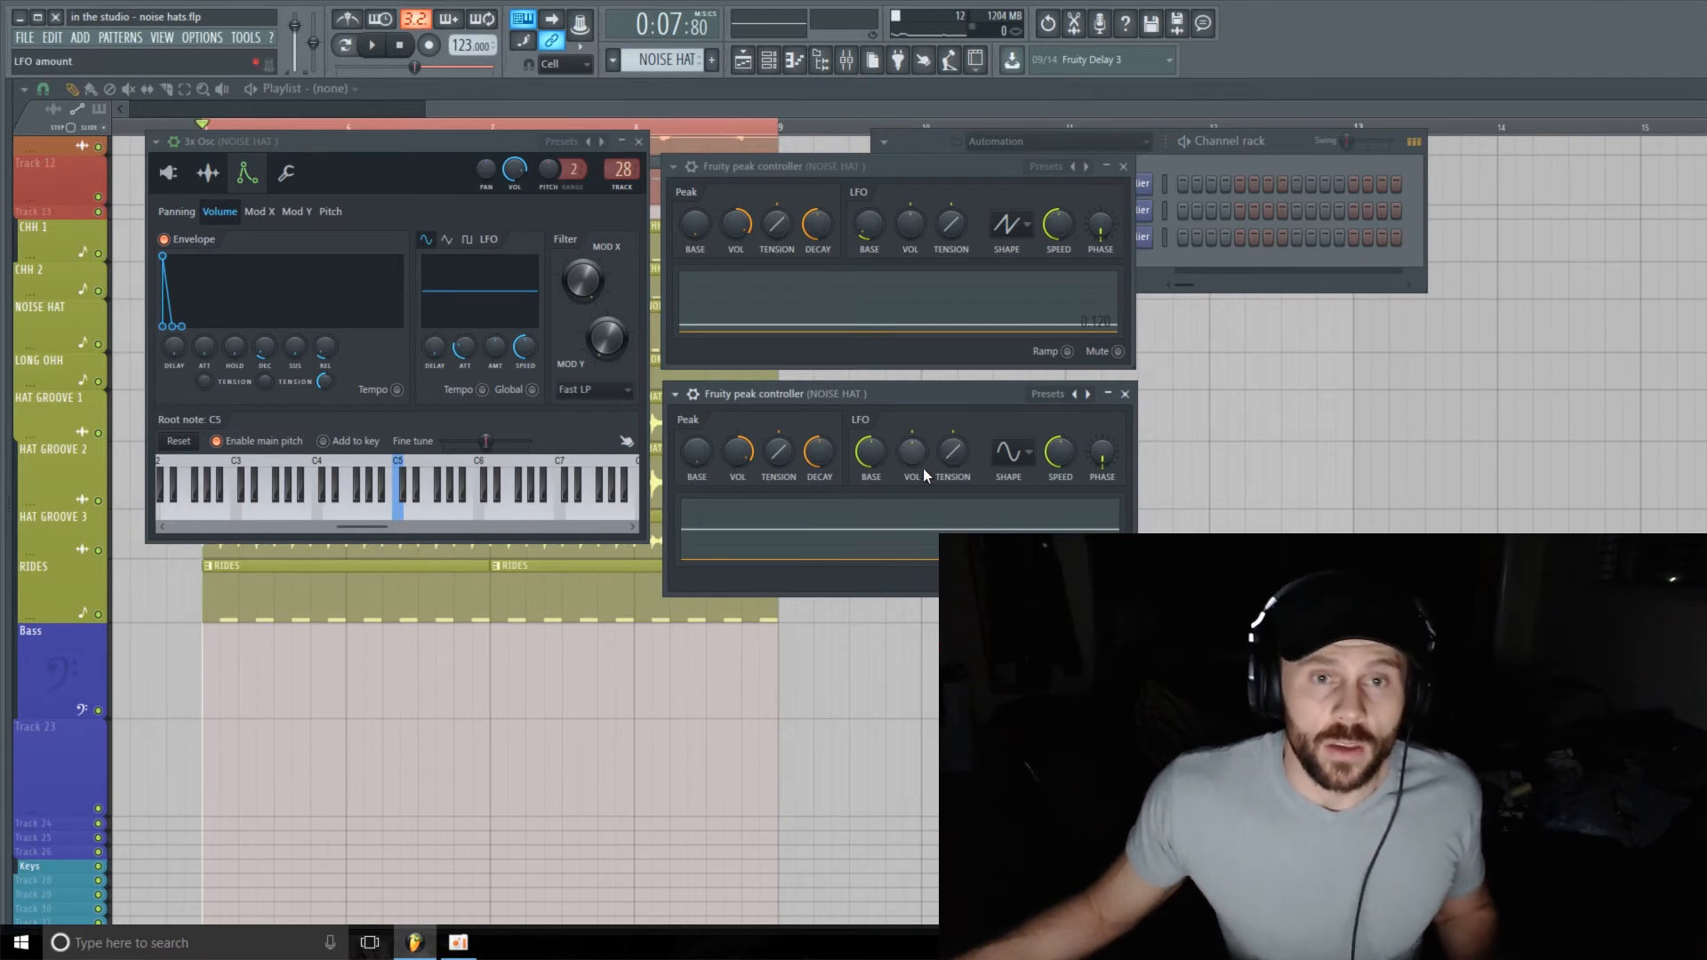
drag(935, 387, 933, 377)
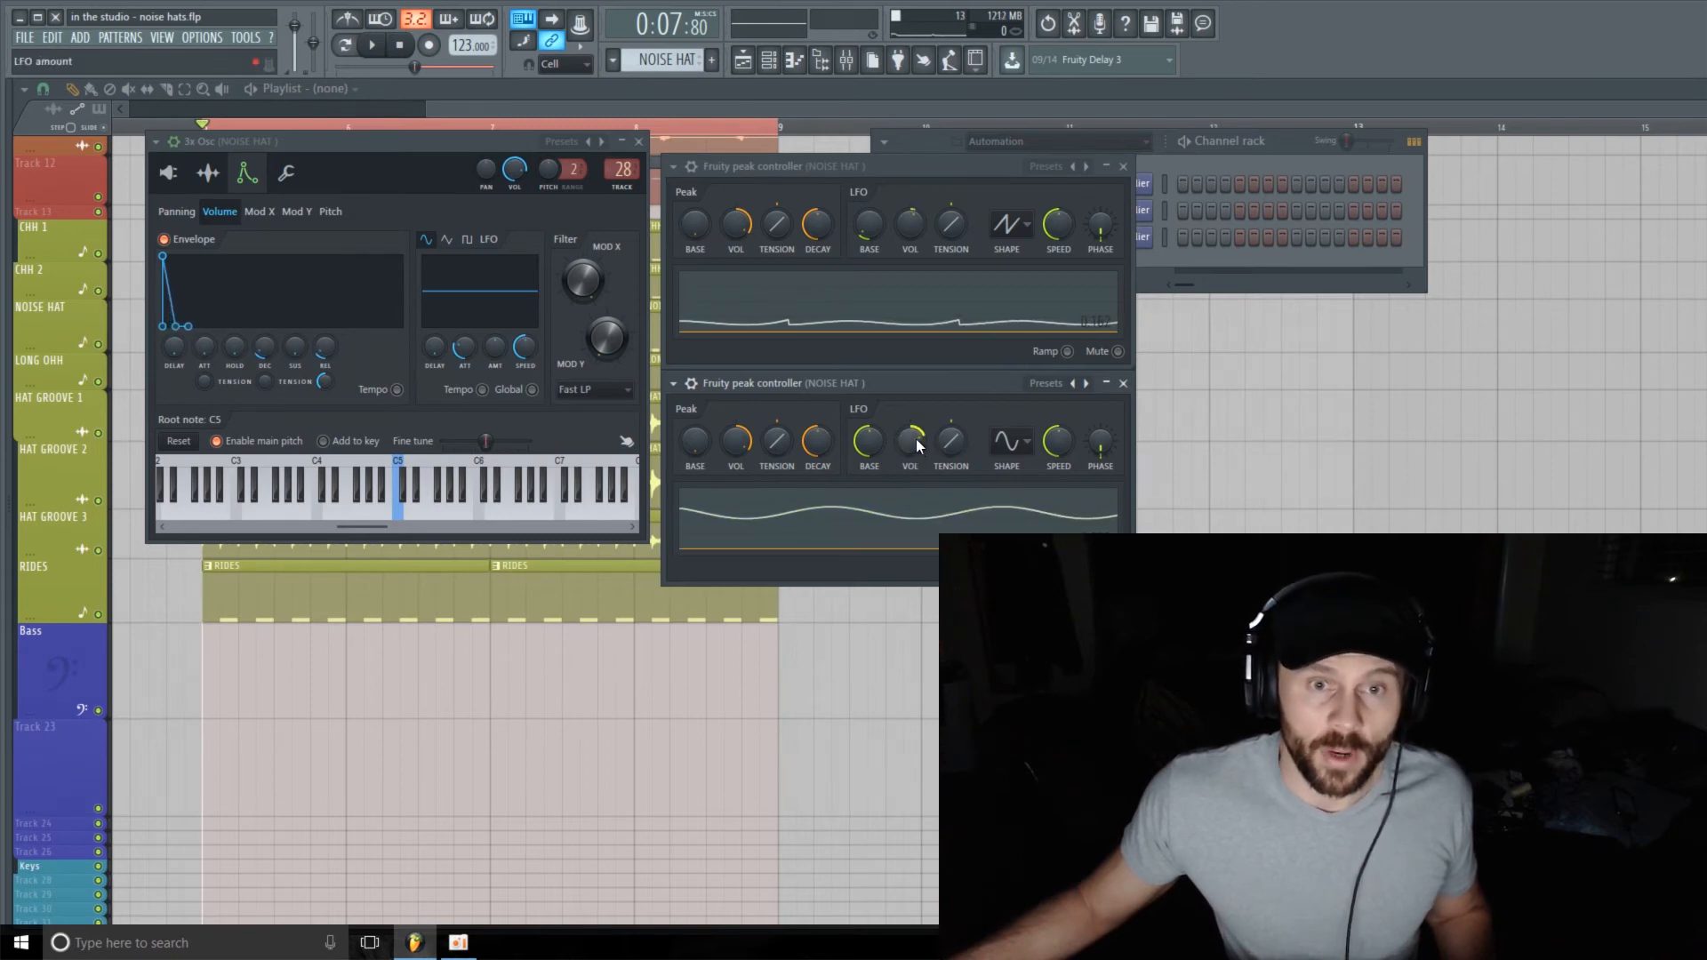
key(space)
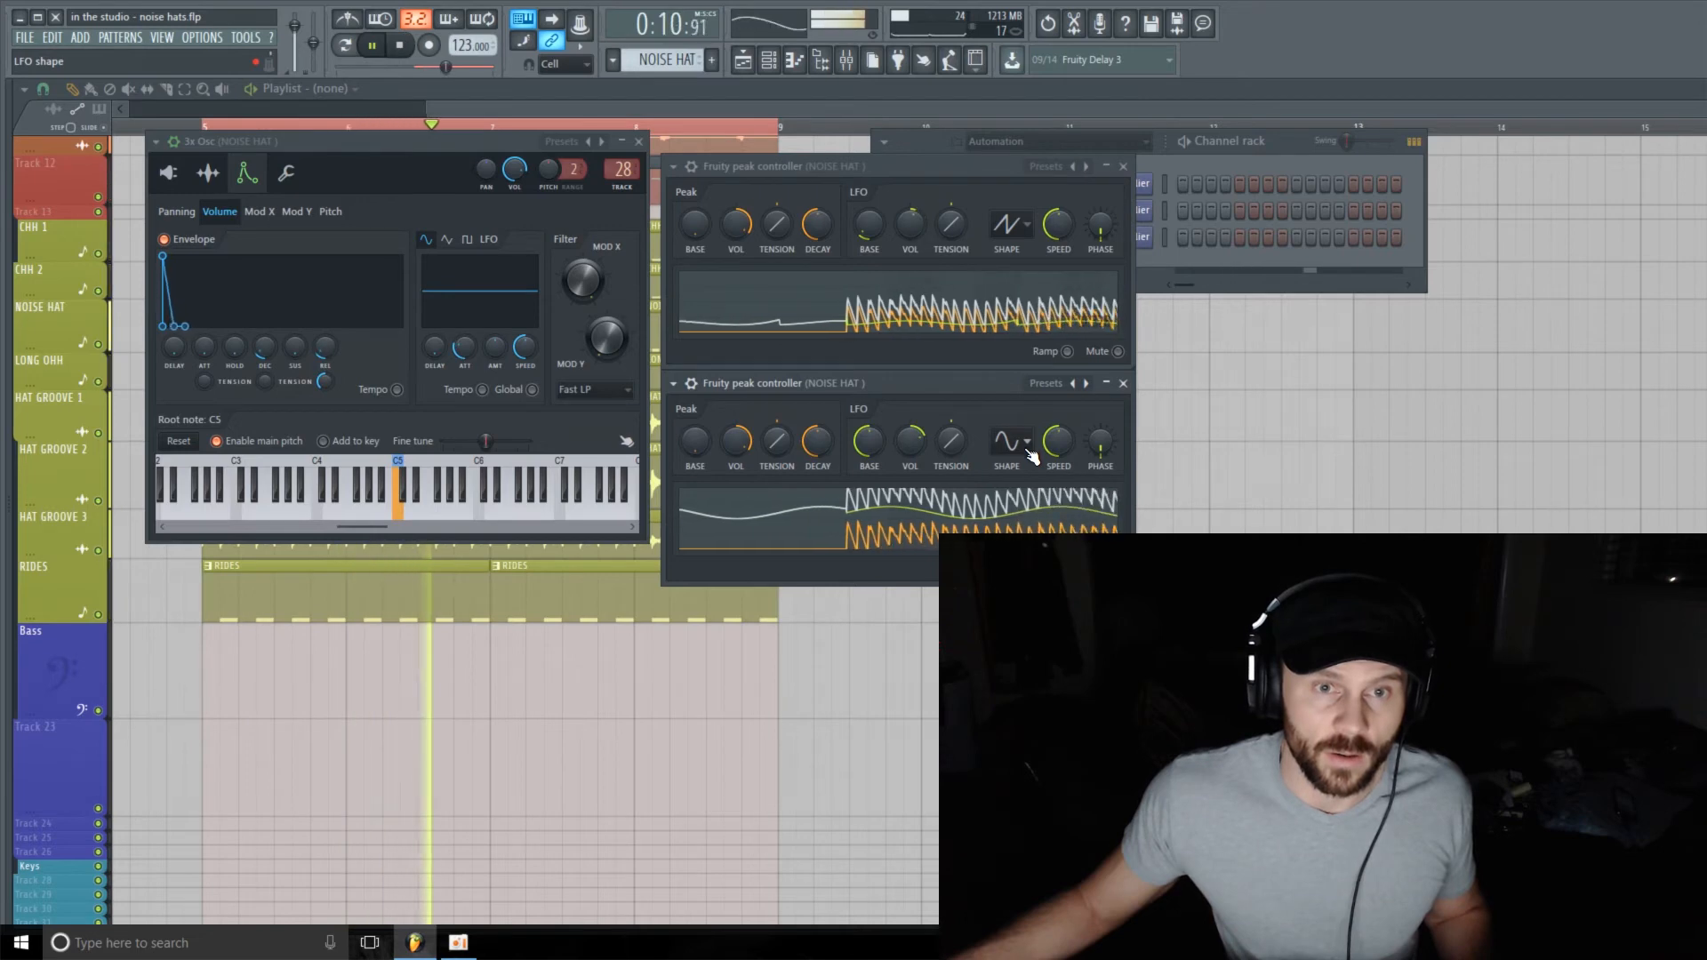
- Set the second peak controller's LFO shape to Square, move its LFO phase to the midpoint, and play the loop
key(space)
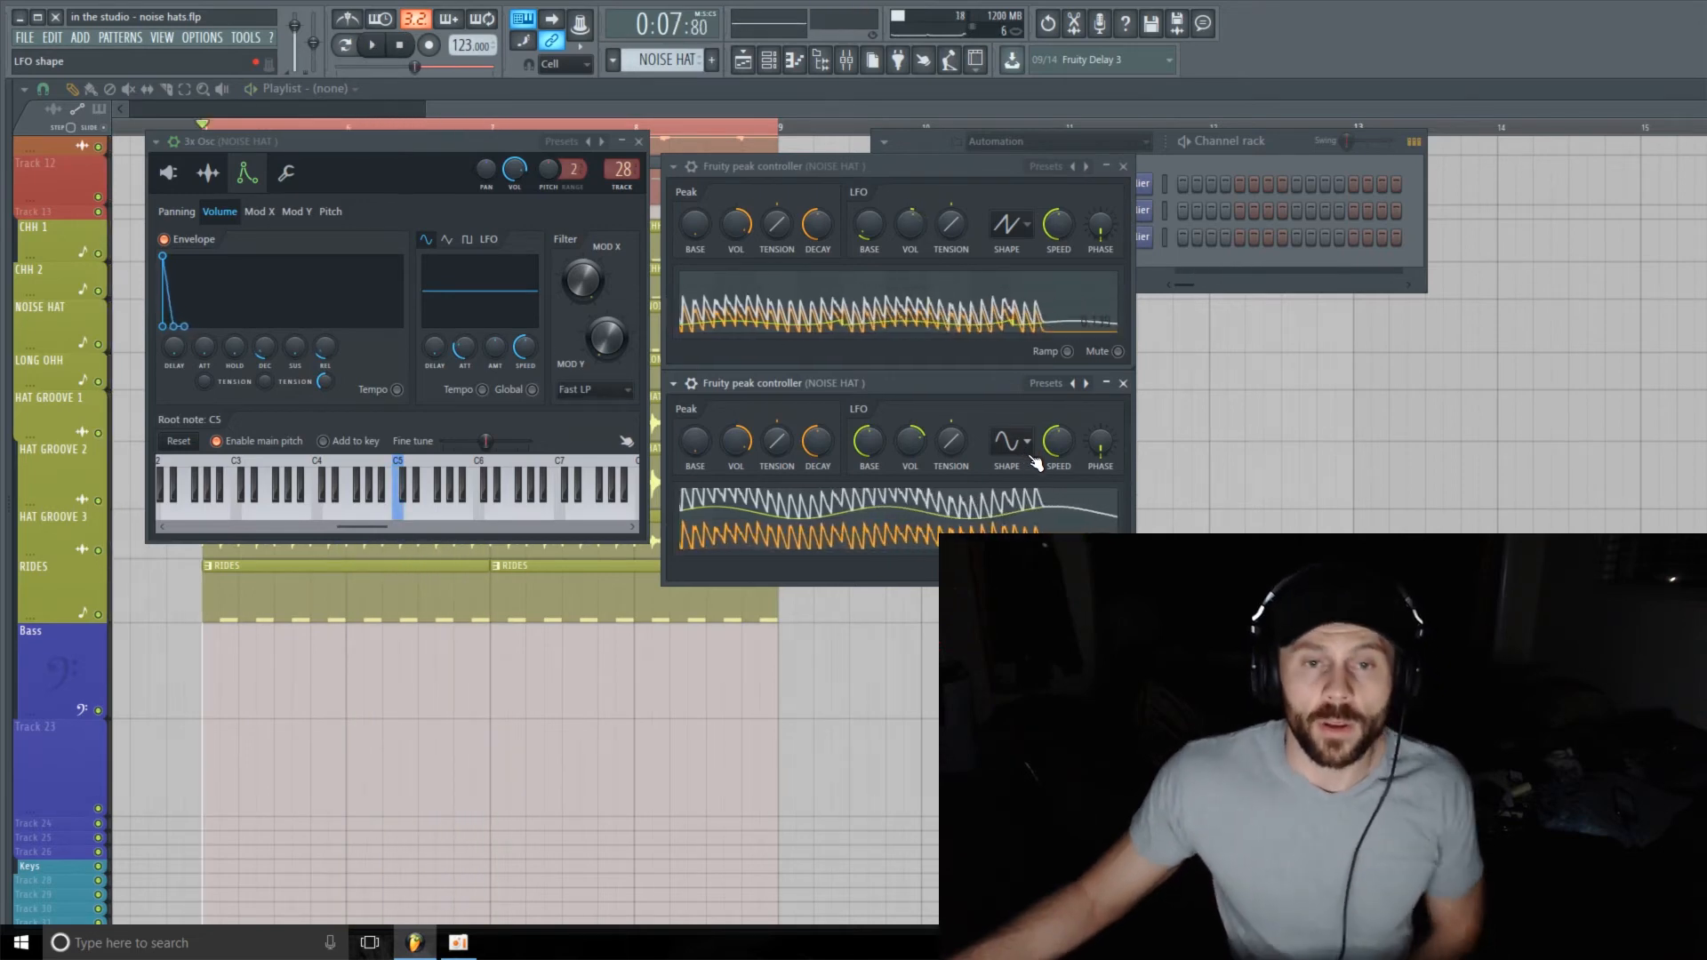
click(1033, 450)
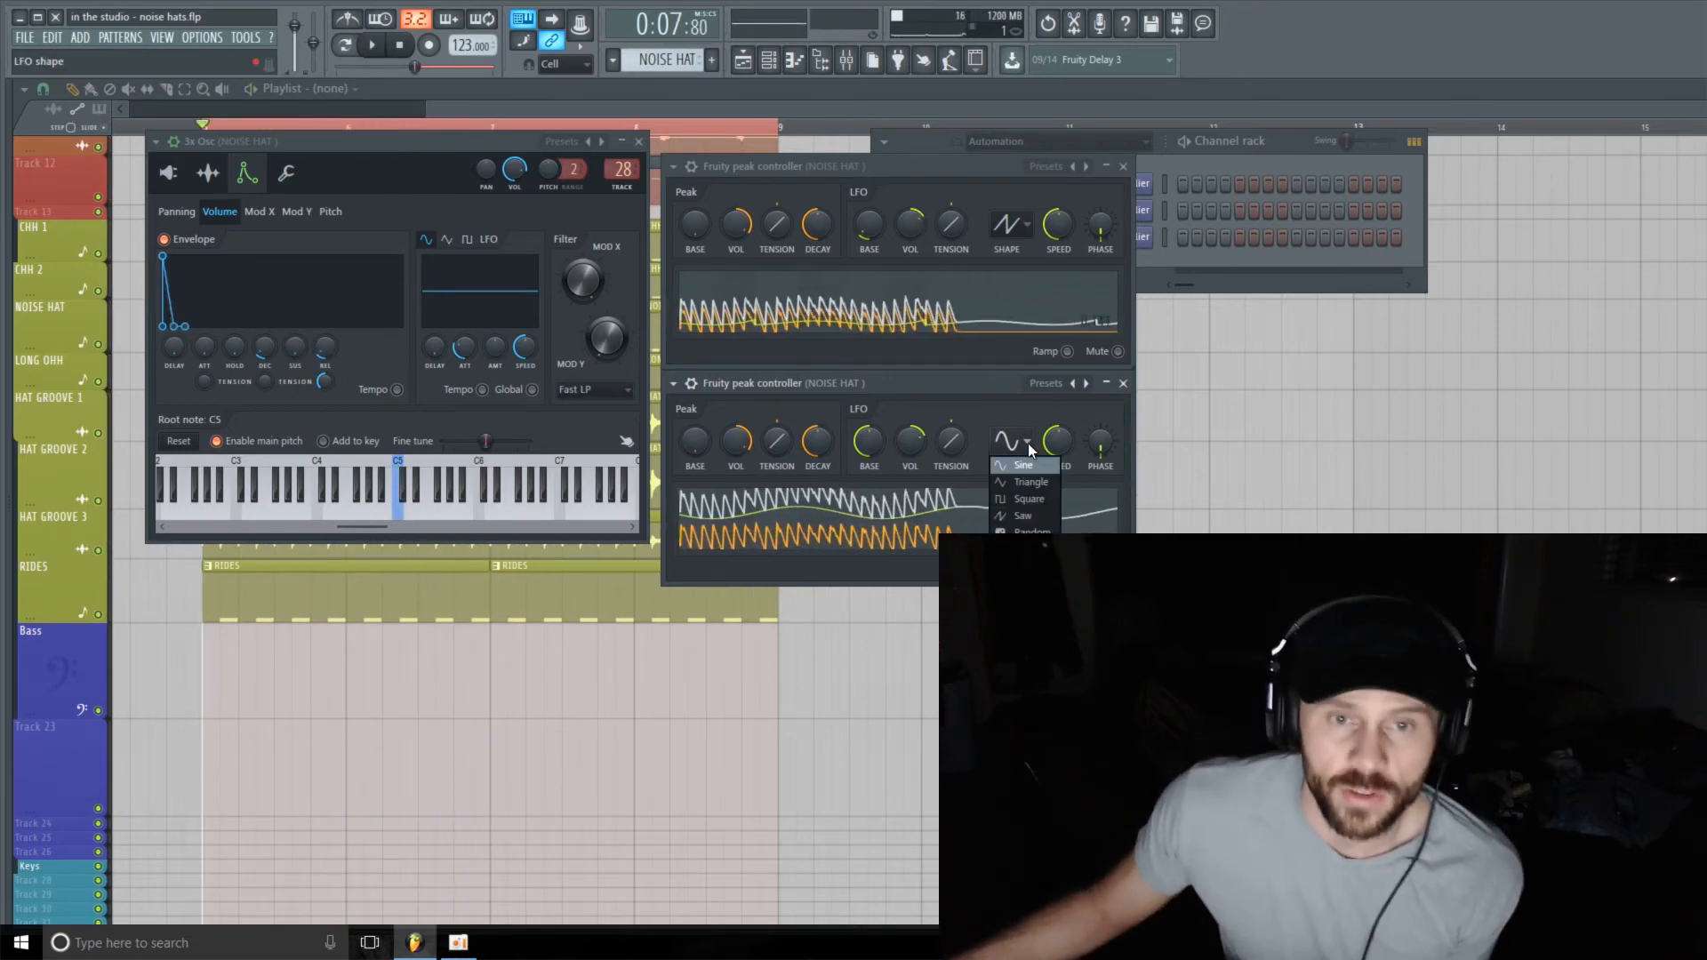
click(1039, 500)
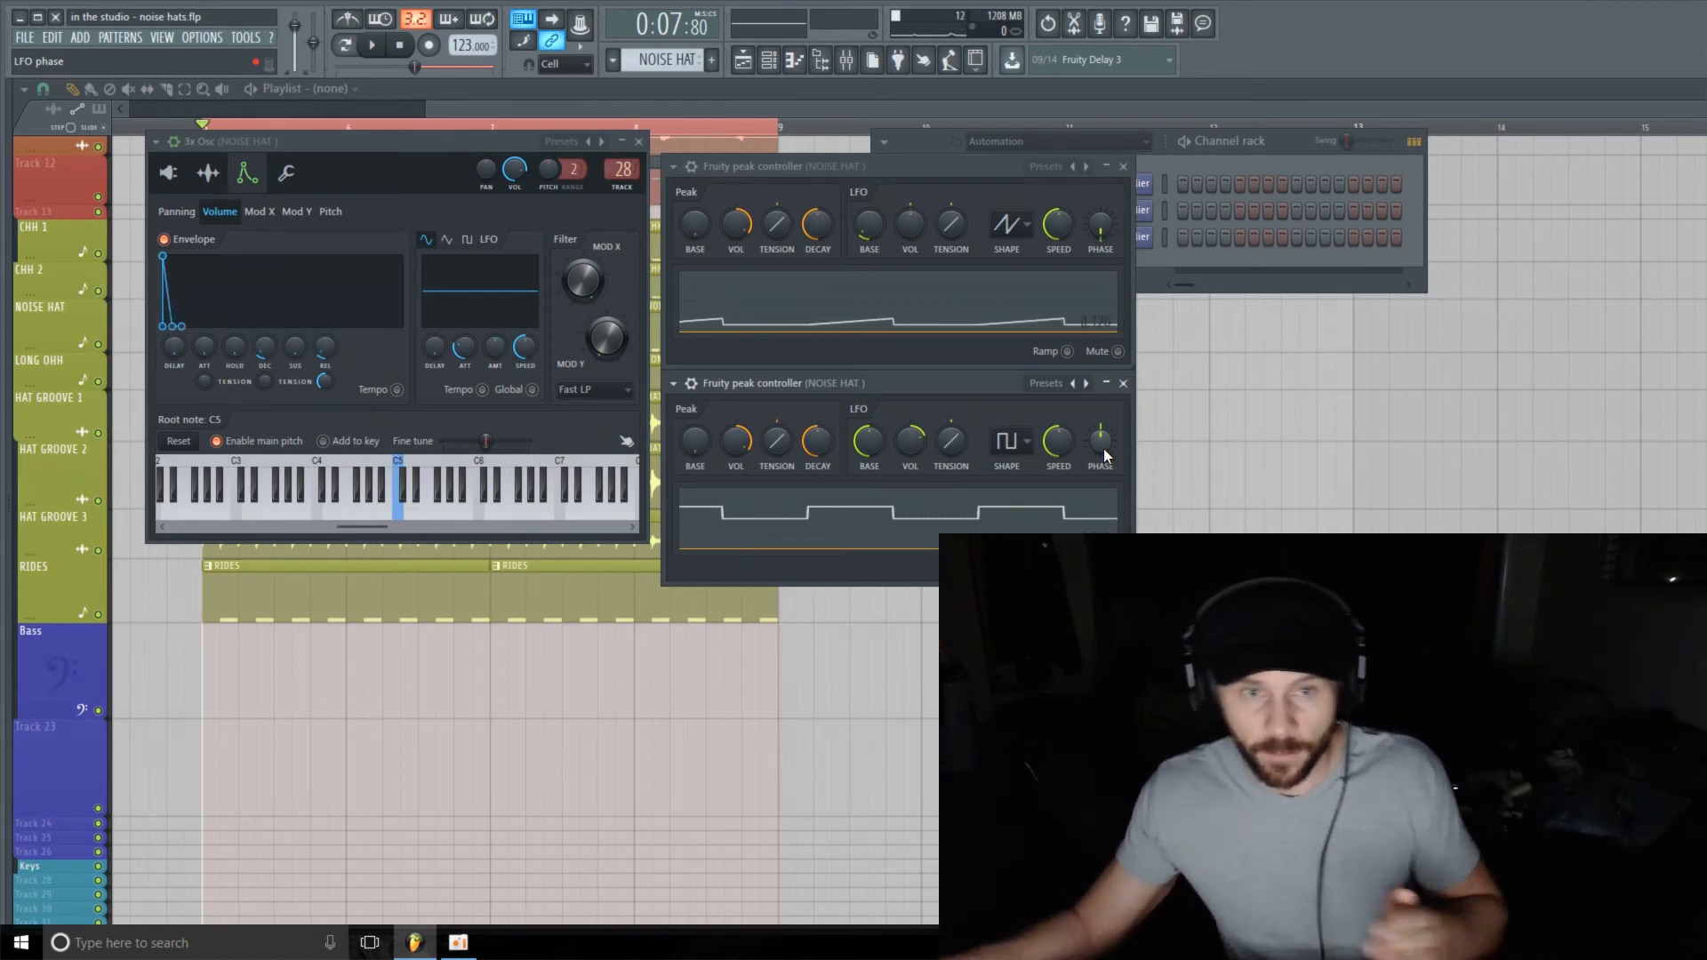
key(space)
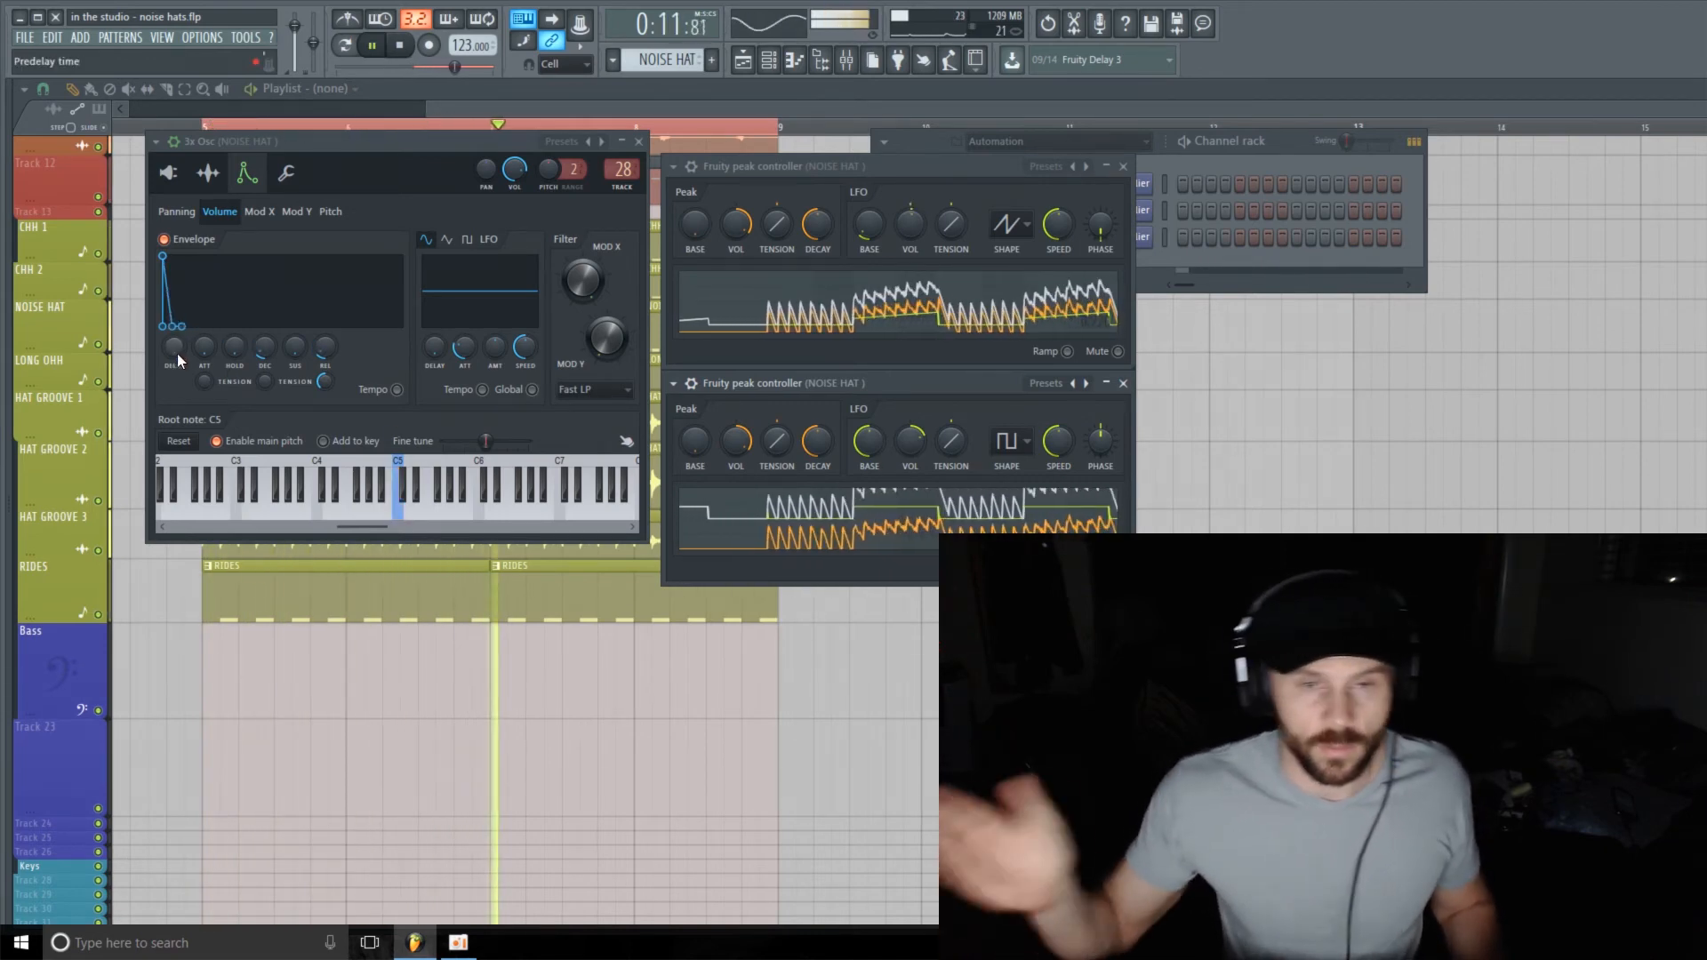
key(space)
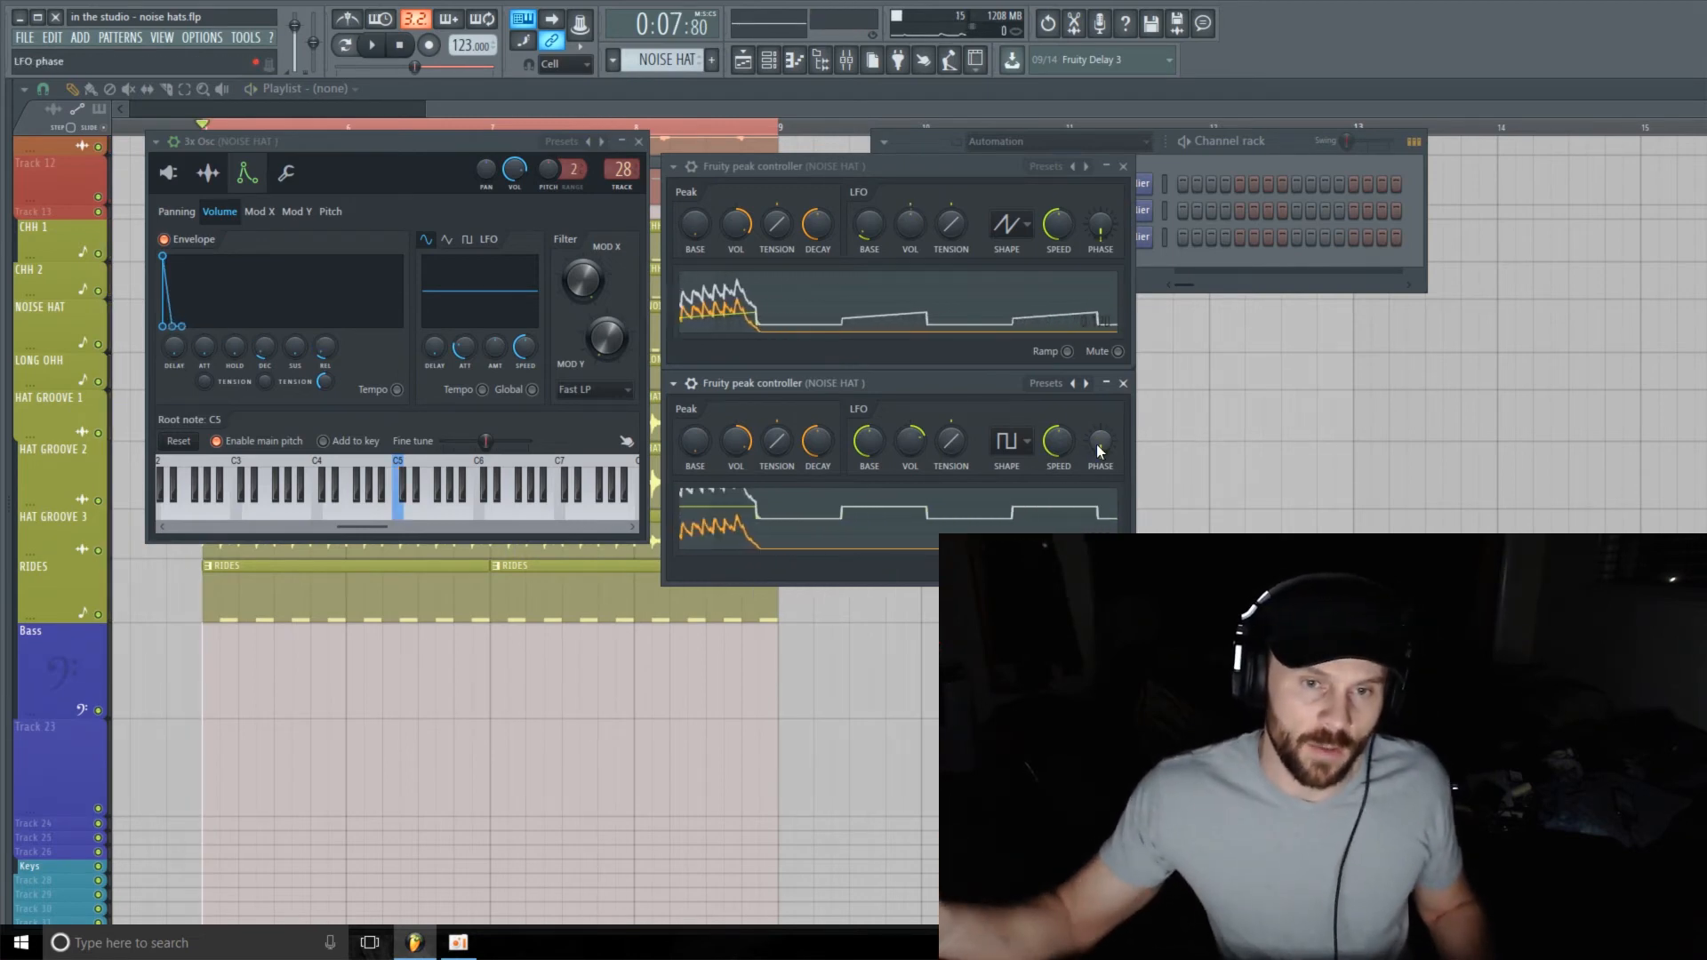
- Compare the loop with the second peak controller's LFO phase at its minimum and at its midpoint
key(space)
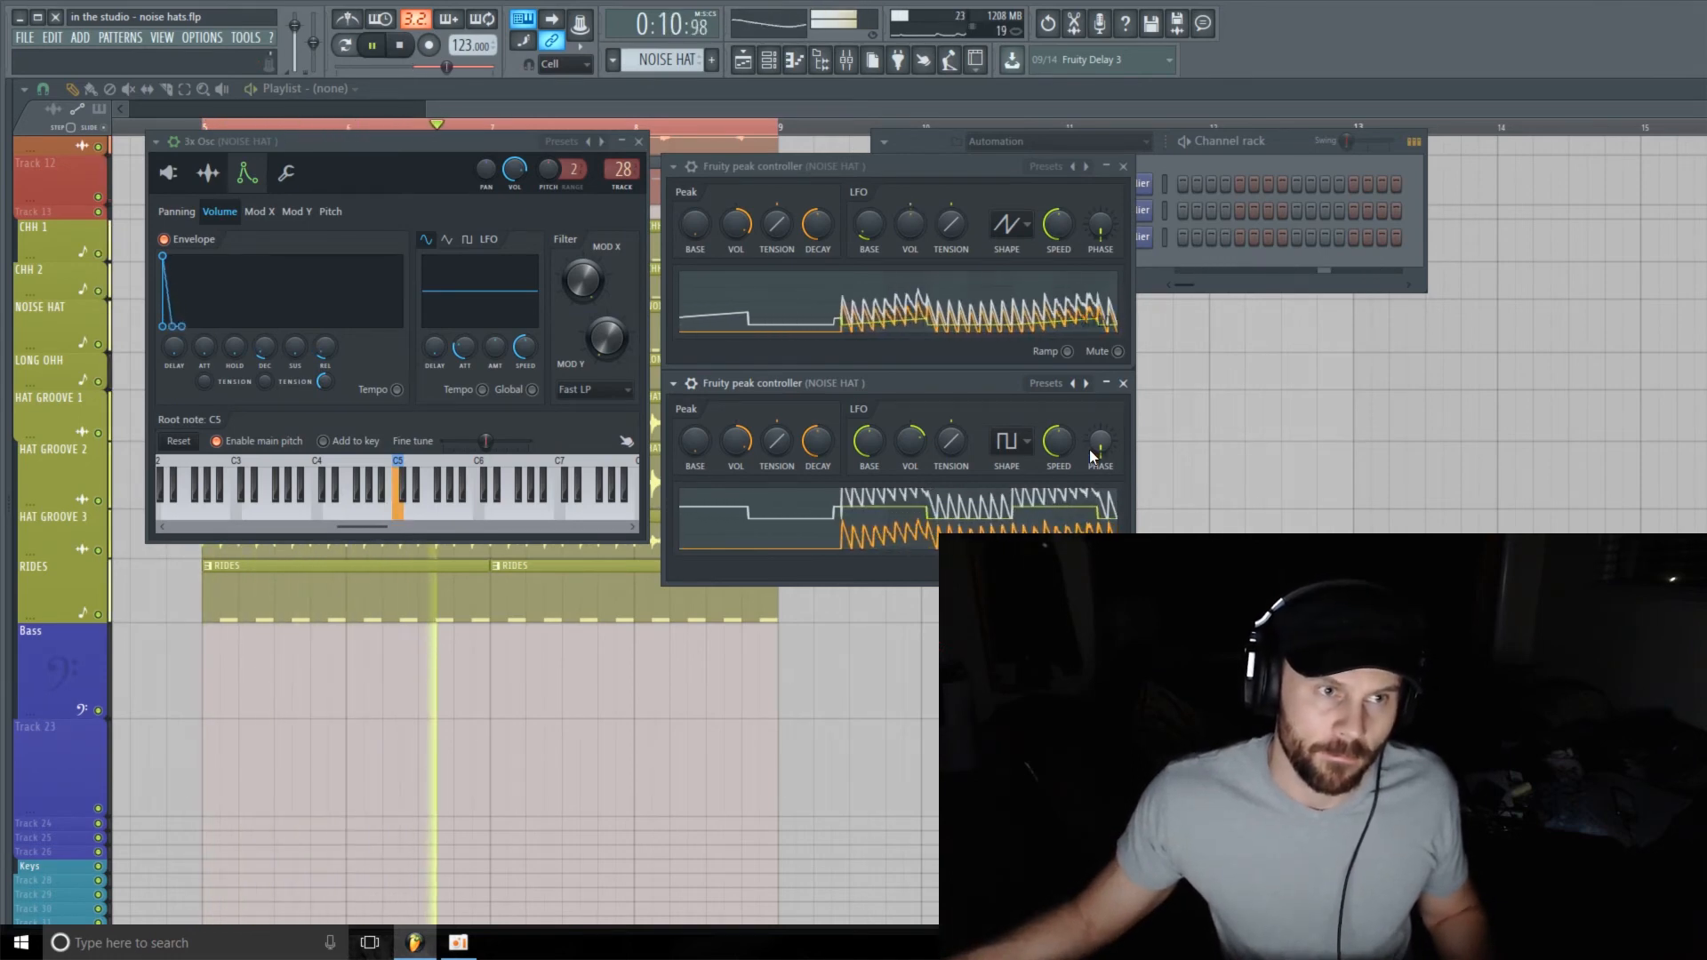
key(space)
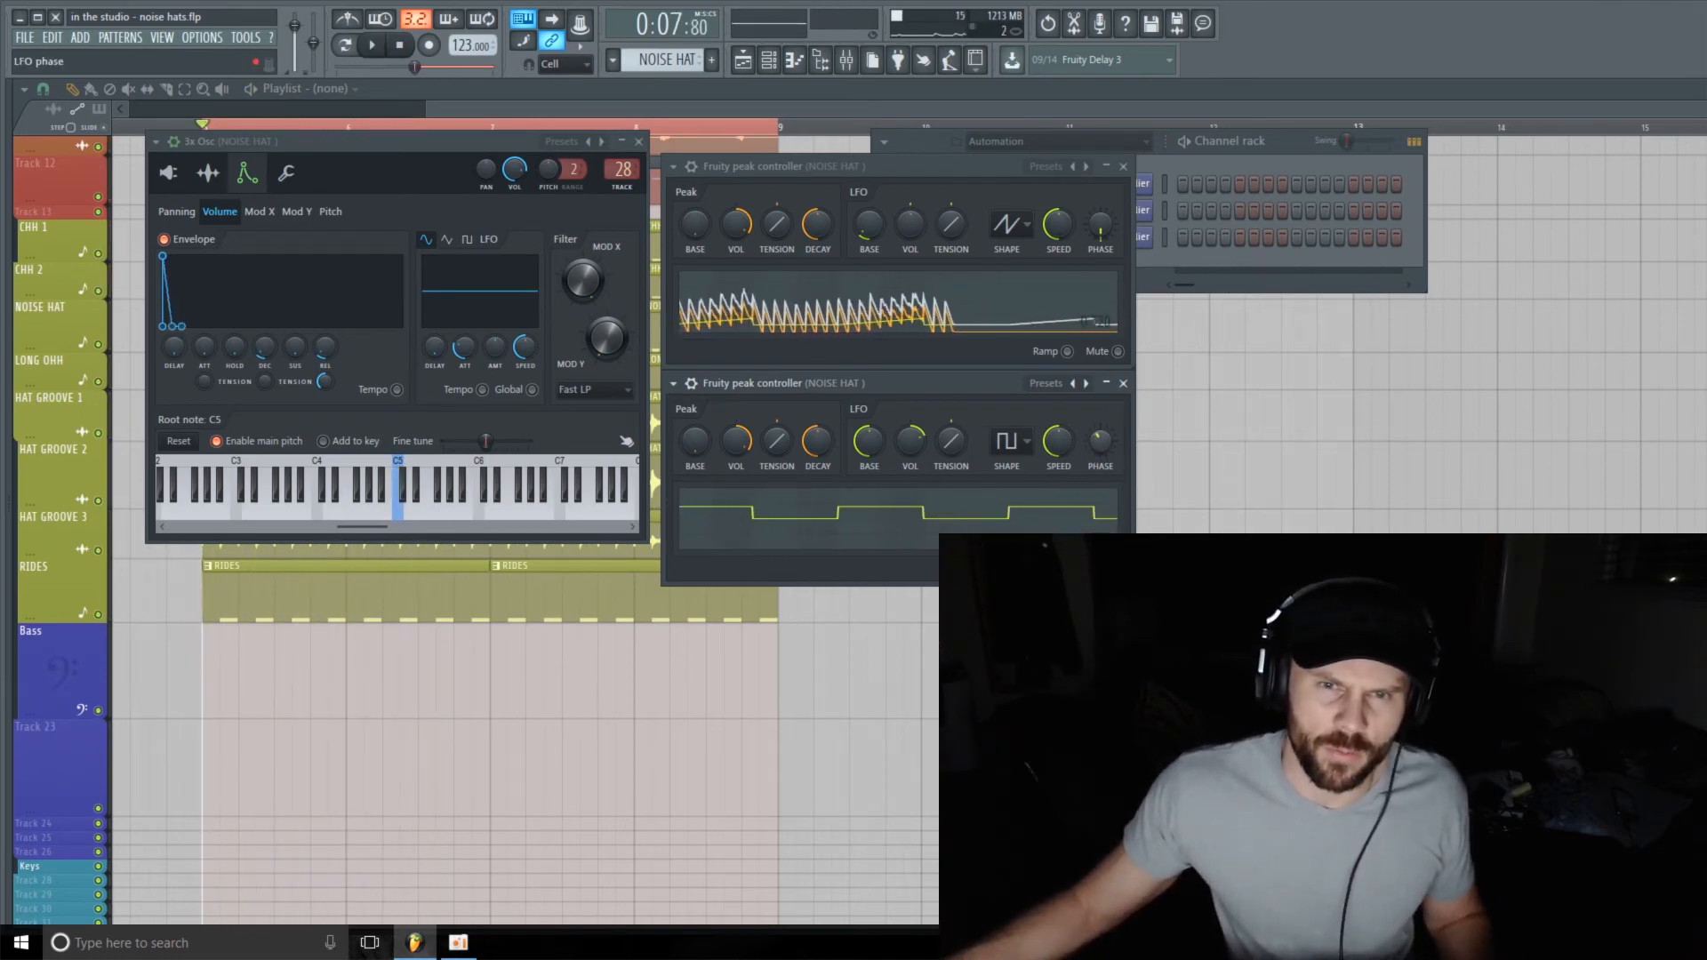
key(space)
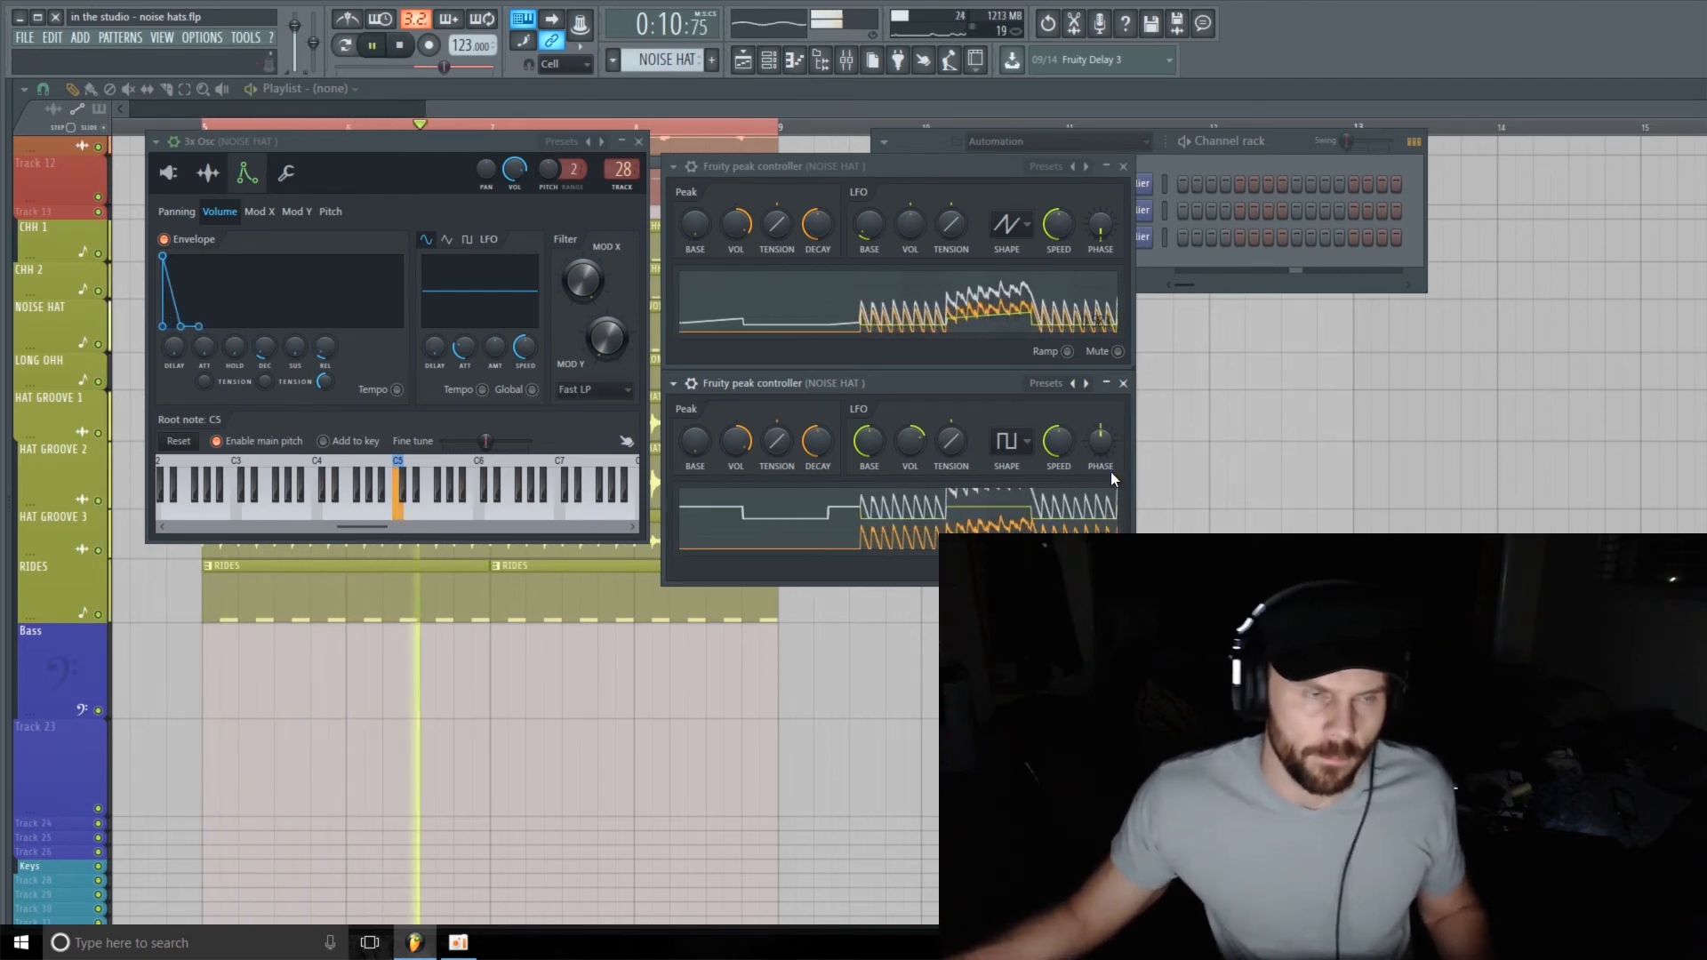
key(space)
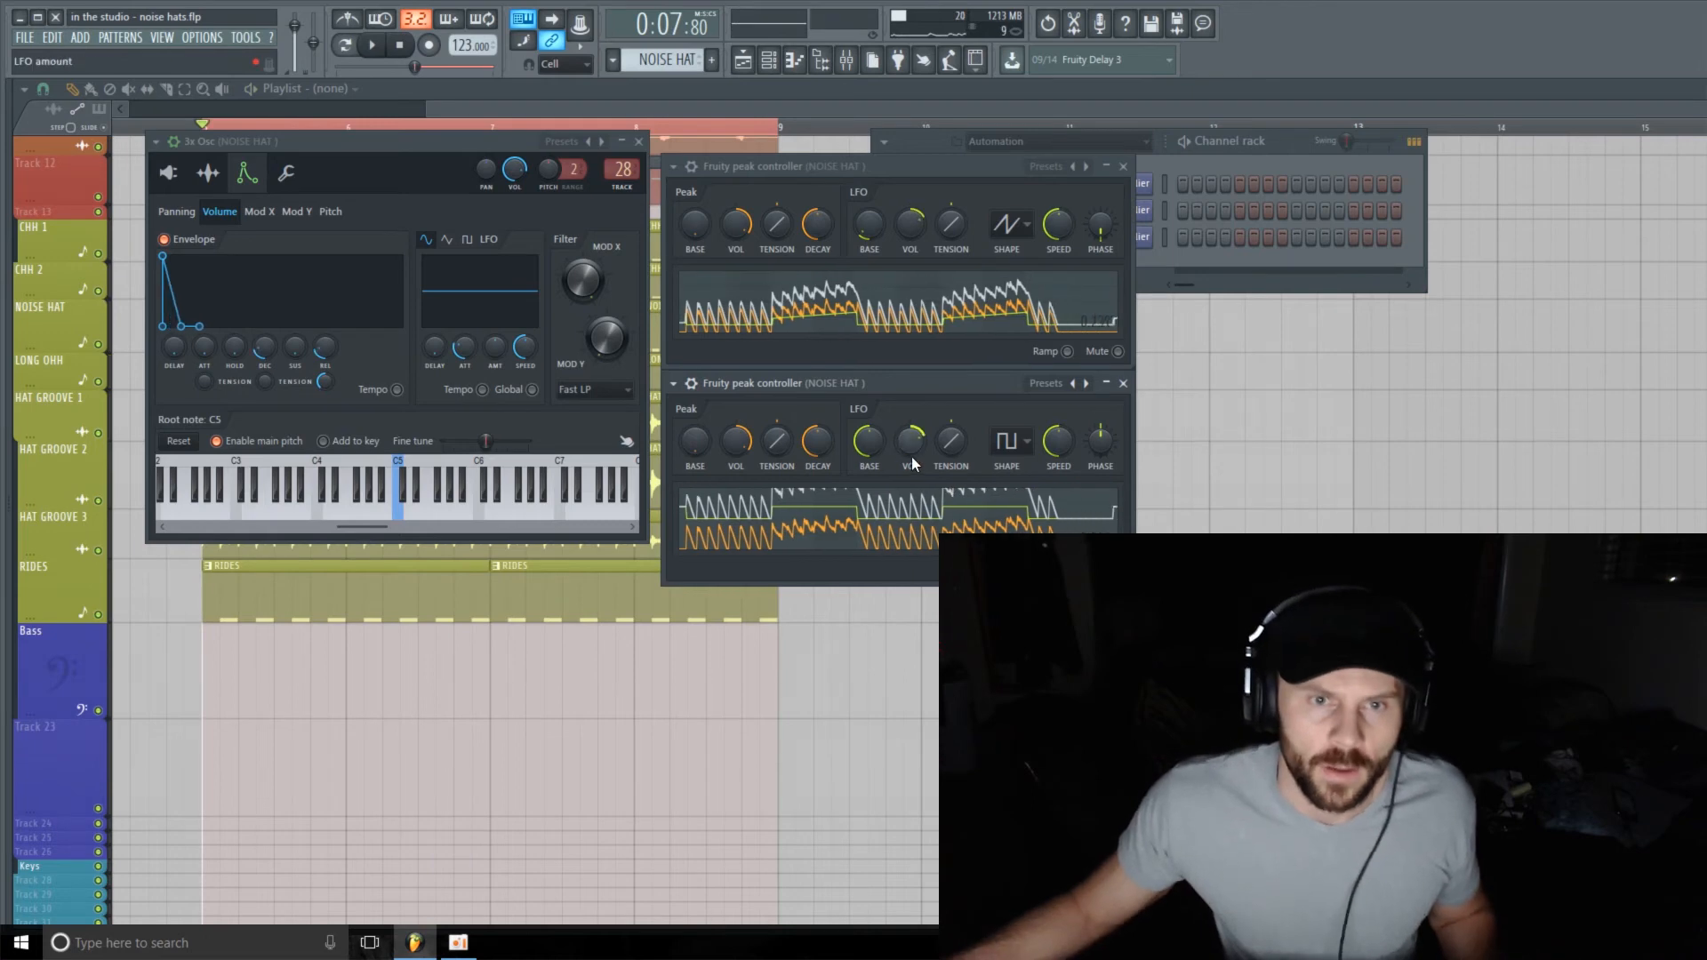
- Lower the second peak controller's LFO volume and play the loop
drag(916, 450, 915, 468)
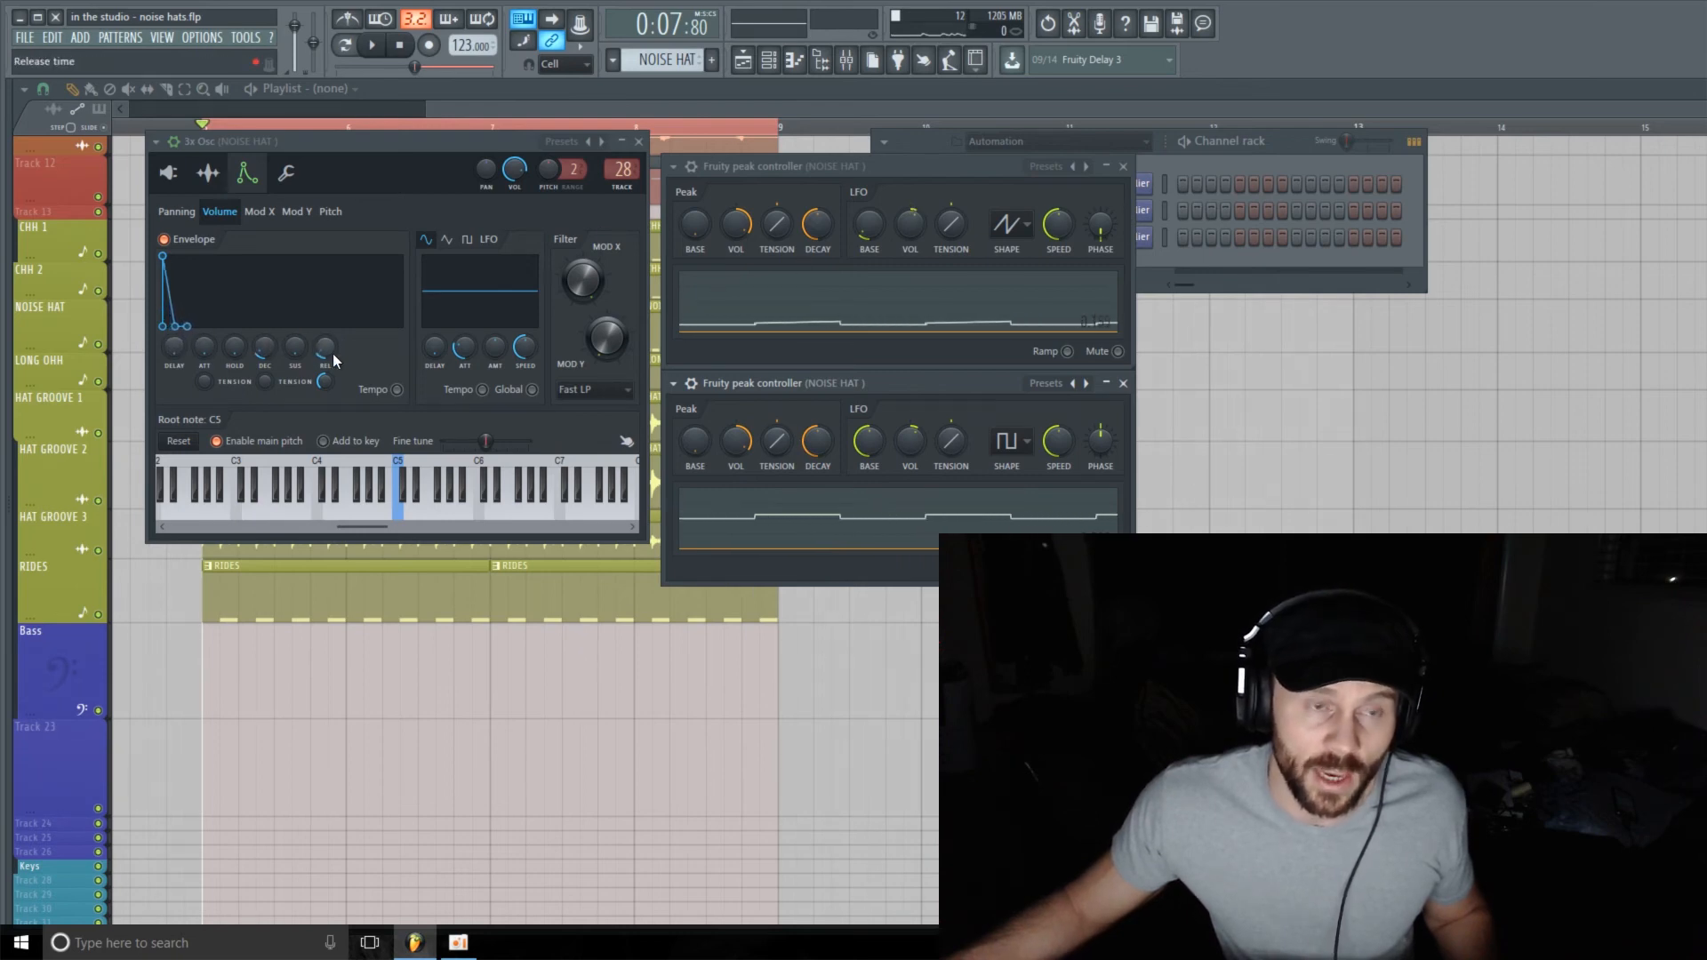
key(space)
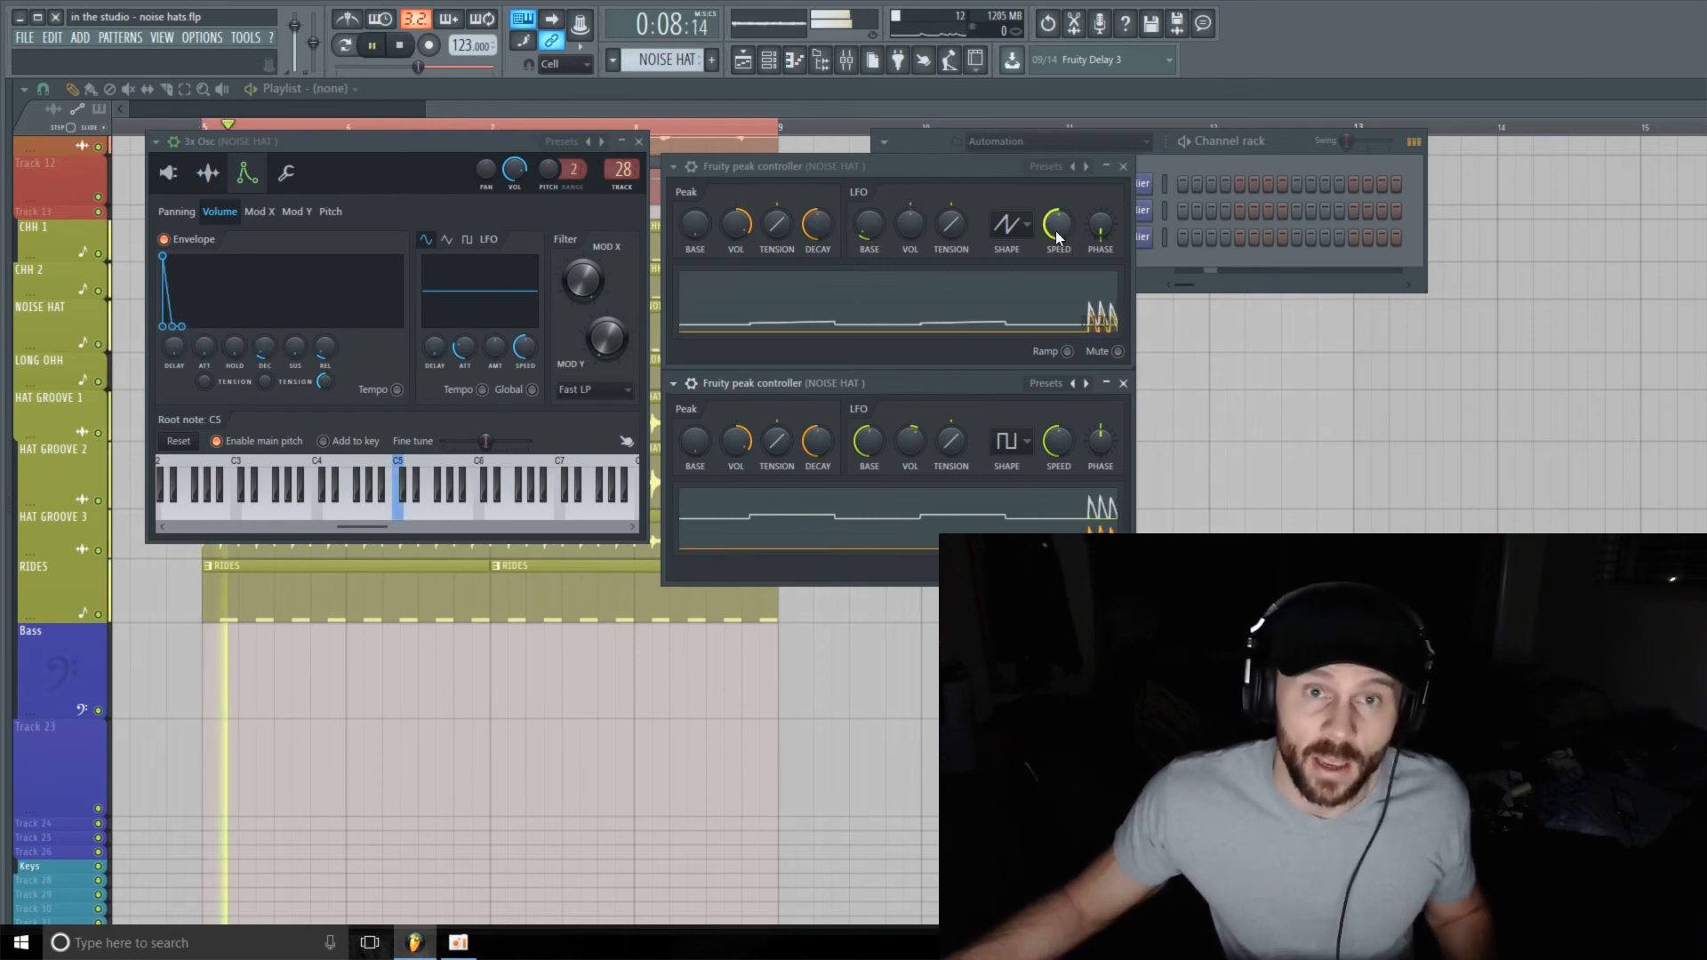
key(space)
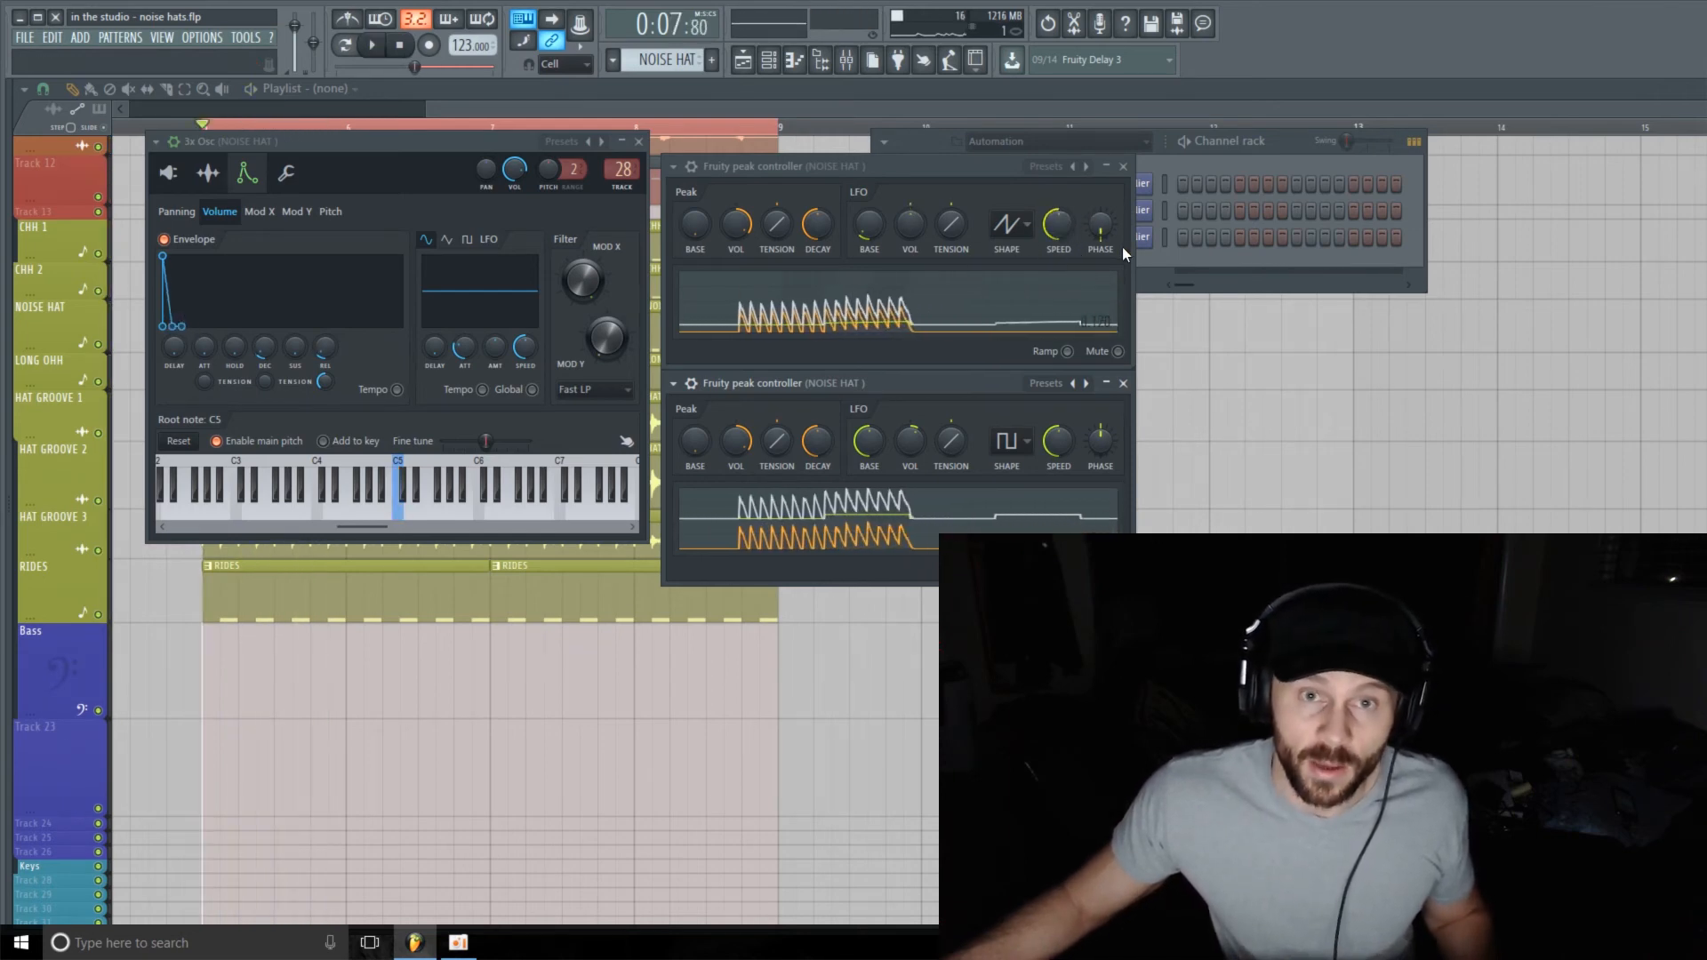
- Set the first peak controller's LFO speed to 3 steps and play the loop
right_click(1058, 227)
mouse_move(1124, 252)
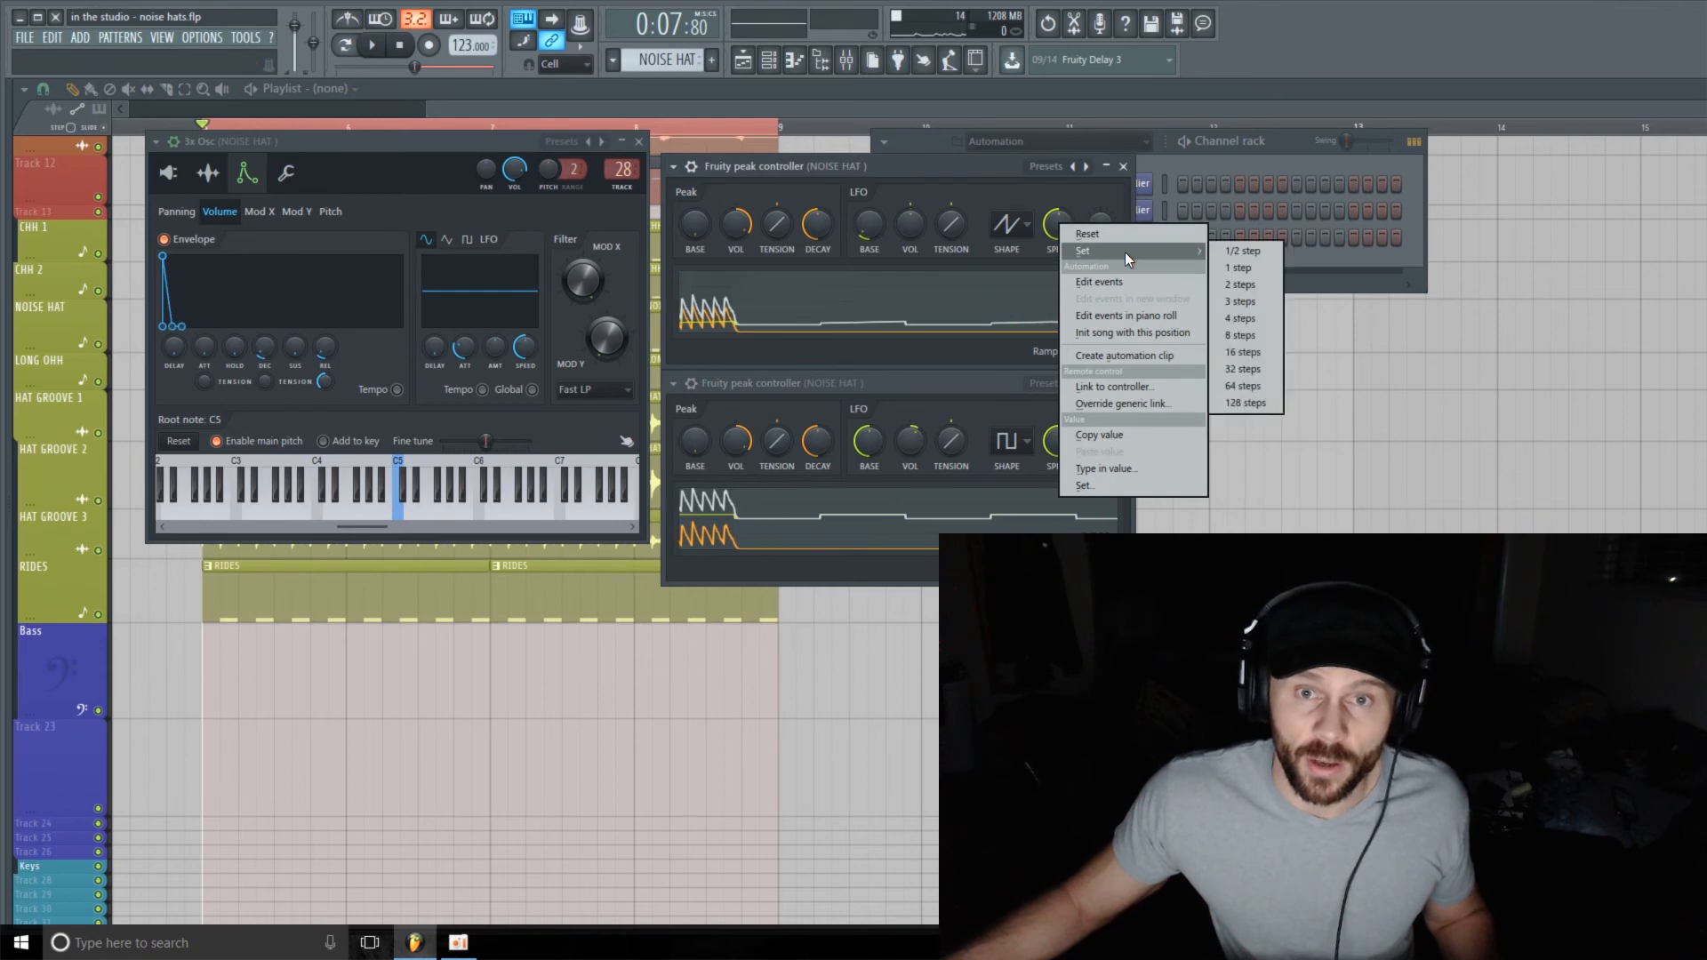
click(1256, 300)
key(space)
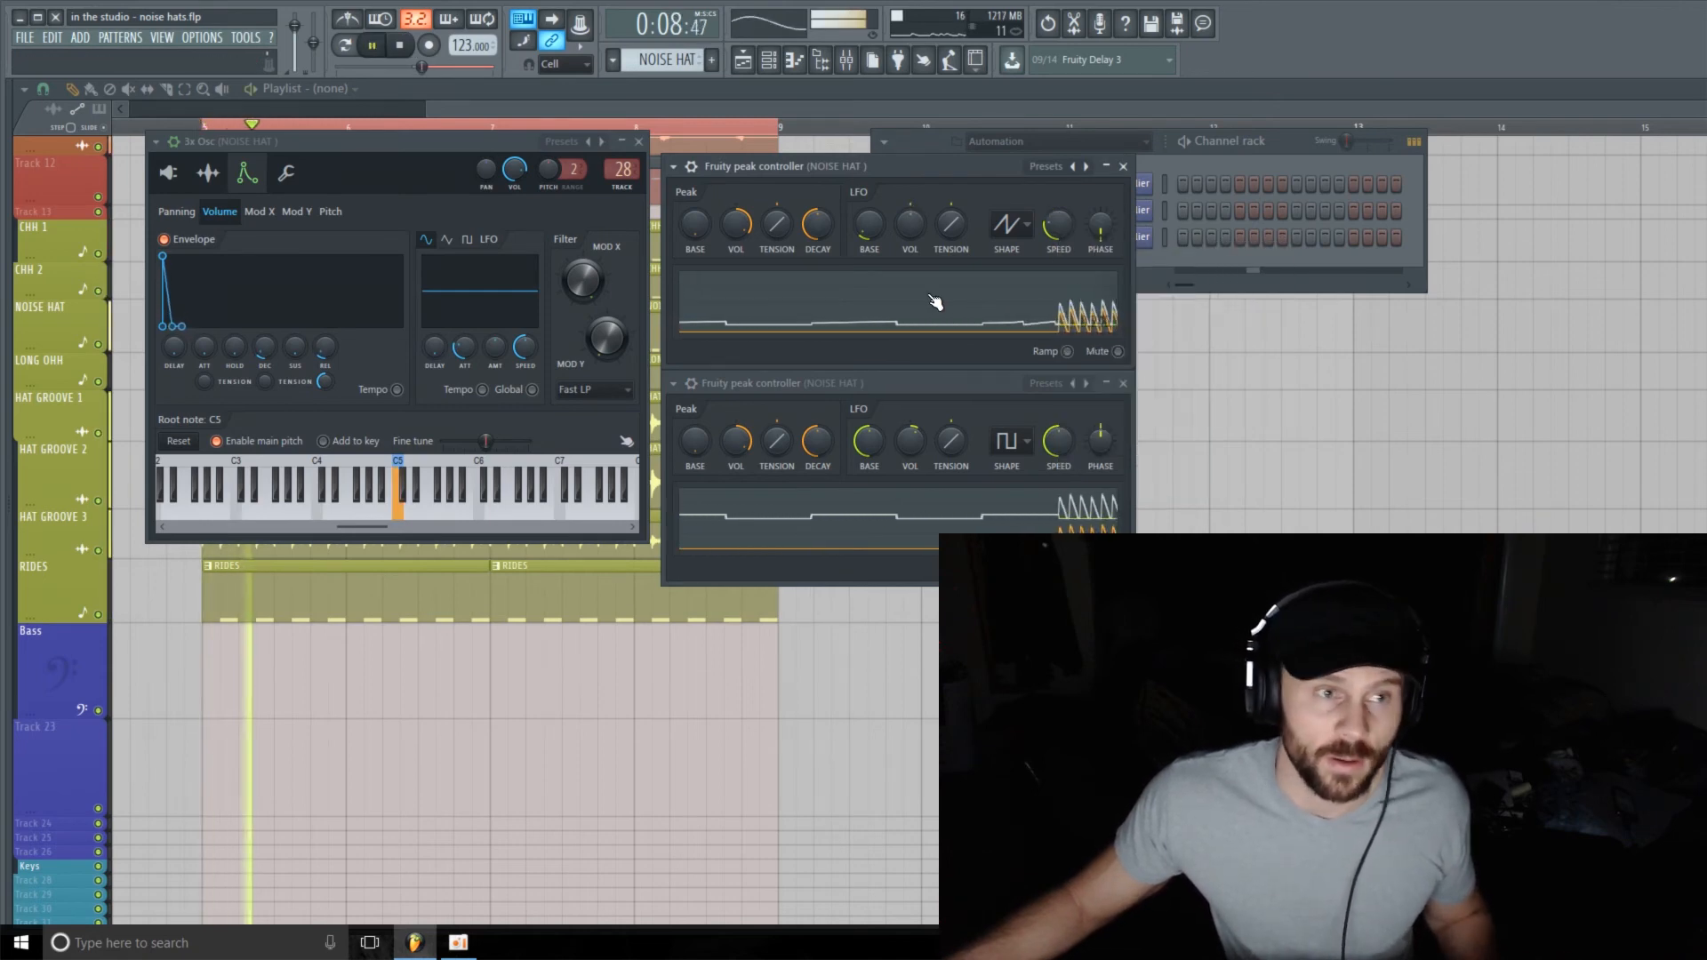
- Raise the second peak controller's LFO volume slightly and move both peak controller windows up in the workspace
drag(911, 442, 910, 429)
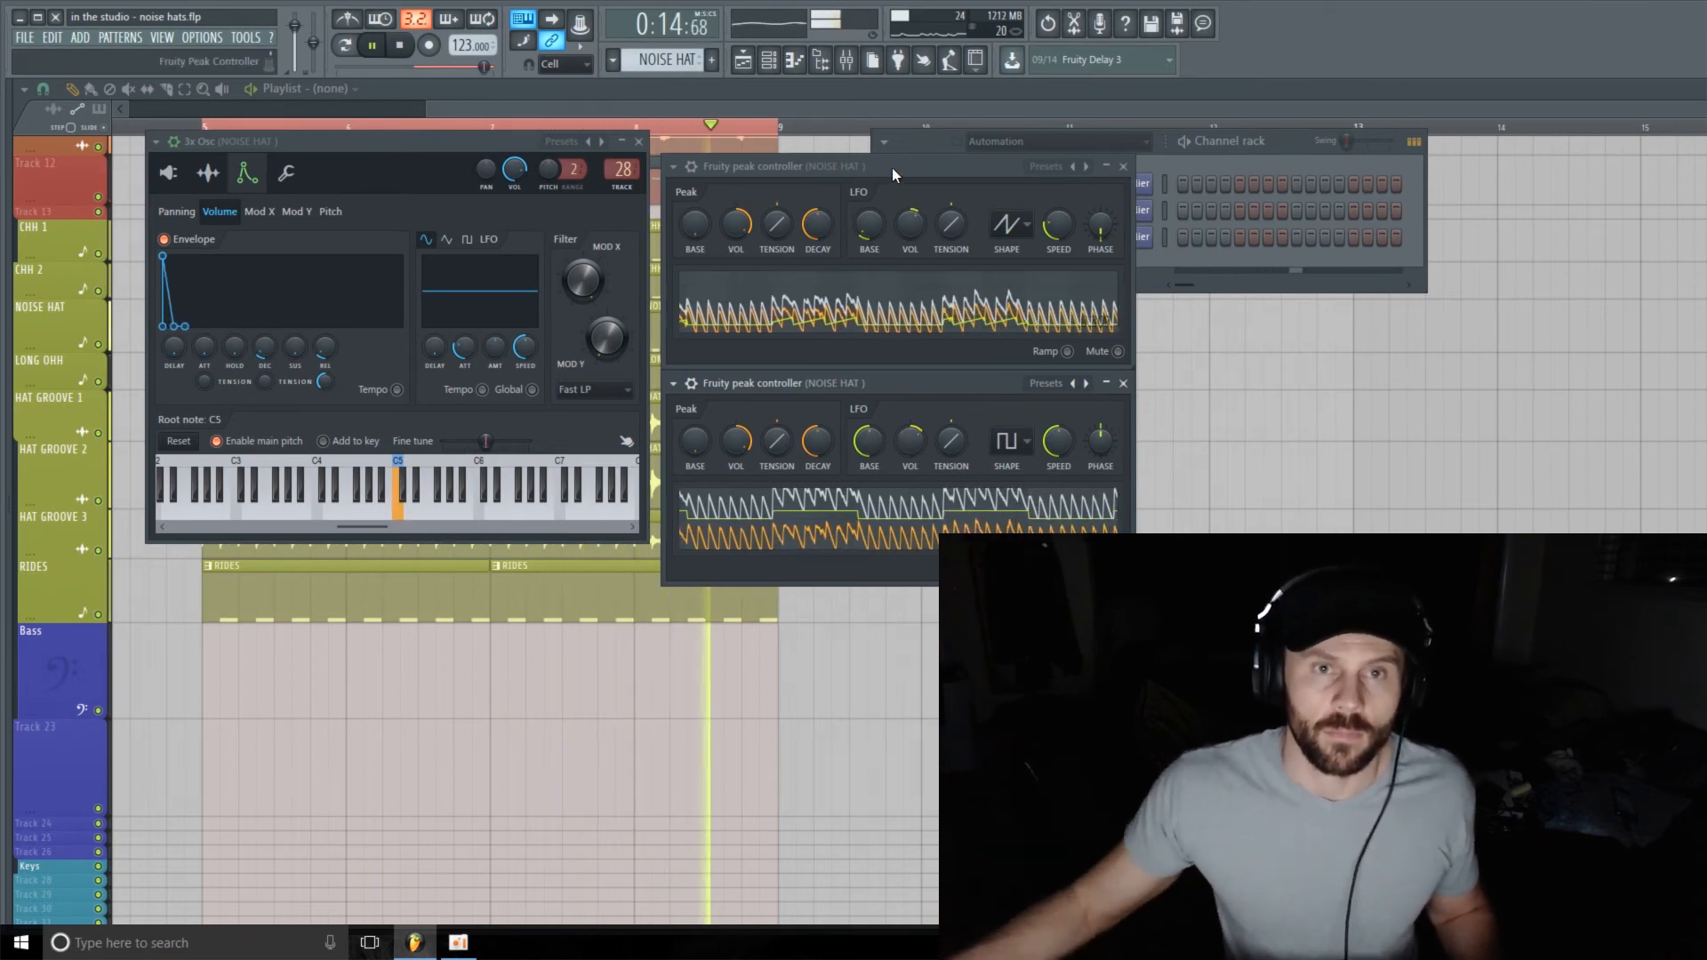
drag(916, 166, 925, 138)
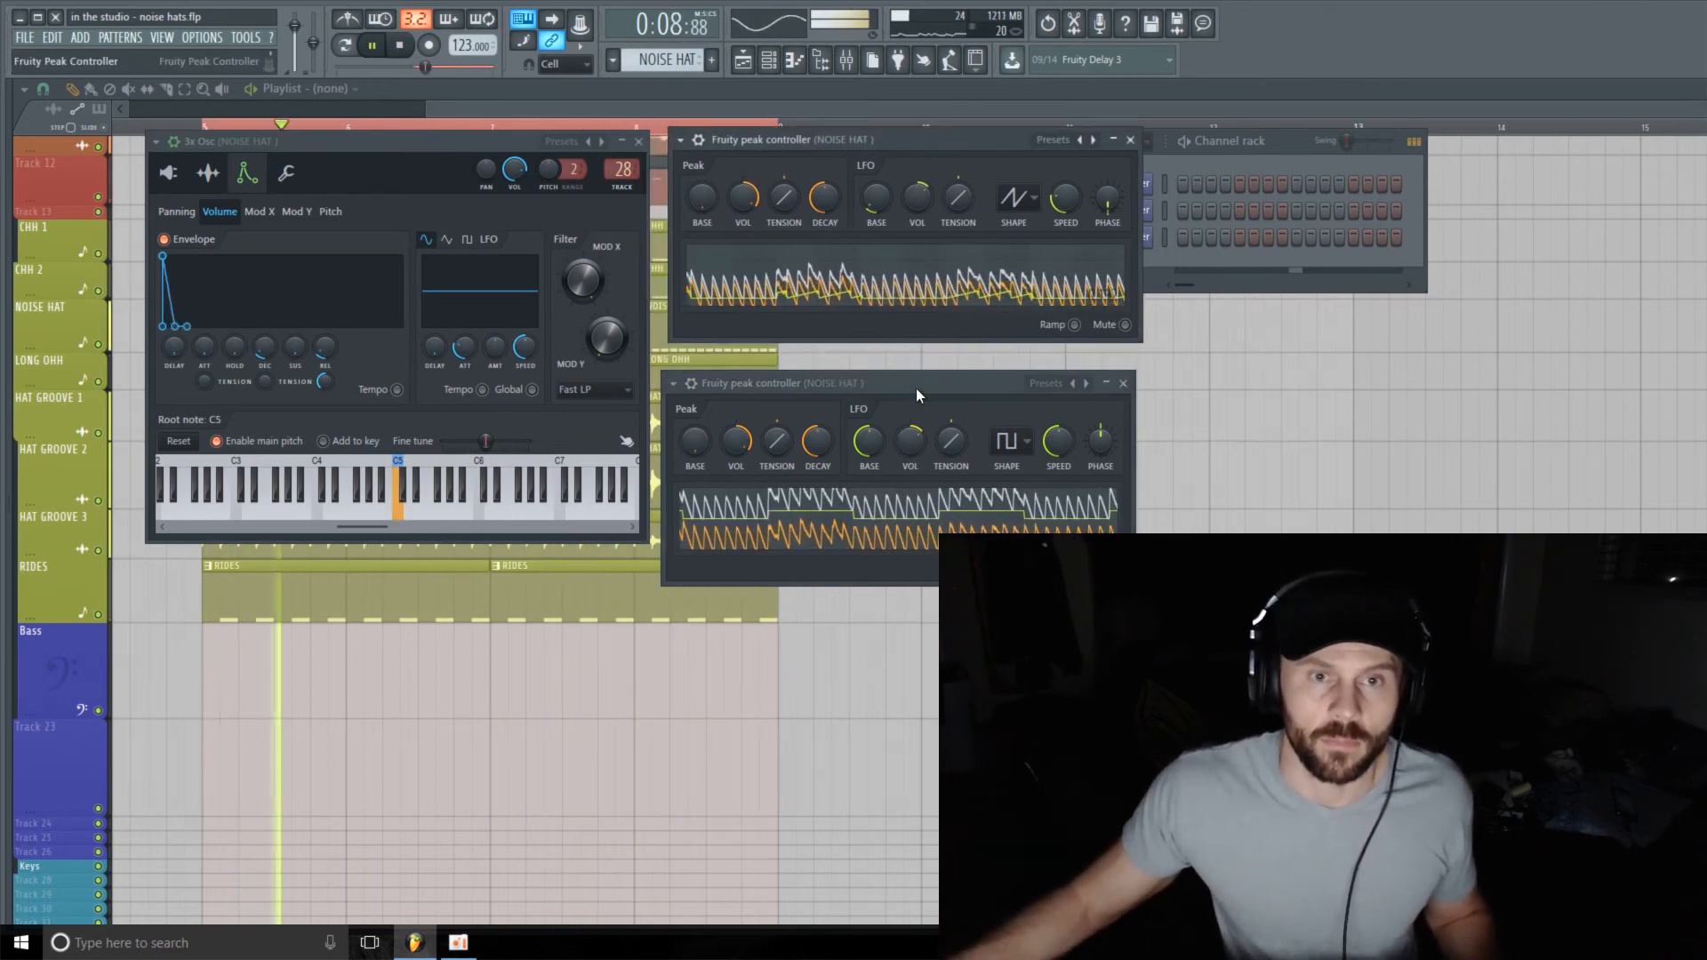
drag(916, 388, 924, 376)
key(space)
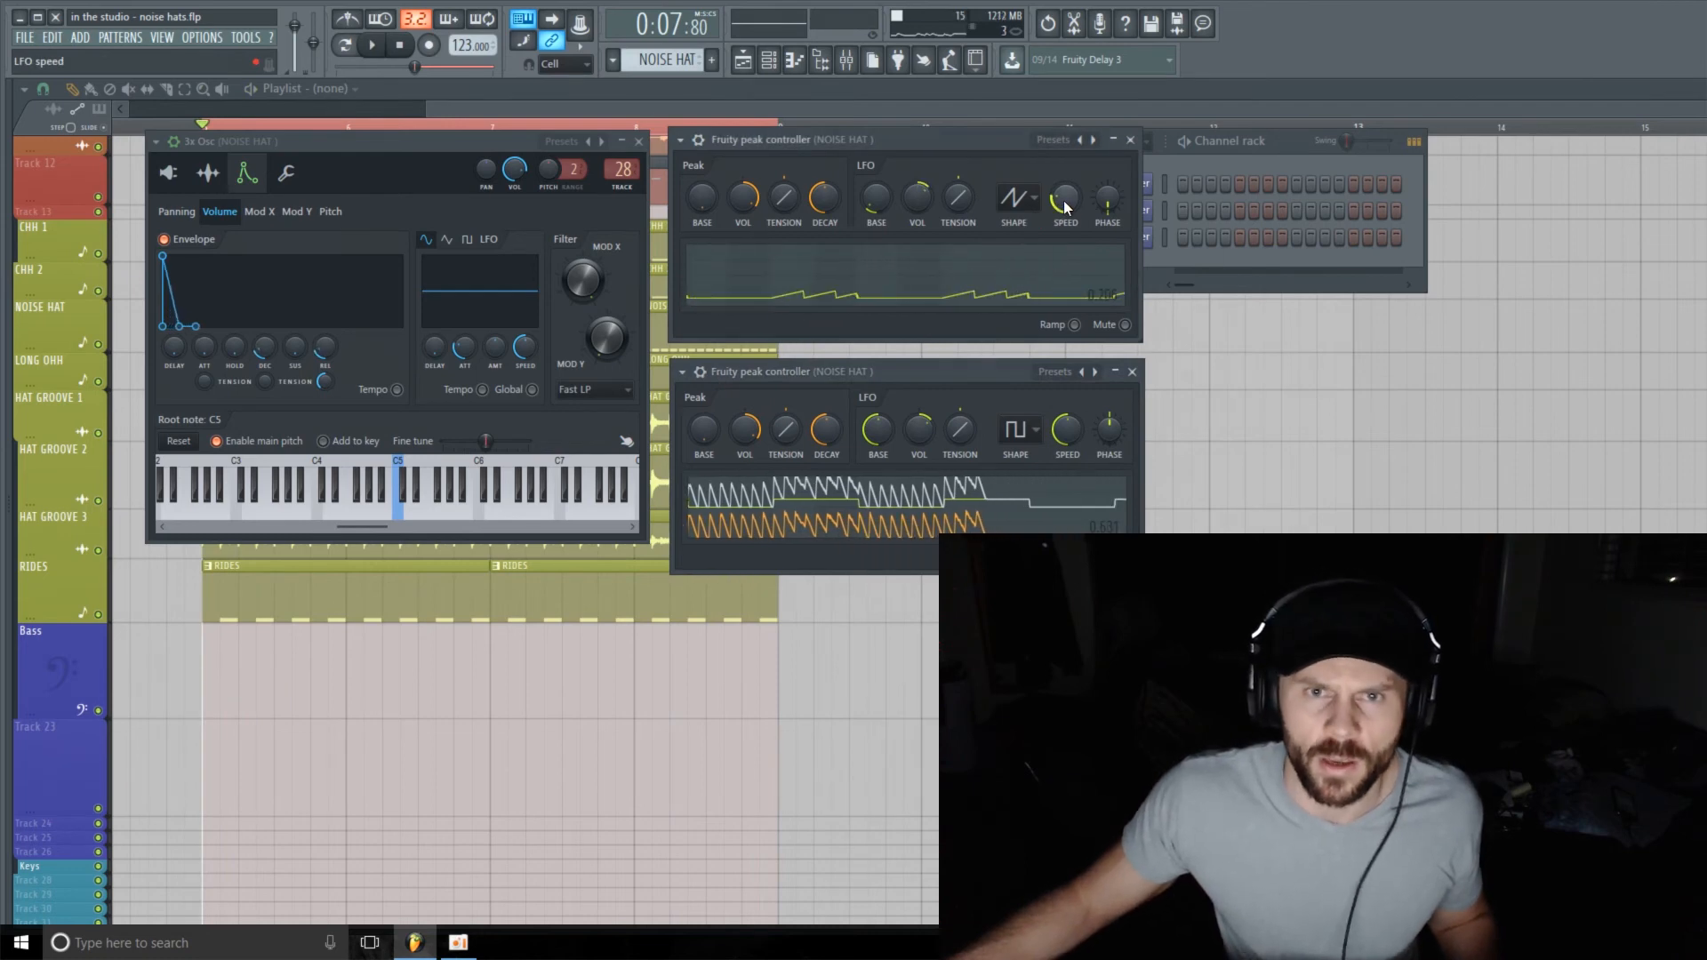
- Try the first peak controller's LFO speed at 4 steps and play the loop
right_click(1066, 205)
mouse_move(1154, 225)
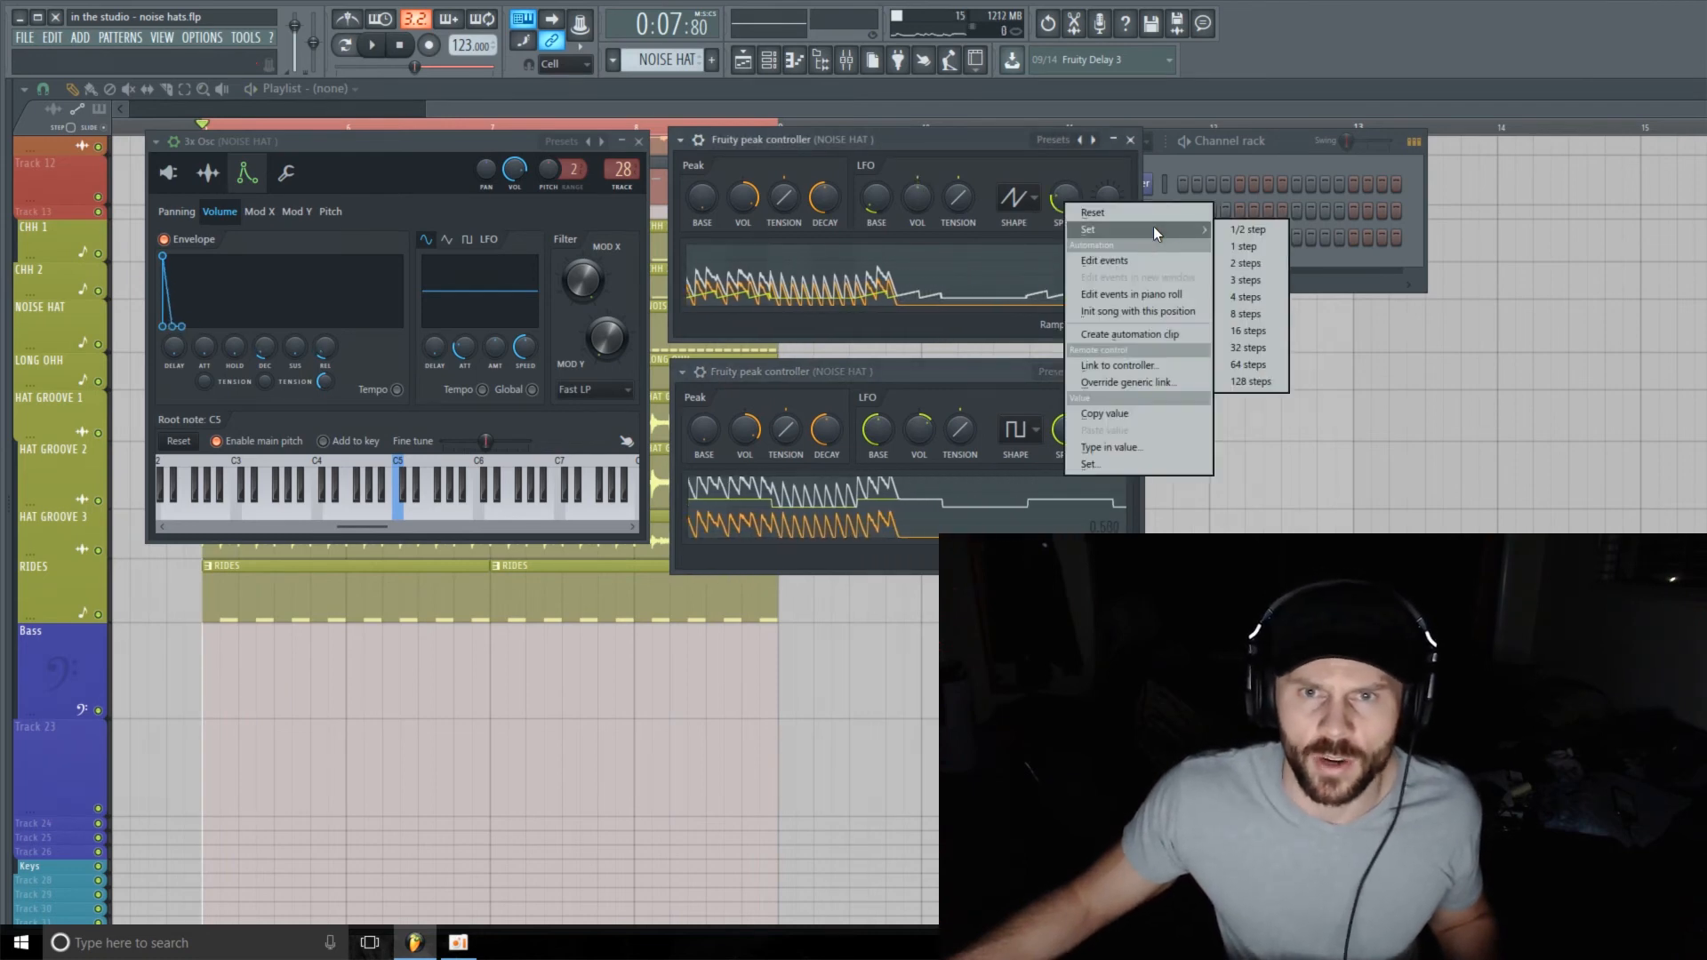
click(1266, 297)
key(space)
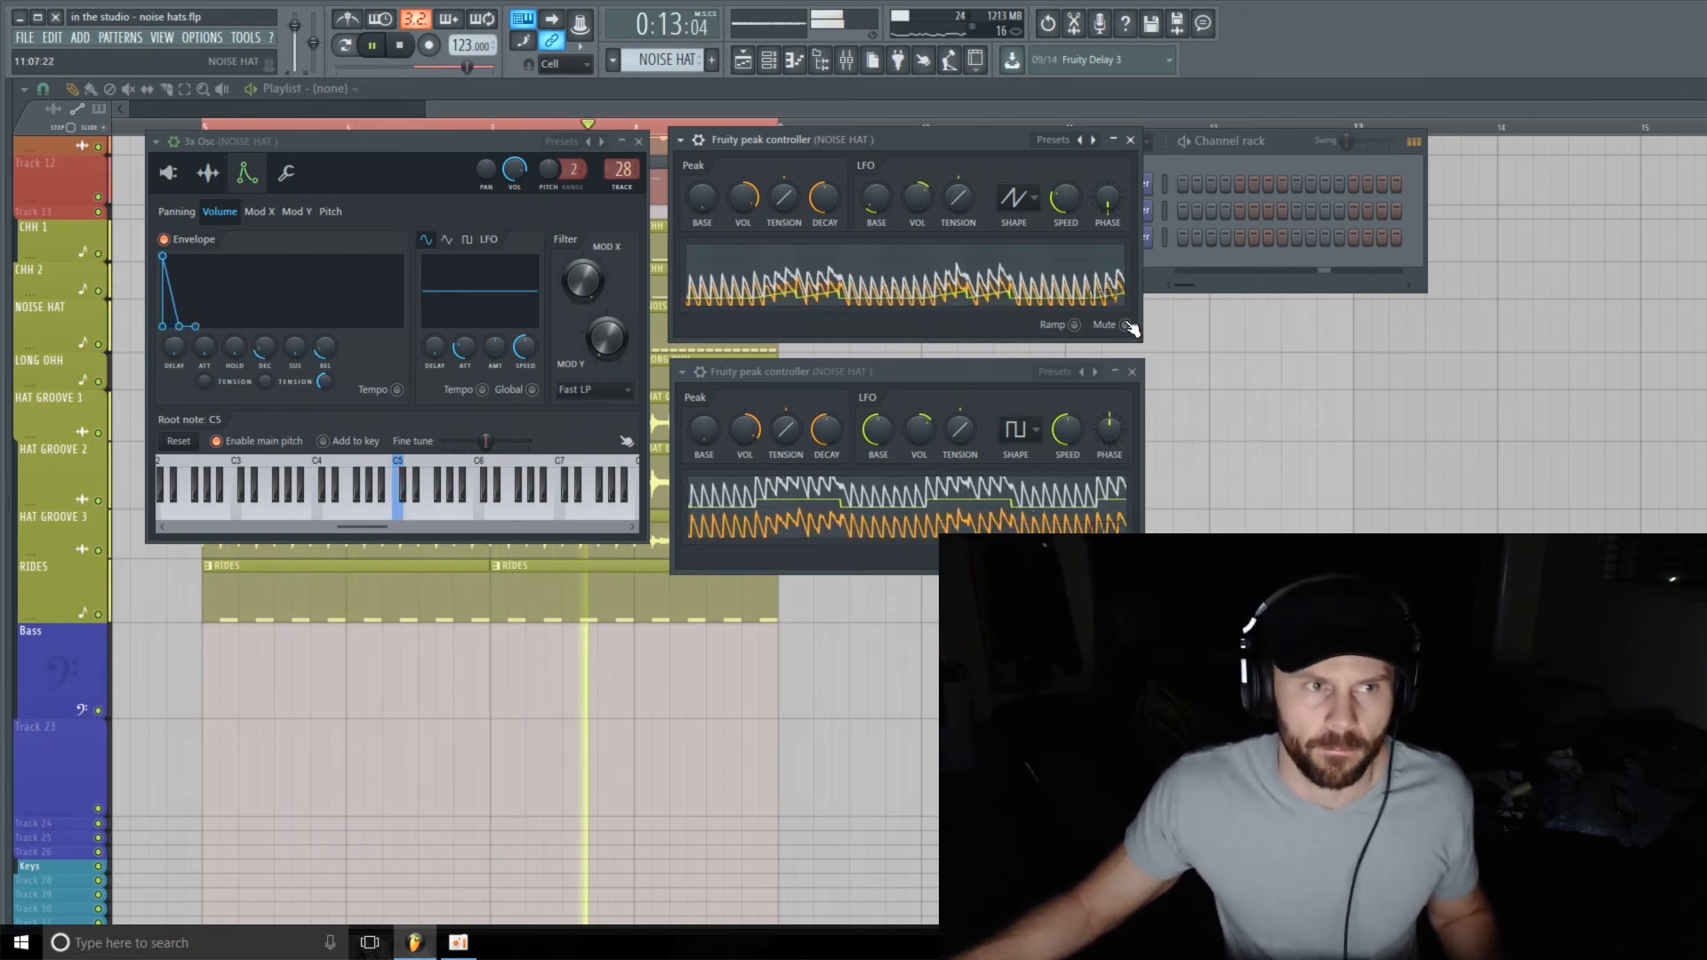
key(space)
- Set the first peak controller's LFO speed to 8 steps and the second one's LFO volume to about 10% while playing the loop
right_click(1065, 197)
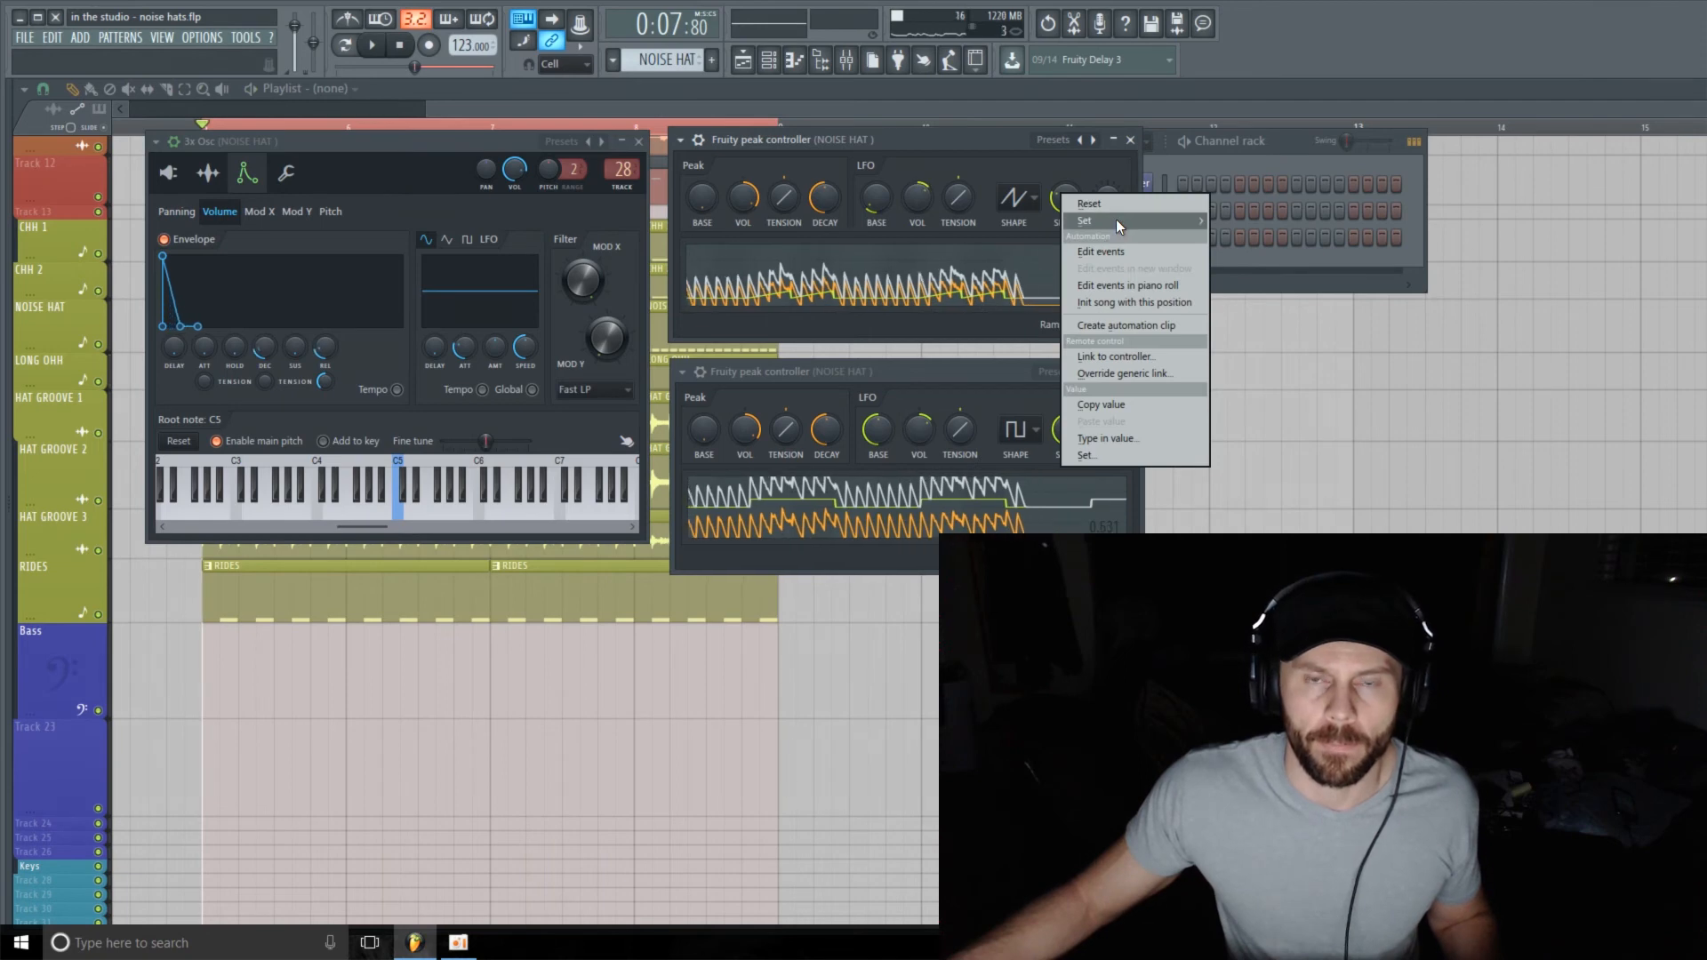
mouse_move(1117, 218)
click(1237, 304)
key(space)
key(space)
key(space)
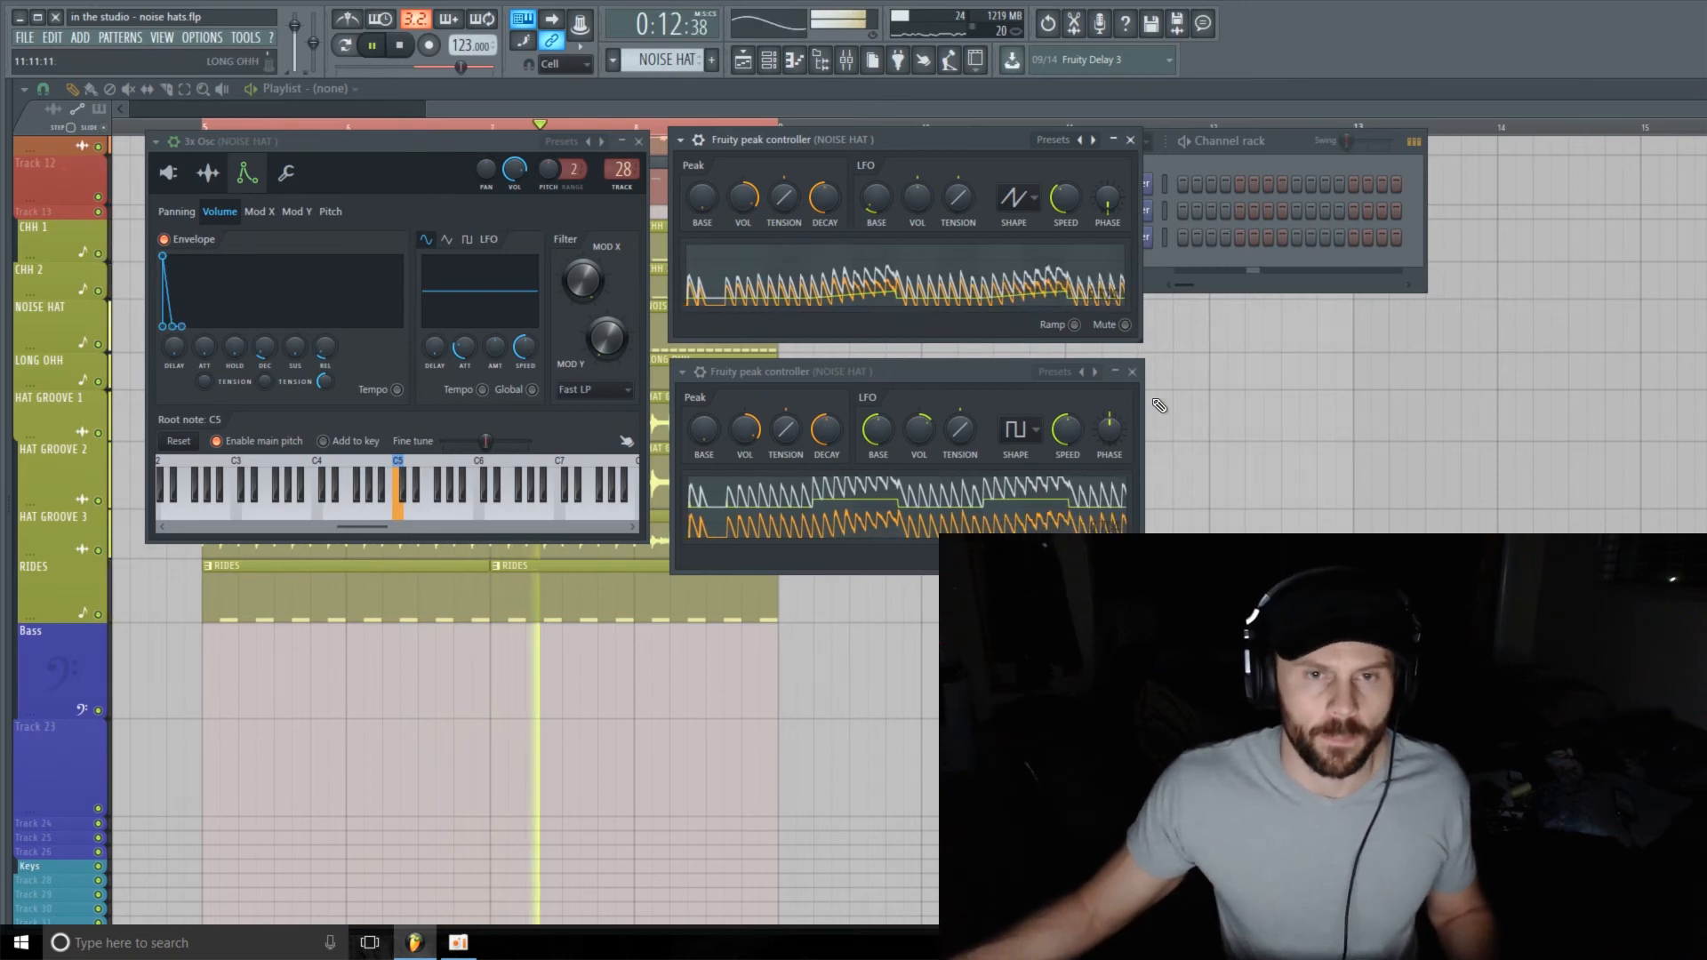
drag(921, 428, 926, 427)
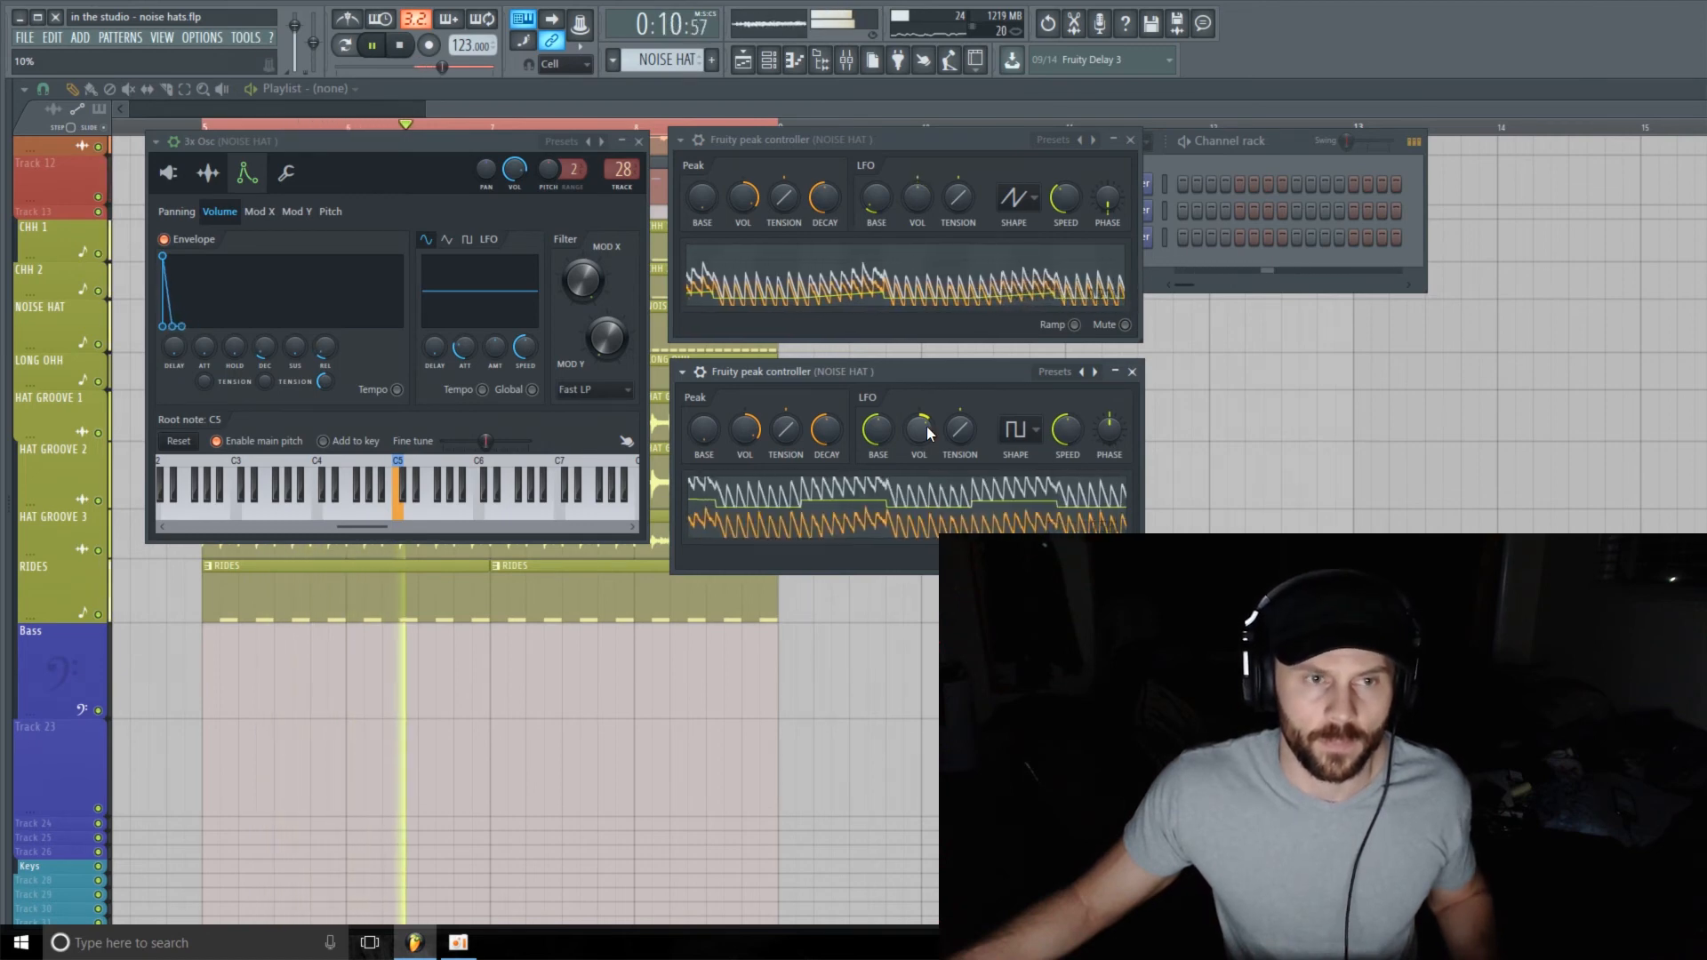
key(space)
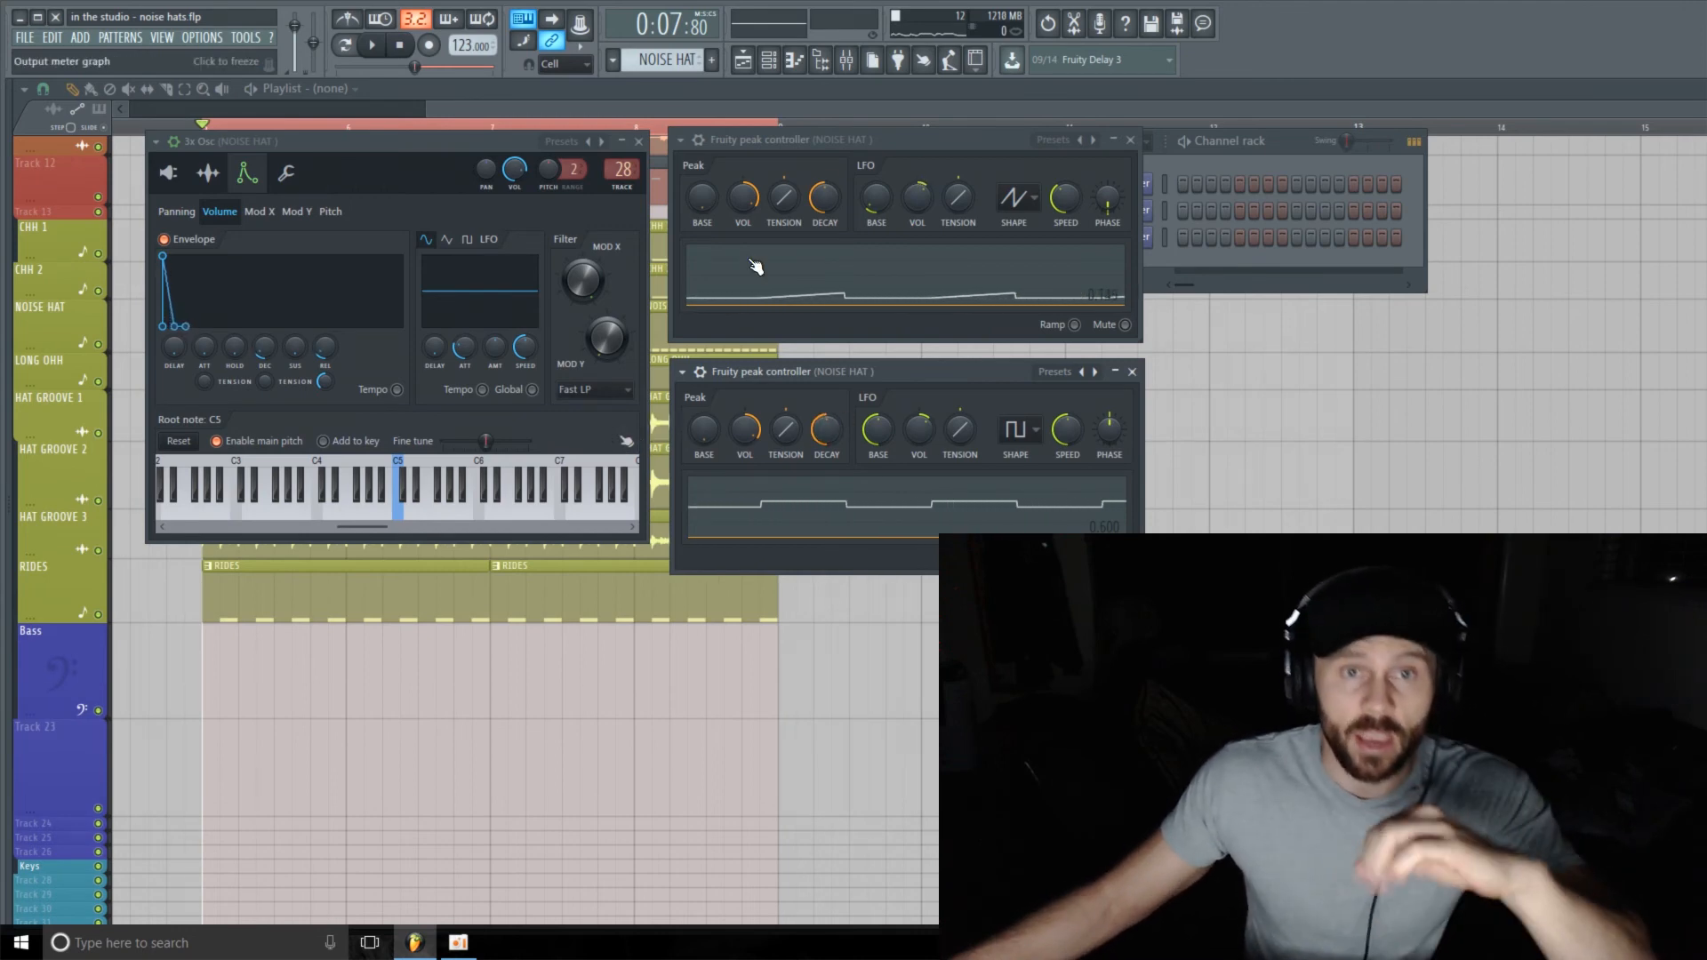
- Add Fruity PanOMatic in slot 4 of the NOISE HAT mixer track and set its LFO to modulate panning
click(848, 60)
click(1270, 550)
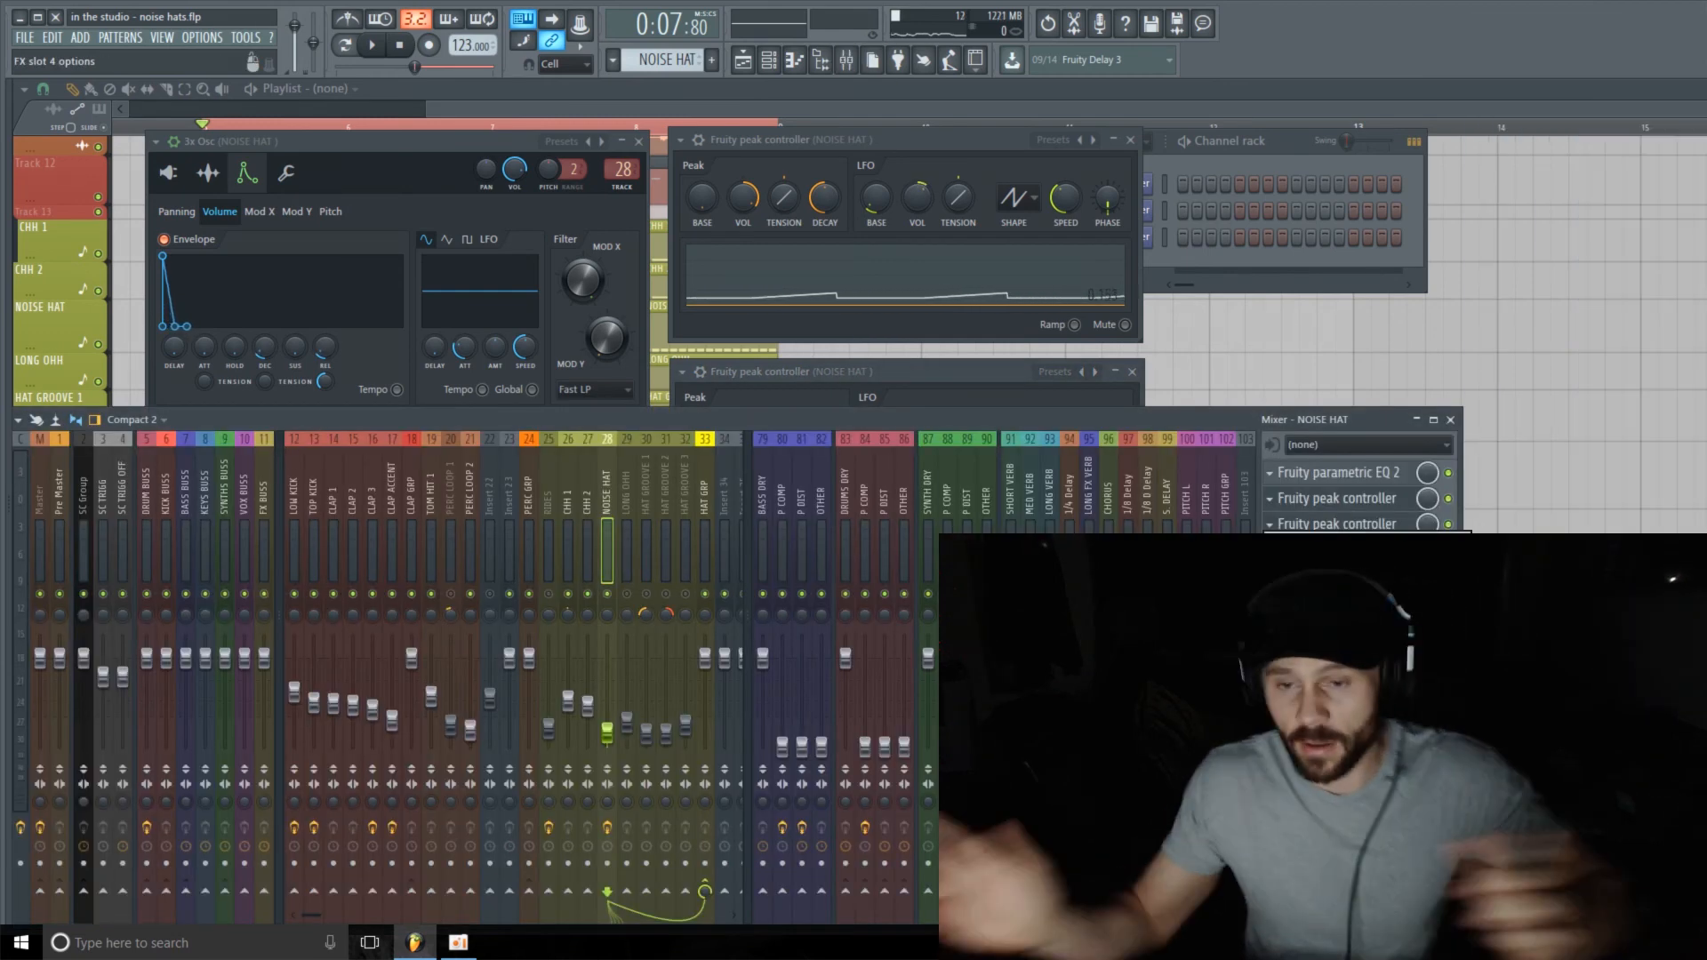
mouse_move(1325, 545)
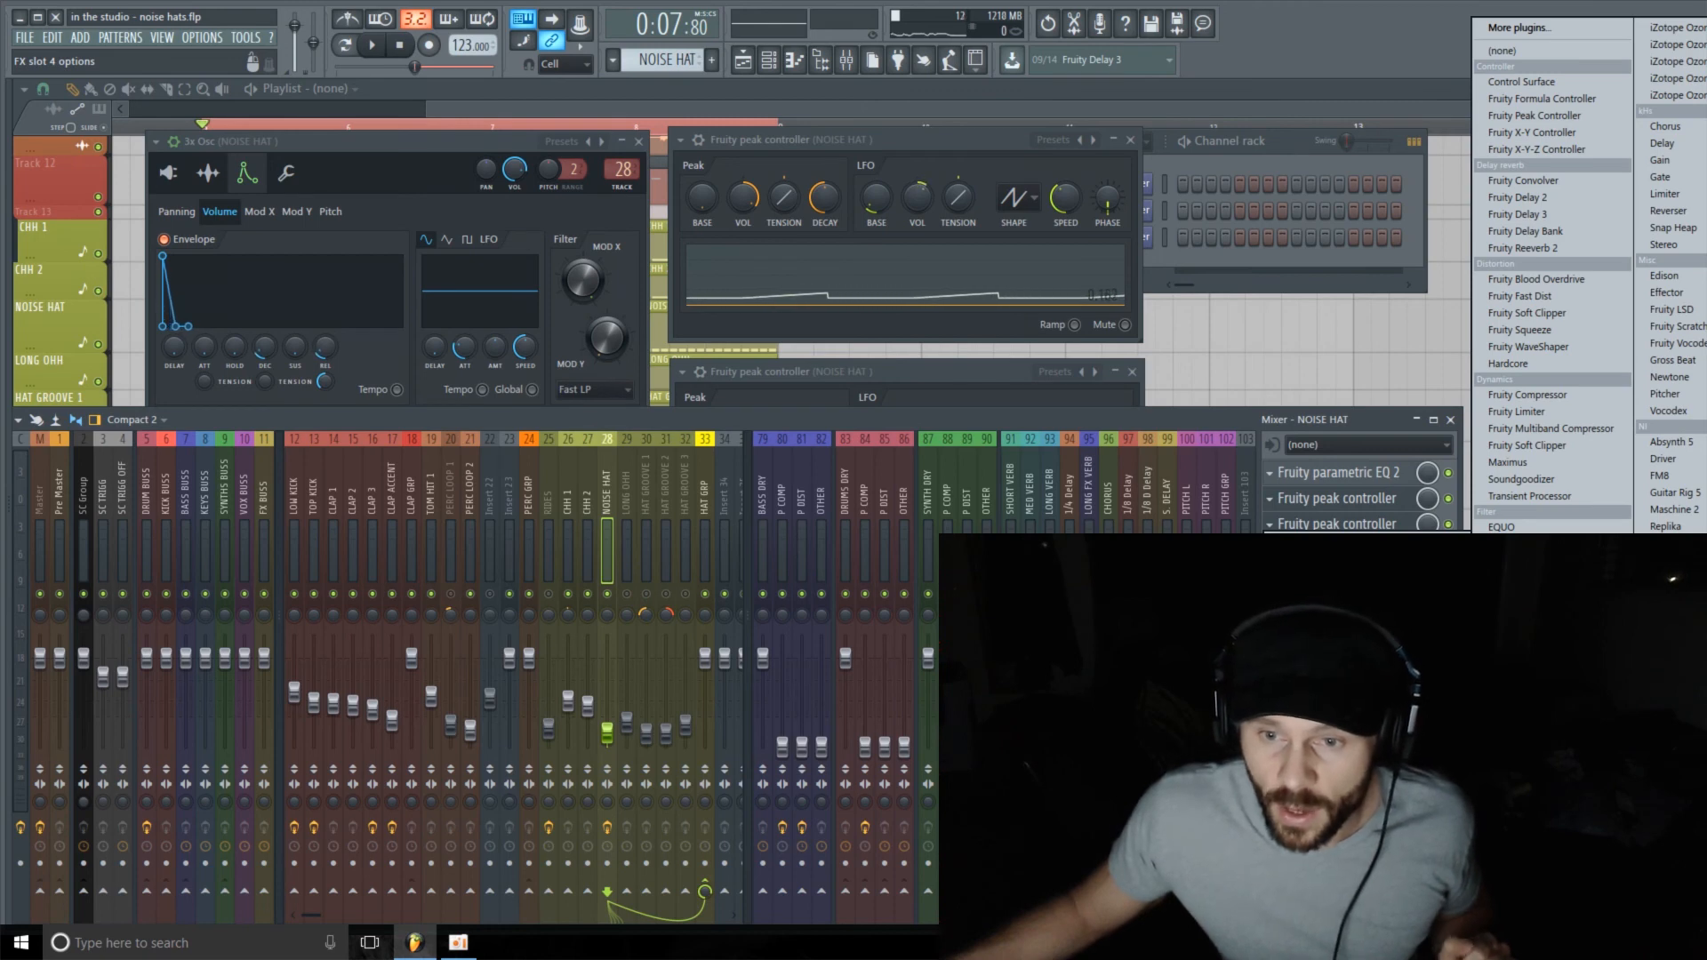
click(1524, 807)
click(1452, 422)
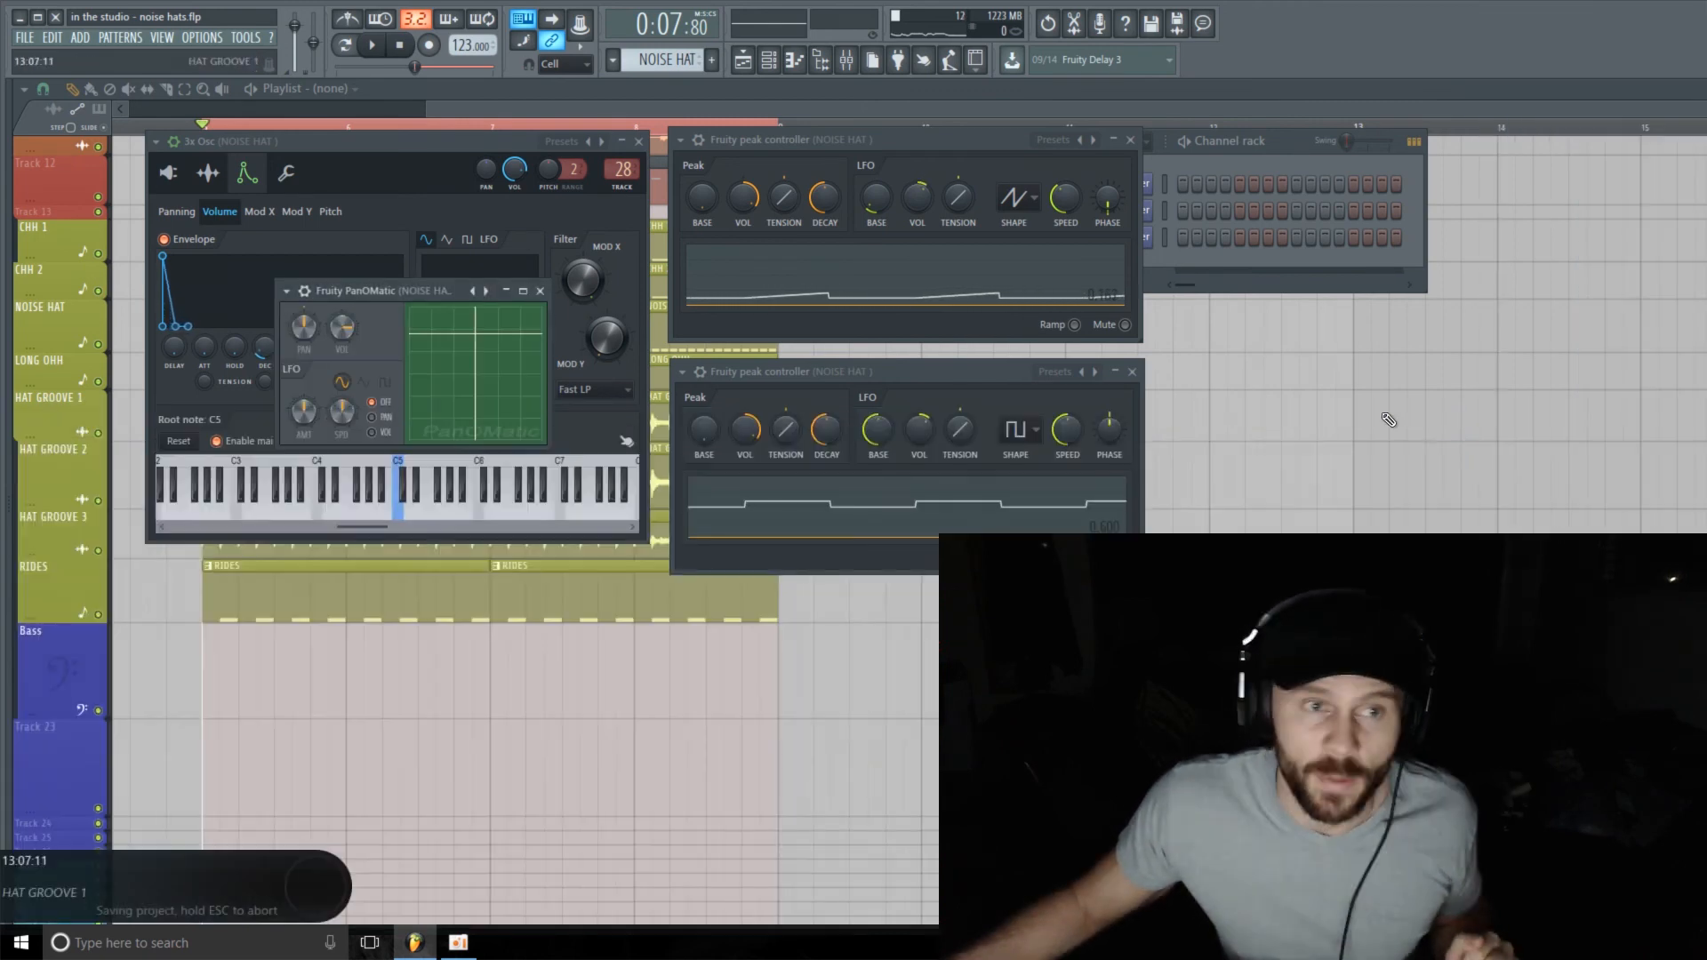
drag(444, 289, 434, 309)
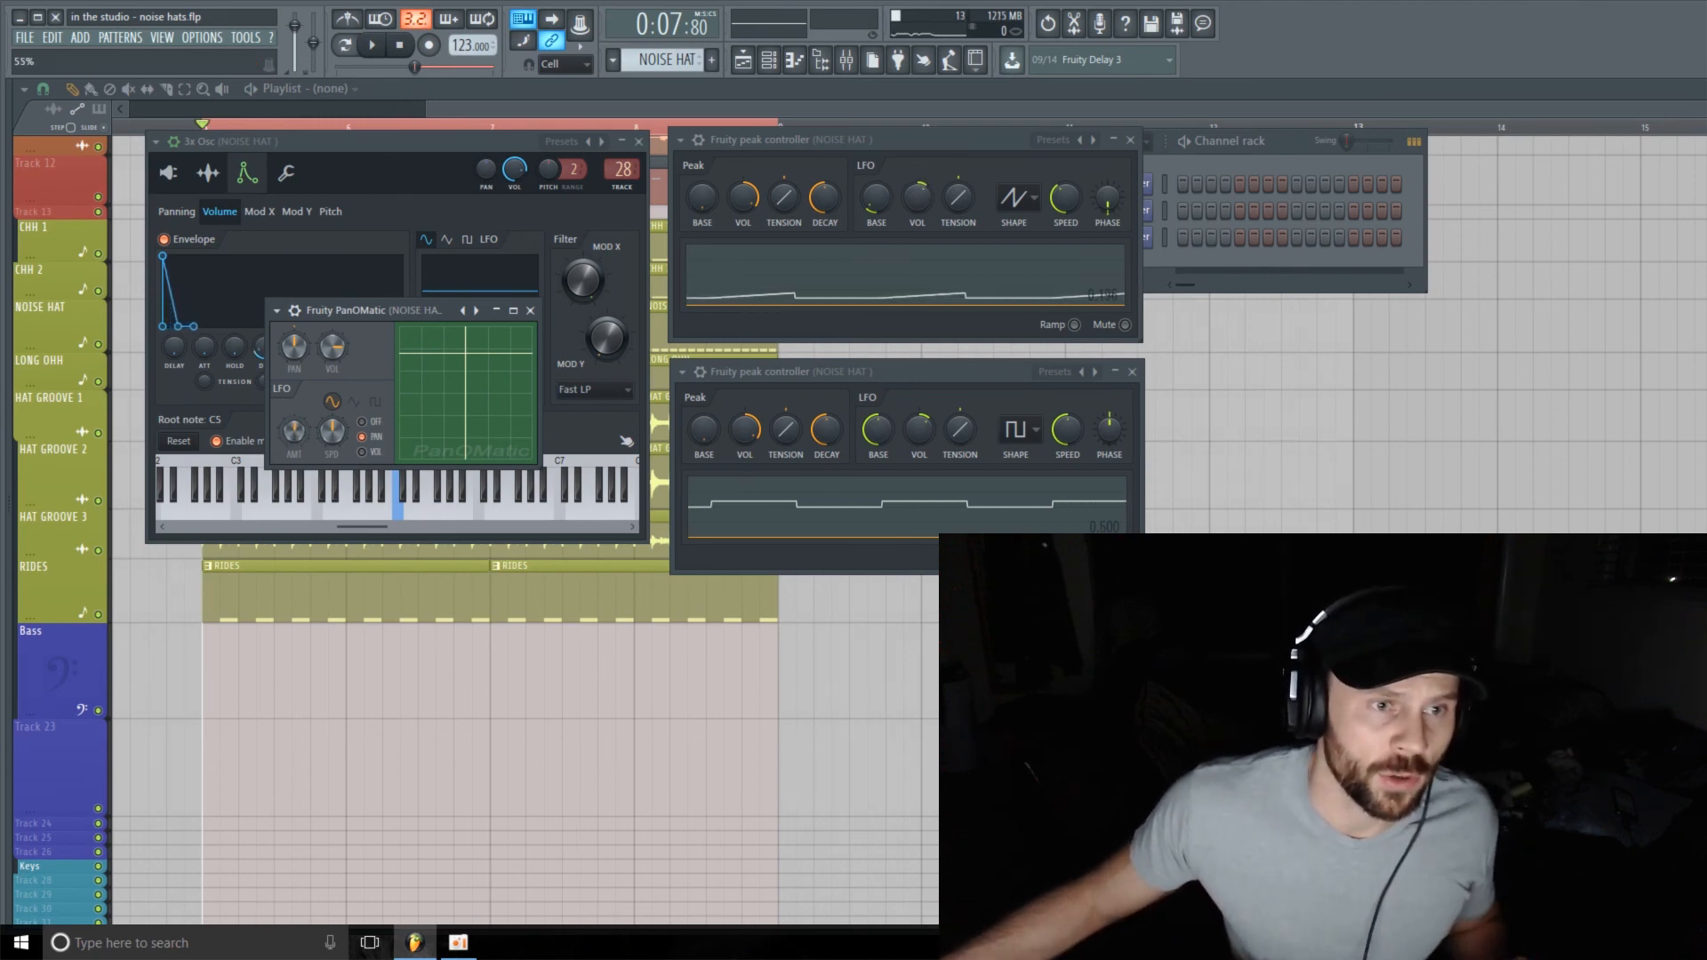
- Set the PanOMatic's LFO amount to about 58% while playing the loop, and bring the 3x Osc window to the front
key(space)
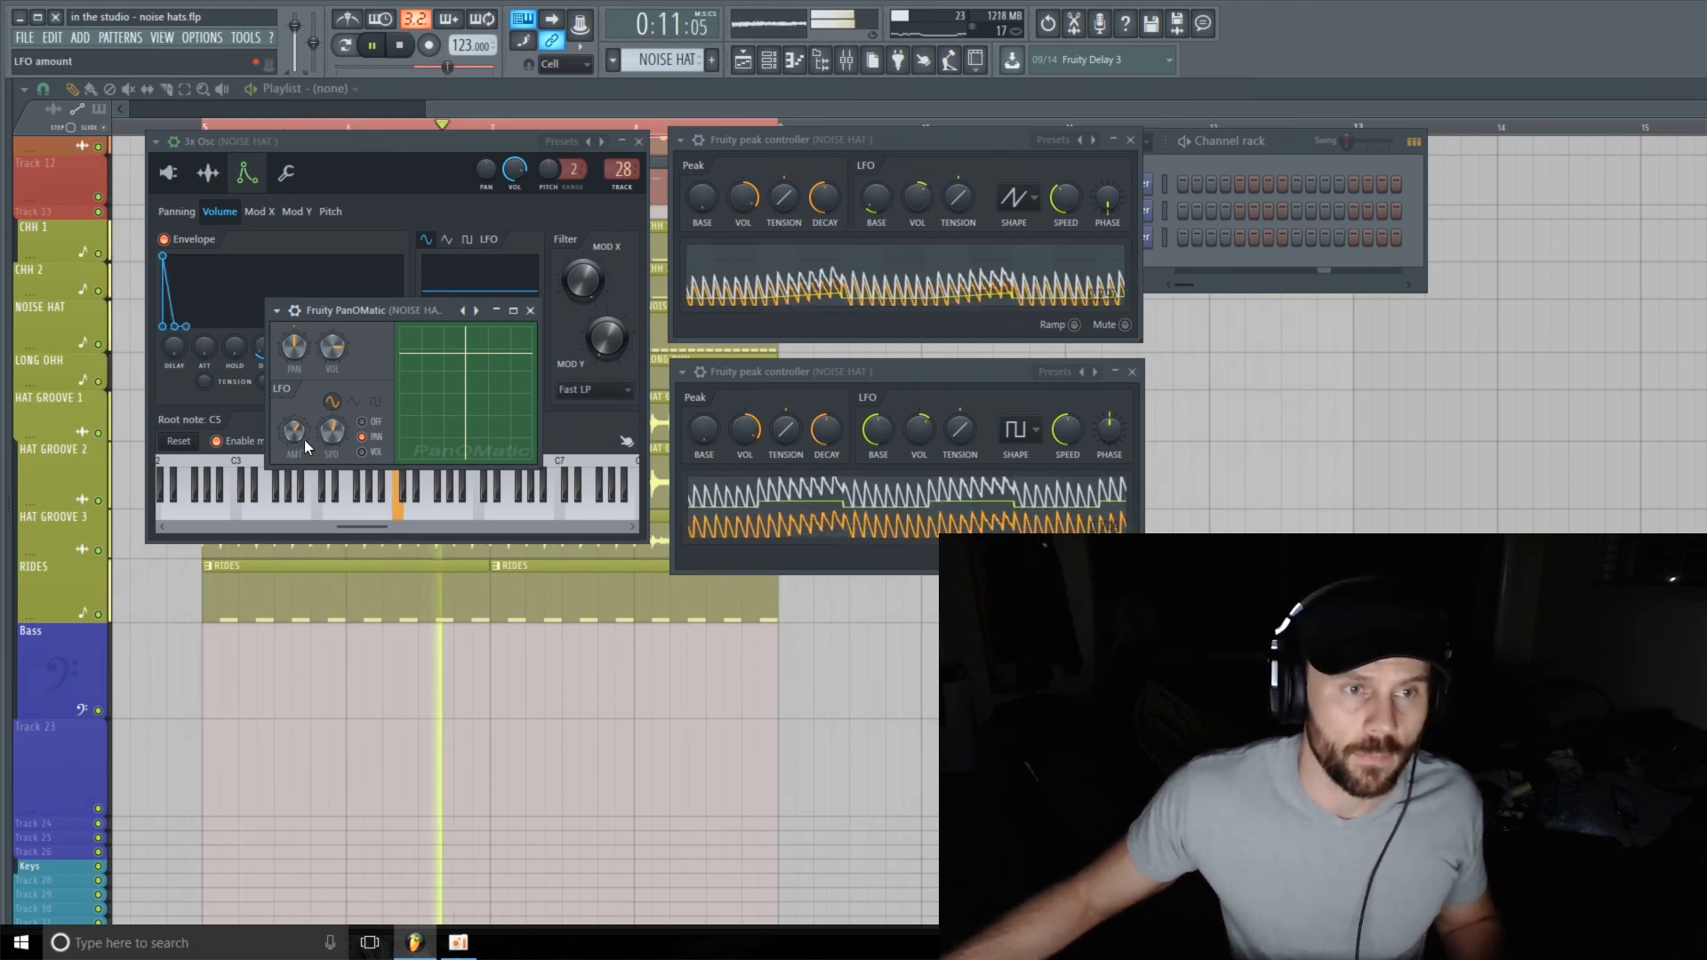
drag(293, 433, 292, 425)
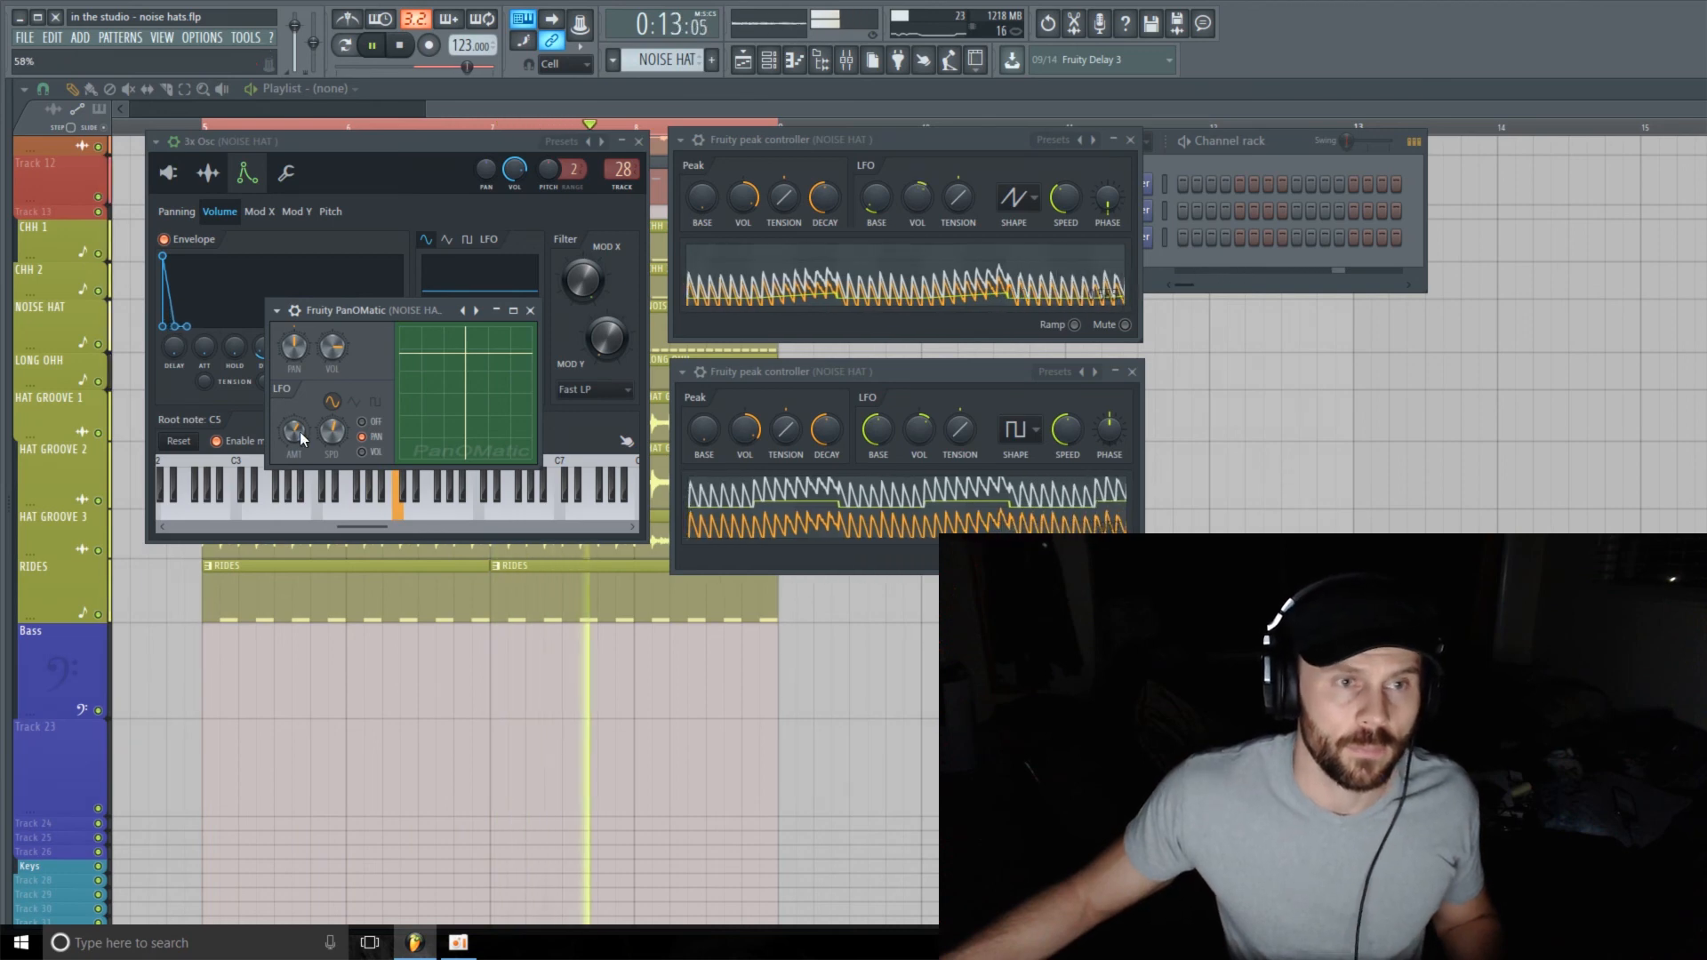
click(180, 389)
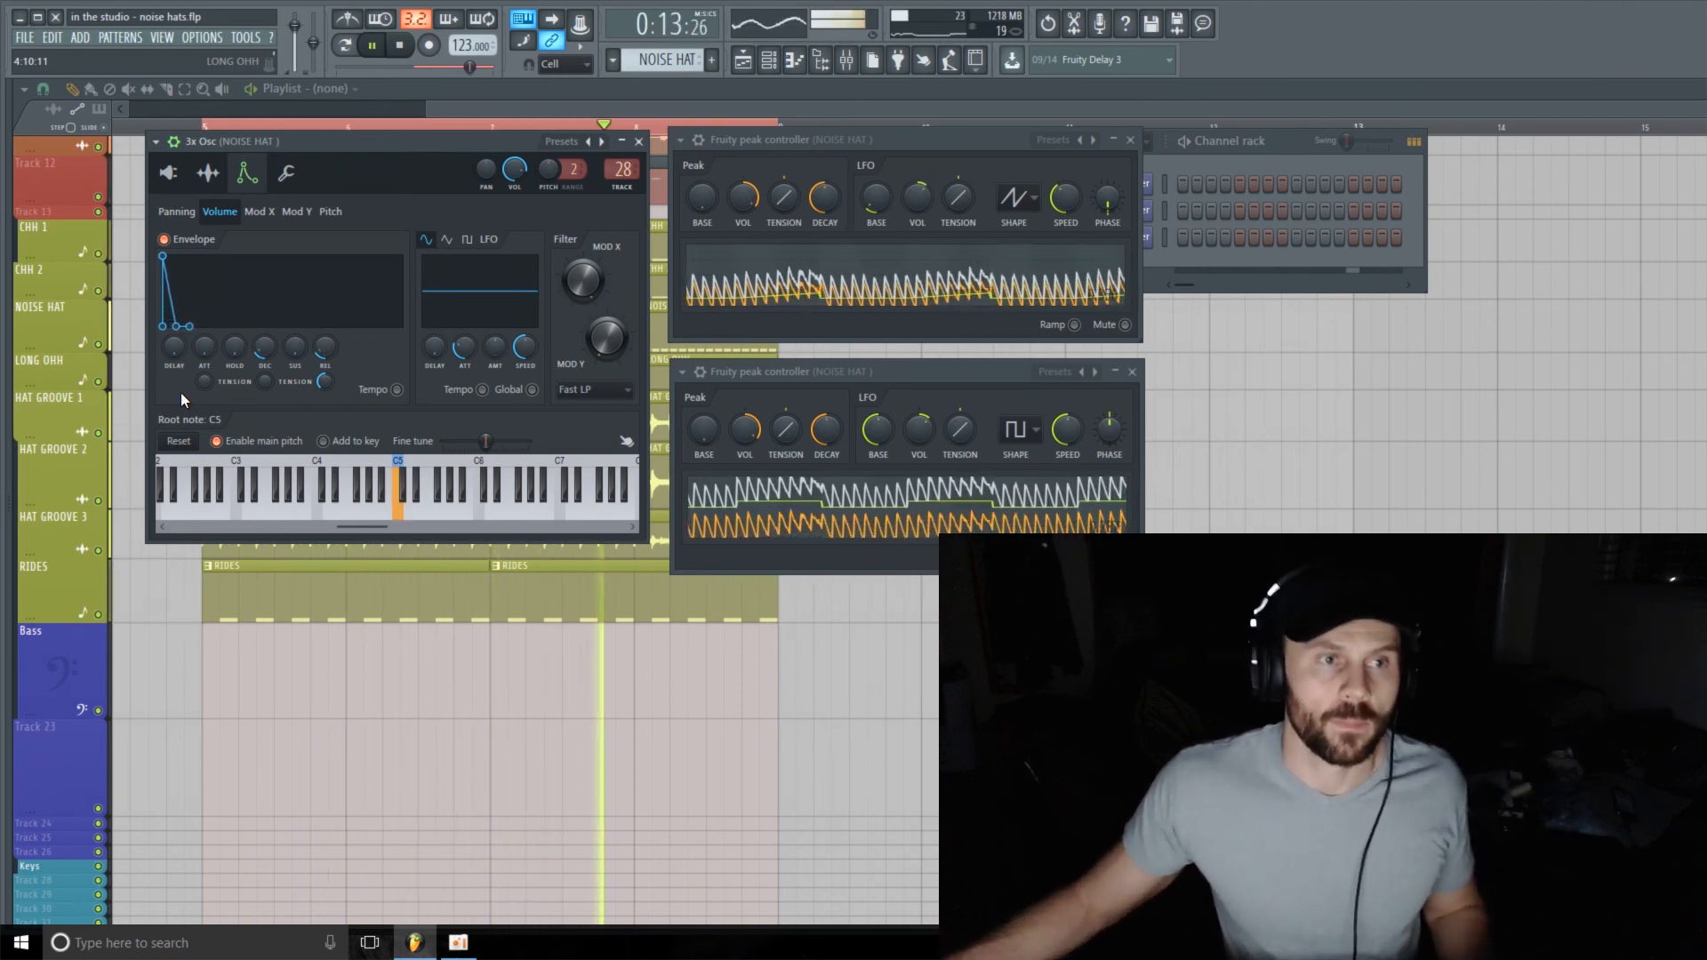
key(space)
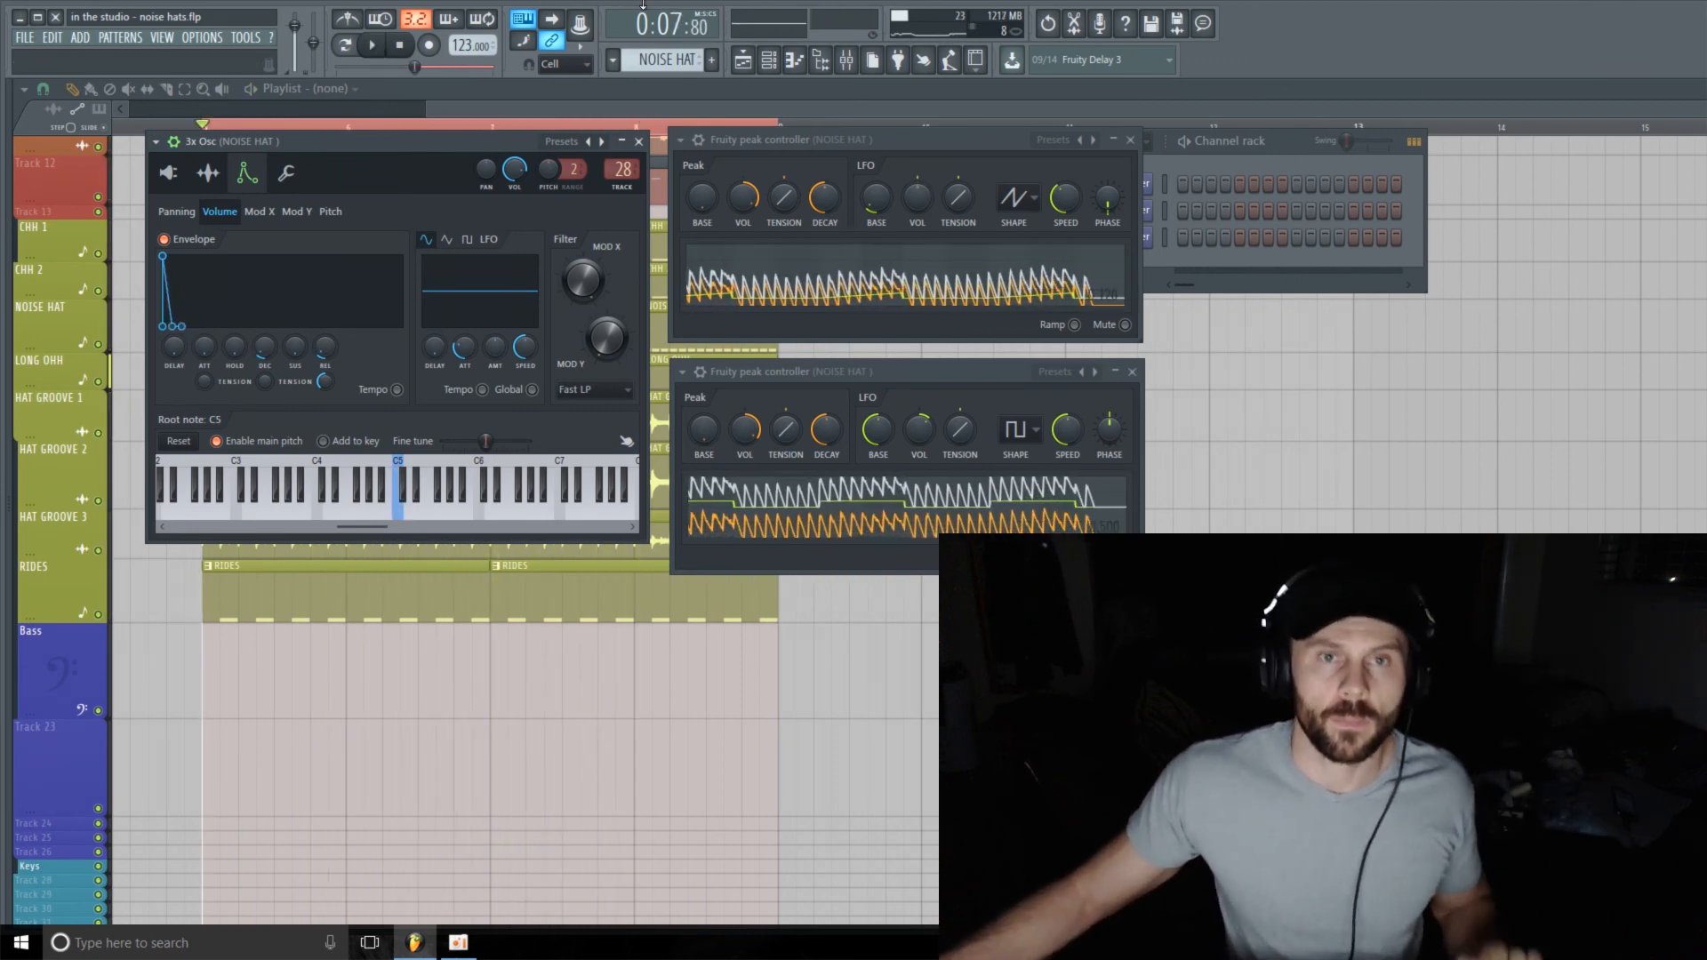
click(846, 60)
click(849, 62)
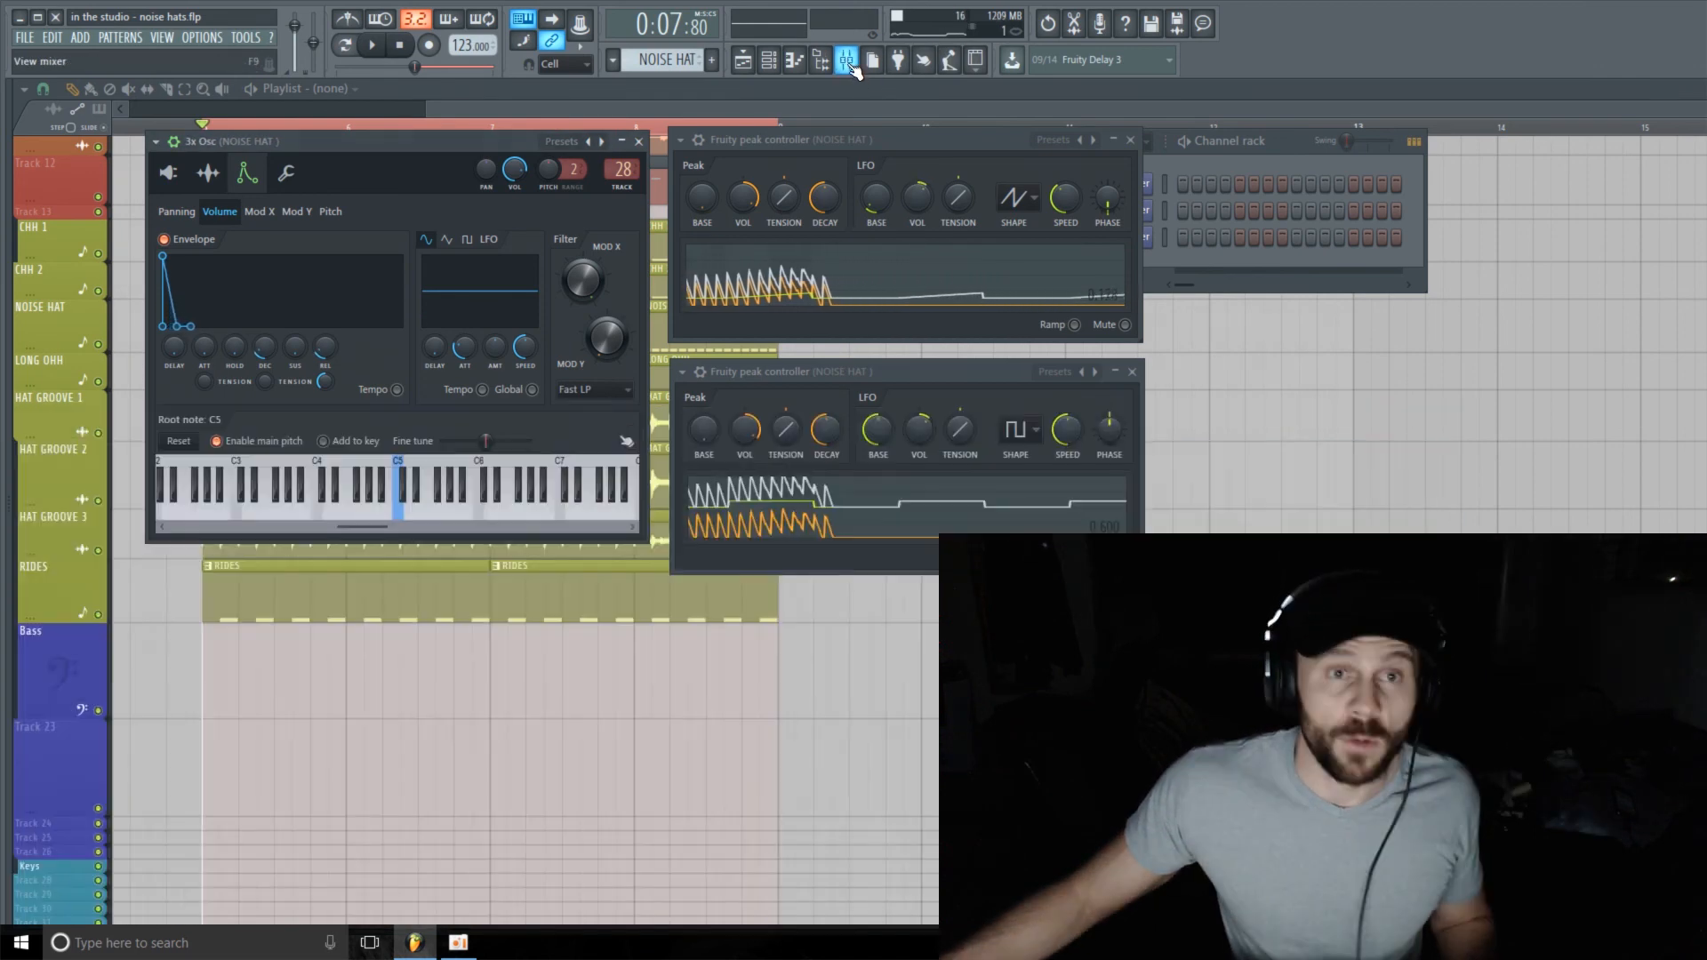